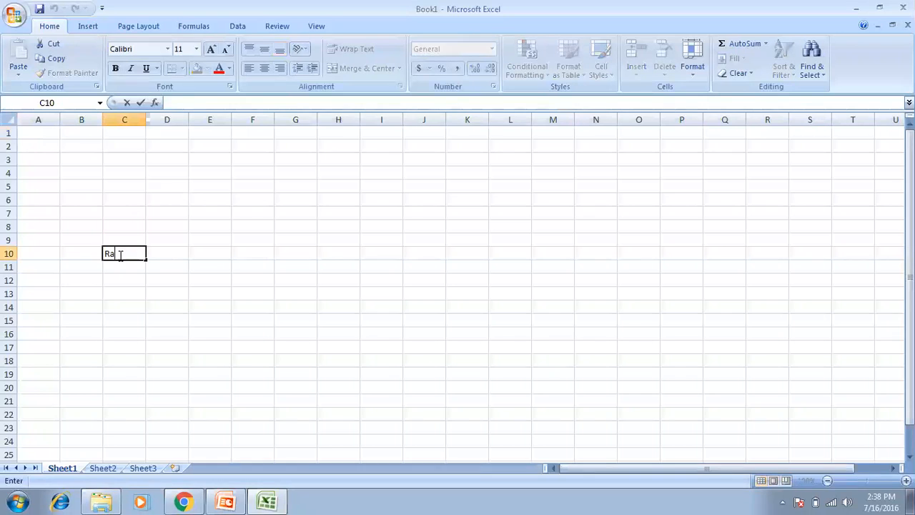
Finish entering the person's full name in C10, commit it, and reselect C10.
type("Neg")
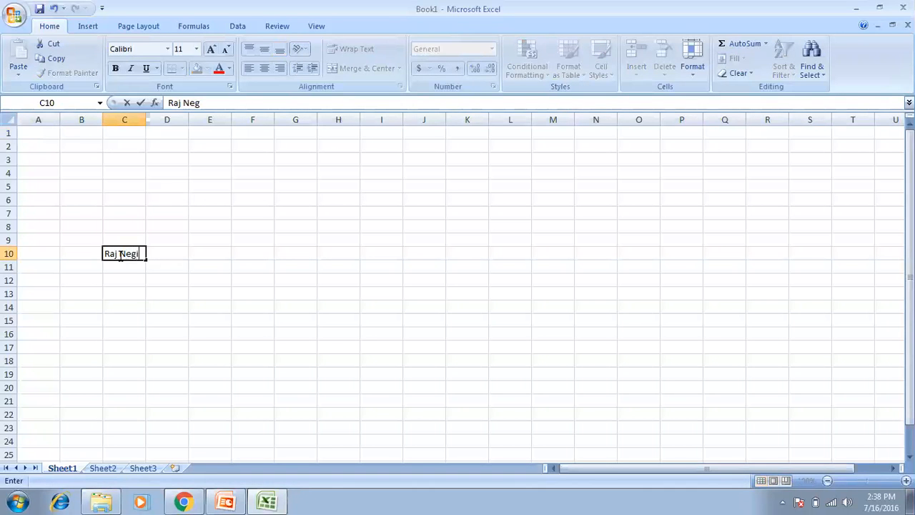
type("i")
key("Return")
left_click(118, 254)
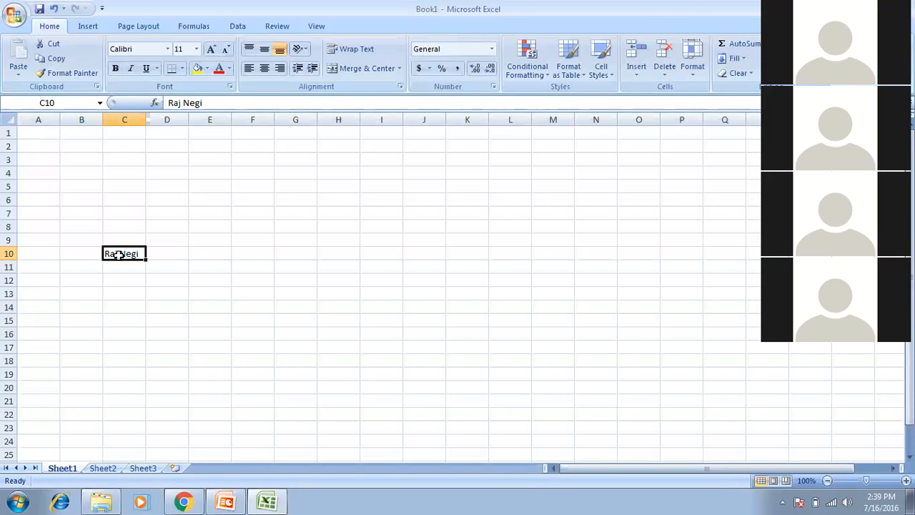
key("End")
key("Left")
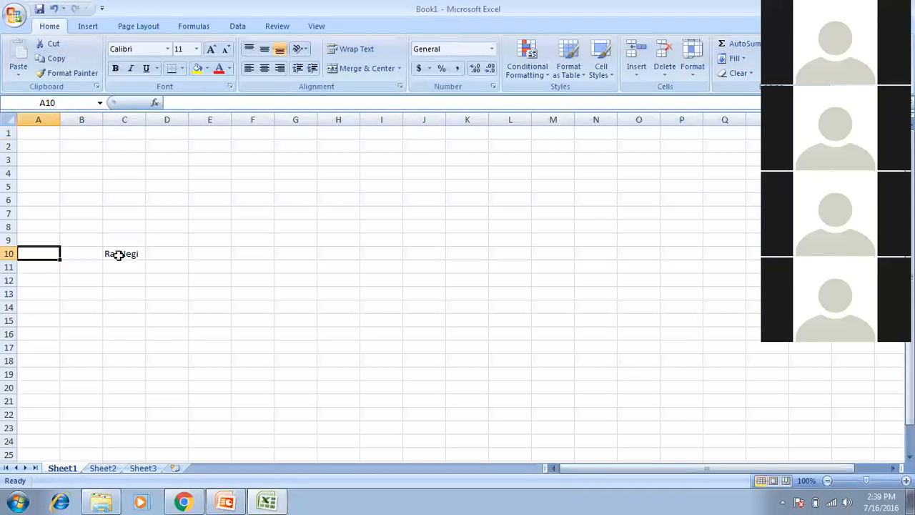
key("End")
key("Right")
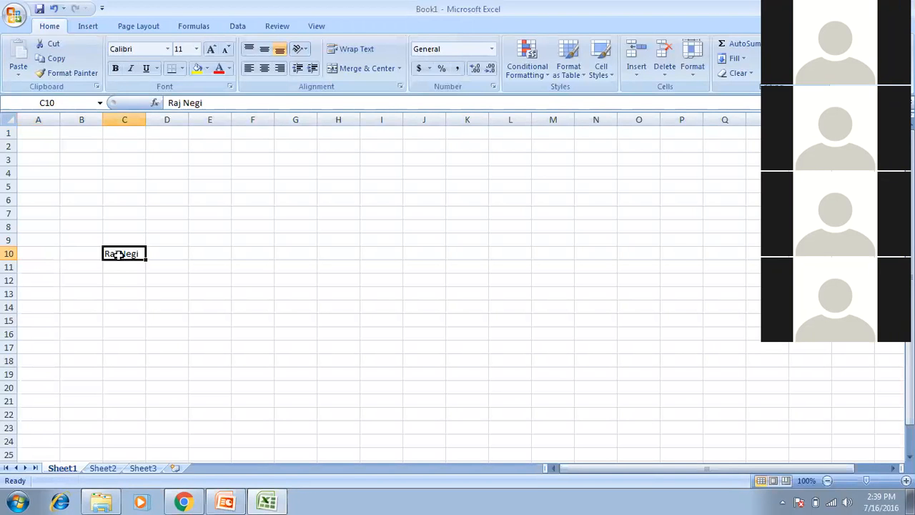
key("End")
key("Up")
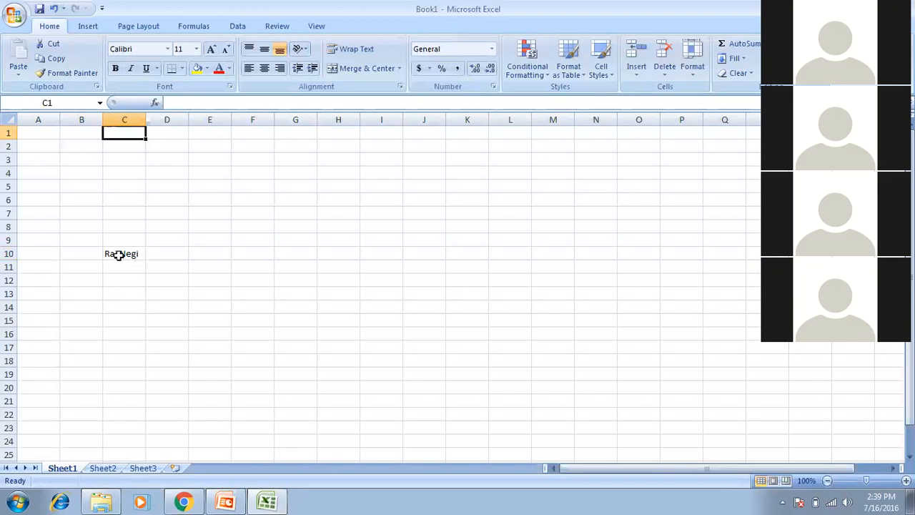
key("End")
key("Down")
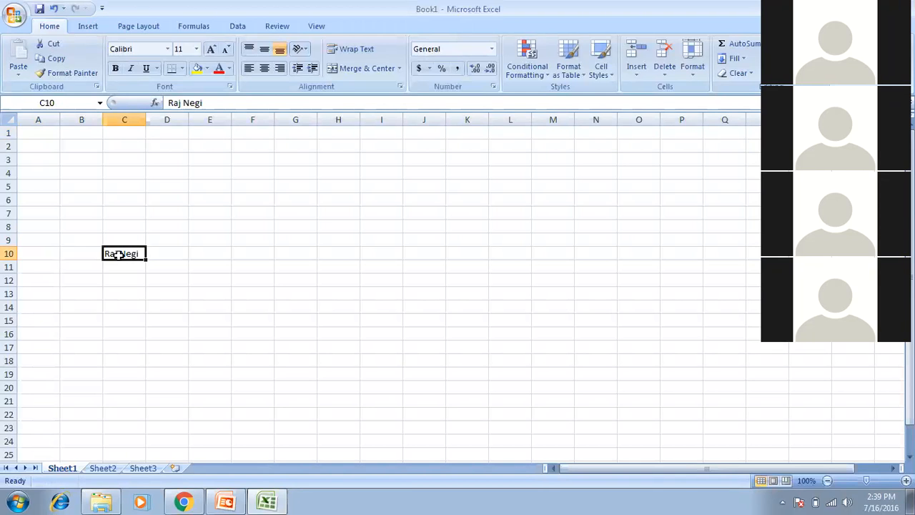
key("End")
key("Right")
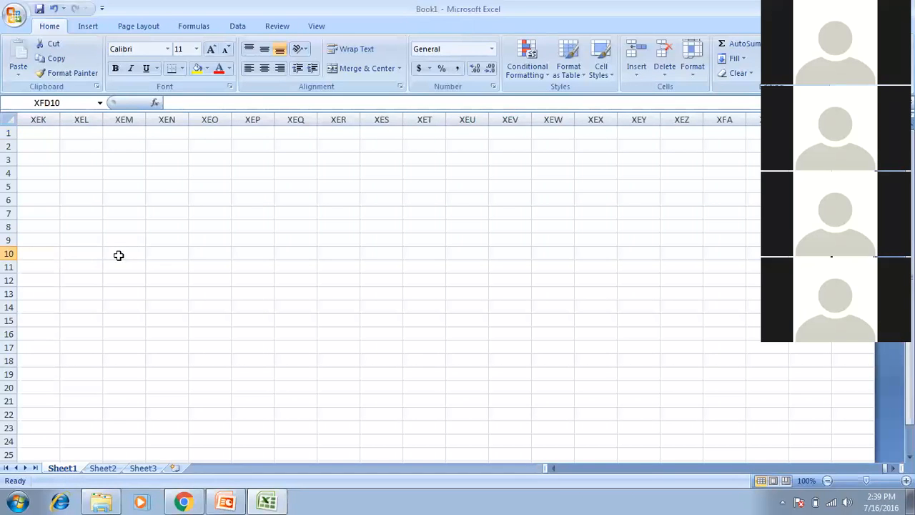
key("End")
key("Left")
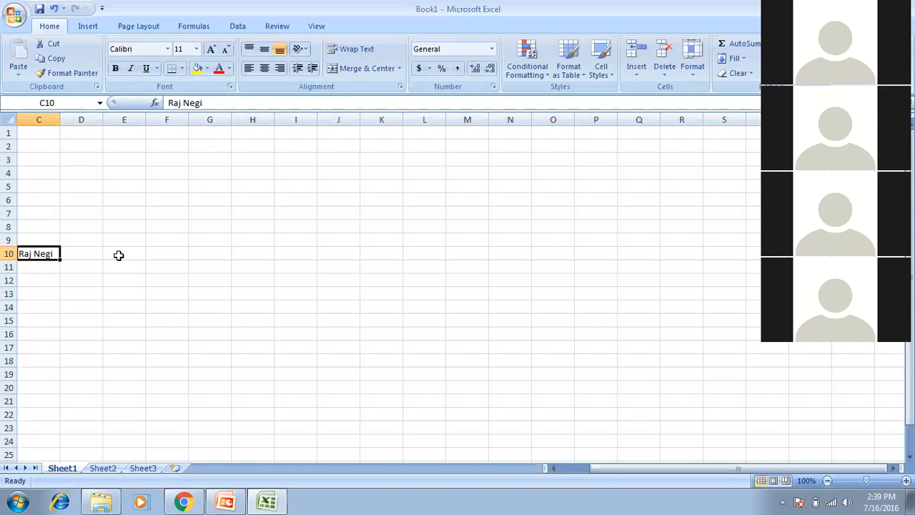
key("End")
key("Down")
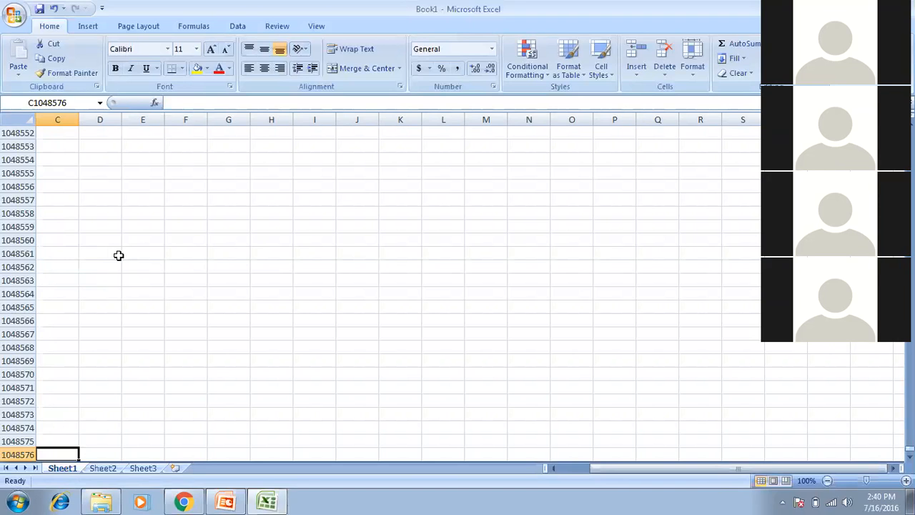
key("ctrl+Home")
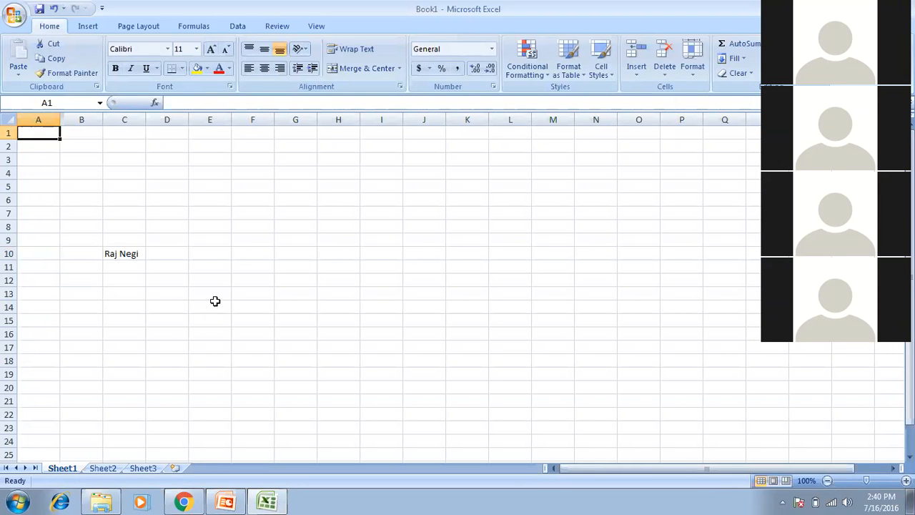
left_click(355, 277)
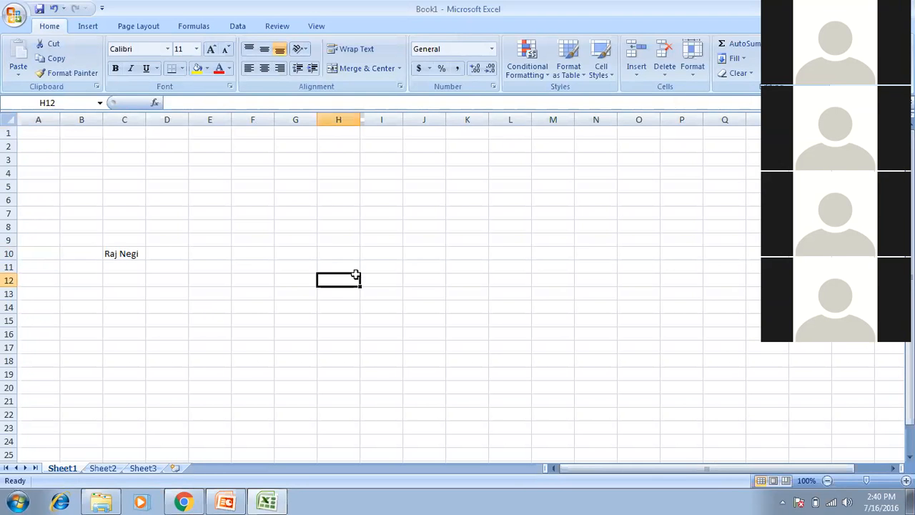
left_click(407, 282)
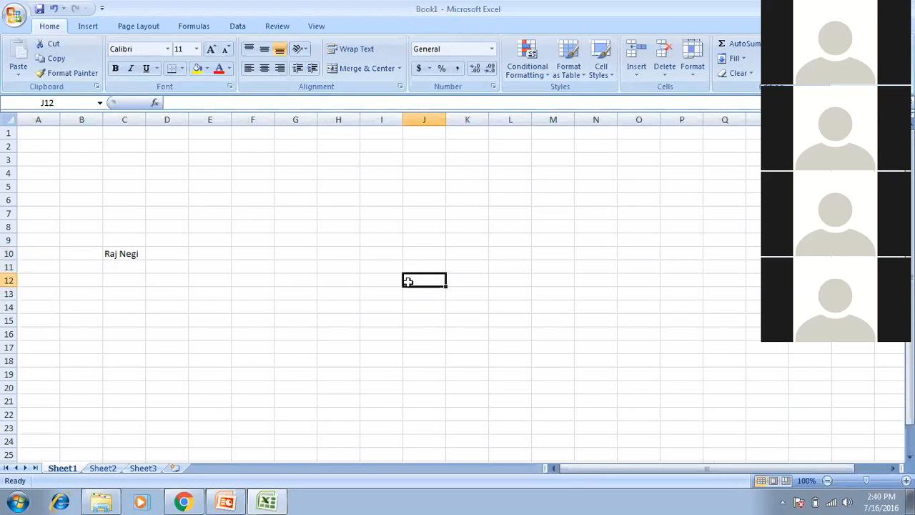
key("ctrl+Home")
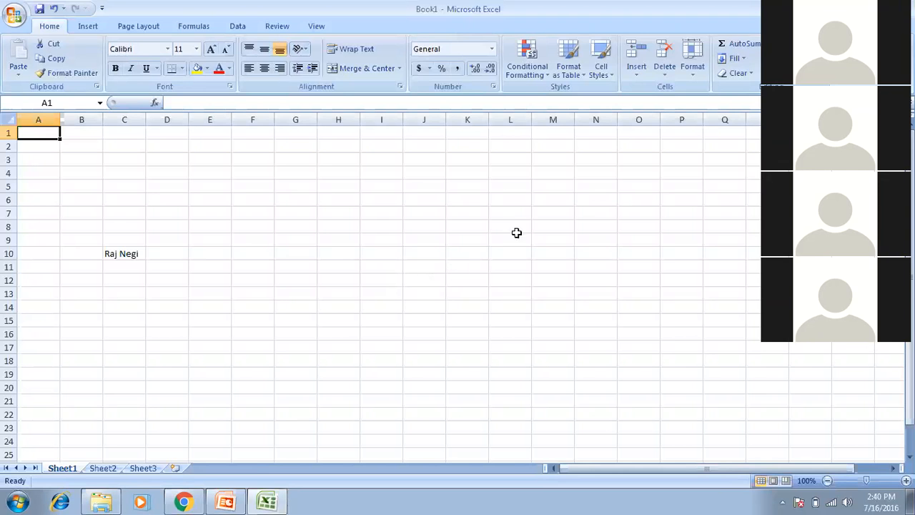
left_click(475, 187)
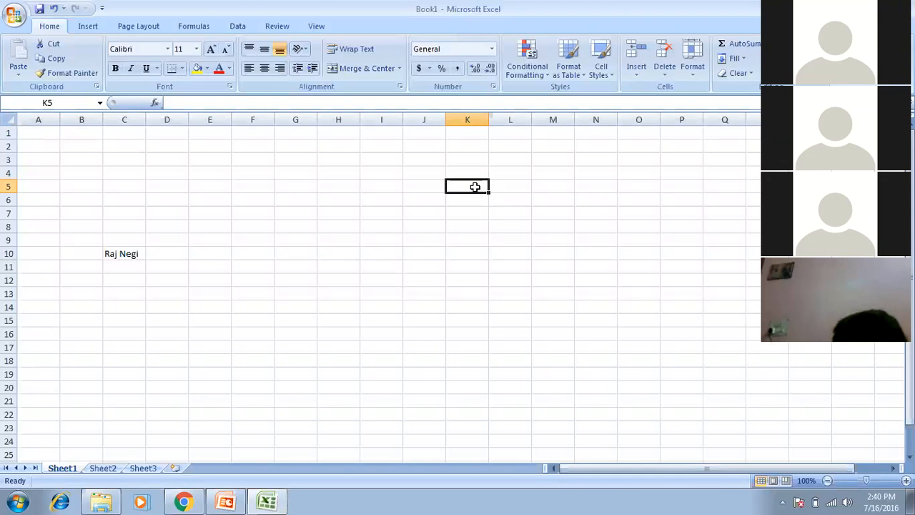
key("Home")
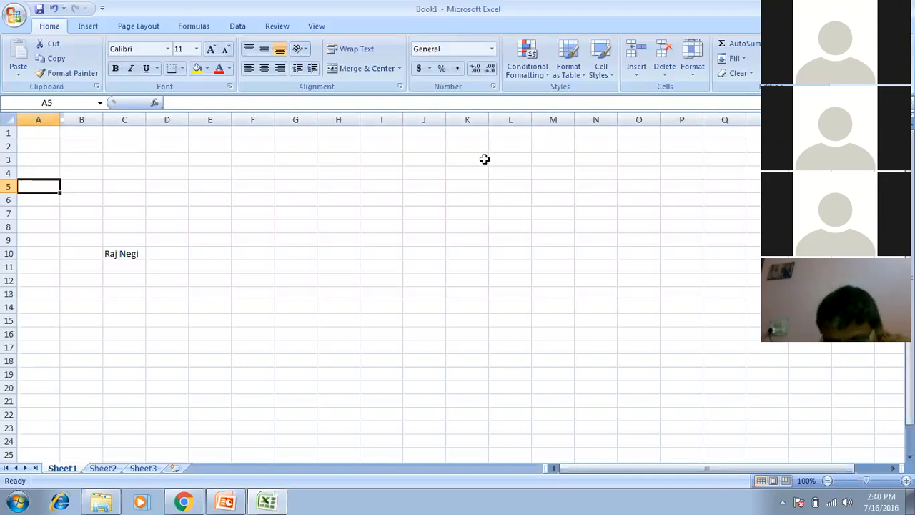
left_click(484, 160)
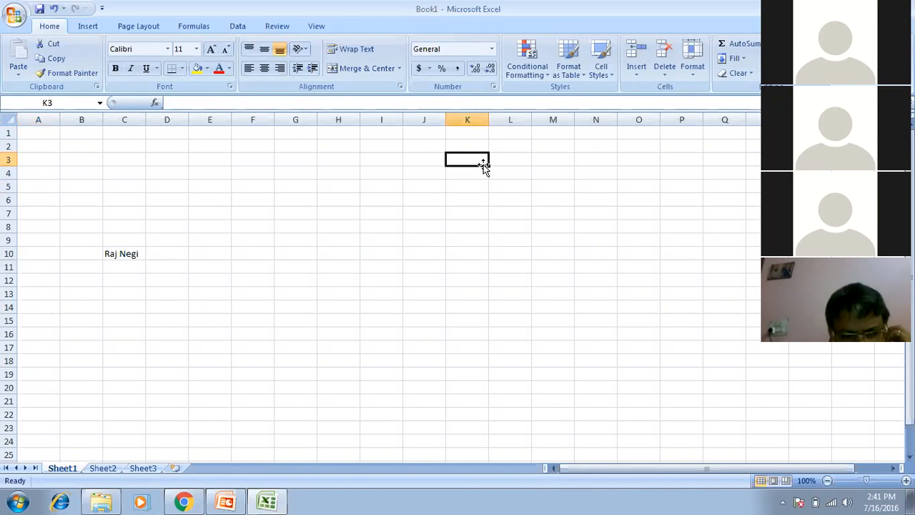
key("Home")
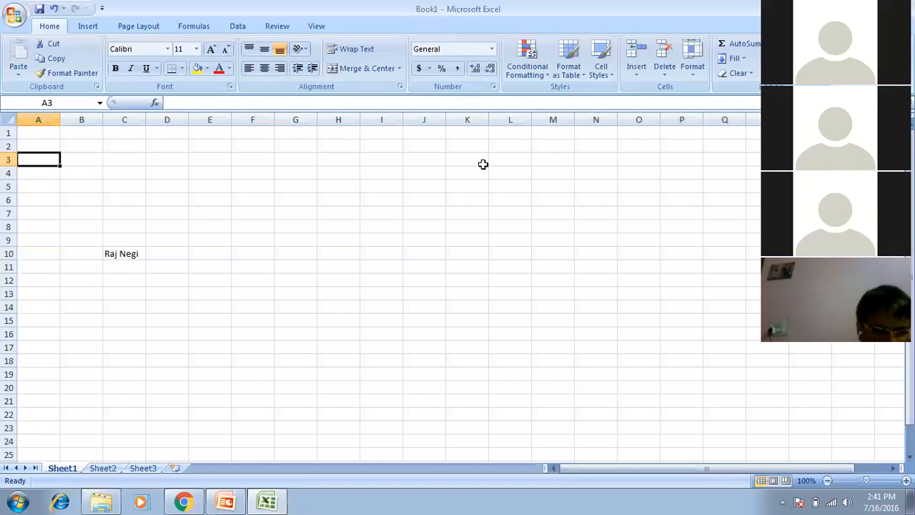
key("ctrl+Page_Down")
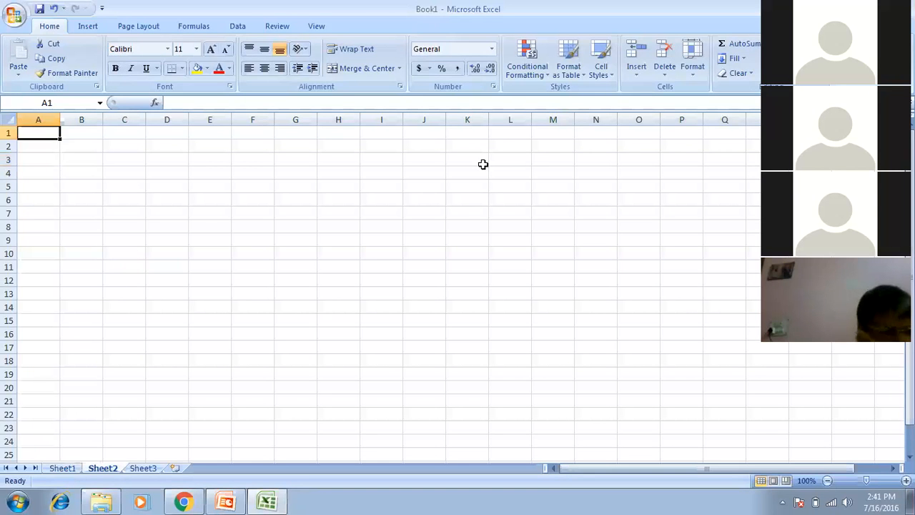
key("ctrl+Page_Down")
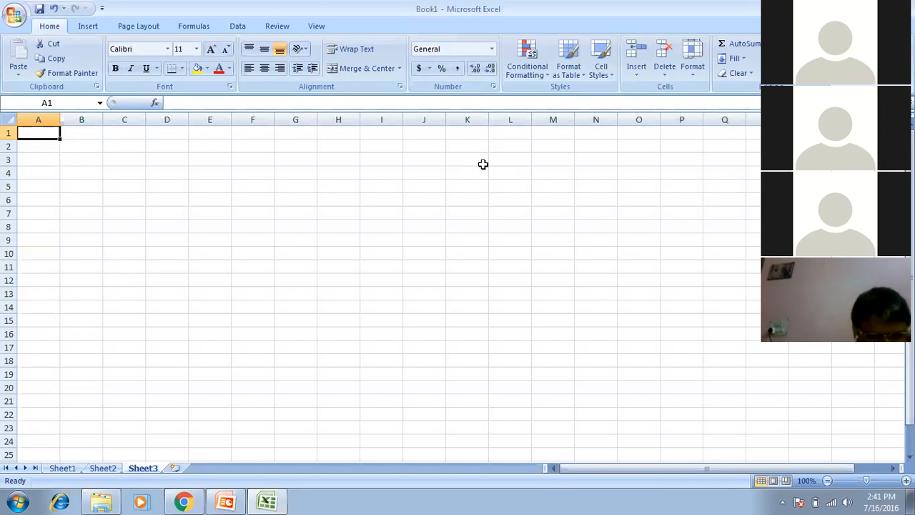
key("ctrl+Page_Up")
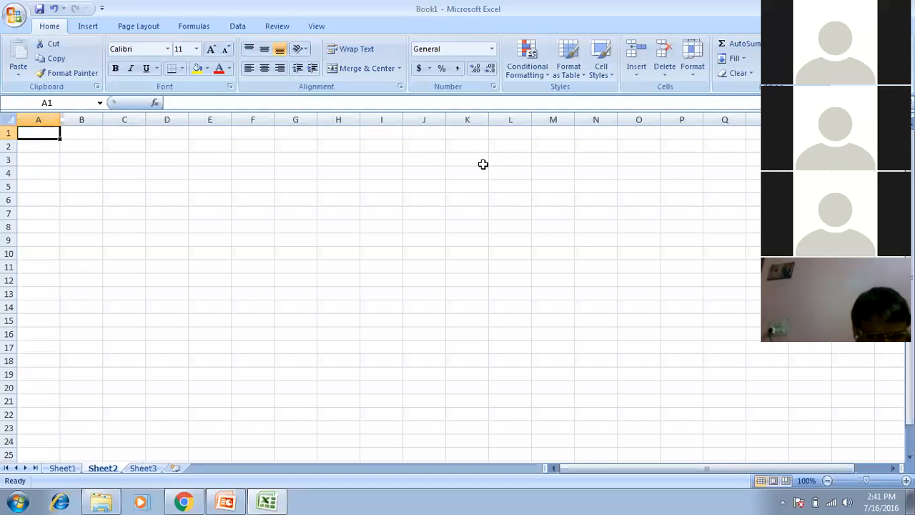
key("ctrl+Page_Up")
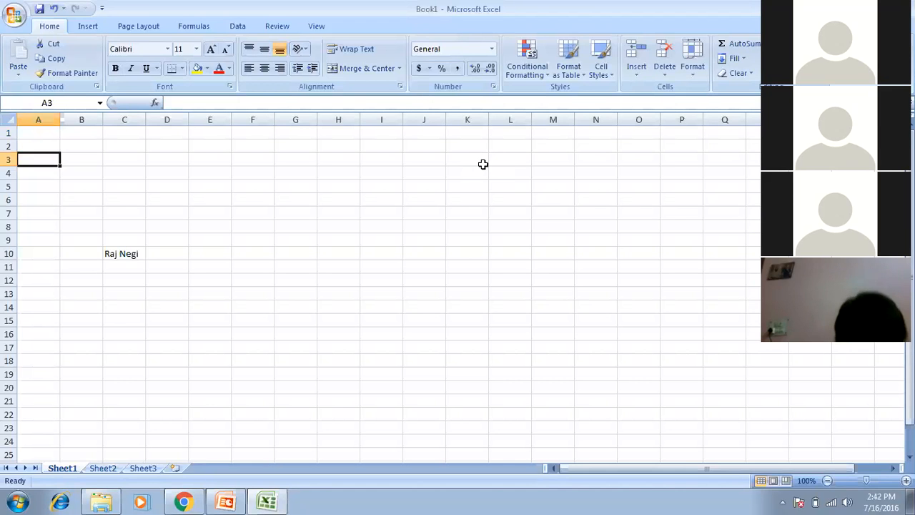
key("alt")
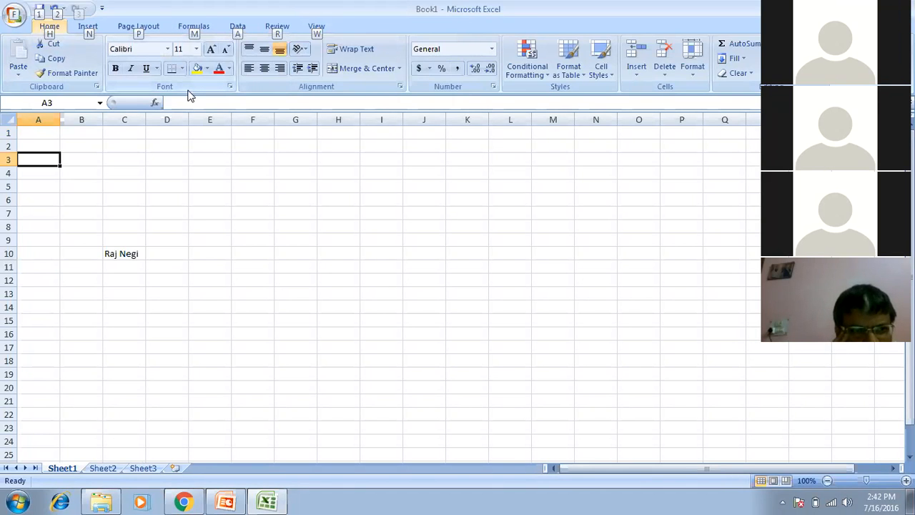
Put Sheet1's tab name into rename mode using the Home > Format > Rename Sheet key sequence.
key("h")
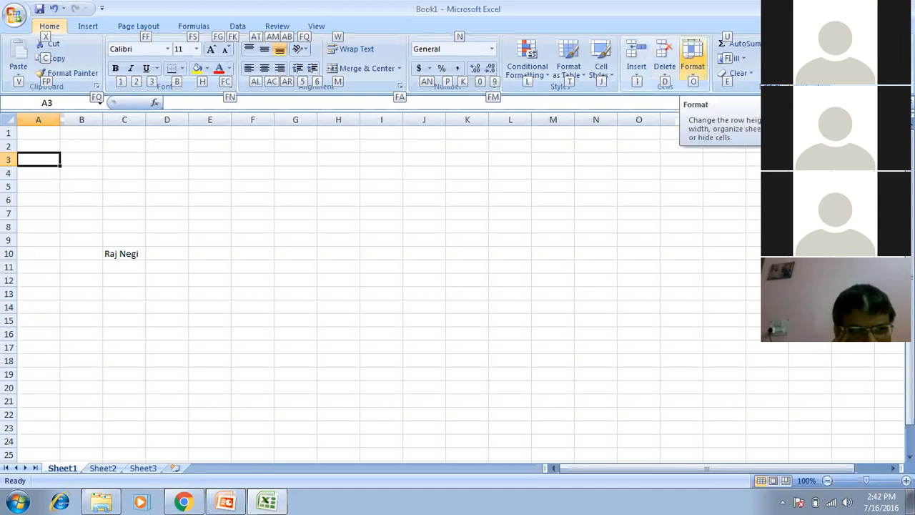
key("o")
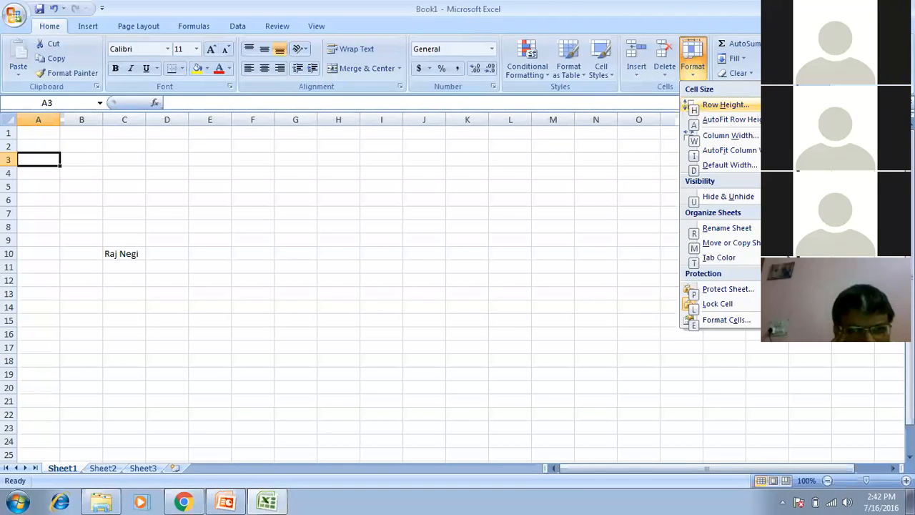
key("h")
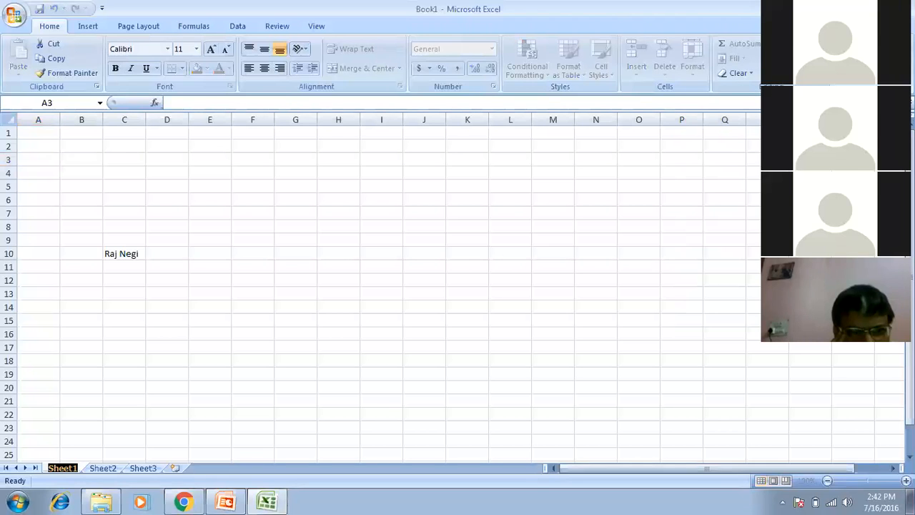
Rename the Sheet1 tab to 'Outlook'.
type("Out")
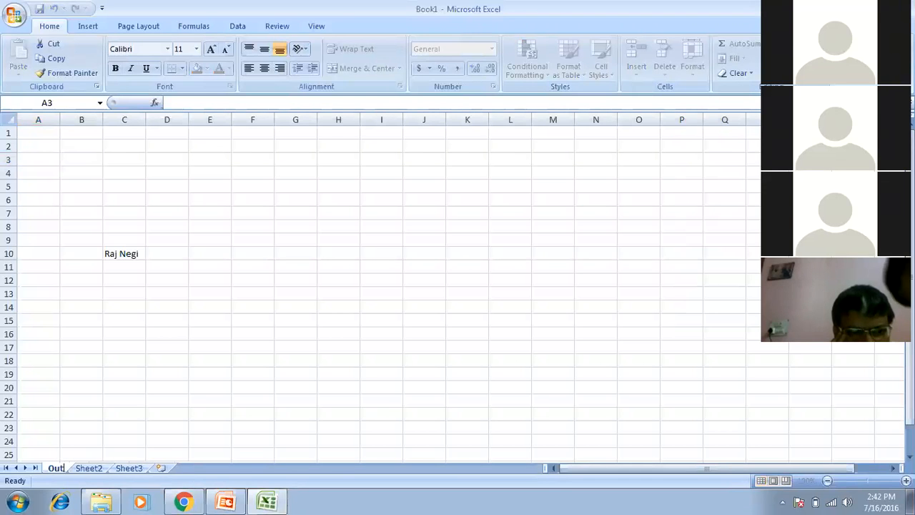
type("look")
left_click(124, 361)
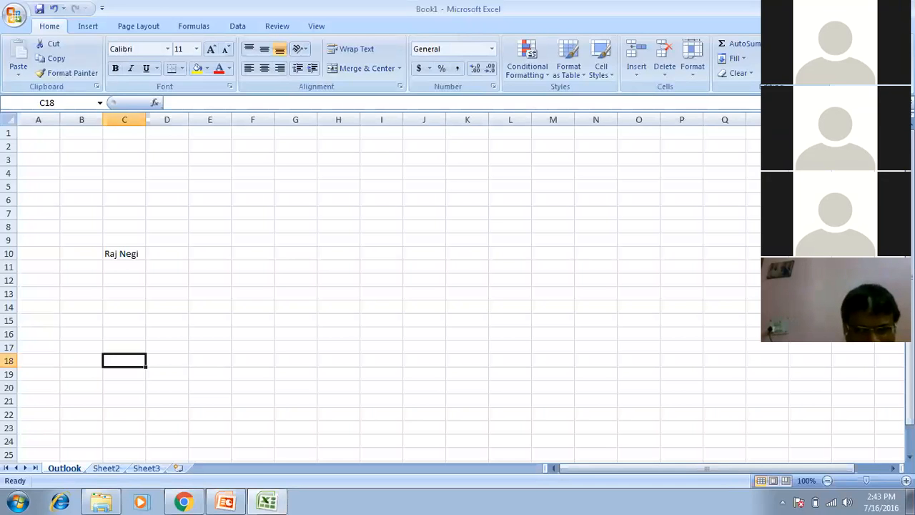
key("F5")
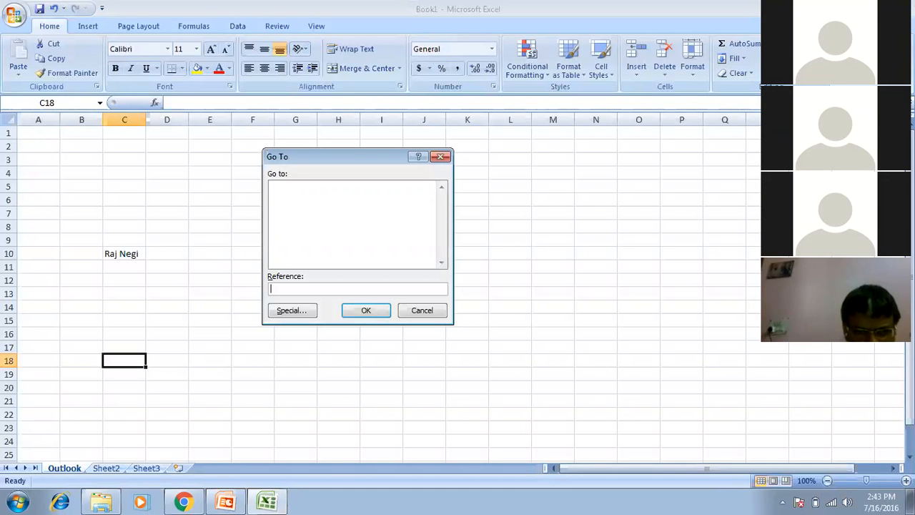
Jump to cell K10 with Go To, then switch to the PowerPoint shortcut-keys slide.
type("k1")
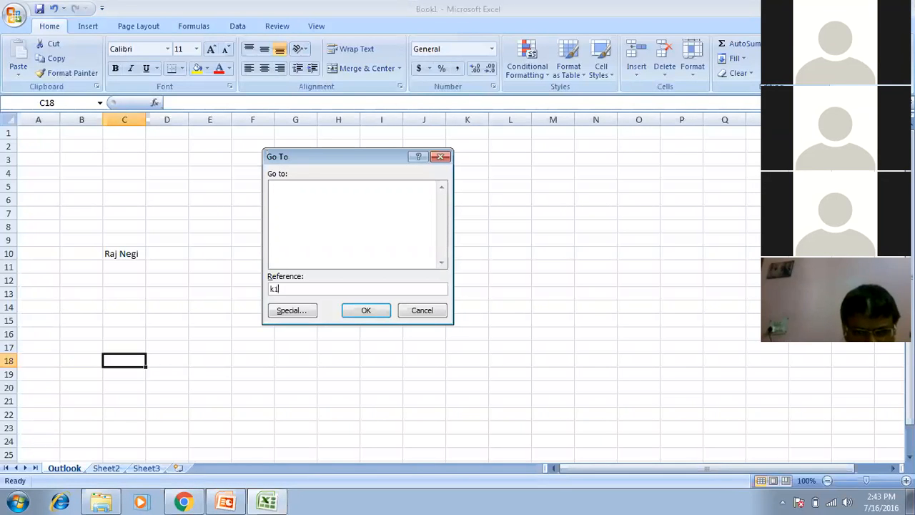
type("0")
key("Return")
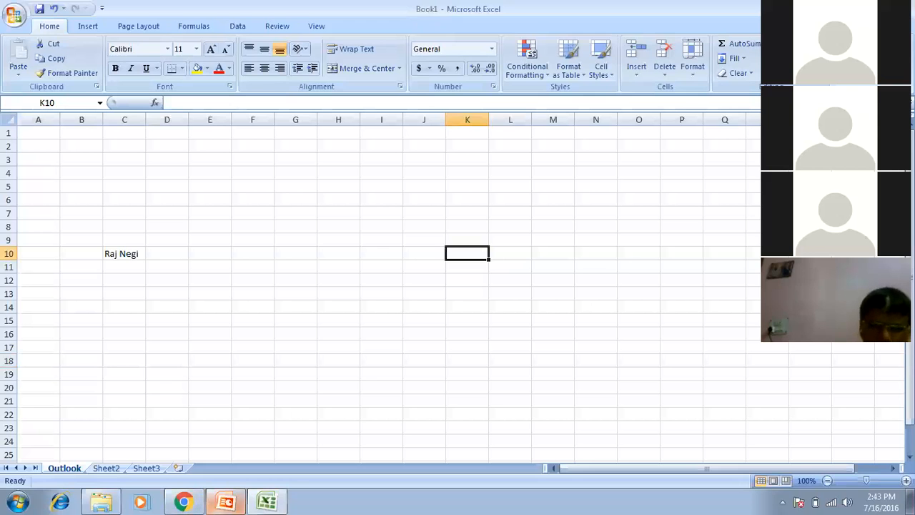
left_click(225, 502)
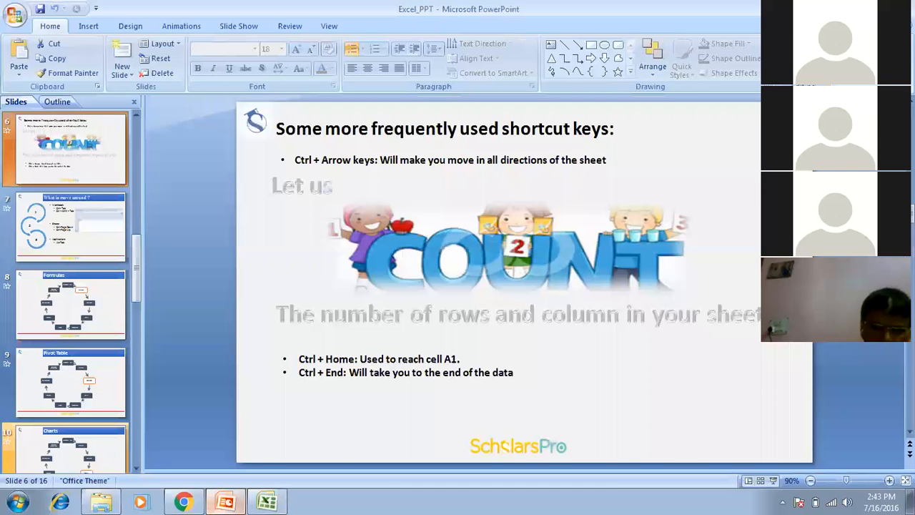
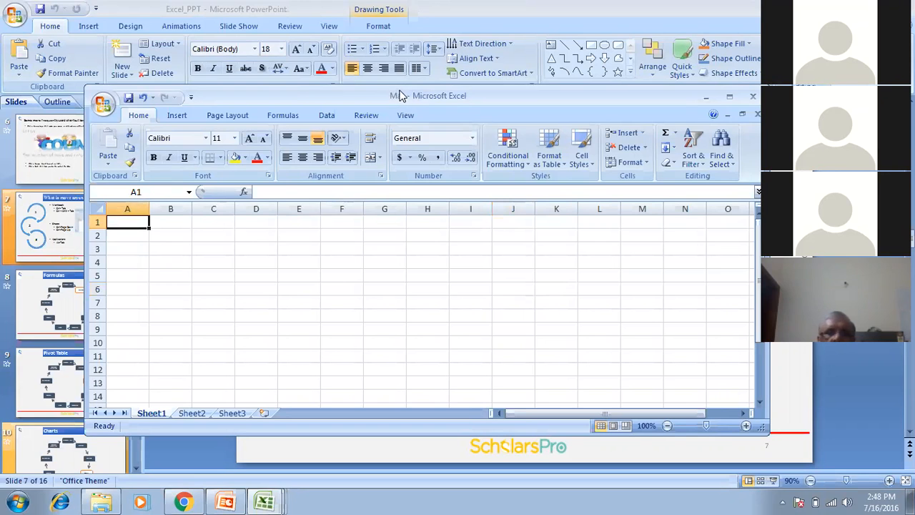
Cycle twice through the open monthly workbooks, then return to the PowerPoint 'What is move around?' slide.
key("ctrl+Tab")
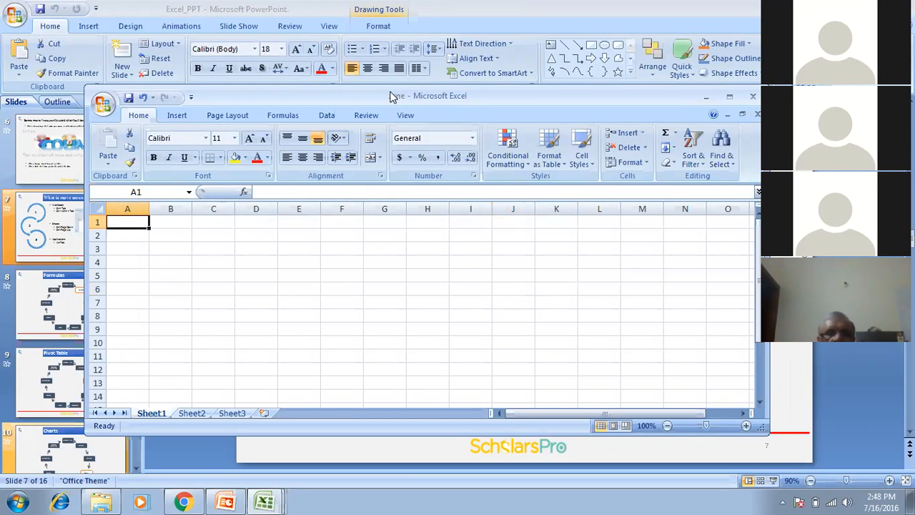
key("ctrl+Tab")
key("ctrl+Tab")
key("ctrl+Tab")
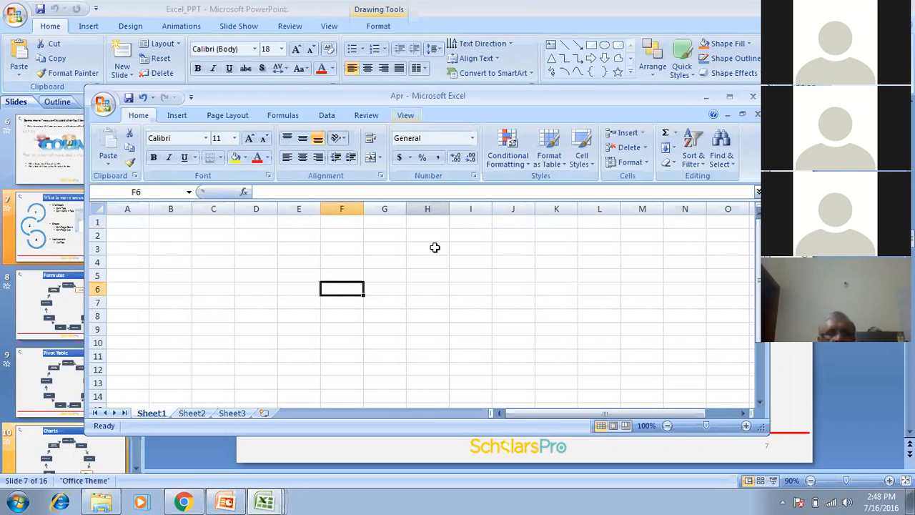
key("alt+Tab")
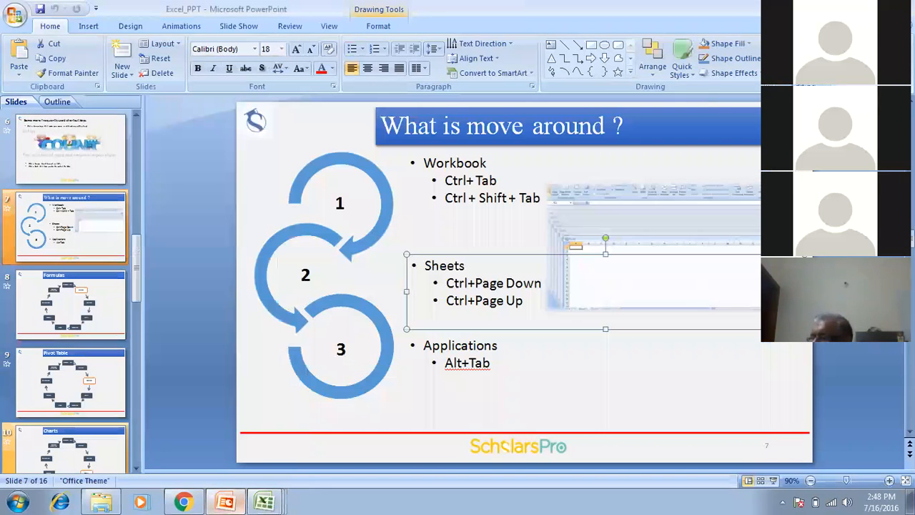
Present from the current slide, advance to slide 8 'Formulas', and end the show.
key("shift+F5")
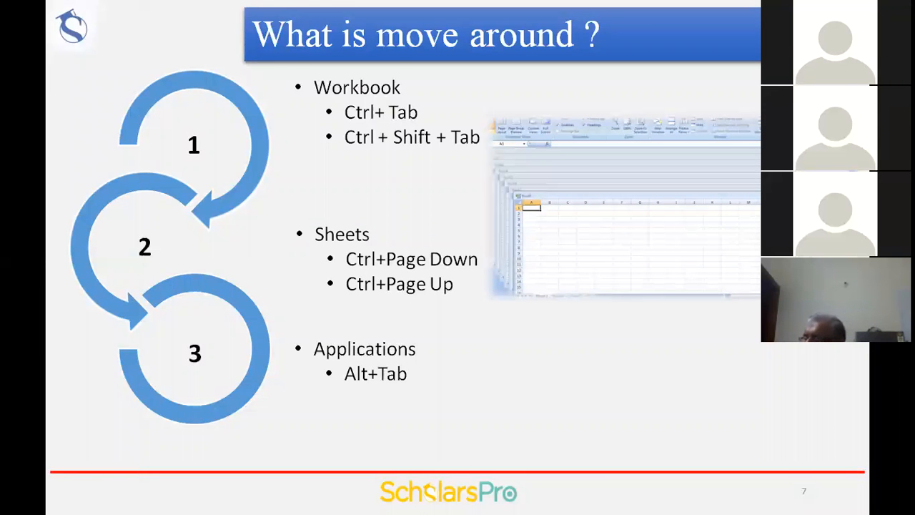
key("Right")
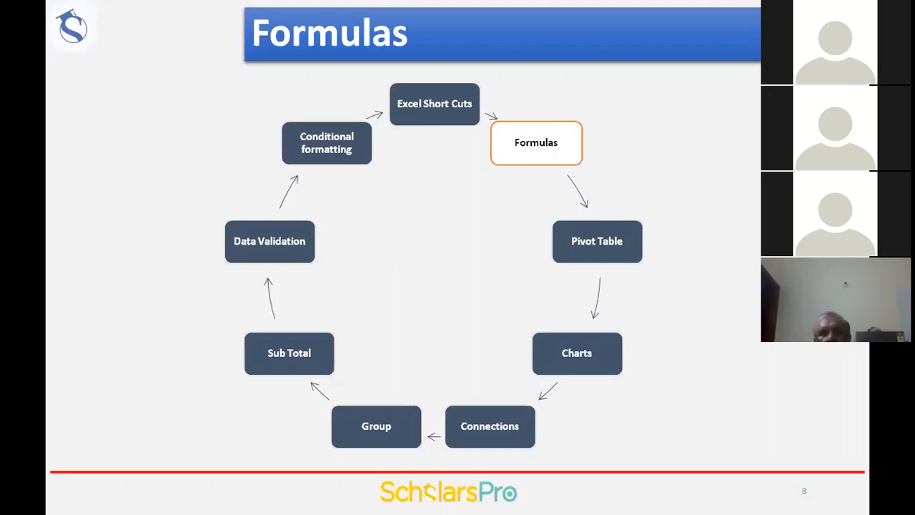
key("Escape")
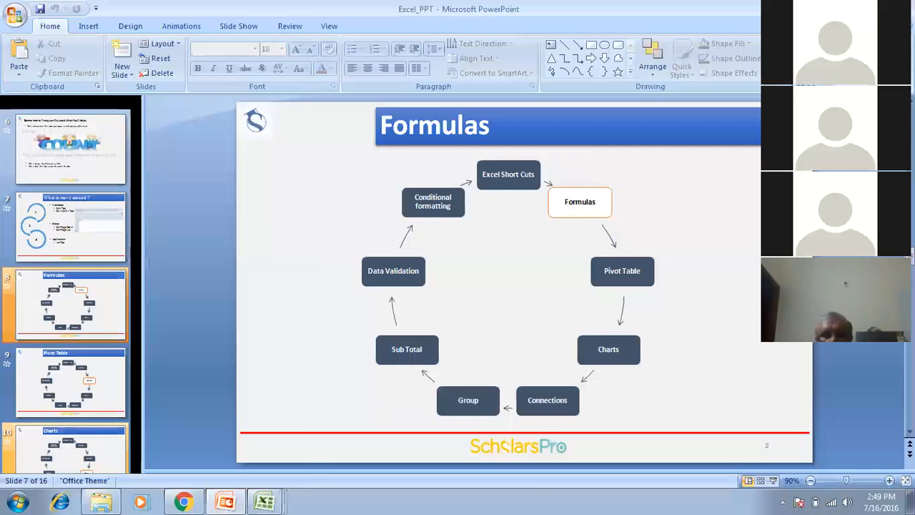
Bring the Book1 workbook forward from the taskbar, maximize it, and go to Sheet2.
left_click(265, 502)
left_click(260, 317)
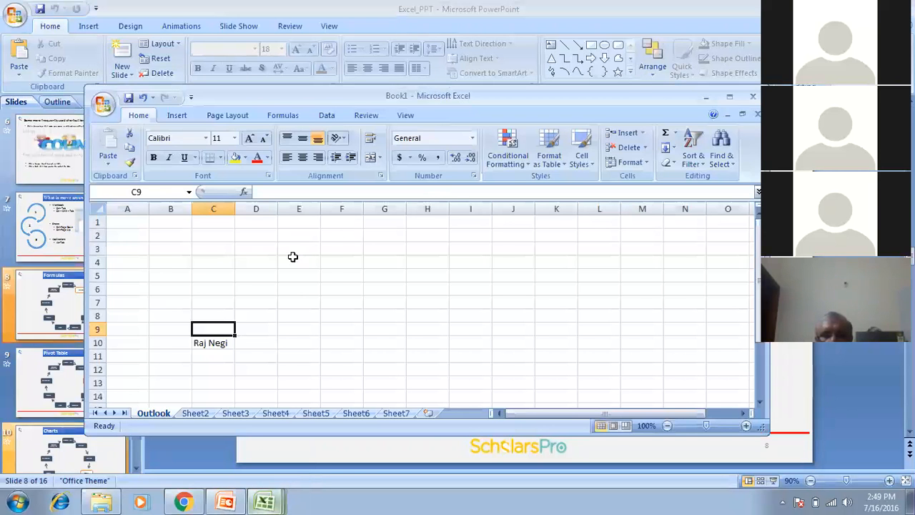
left_click(729, 96)
left_click(105, 468)
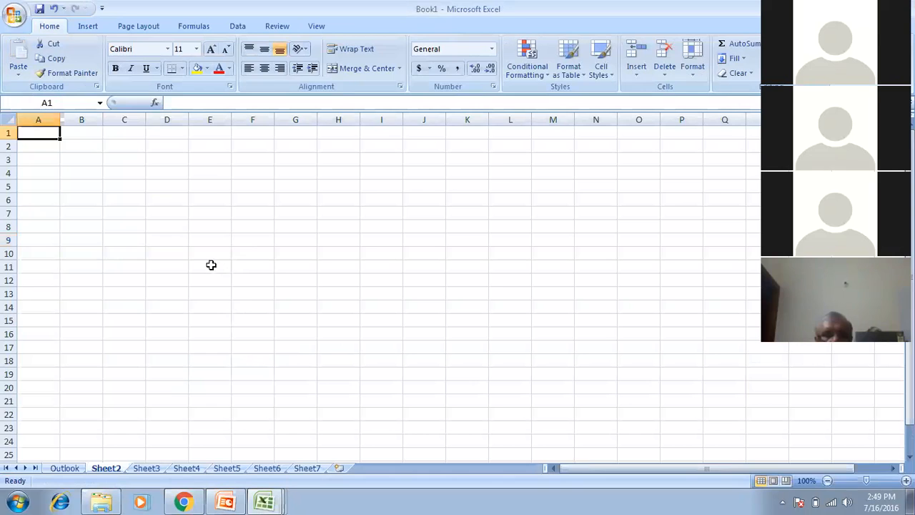
Enter the same sample full name in C10 and C11, finishing in D11.
left_click(130, 251)
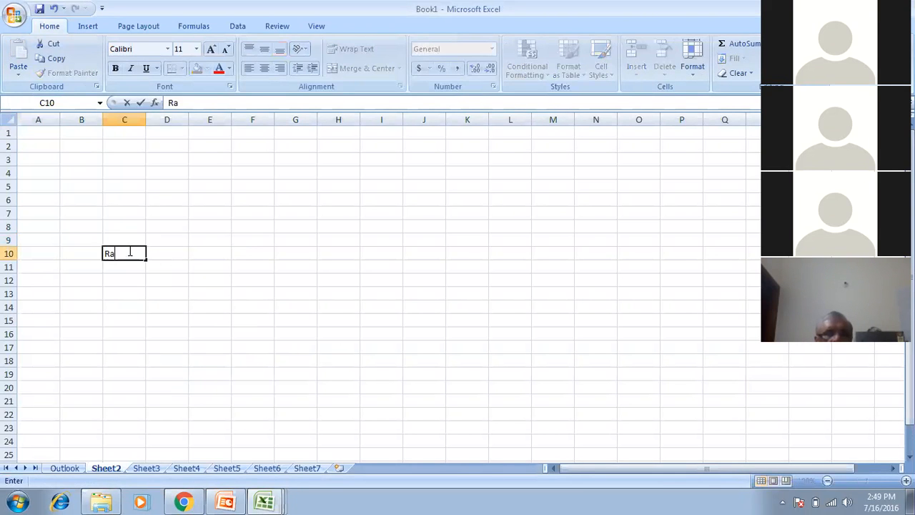
key("Return")
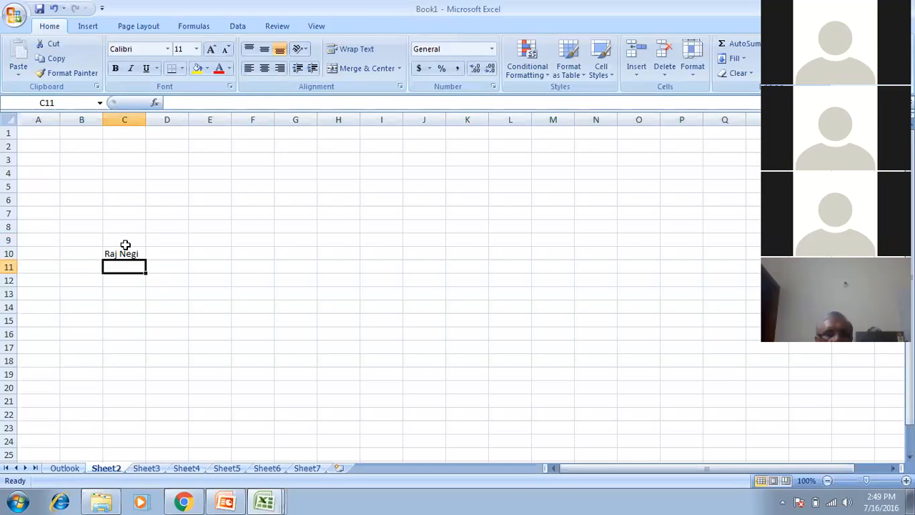
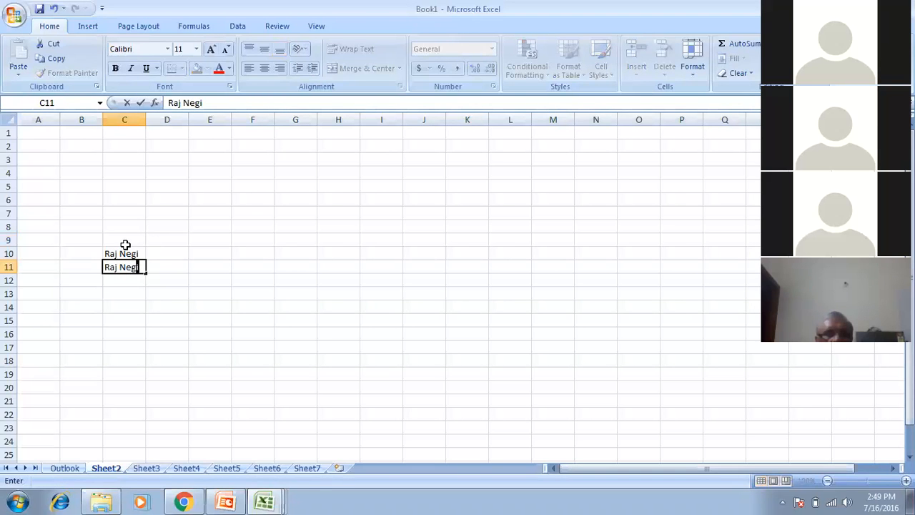
type("i")
key("Return")
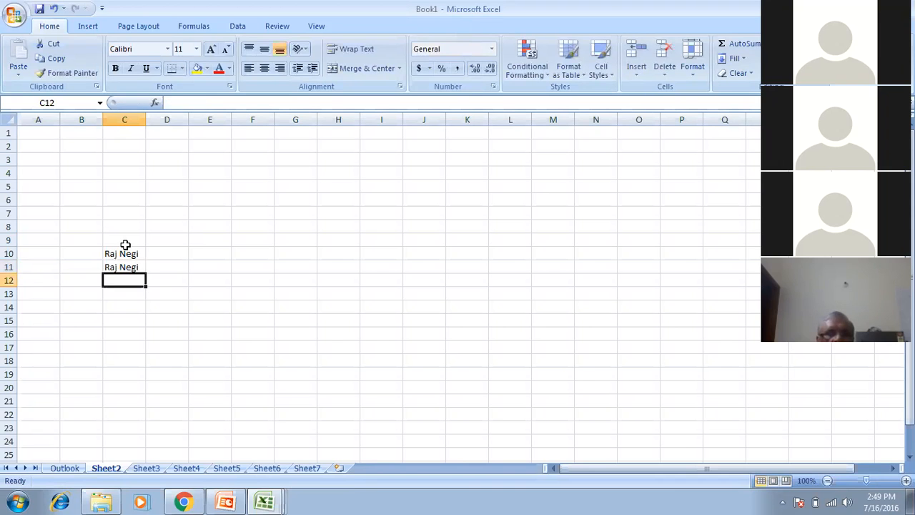
key("Up")
key("Right")
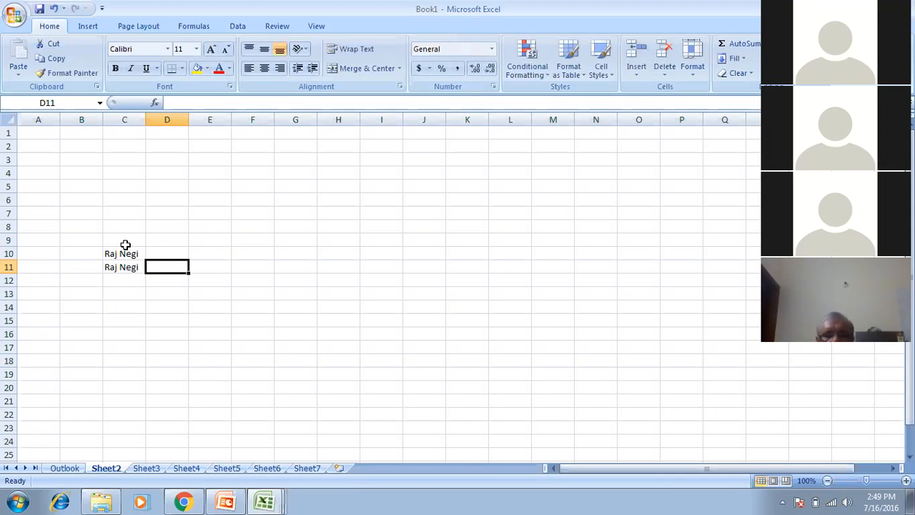
Enter =LEN(C10) in D10 and =LEN(C11) in D11, returning 8 and 9.
key("Up")
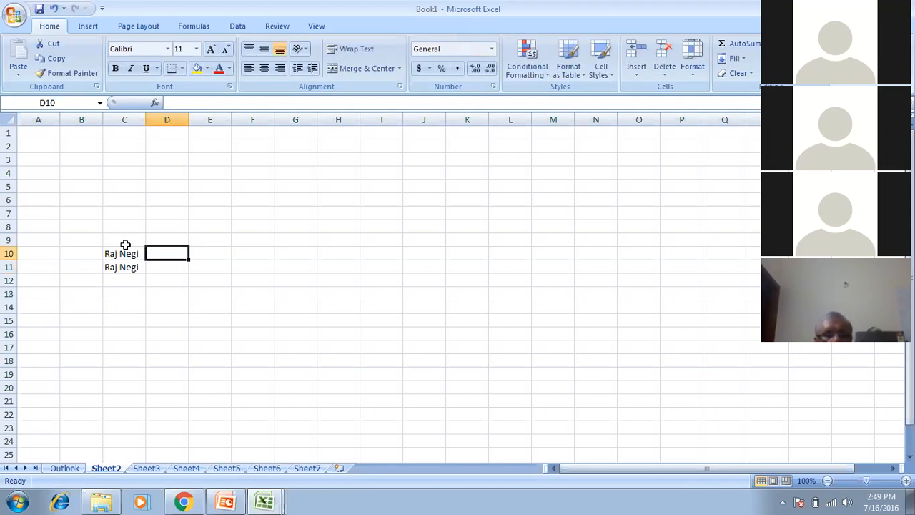
type("=")
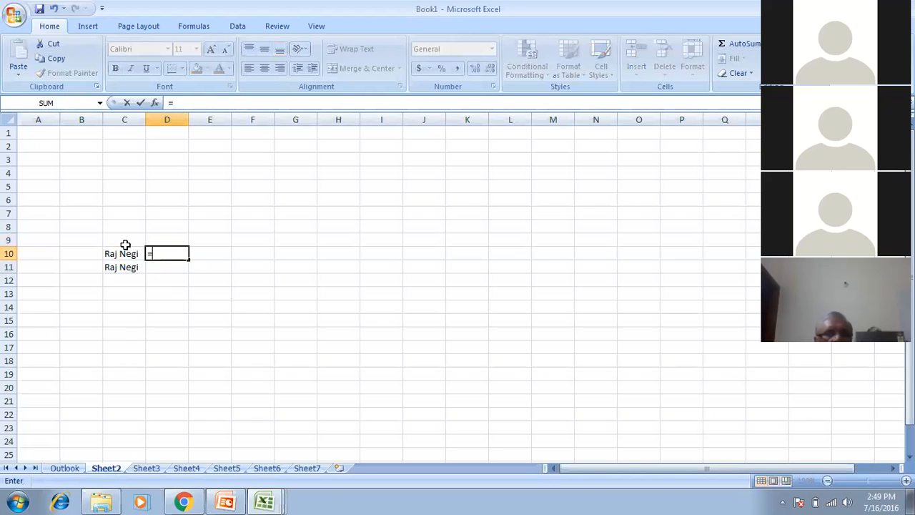
type("len")
key("Tab")
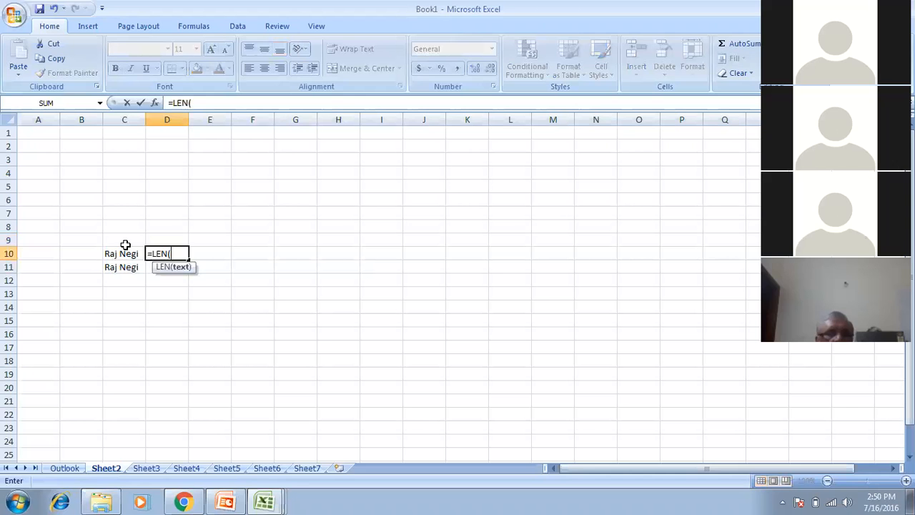
left_click(125, 247)
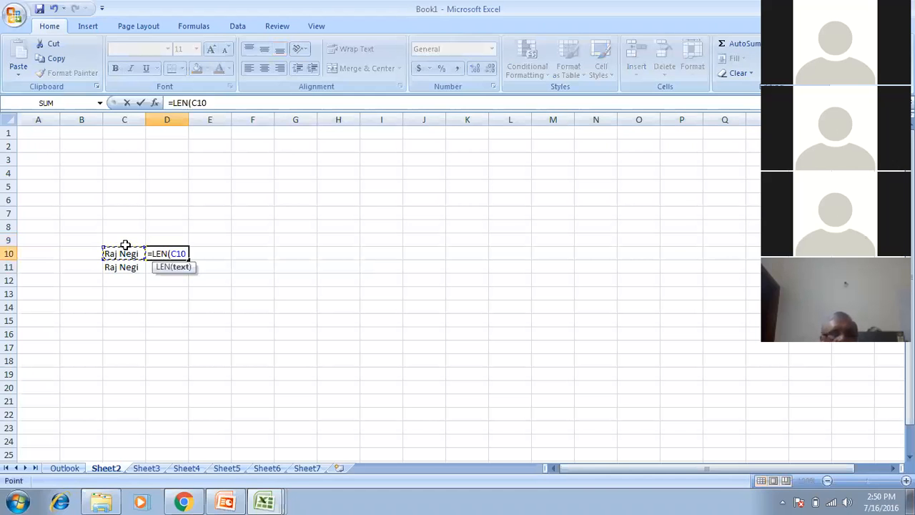
type(")")
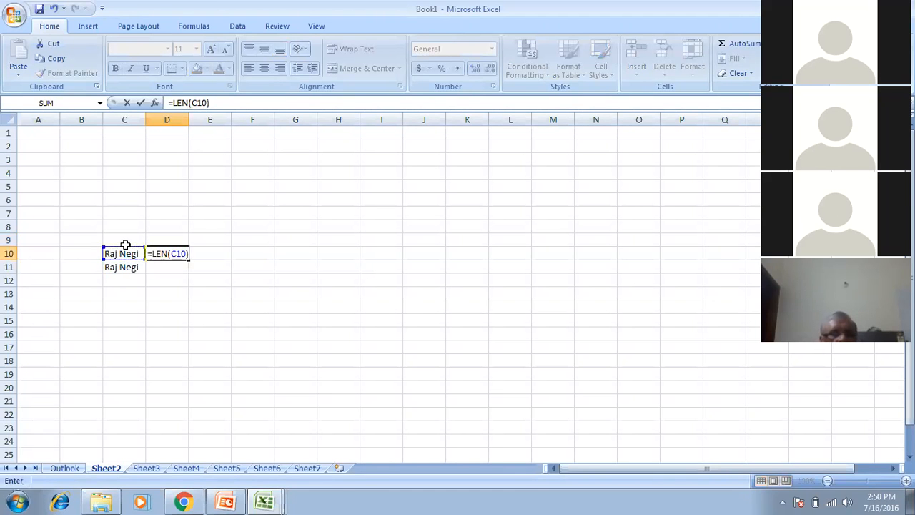
key("Return")
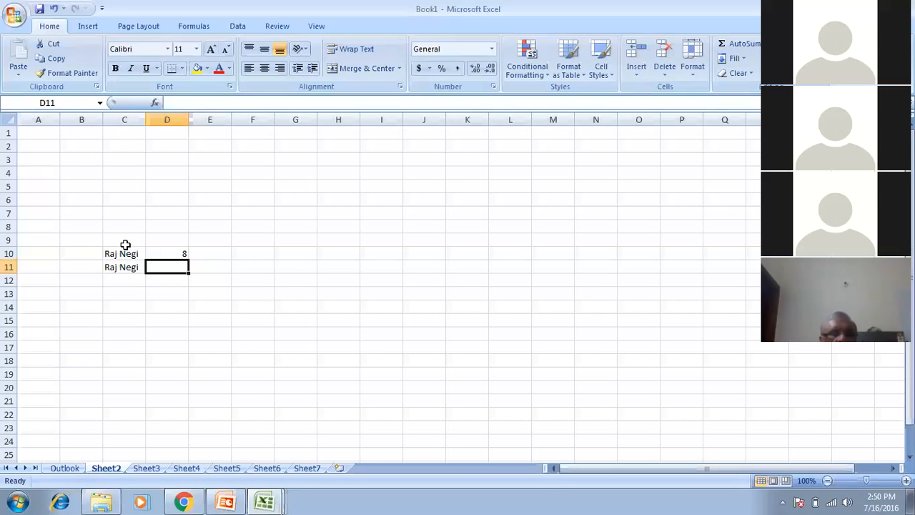
type("=len")
key("Tab")
type("C11)")
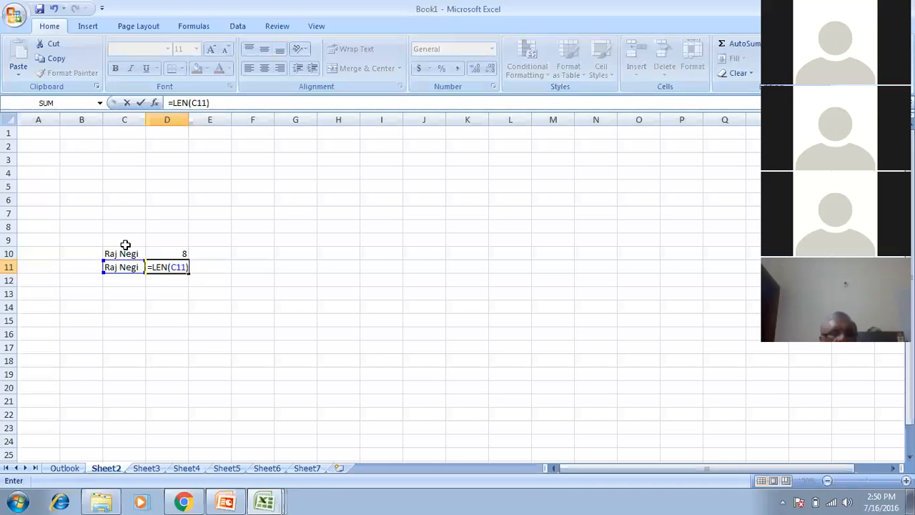
key("Return")
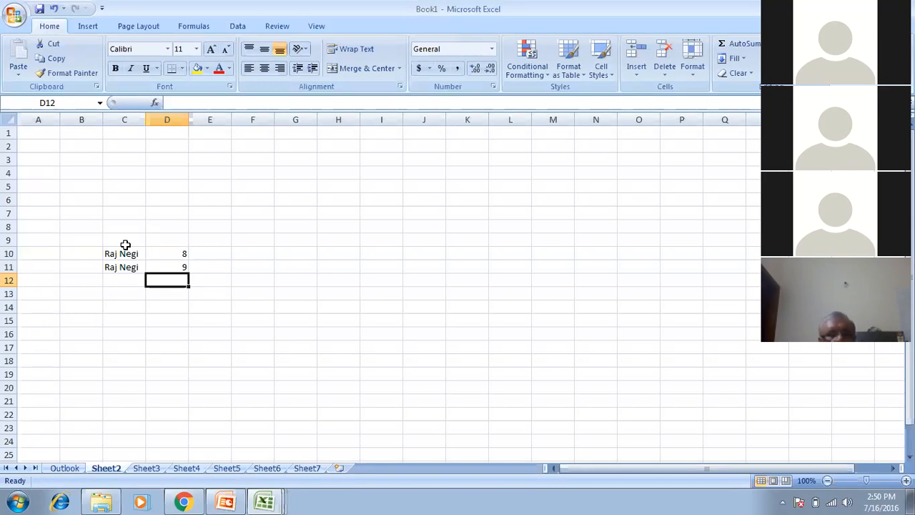
key("Down")
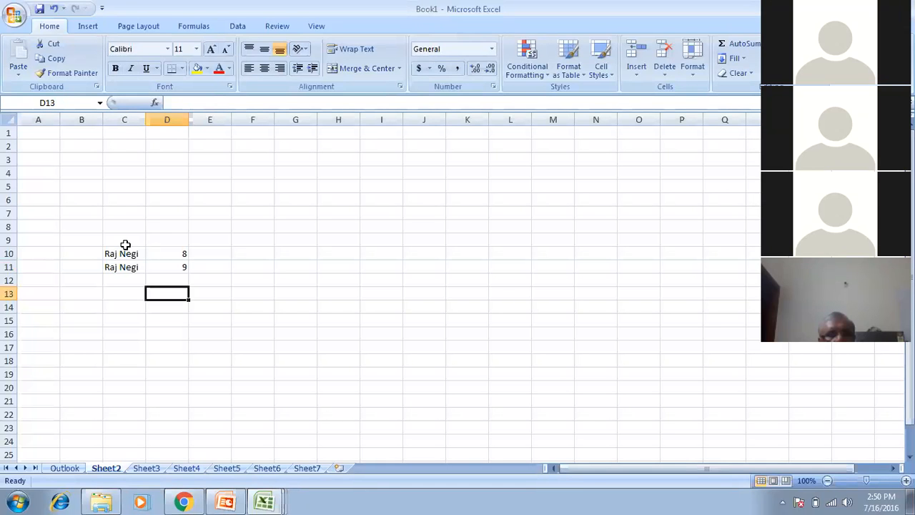
Type the label 'Trim' in D13.
type("Trim")
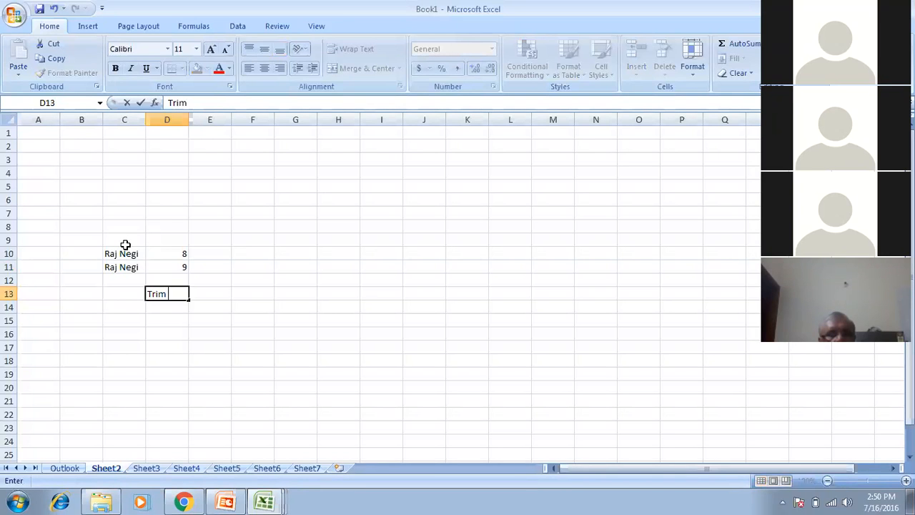
key("Return")
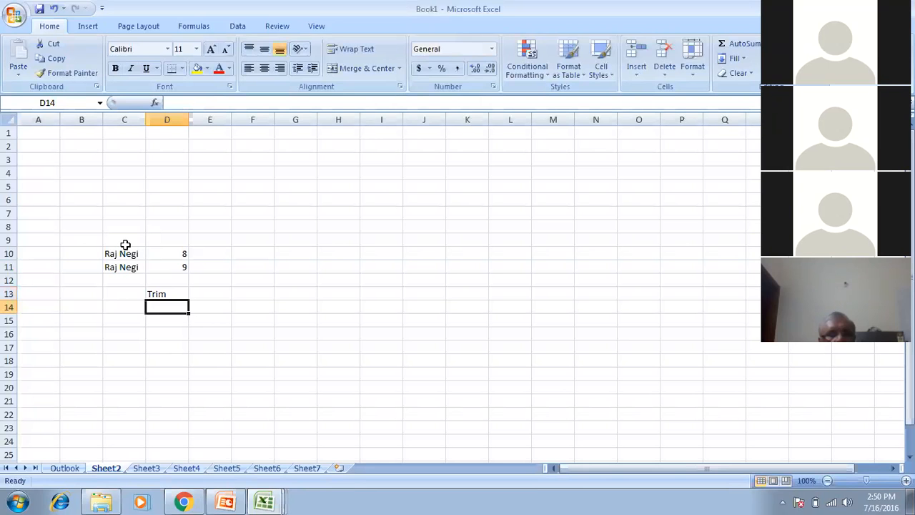
key("Up")
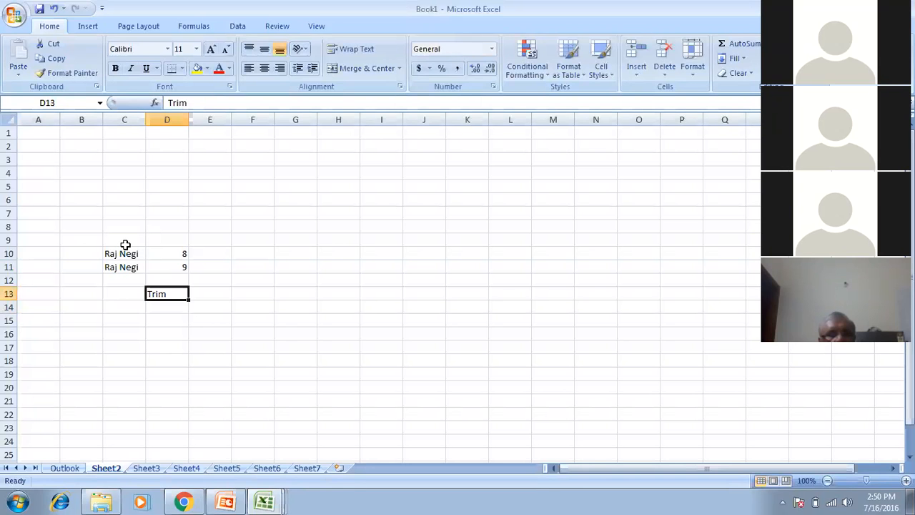
key("Right")
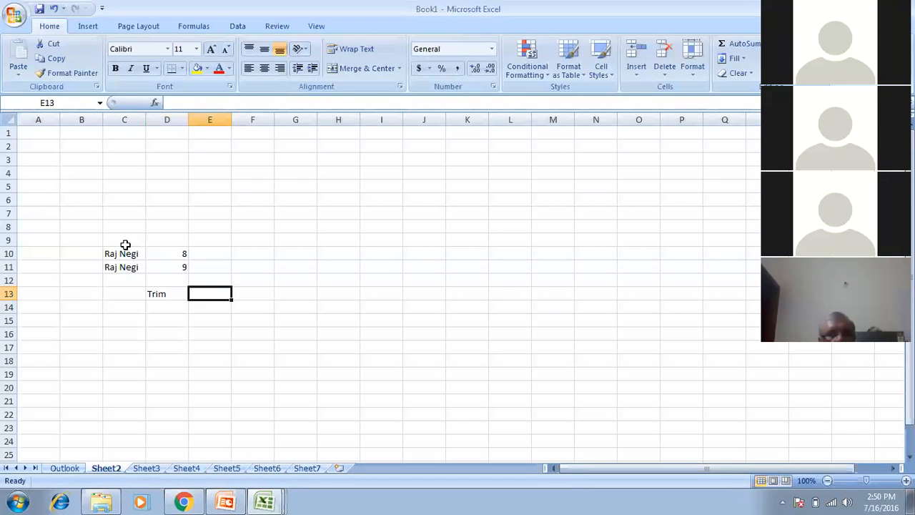
Enter =TRIM(C11) in E13 to return the second name without extra spaces.
type("=t")
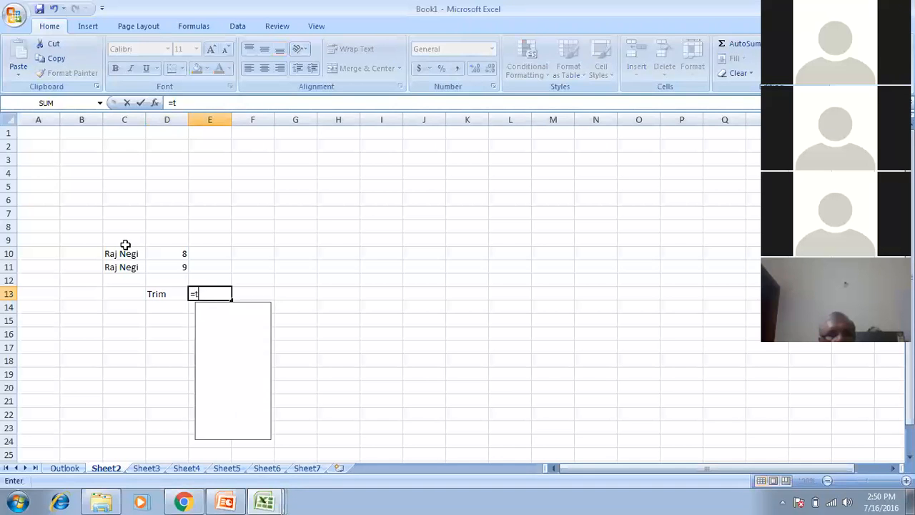
left_click(126, 244)
type("r")
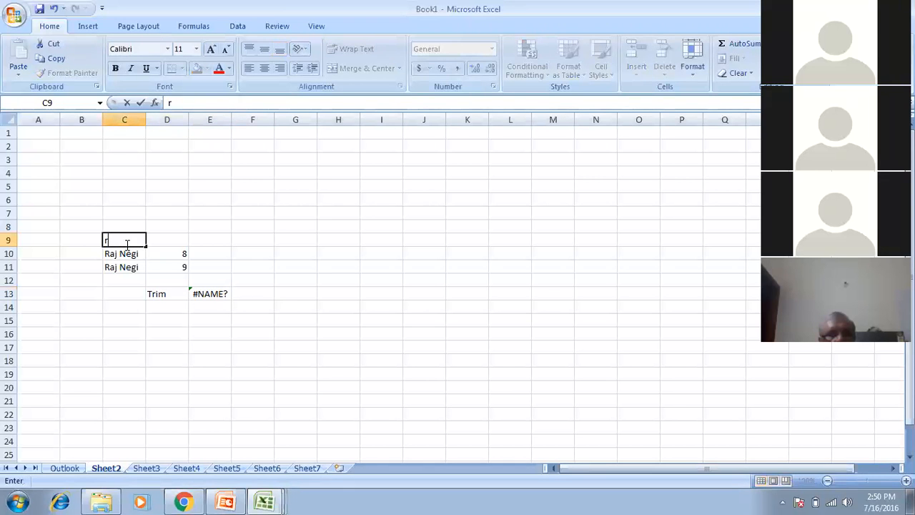
key("Escape")
left_click(196, 293)
type("=t")
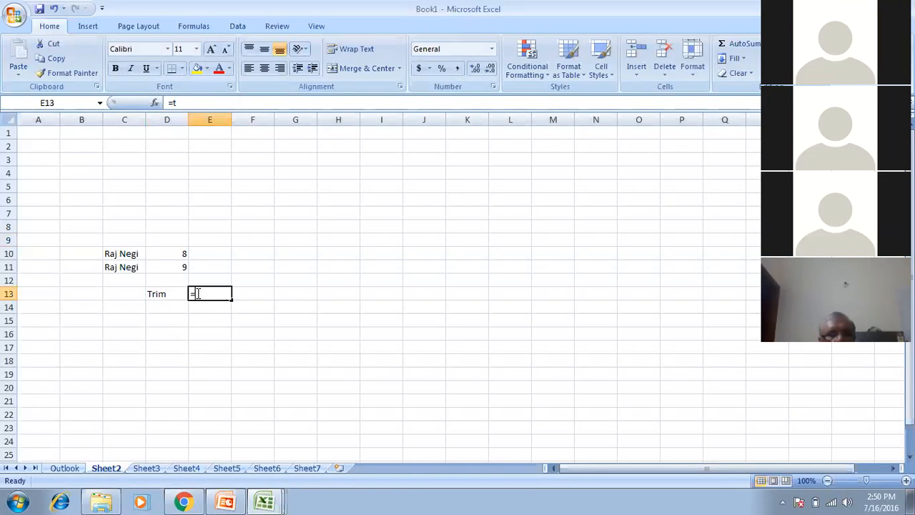
type("rim")
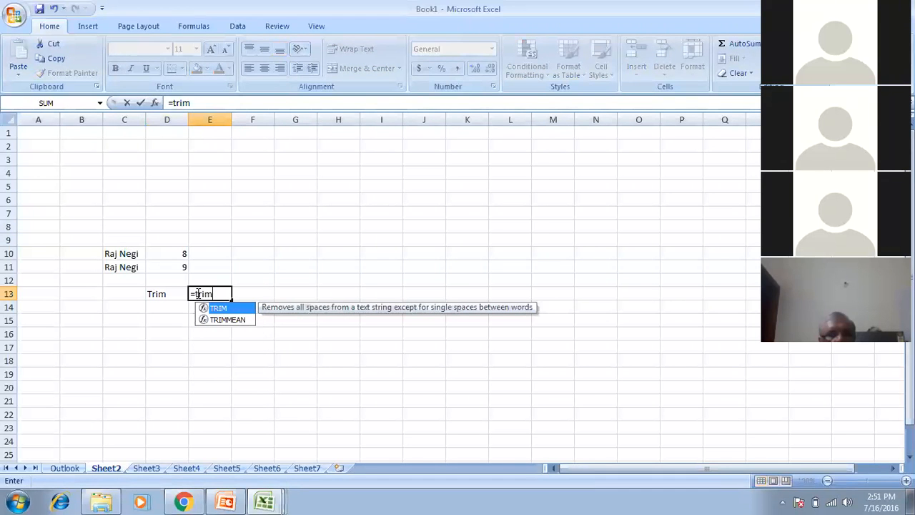
key("Tab")
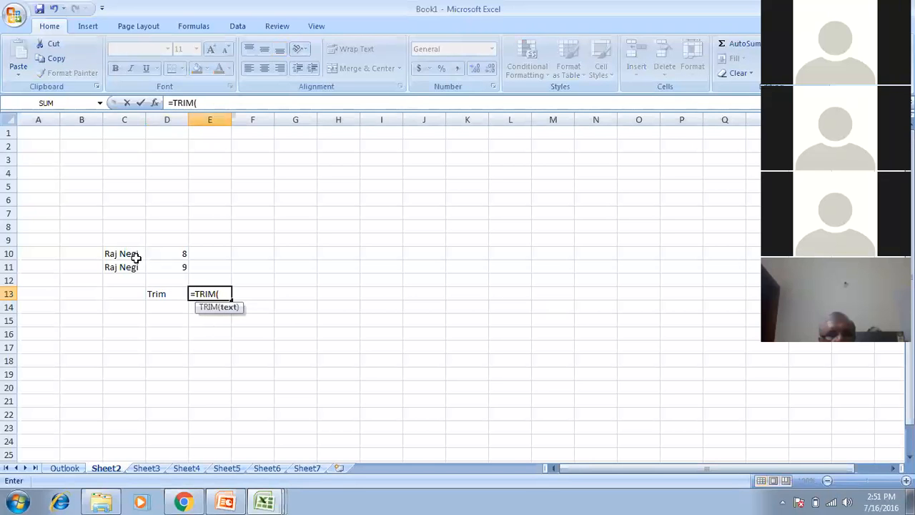
key("Up")
key("Up")
key("Up")
key("Left")
key("Left")
key("Down")
type(")")
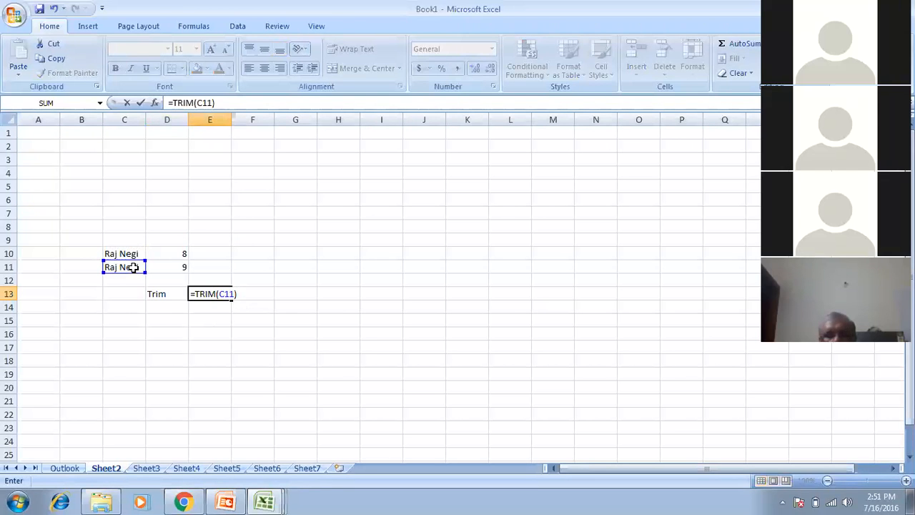
key("Return")
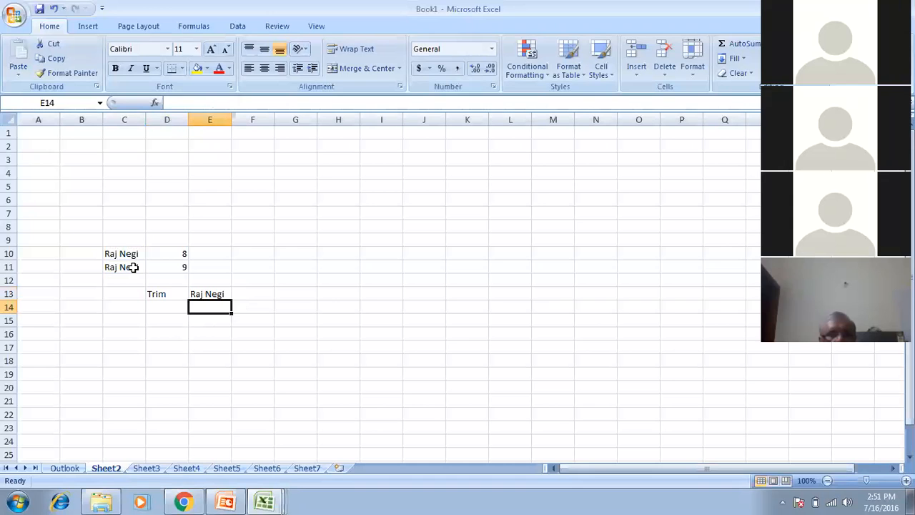
key("Up")
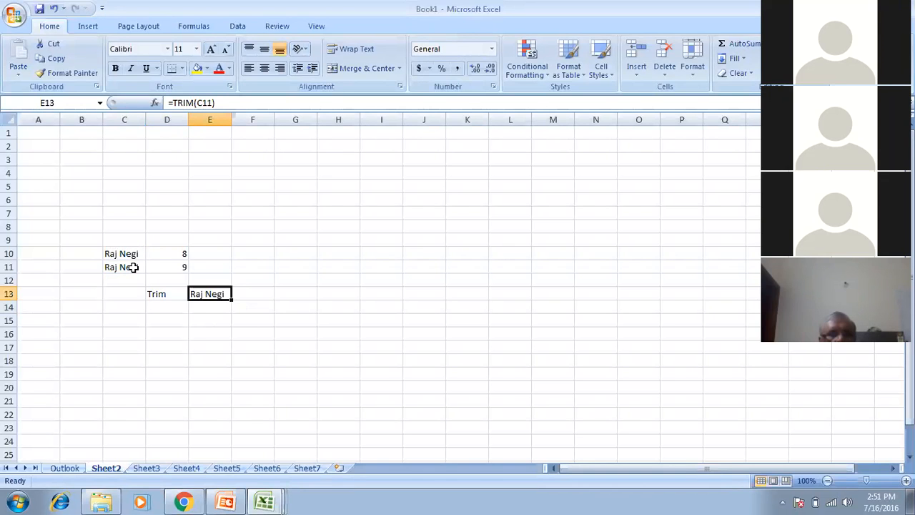
key("Right")
Enter =EXACT(C10,E13) in F13 so it shows TRUE, then move to Sheet3.
type("=")
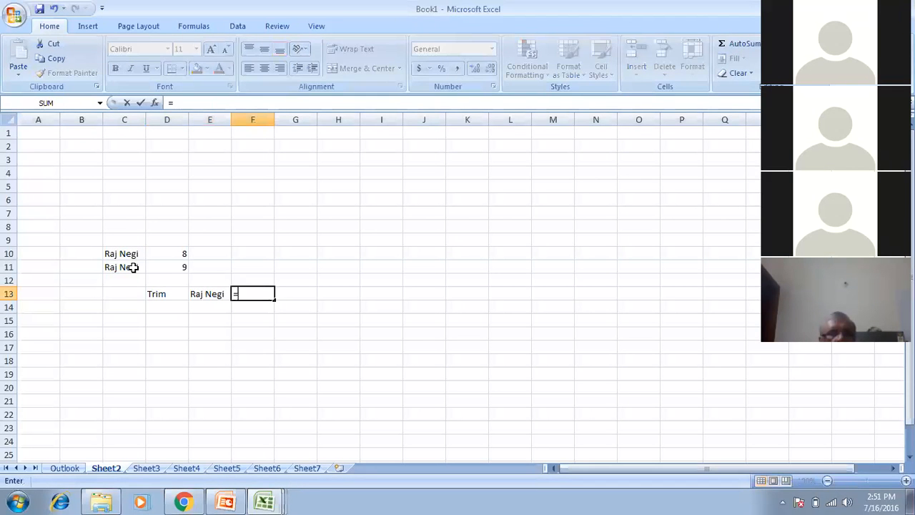
type("exact")
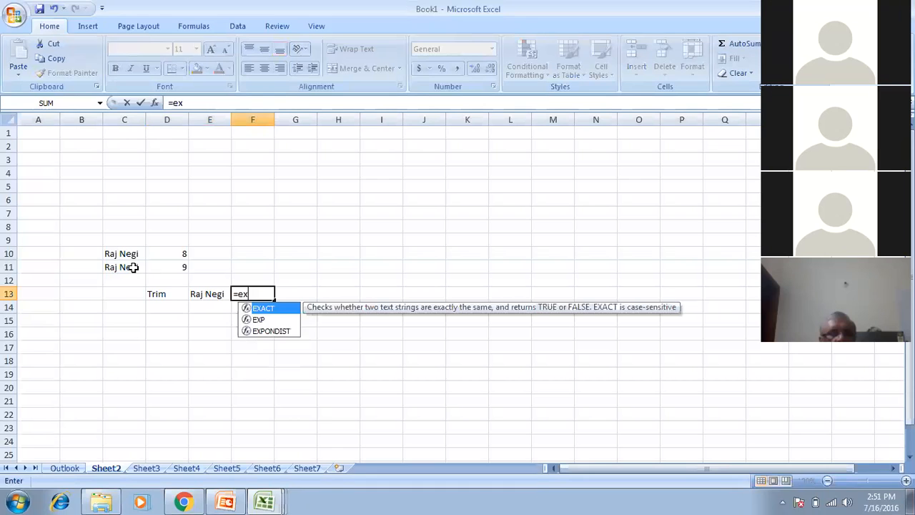
key("Tab")
key("Left")
key("Left")
key("Left")
key("Up")
key("Up")
key("Up")
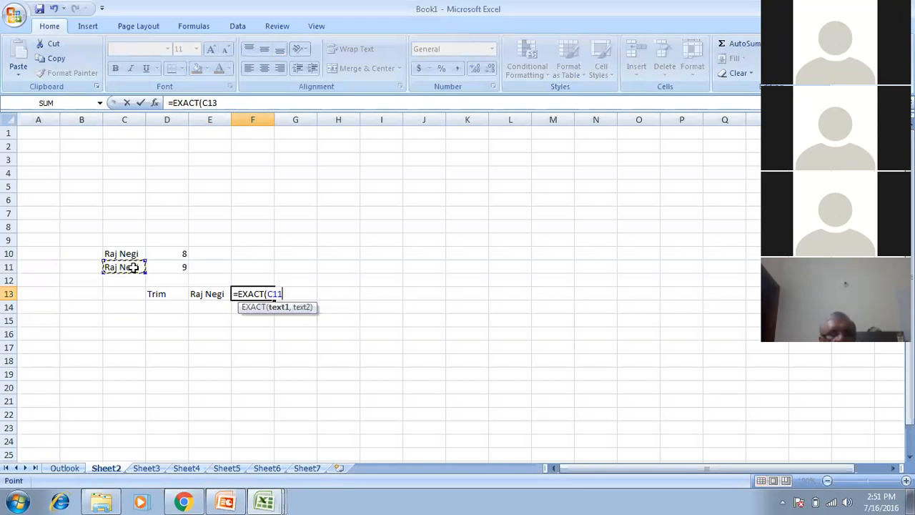
type(",")
key("Left")
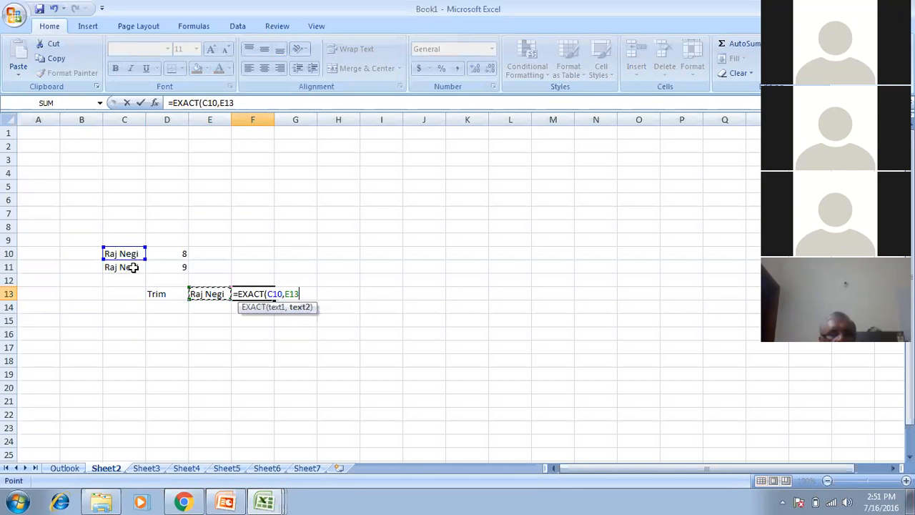
type(")")
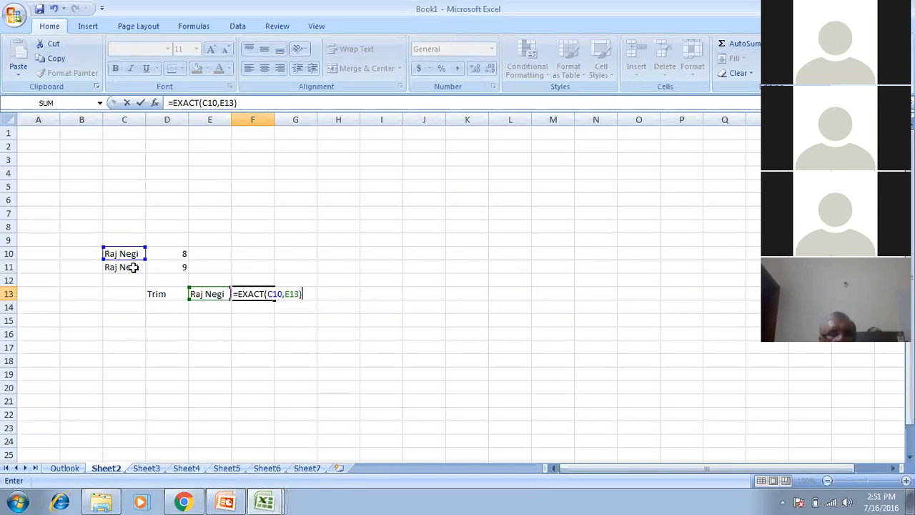
key("Return")
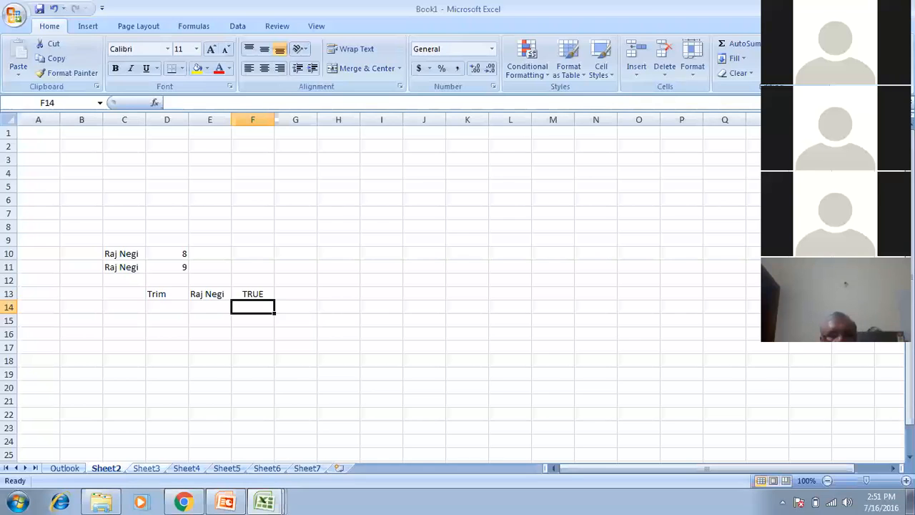
key("ctrl+Page_Down")
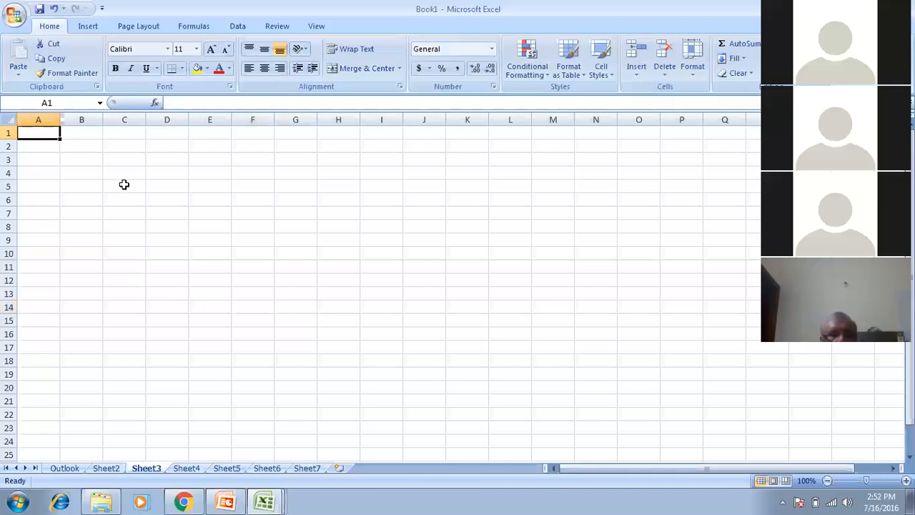
Type three sample full names sharing one surname into B5, B6 and B7, completing B7 in the formula bar.
left_click(73, 190)
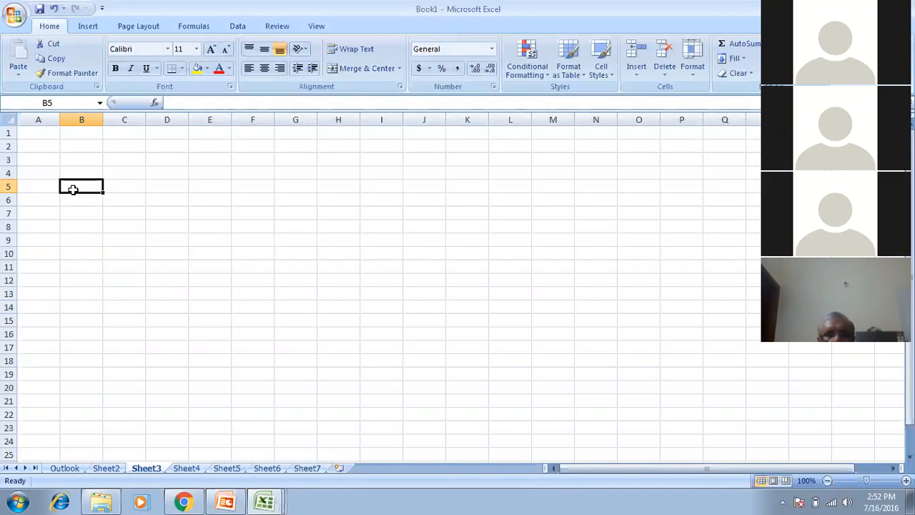
key("Return")
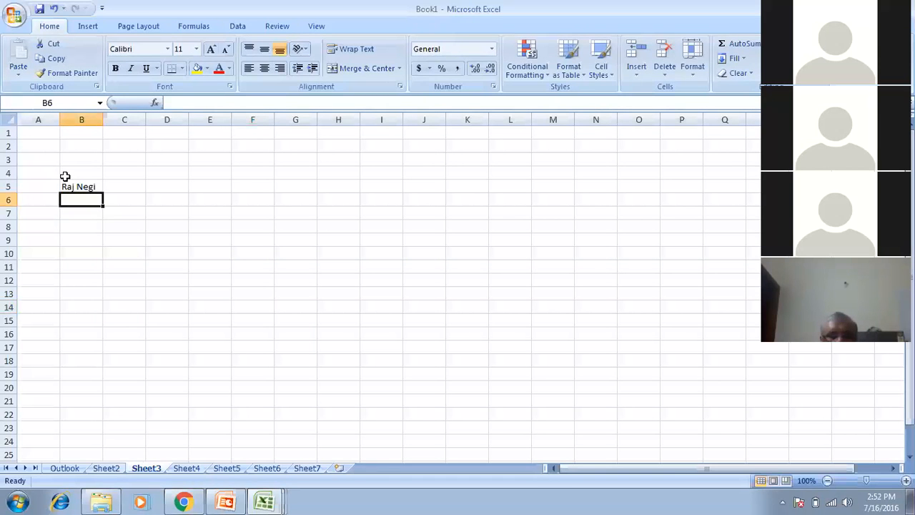
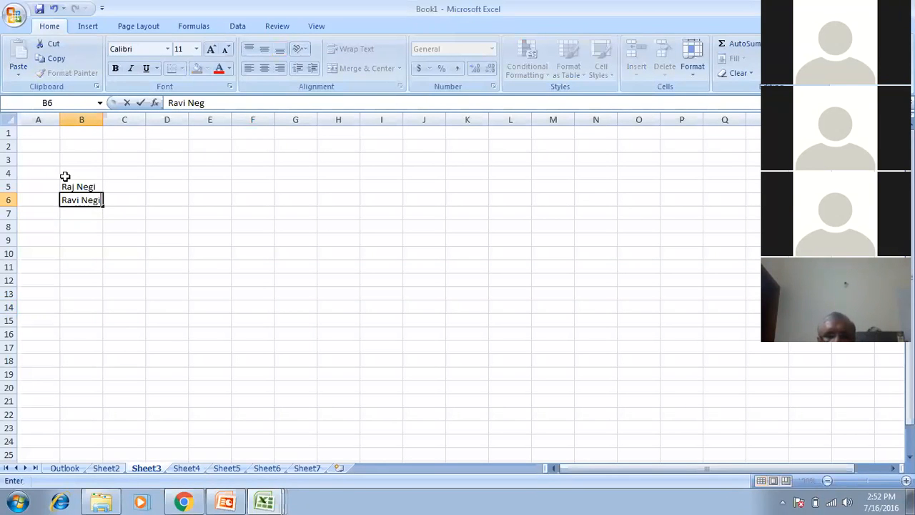
key("Return")
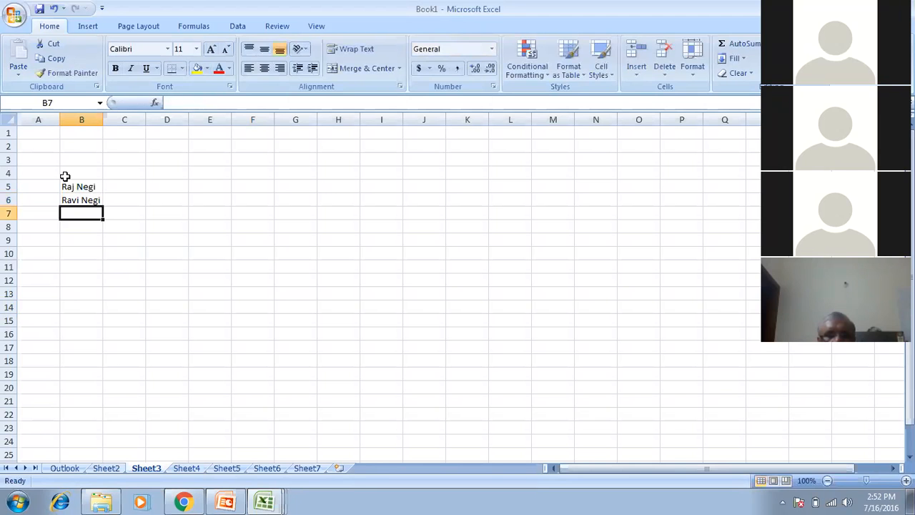
type("R")
left_click(64, 176)
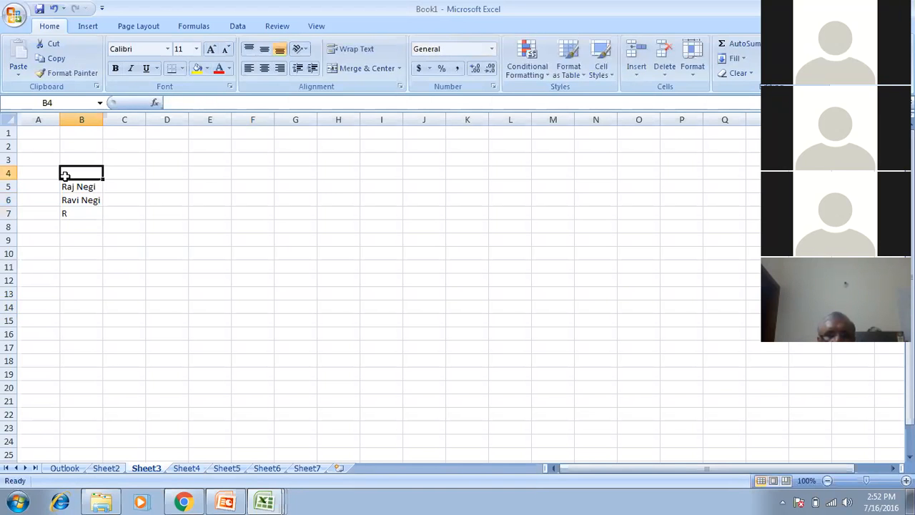
left_click(64, 213)
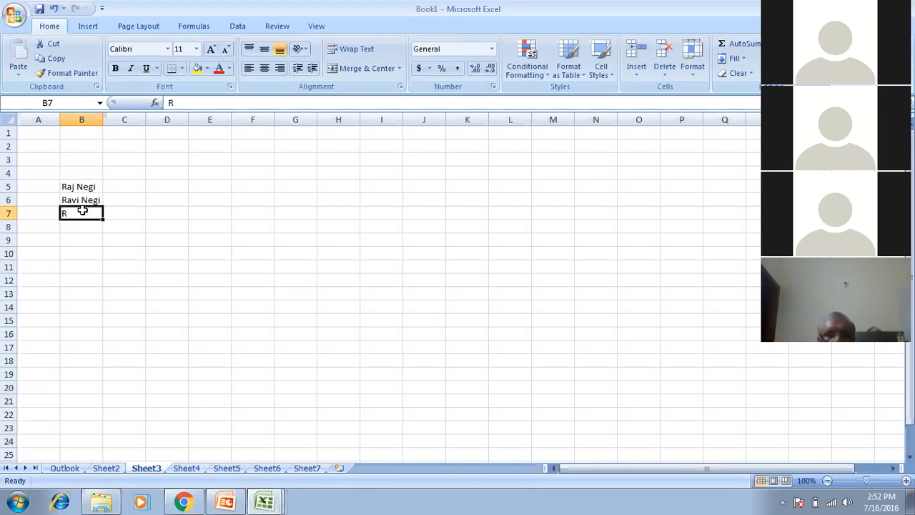
left_click(192, 103)
type("Neg")
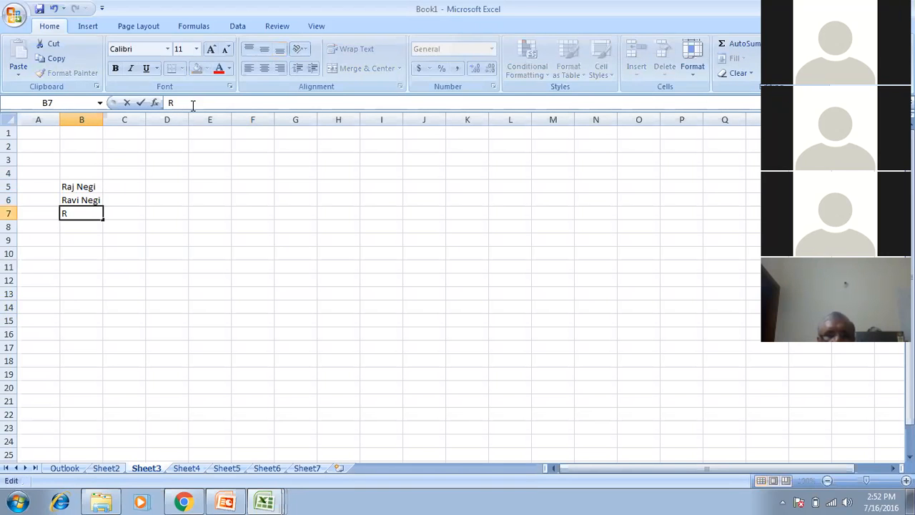
type("i")
key("Return")
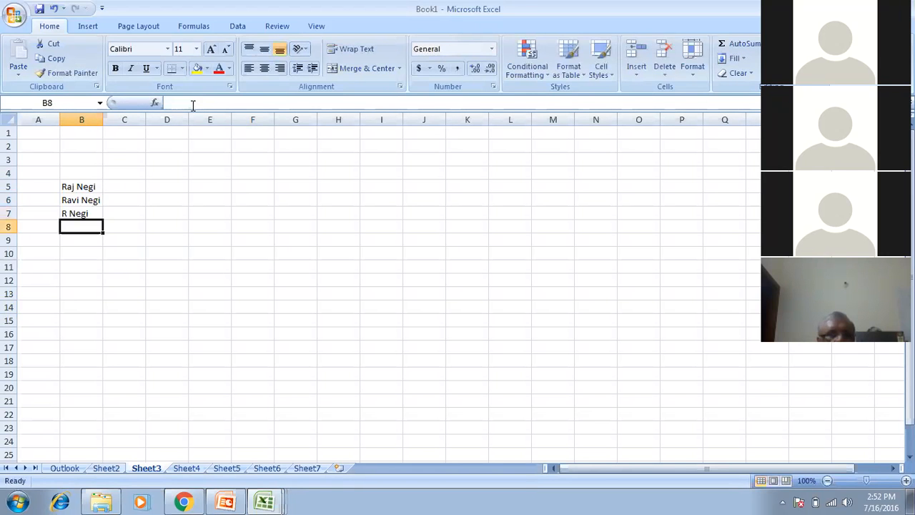
key("Up")
key("Up")
key("Up")
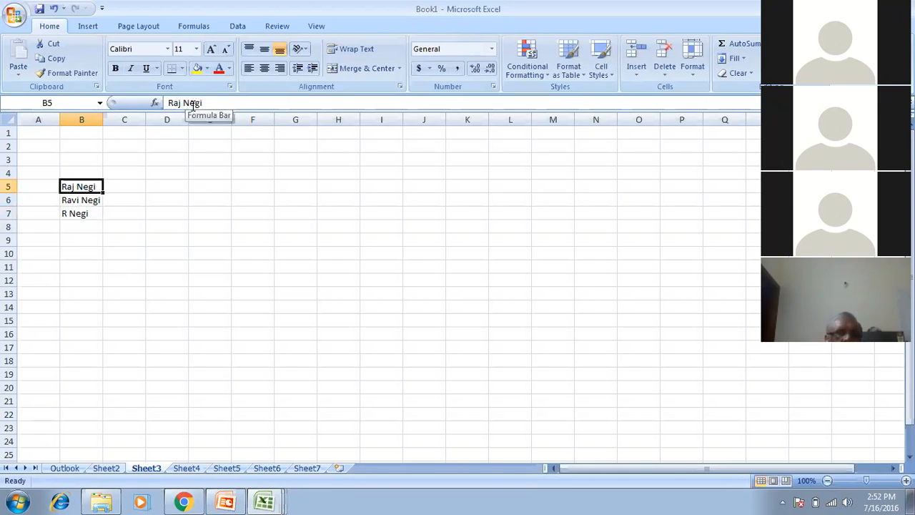
key("Right")
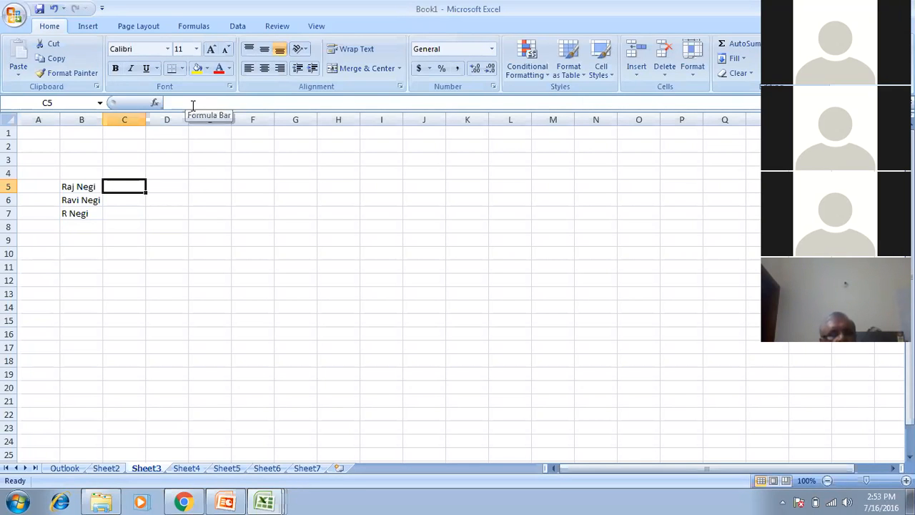
Enter =LEFT(B5,3) in C5 and =LEFT(B6,4) in C6 to extract the first names.
type("=left")
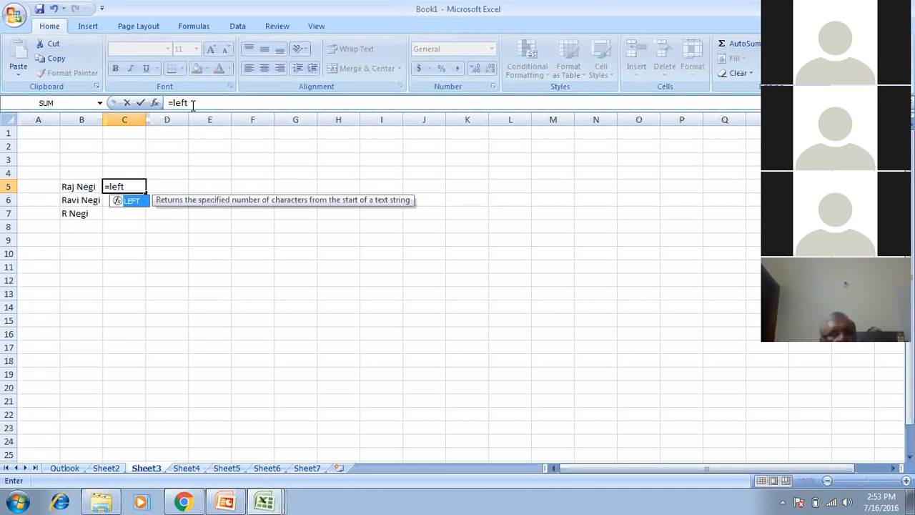
key("Tab")
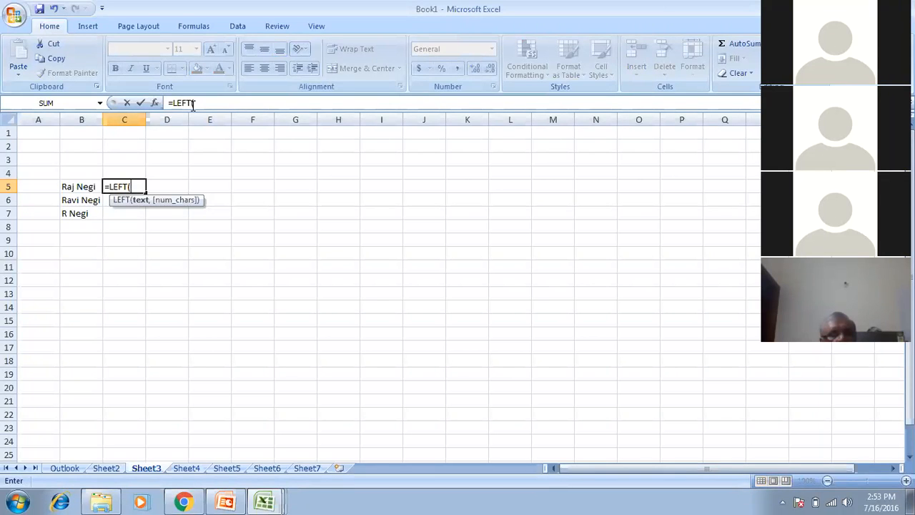
key("Left")
type(",3")
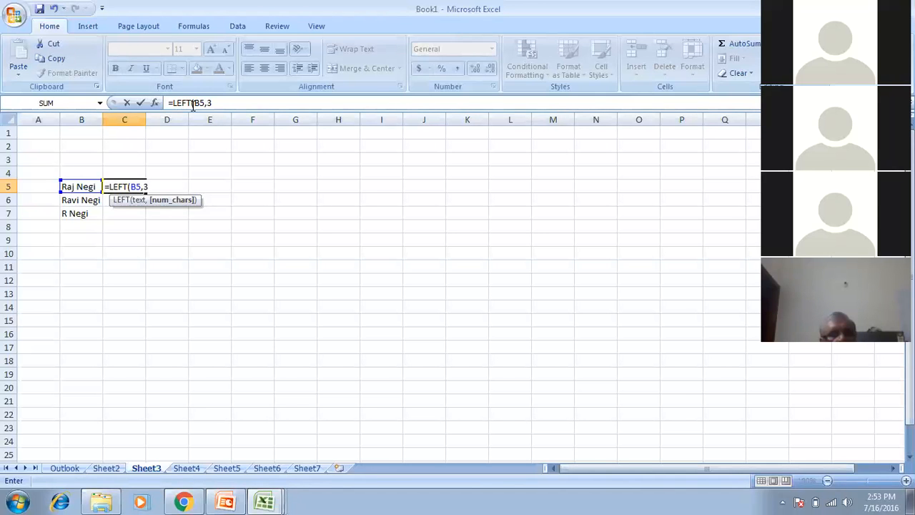
type(")")
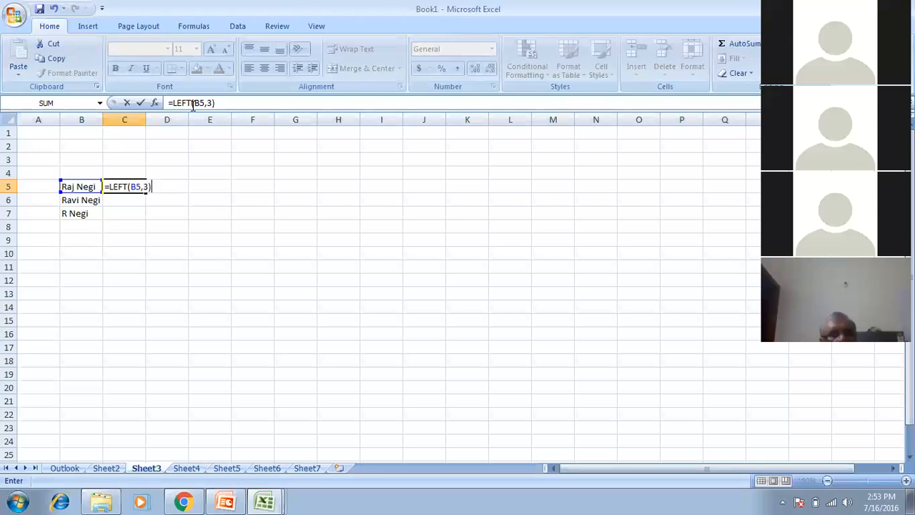
key("Return")
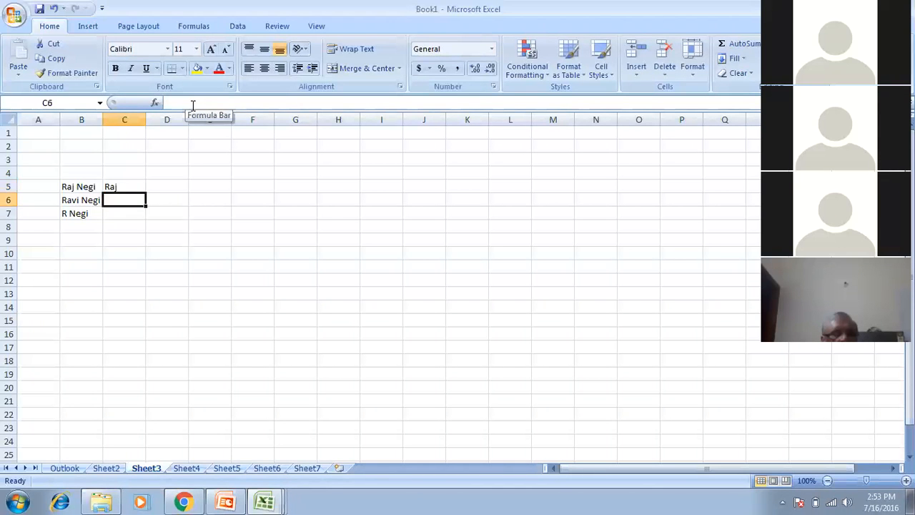
type("=")
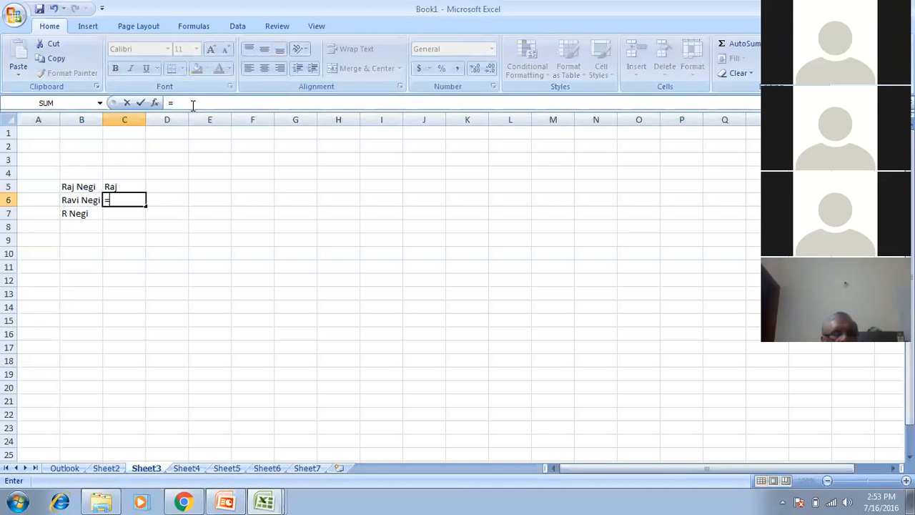
type("left")
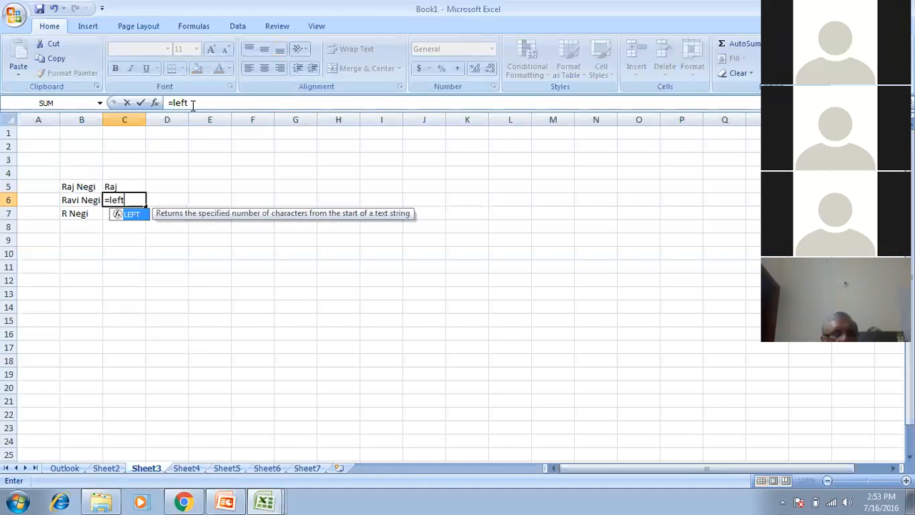
key("Tab")
type("B6,")
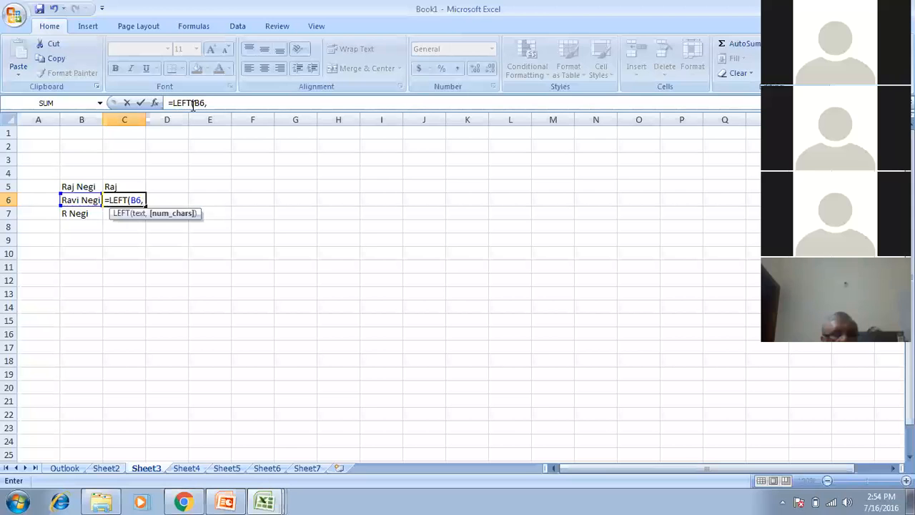
type("4)")
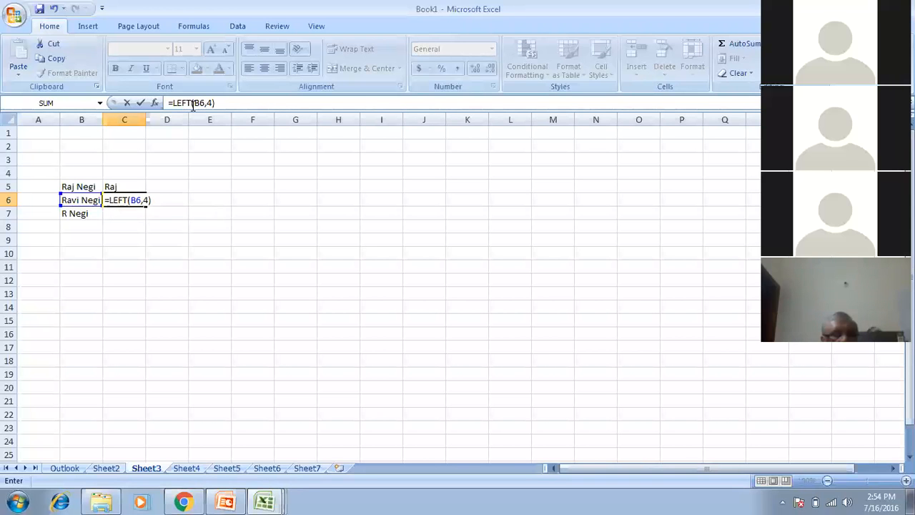
key("Return")
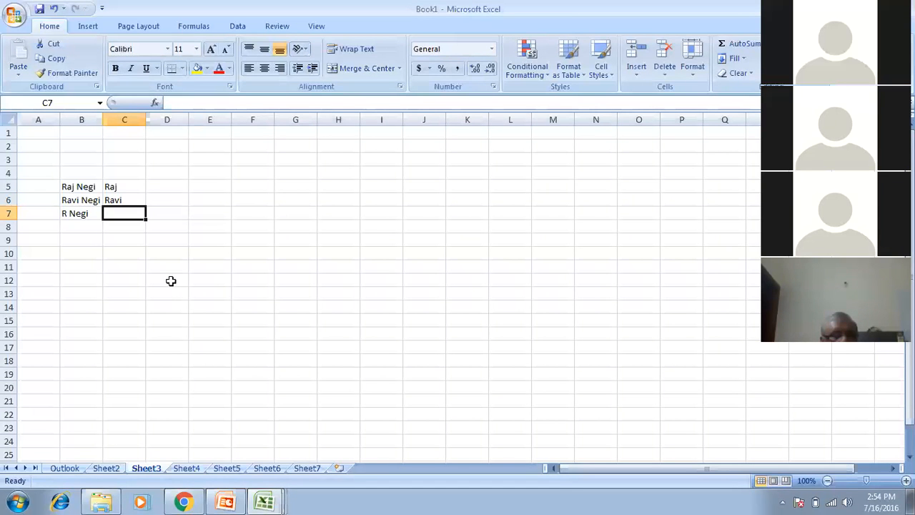
Shade the range C10:F14 with a blue-grey fill.
left_click(90, 251)
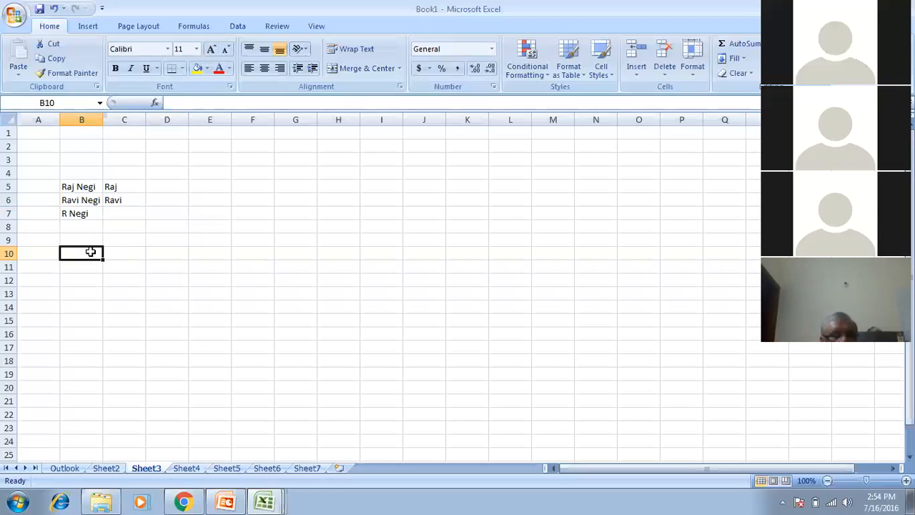
left_click_drag(90, 248, 239, 304)
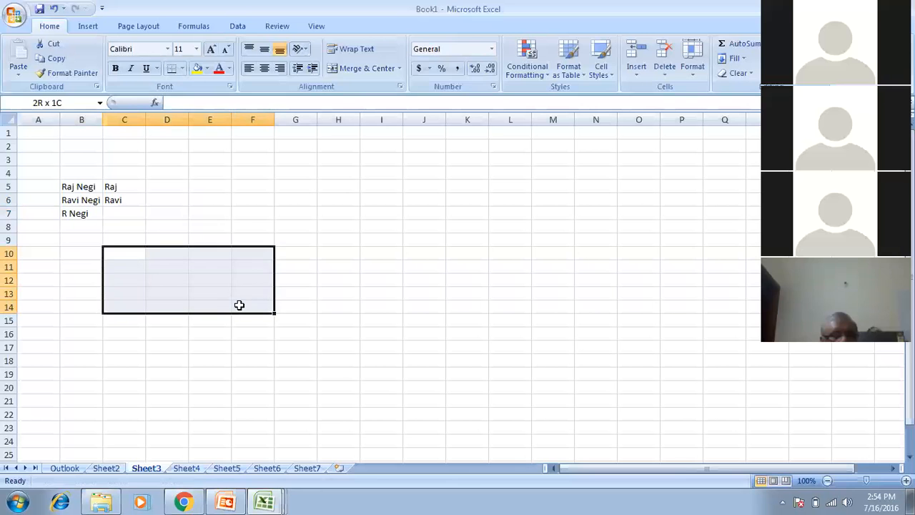
left_click(206, 68)
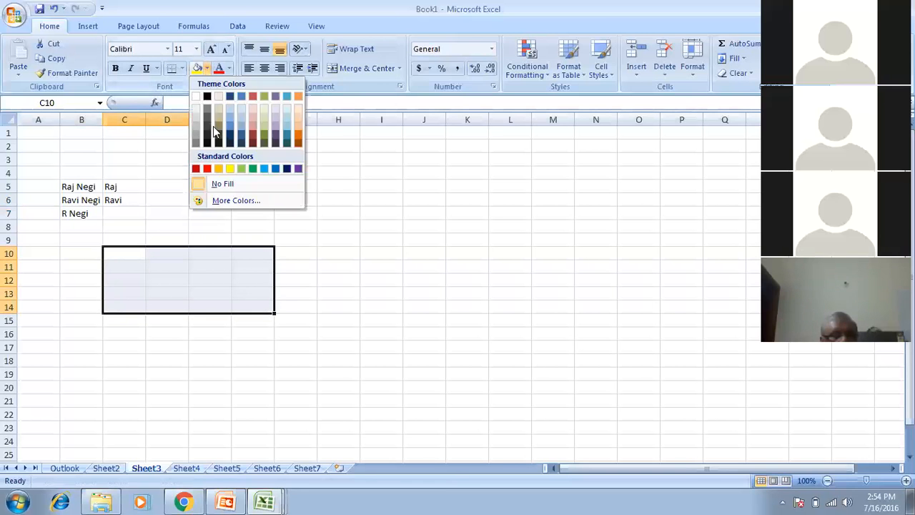
left_click(241, 119)
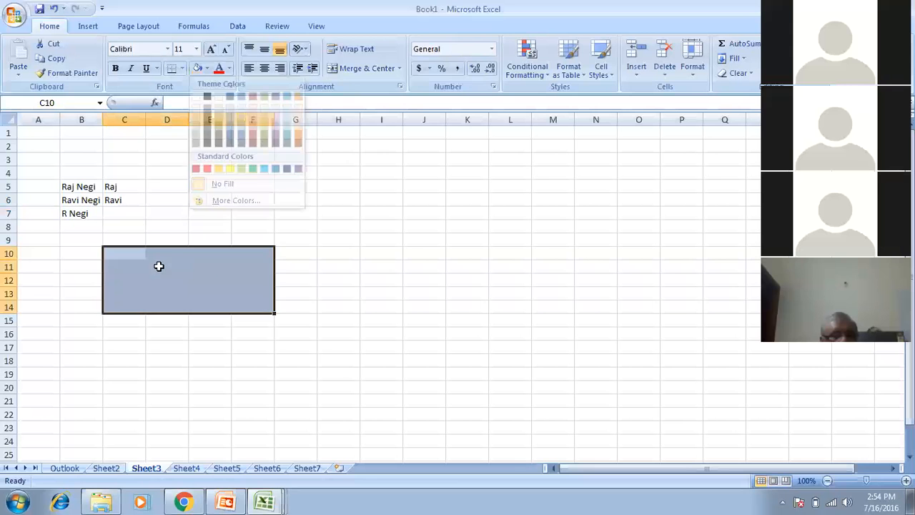
Enter the numbers 1, 2, 2 and 2 into cells starting at C10.
left_click(135, 254)
type("1")
key("Tab")
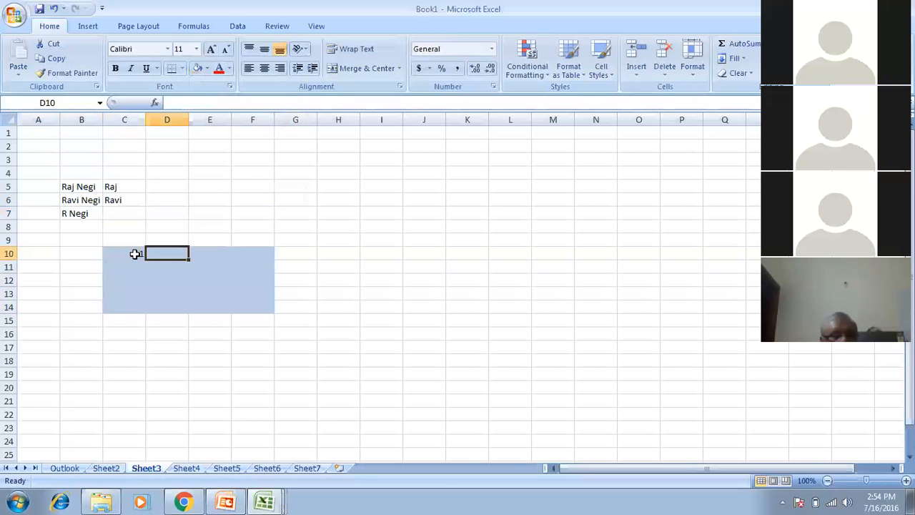
type("2")
key("Tab")
key("Down")
type("2")
key("Down")
type("2")
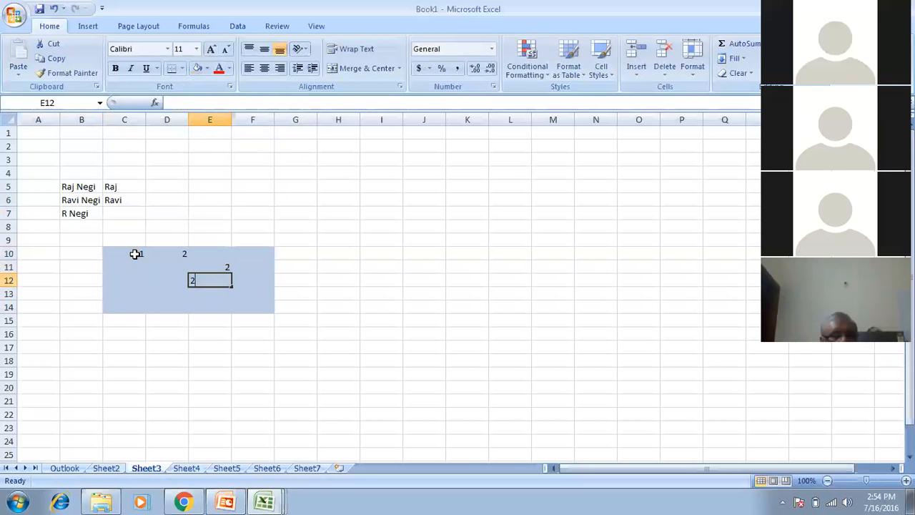
key("Left")
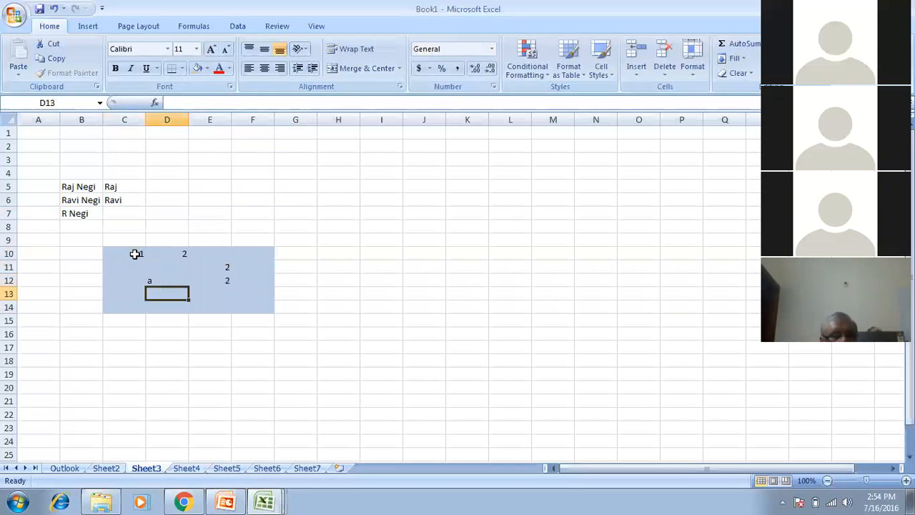
Add the letters e, e and r plus another 1 elsewhere in the shaded block.
type("e")
key("Tab")
type("e")
key("Tab")
key("Return")
type("r")
key("shift+Return")
key("shift+Return")
key("shift+Return")
key("shift+Return")
type("1")
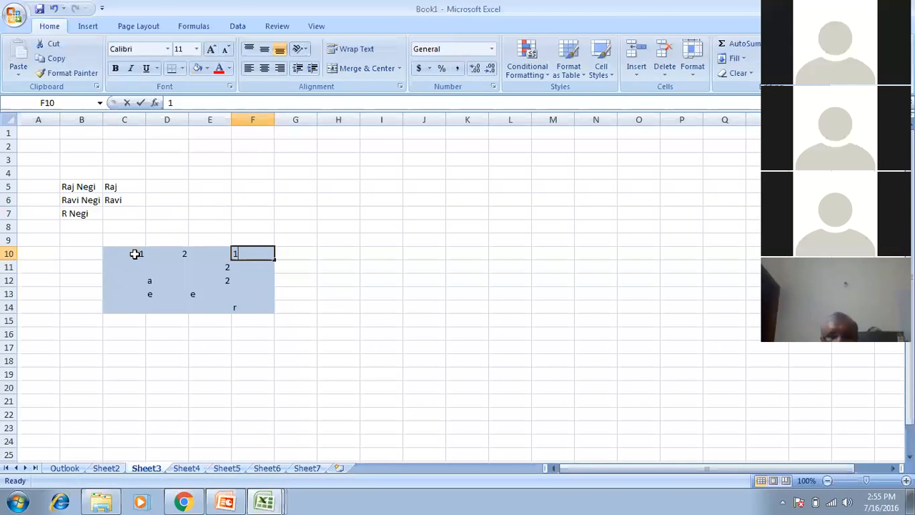
left_click(318, 304)
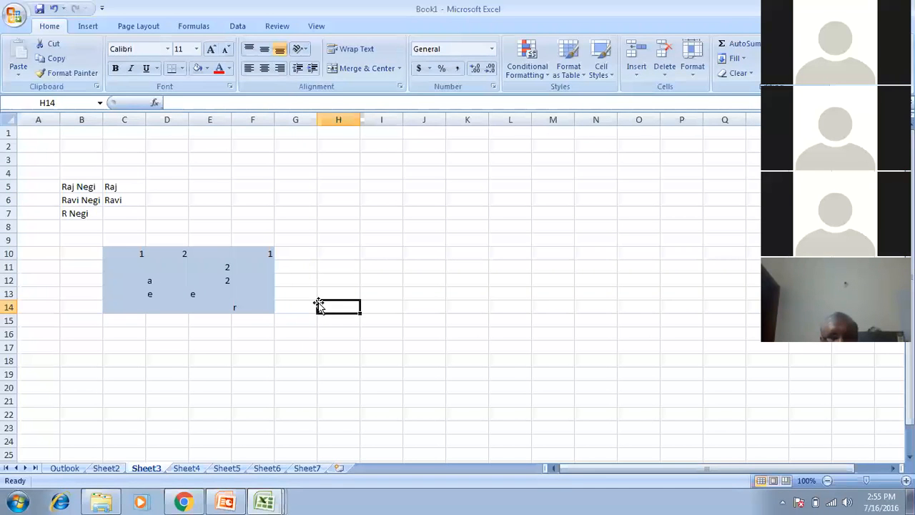
Enter =COUNT(C10:F14) in H14, which counts 5 numeric cells.
type("=")
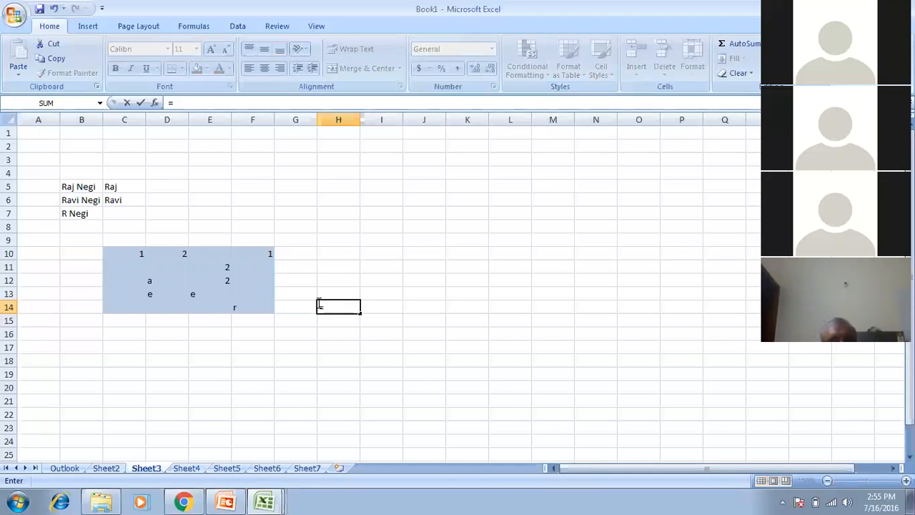
type("count")
key("Tab")
key("Left")
key("Left")
key("Left")
key("Left")
key("Left")
key("Up")
key("Up")
key("Up")
key("Up")
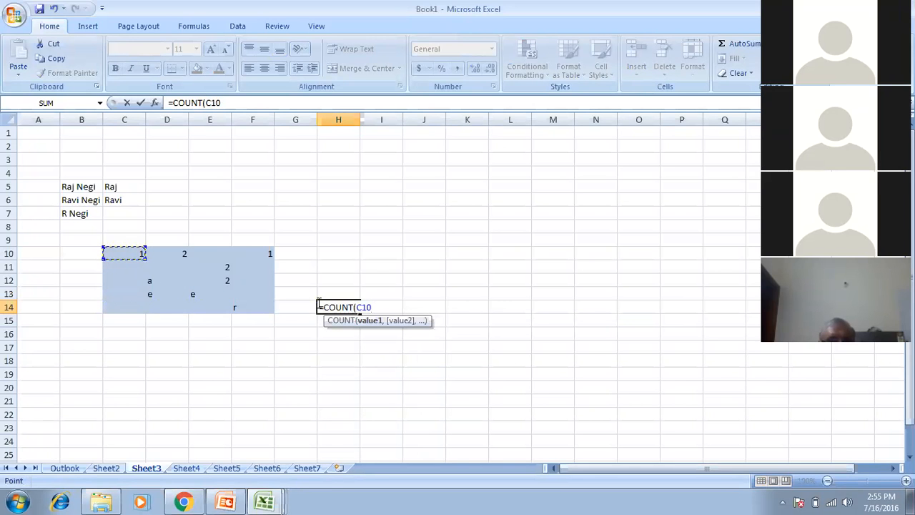
key("shift+Down")
key("shift+Down")
key("shift+Down")
key("shift+Down")
key("shift+Right")
key("shift+Right")
key("shift+Right")
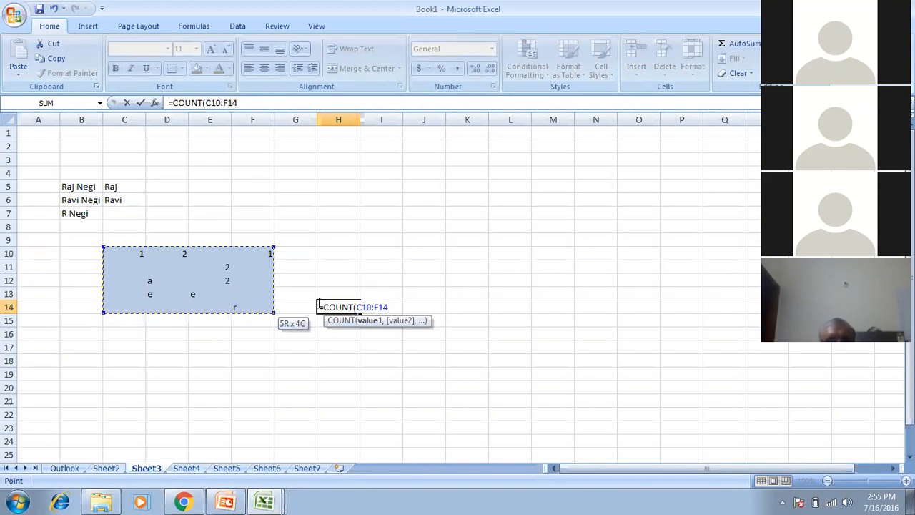
type(")")
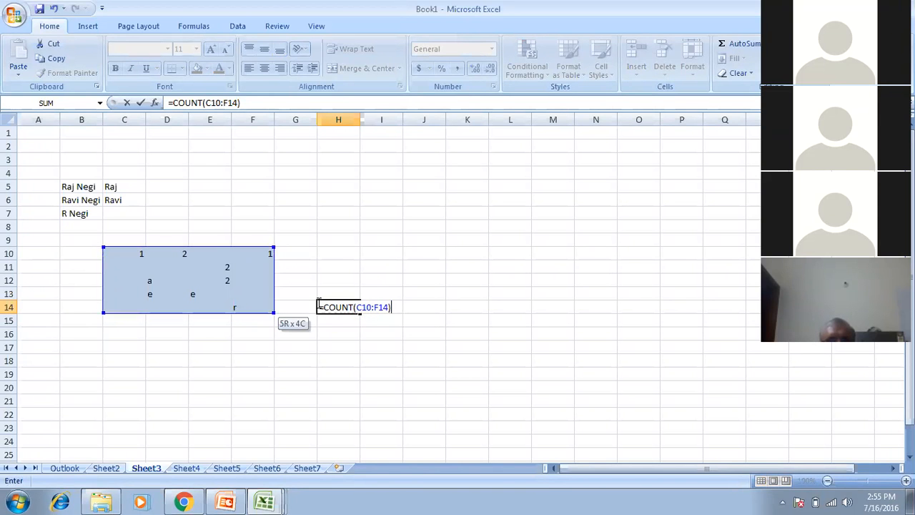
key("Return")
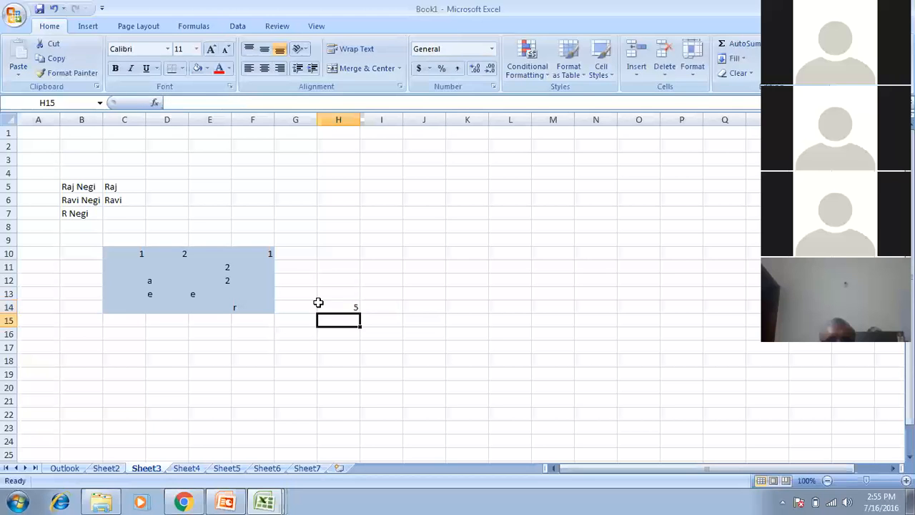
left_click(319, 305)
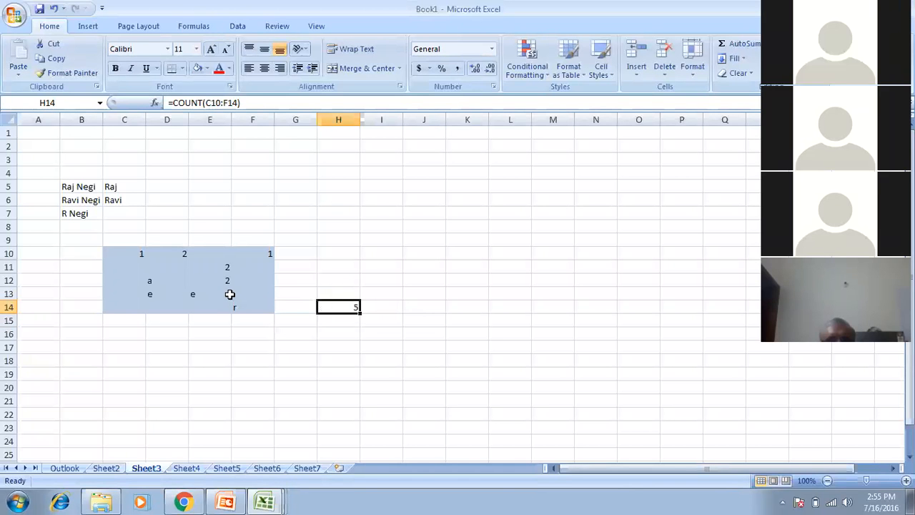
Type 7 in E10 so the count in H14 rises to 6.
left_click(233, 255)
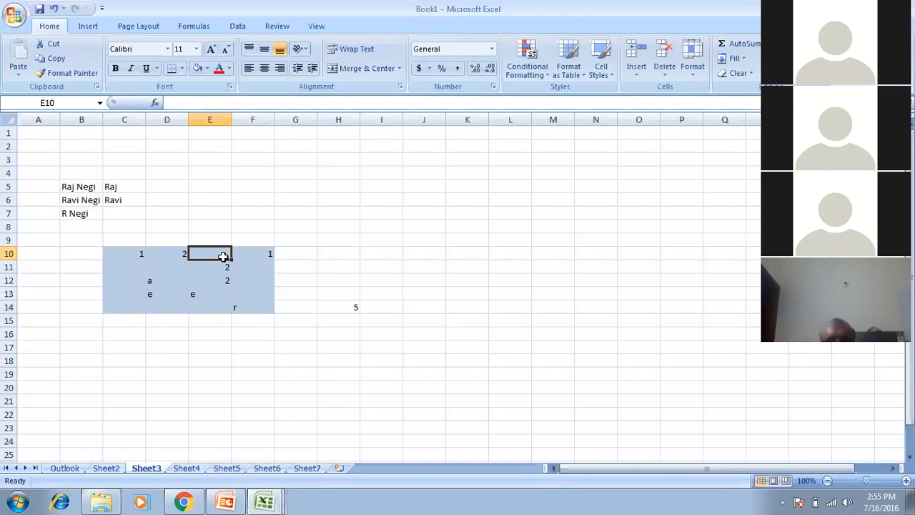
type("7")
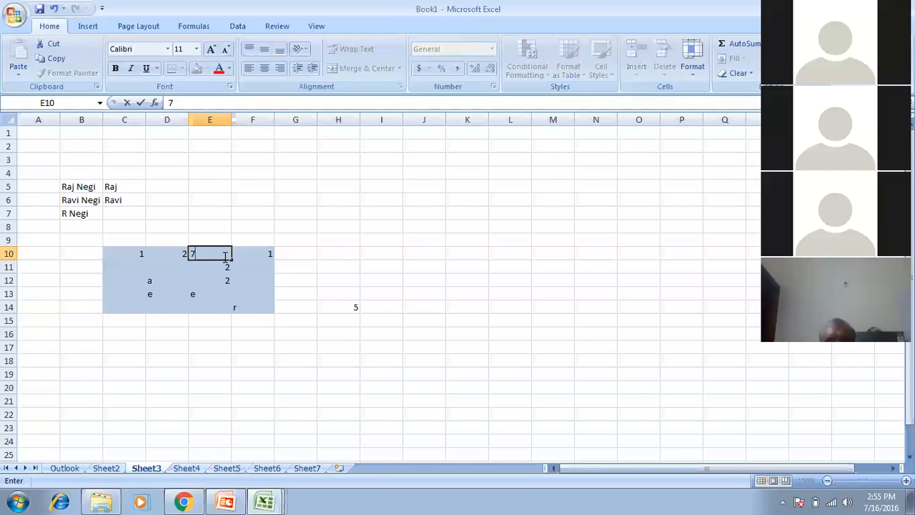
key("Return")
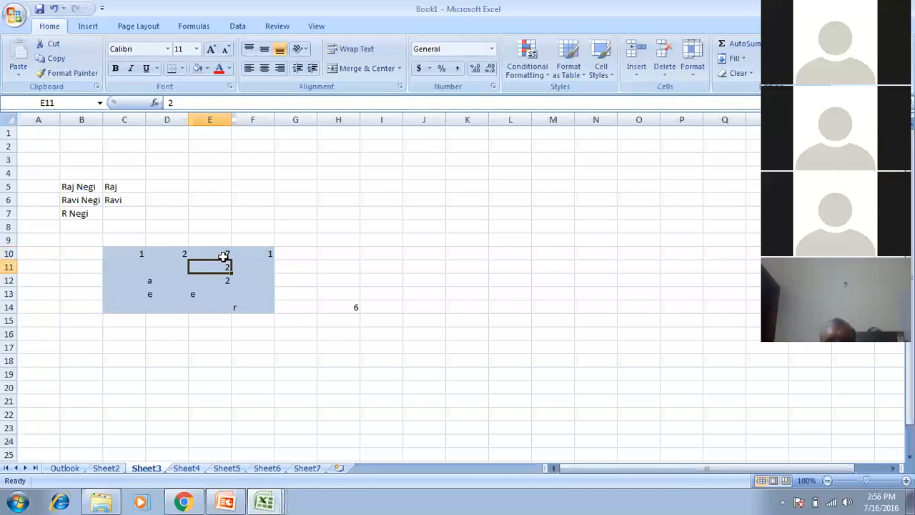
left_click(323, 307)
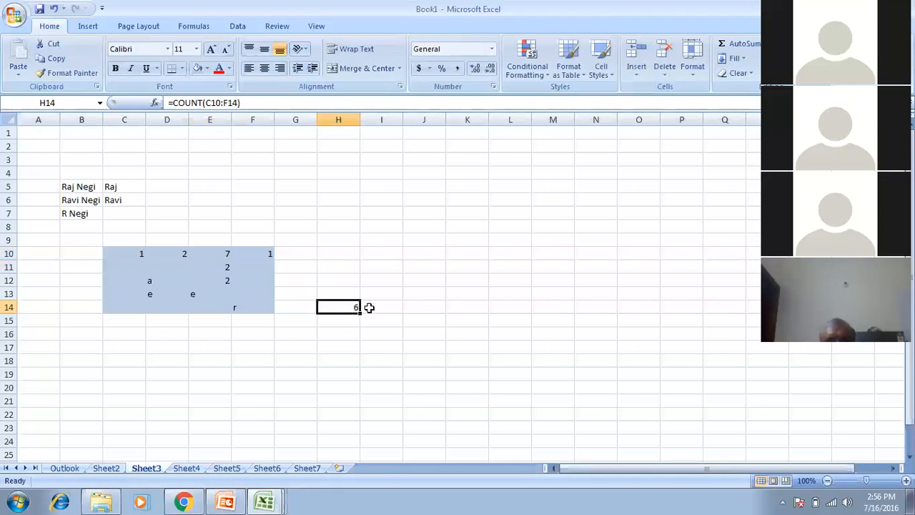
left_click(394, 308)
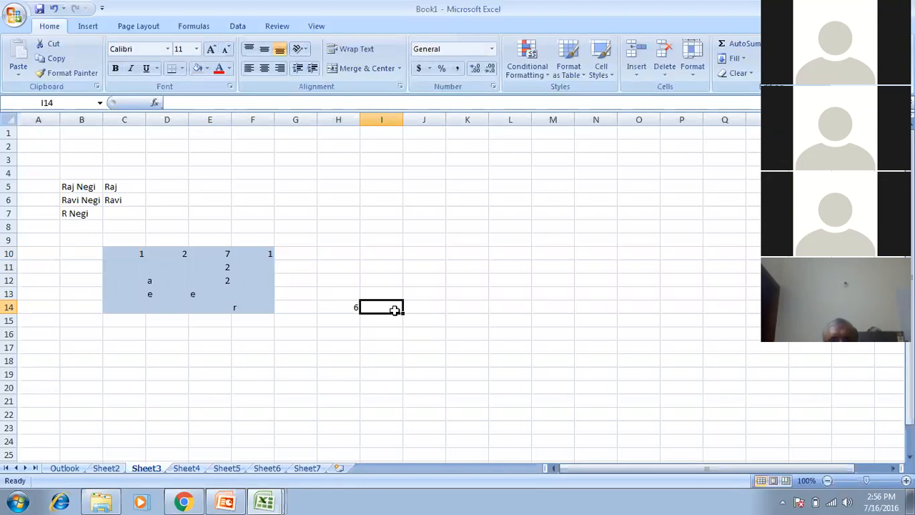
Replace the misspelled =couna entry in I14 with =COUNTA(C10:F14).
type("=")
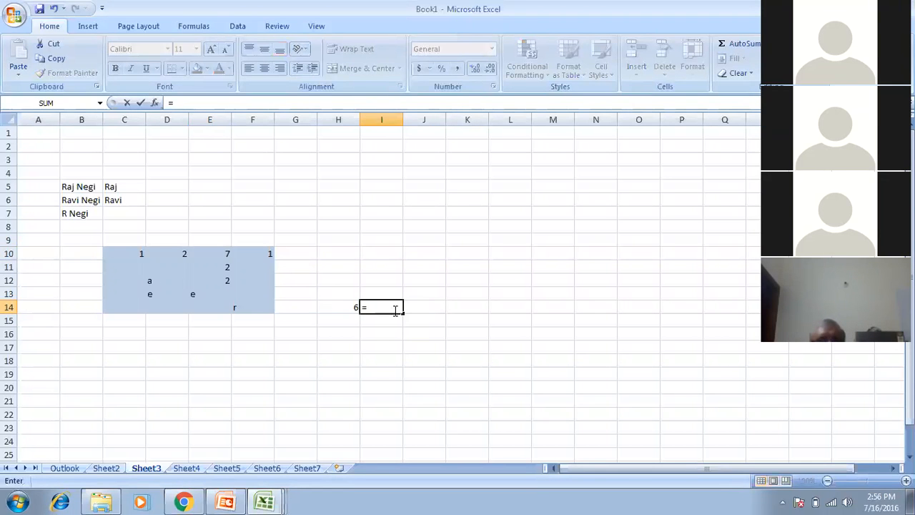
type("cou")
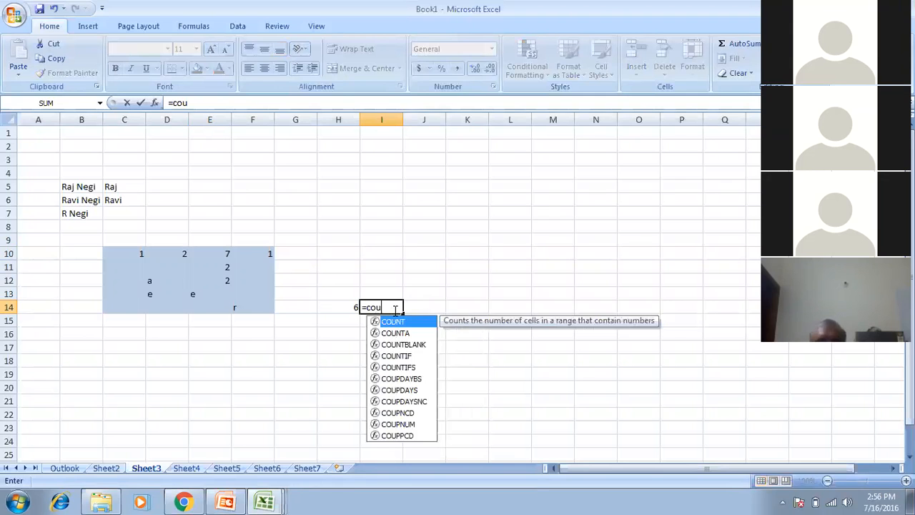
type("na")
key("Tab")
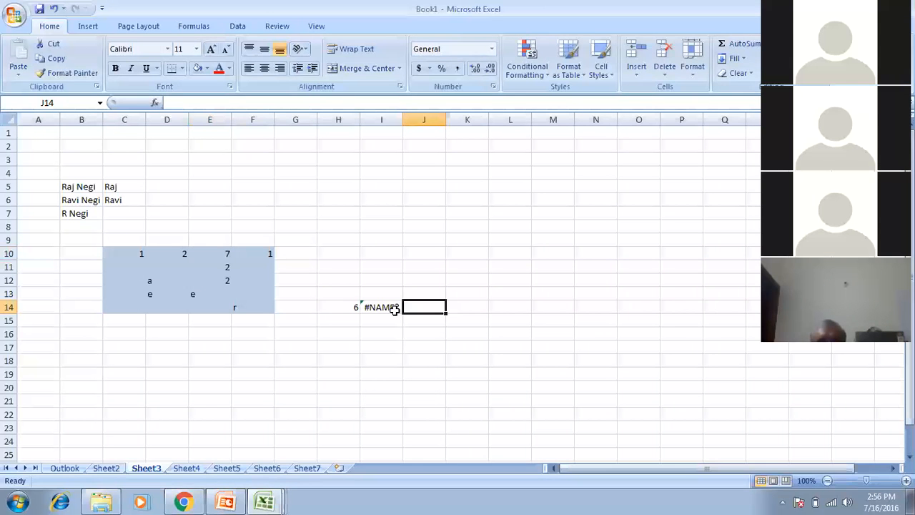
key("BackSpace")
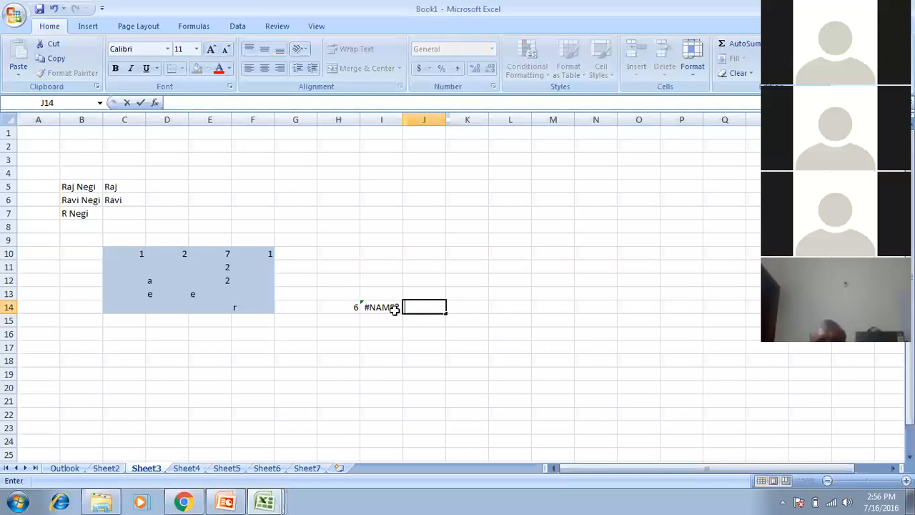
left_click(395, 309)
type("=c")
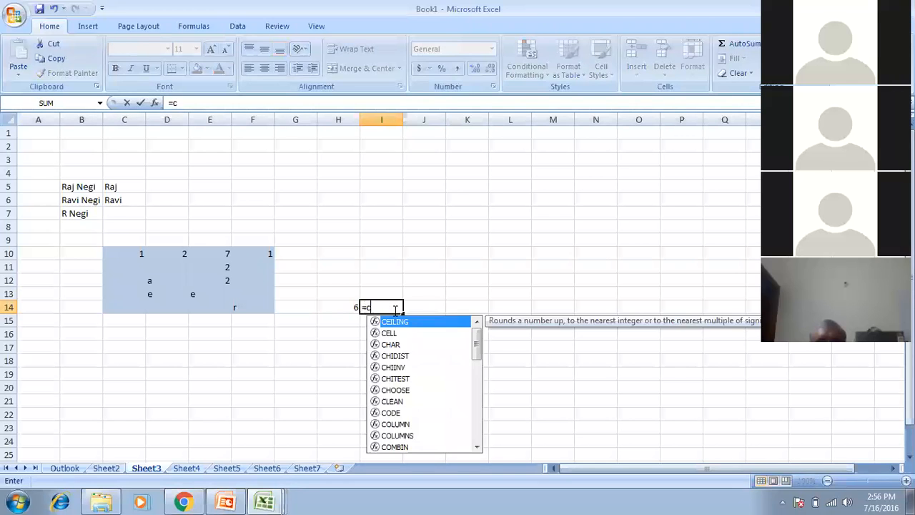
type("ounta")
key("Tab")
key("Left")
key("Left")
key("Left")
key("Left")
key("Left")
key("Left")
key("Up")
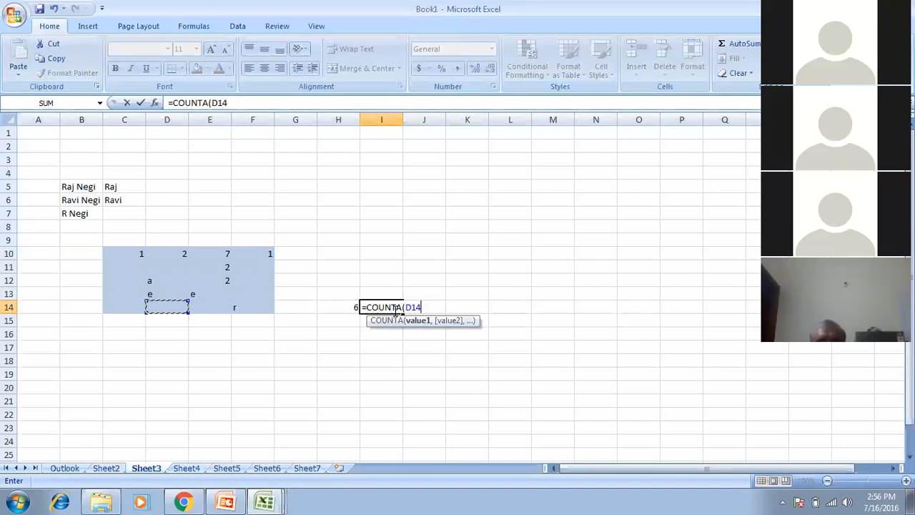
key("Up")
key("Up")
key("Up")
key("shift+Down")
key("shift+Down")
key("shift+Down")
key("shift+Down")
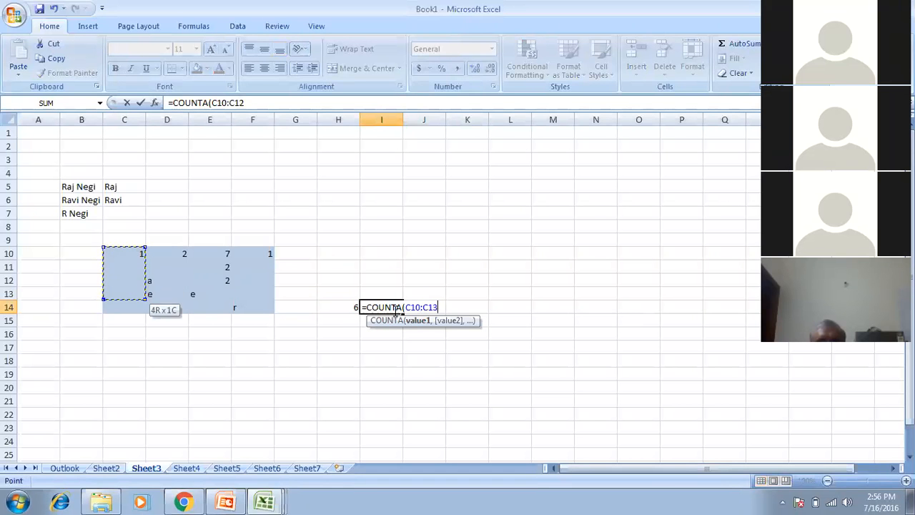
key("shift+Right")
key("shift+Right")
key("shift+Right")
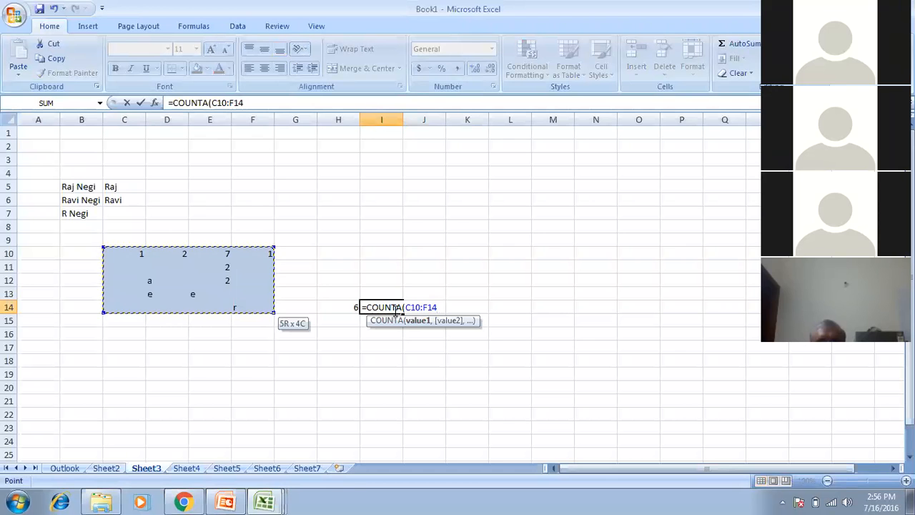
key("Return")
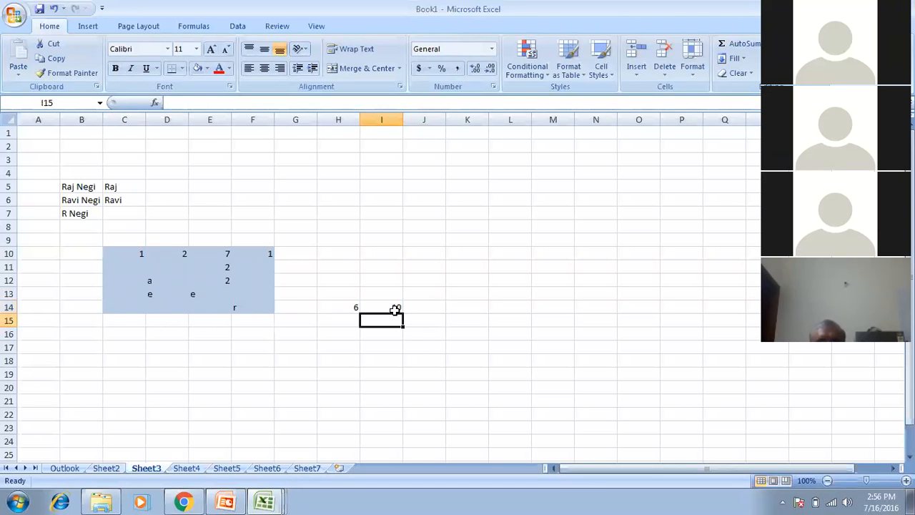
Fill D12 red and copy that fill to D13, E13 and F14 with Format Painter.
left_click_drag(158, 256, 261, 270)
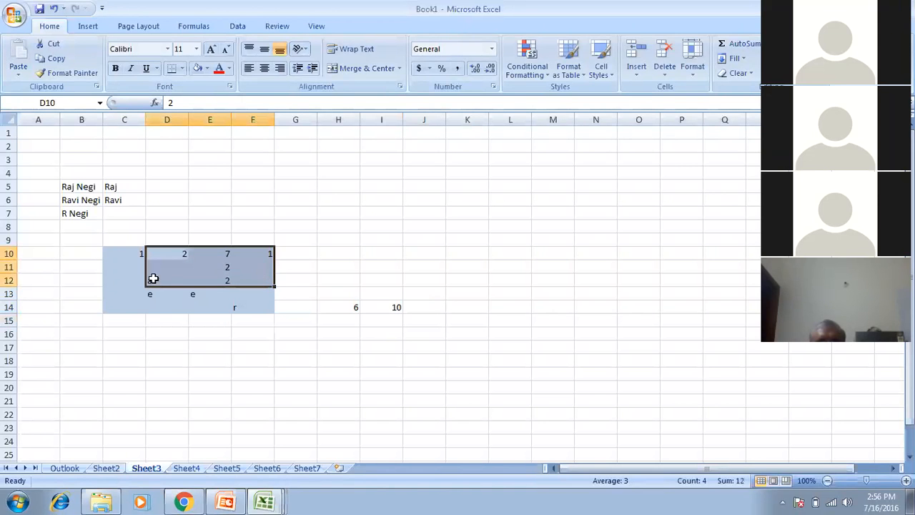
left_click(127, 255)
left_click_drag(133, 278, 227, 307)
left_click(136, 266)
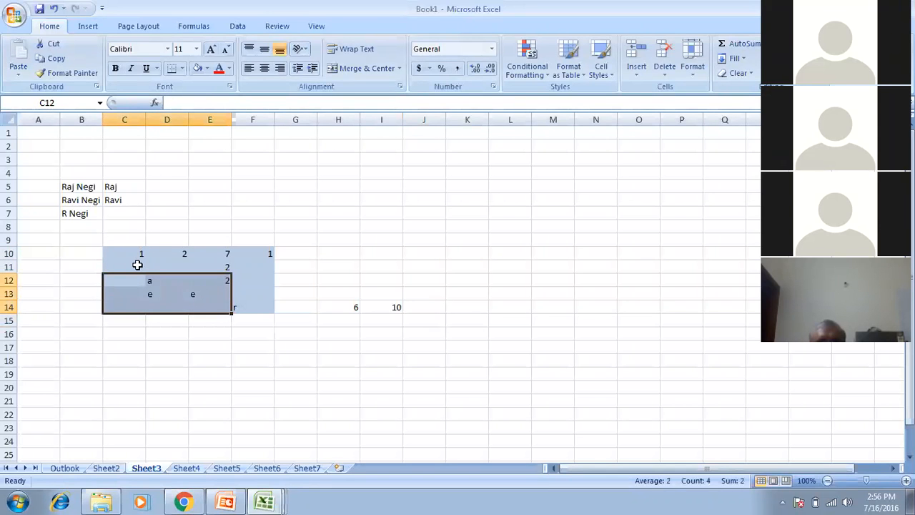
left_click(164, 282, "ctrl")
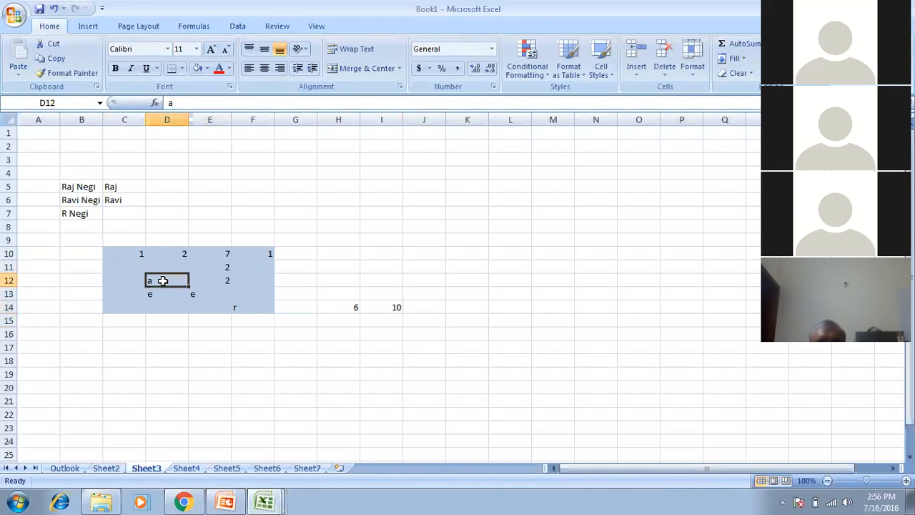
left_click(207, 69)
left_click(74, 76)
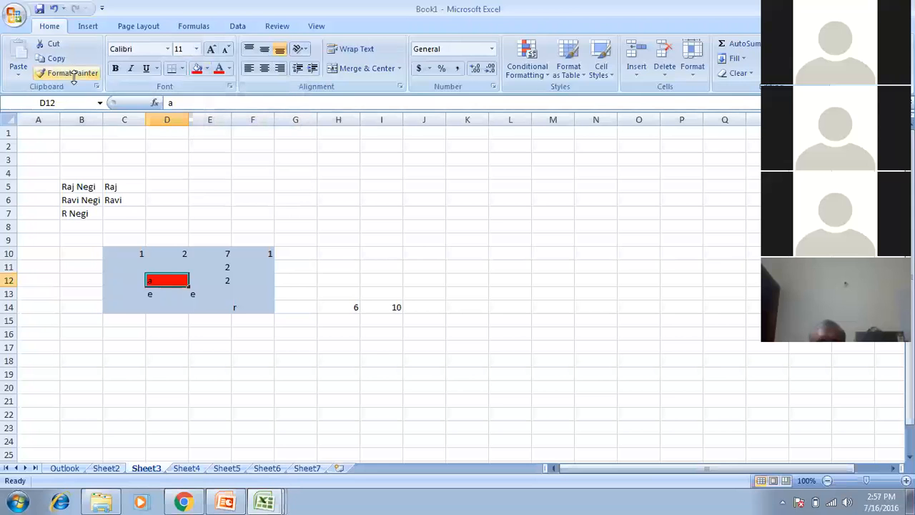
left_click(71, 73)
left_click_drag(152, 288, 207, 290)
left_click(235, 307)
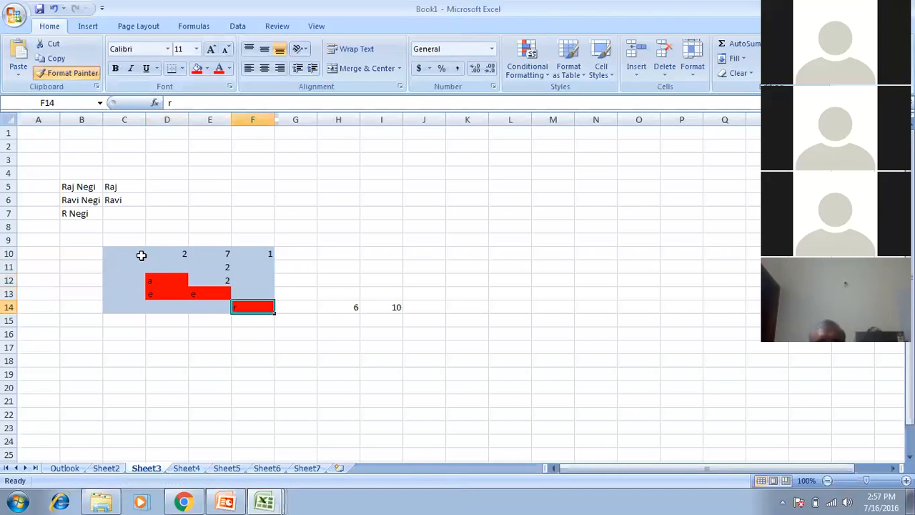
Fill C10 green and paint the green onto D10, E10, E11, E12 and F10.
left_click(133, 253)
left_click(205, 69)
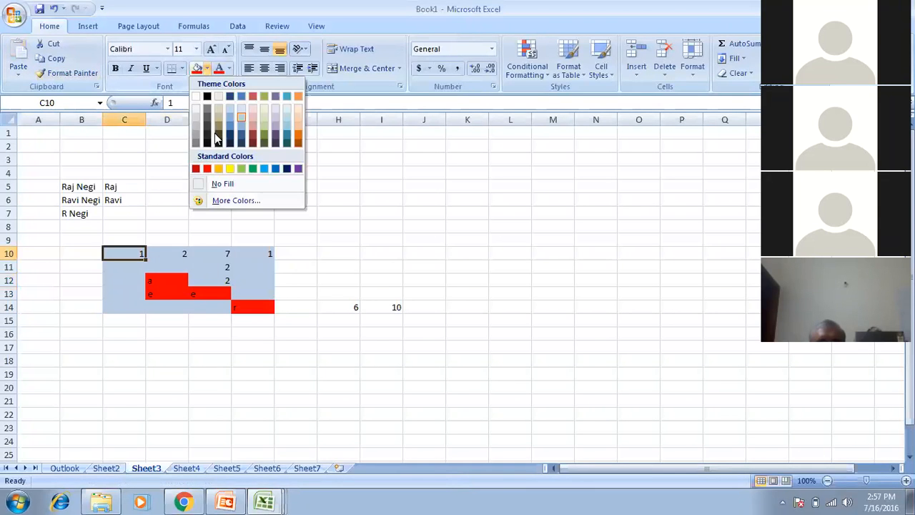
left_click(253, 168)
left_click(71, 72)
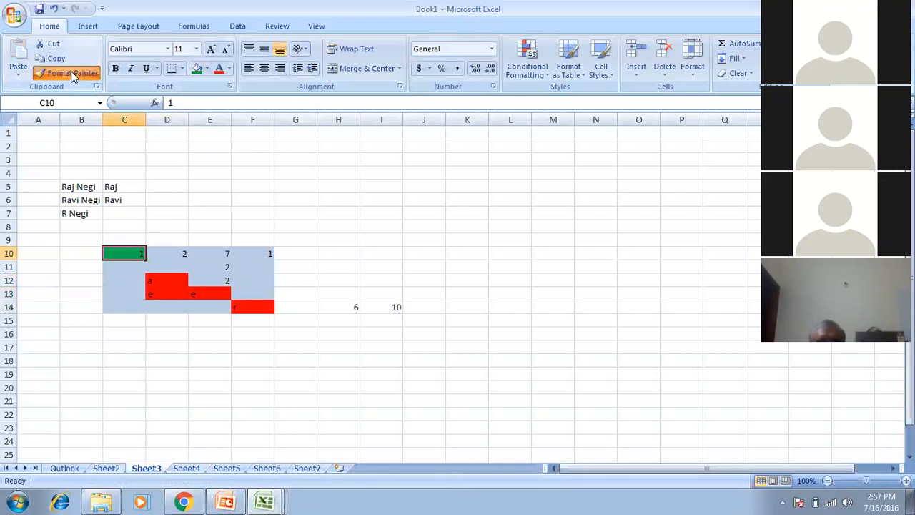
left_click(175, 253)
left_click(207, 248)
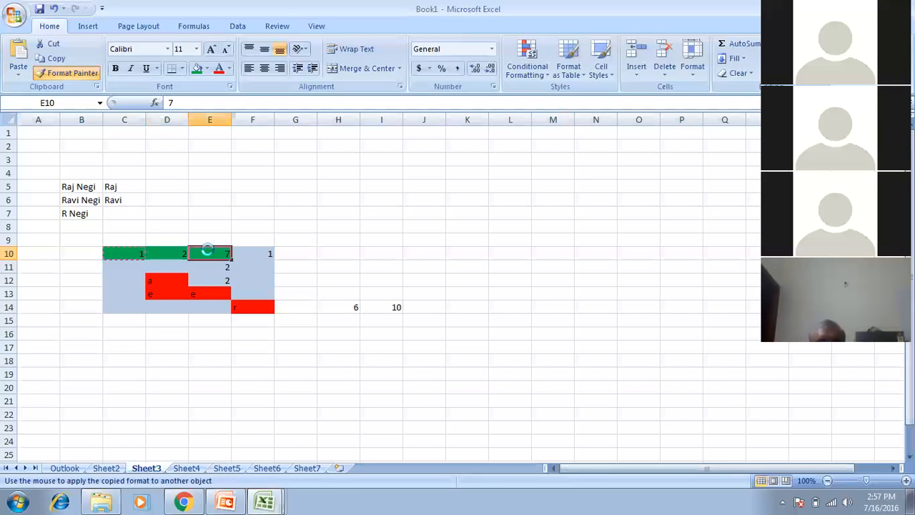
left_click(206, 266)
key("Return")
left_click(228, 253)
left_click(236, 254)
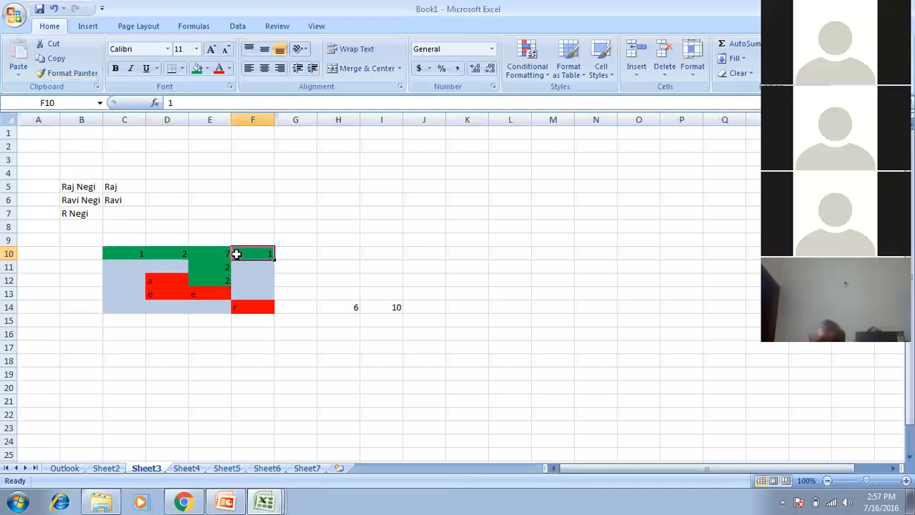
Enter 1 in cell C11.
key("Left")
key("Left")
key("Down")
key("Left")
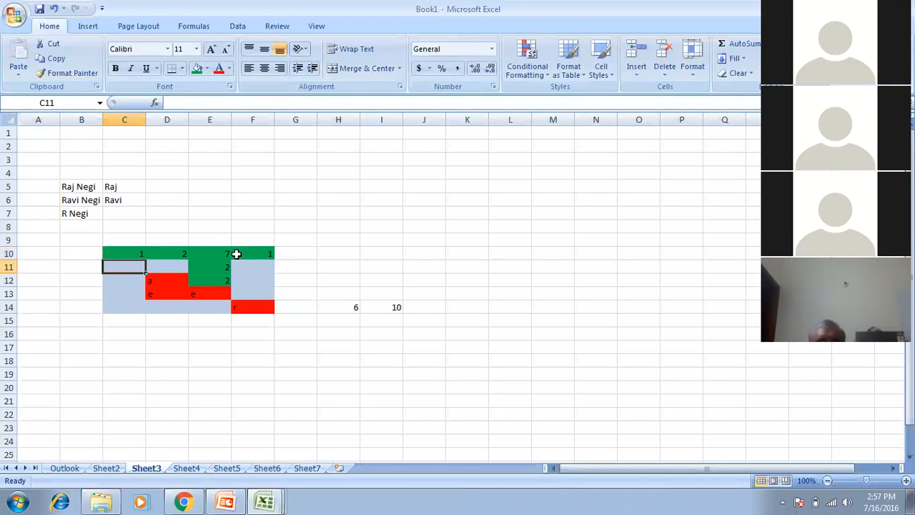
type("1")
key("Return")
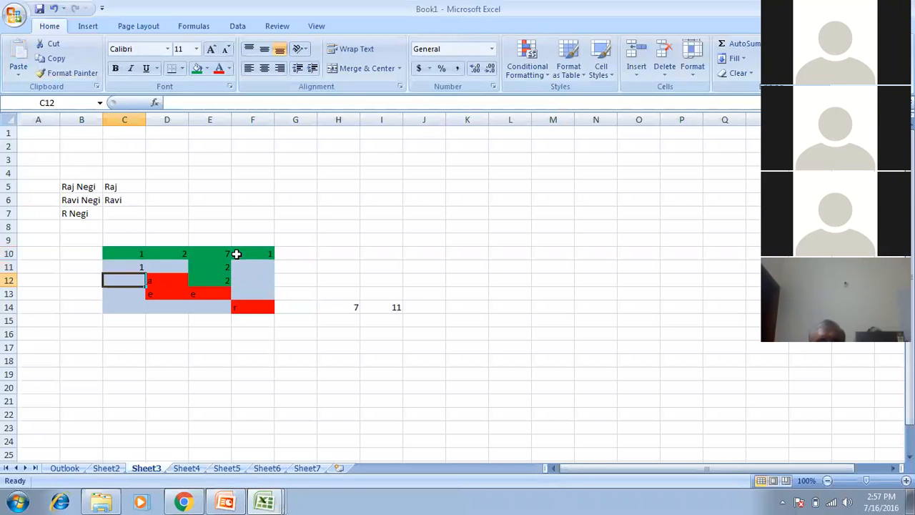
Check the COUNT formula in H14 and the COUNTA formula in I14.
left_click_drag(353, 306, 389, 307)
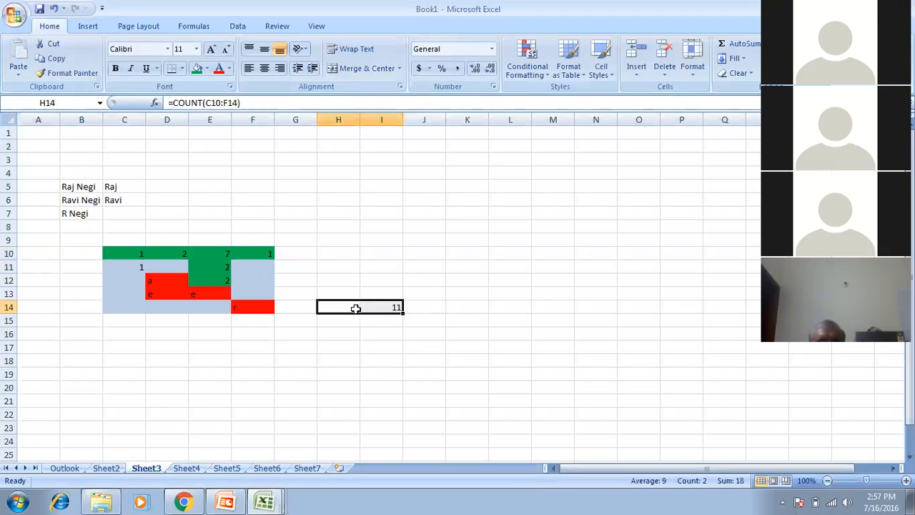
left_click(354, 307)
left_click(378, 306)
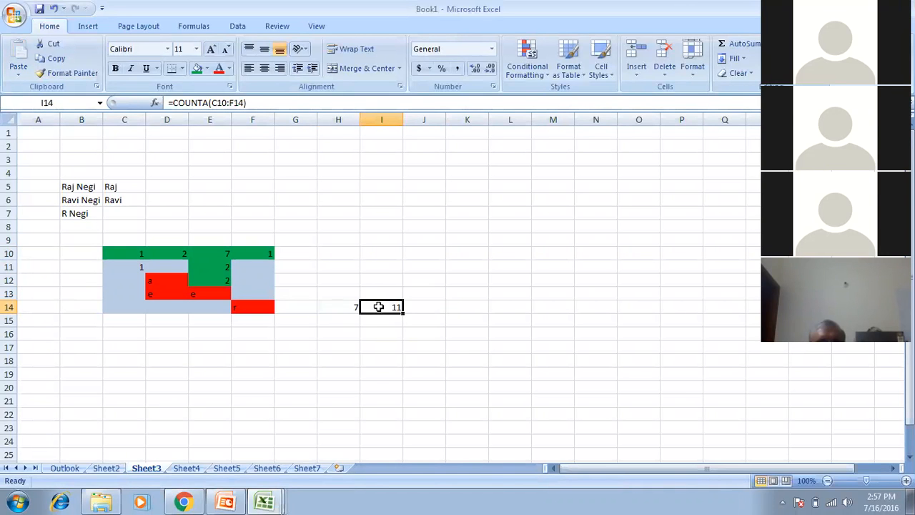
key("Left")
left_click(378, 306)
Fill H14 medium blue and I14 light orange.
left_click(260, 282)
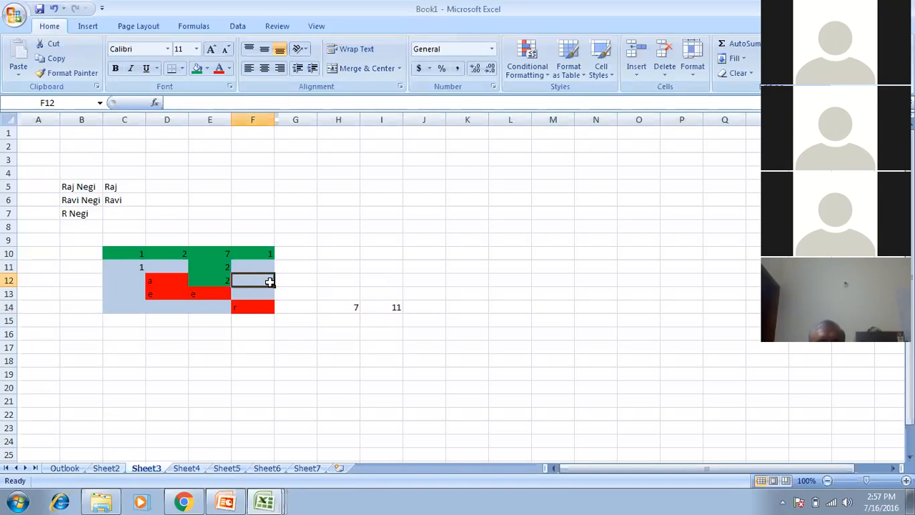
left_click(339, 308)
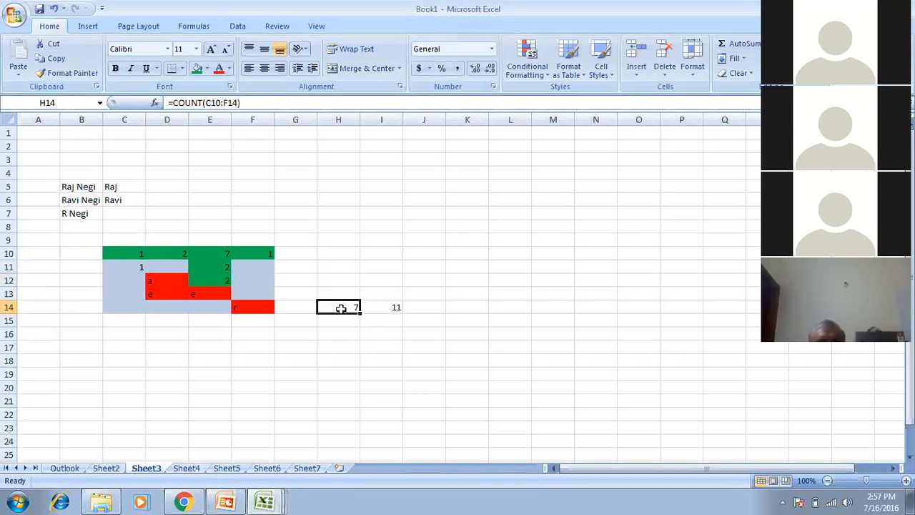
left_click(207, 69)
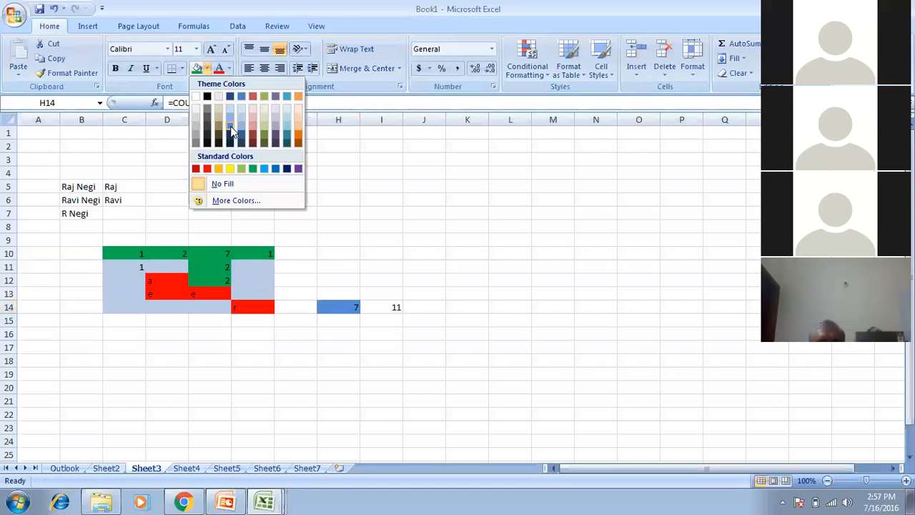
left_click(229, 121)
left_click(382, 305)
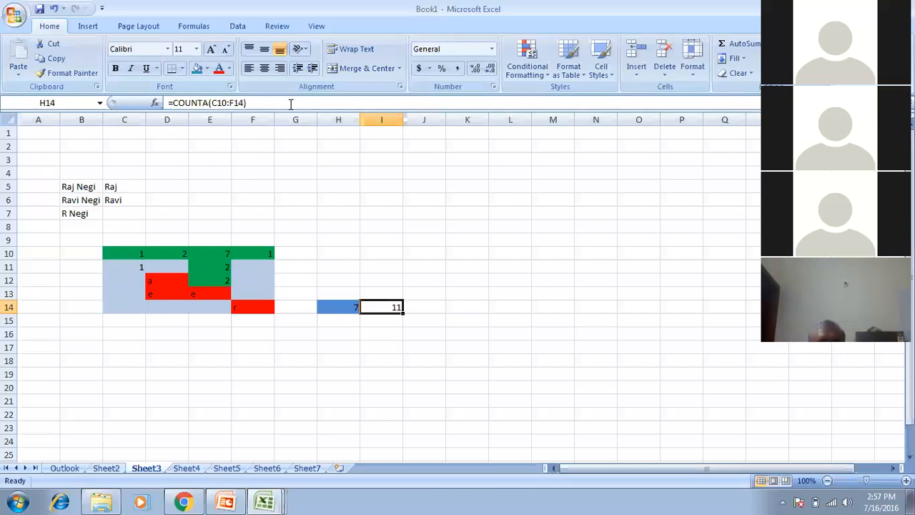
left_click(200, 69)
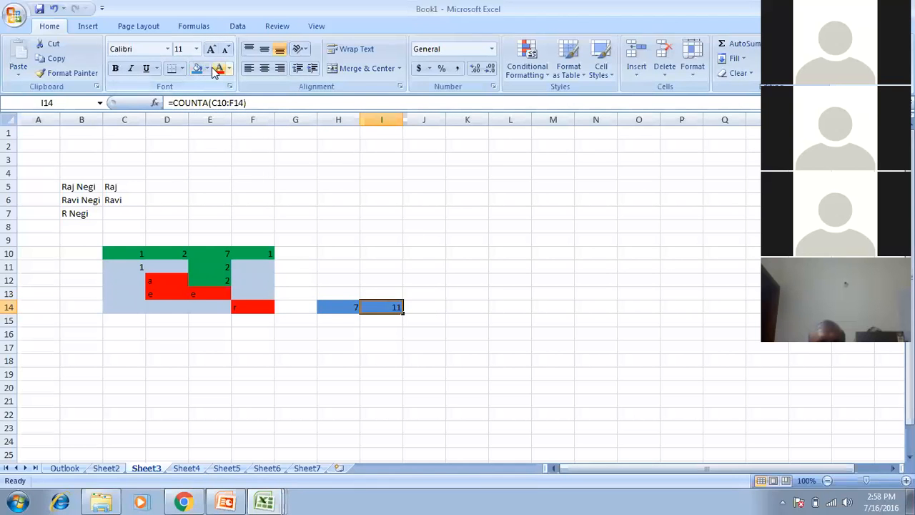
left_click(206, 68)
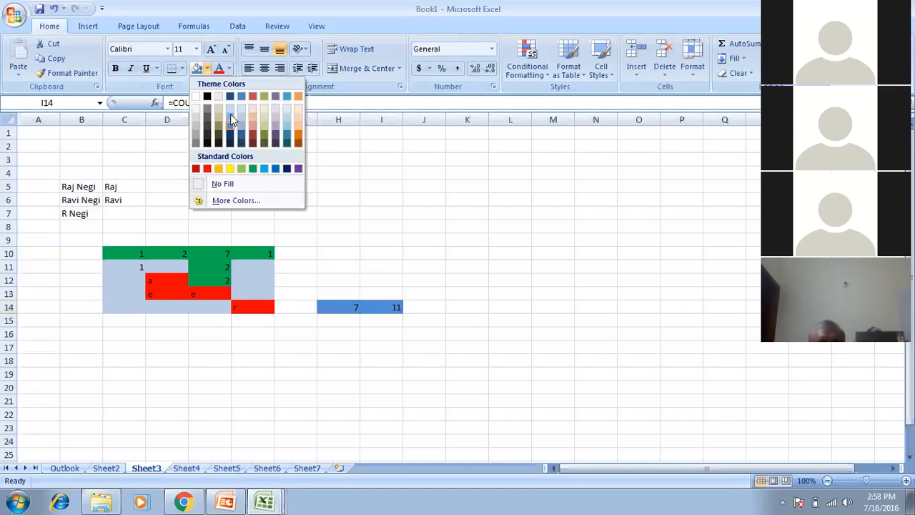
left_click(297, 127)
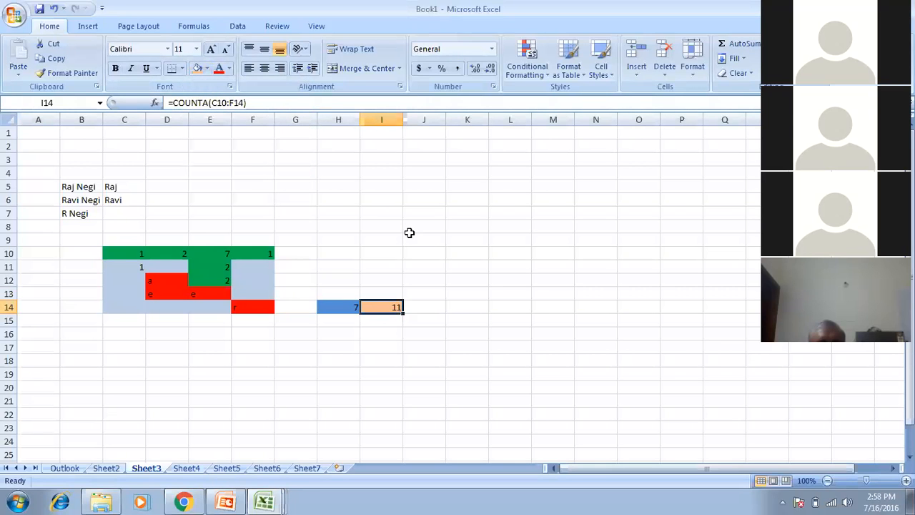
Enter q in F11, then switch to the PowerPoint presentation.
left_click(259, 271)
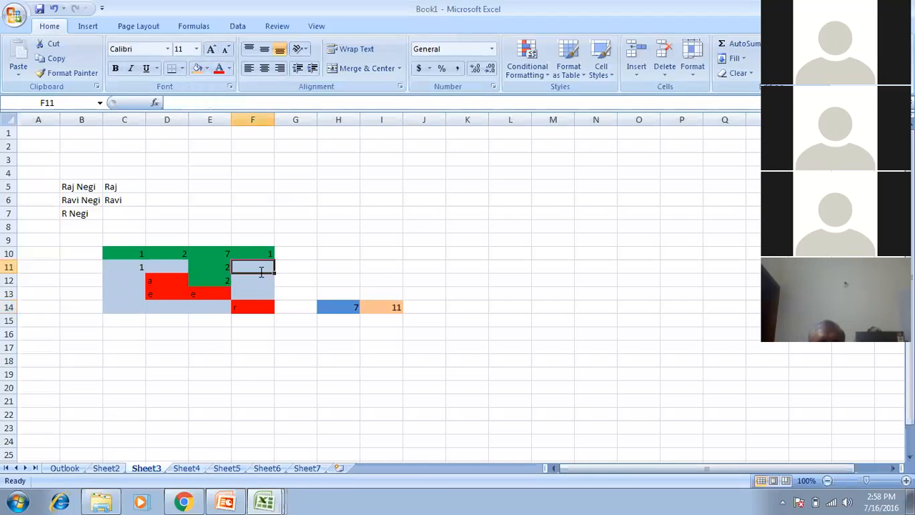
type("q")
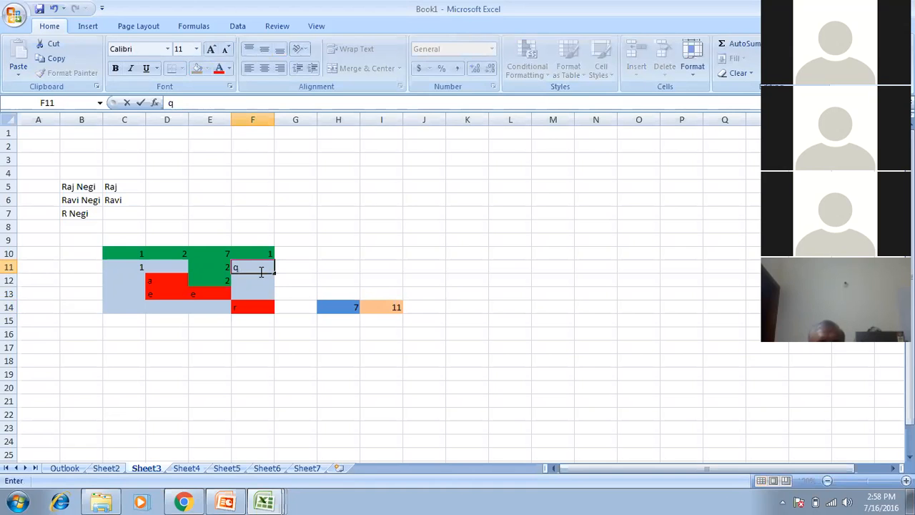
key("Return")
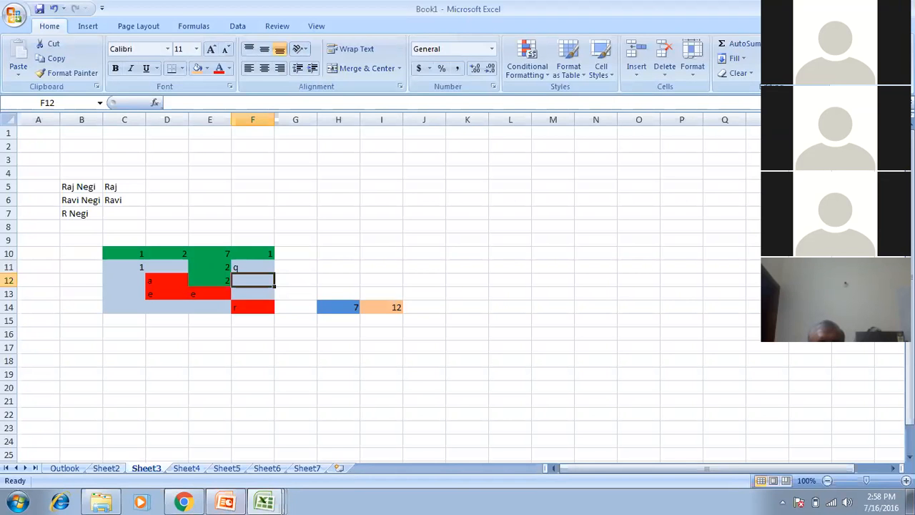
left_click(226, 501)
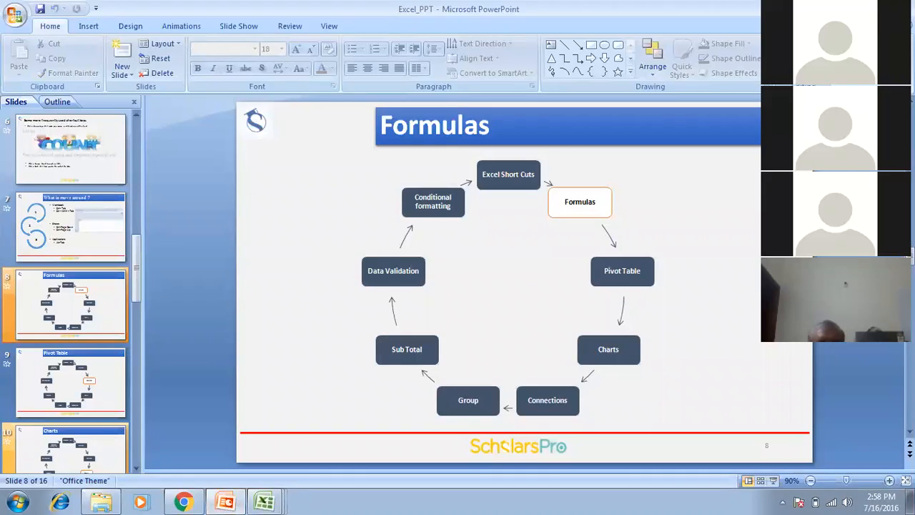
Advance the slide show to slide 9 'Pivot Table', then switch to the Apr workbook.
key("shift+F5")
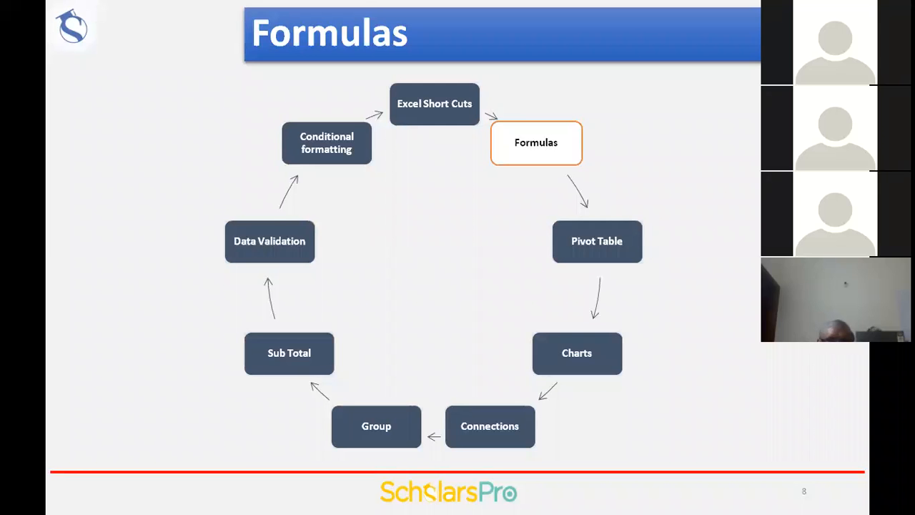
key("Right")
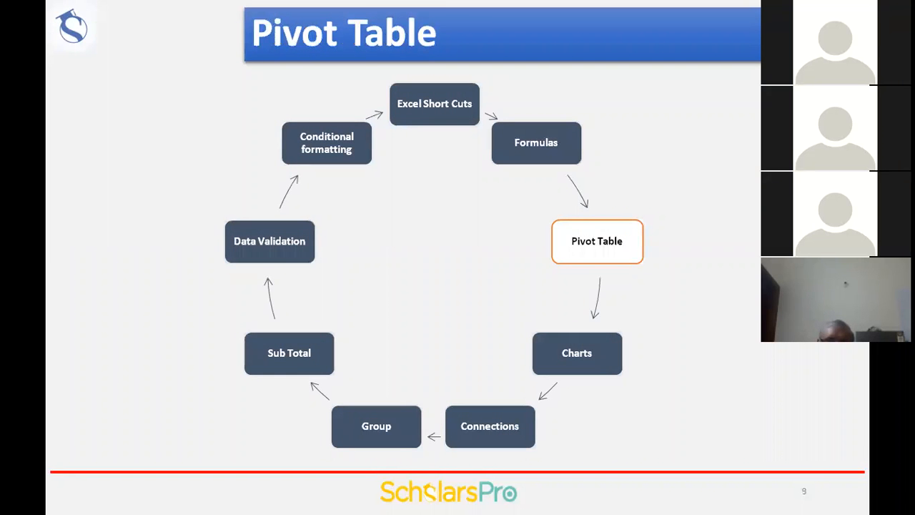
key("Escape")
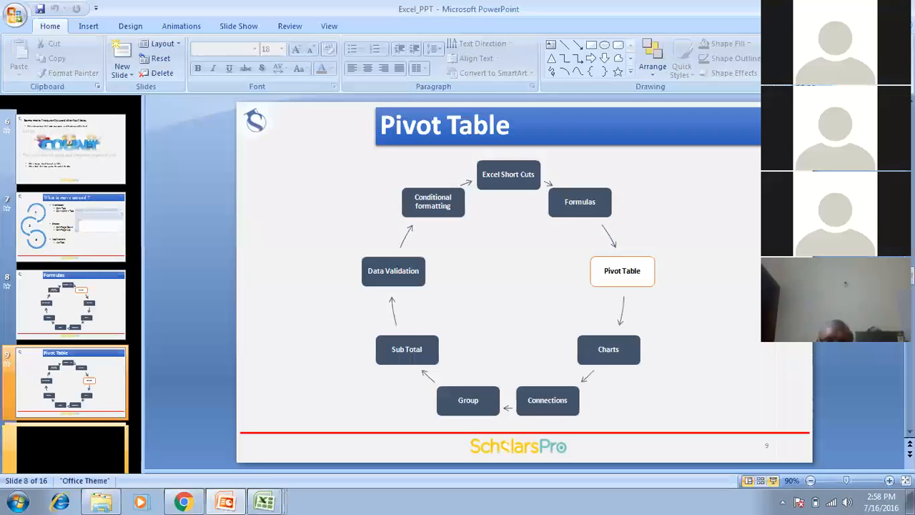
left_click(265, 501)
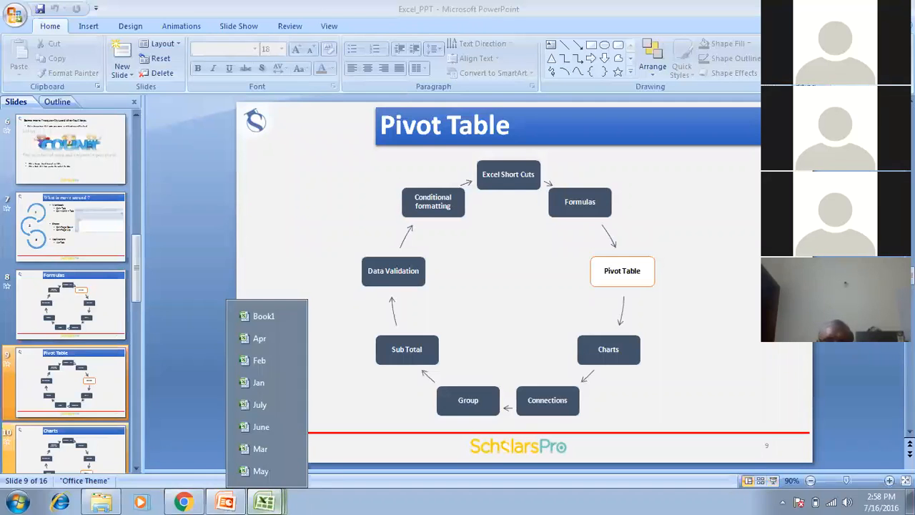
left_click(260, 338)
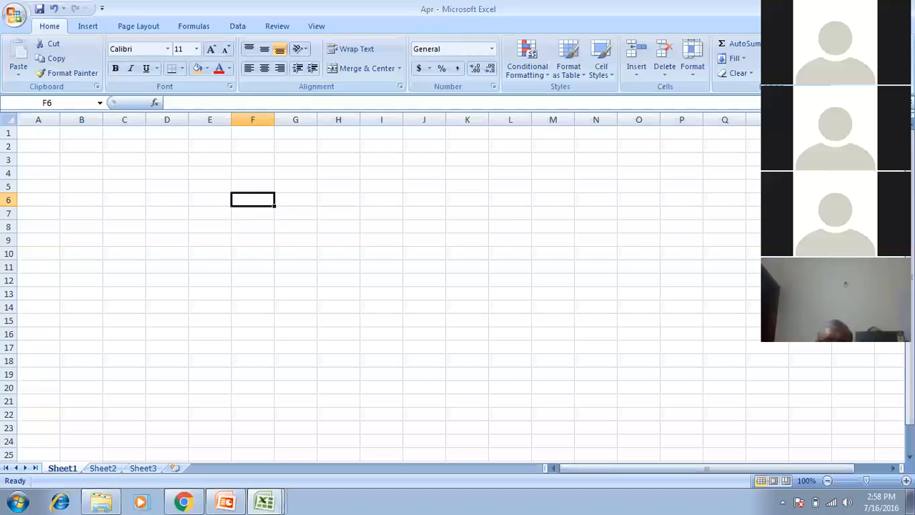
Enter the Sex header in A1 with M, M, M, M, F, F, F in A2:A8.
left_click(47, 135)
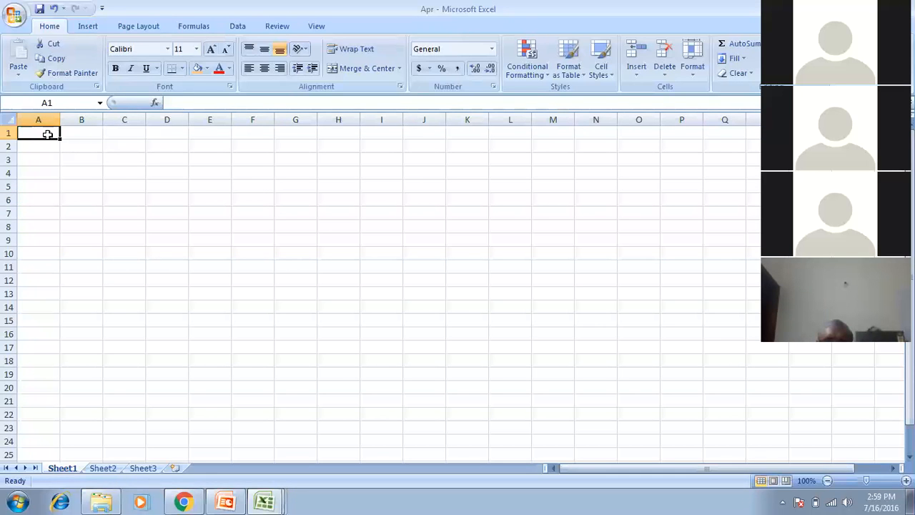
type("Sex")
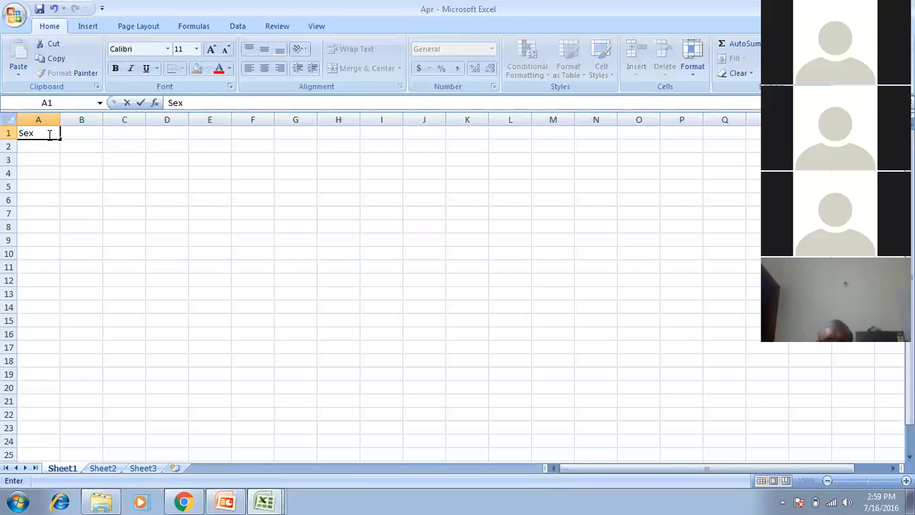
key("Return")
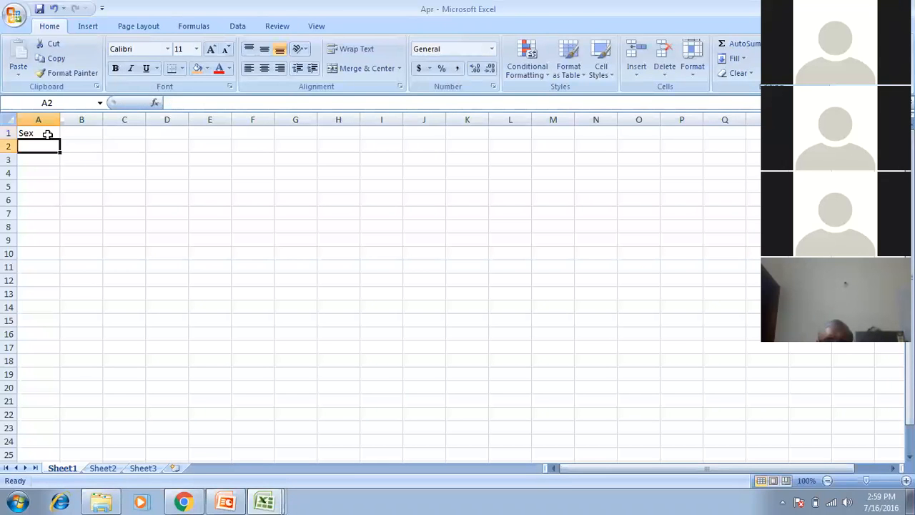
type("M")
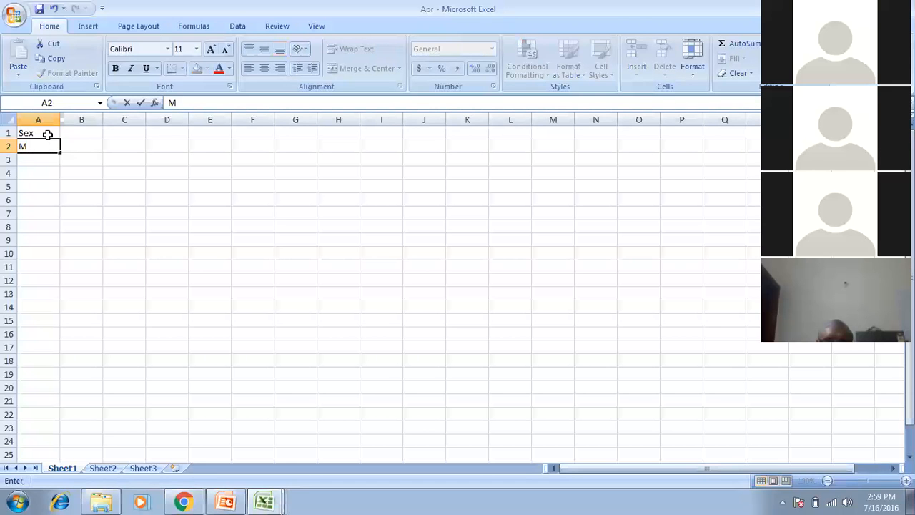
type("\\")
key("Return")
key("Up")
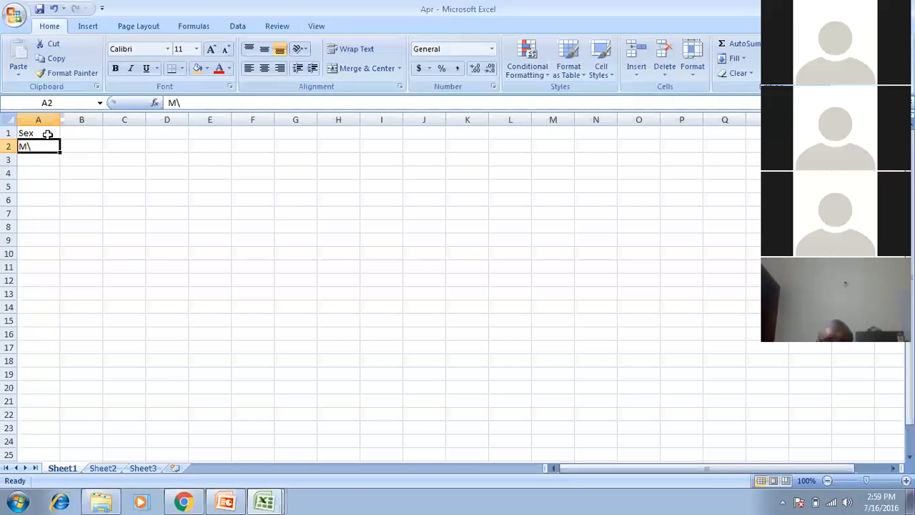
type("M")
key("Return")
type("M")
key("Return")
type("M")
key("Return")
type("M")
key("Return")
type("F")
key("Return")
type("F")
key("ctrl+shift+Up")
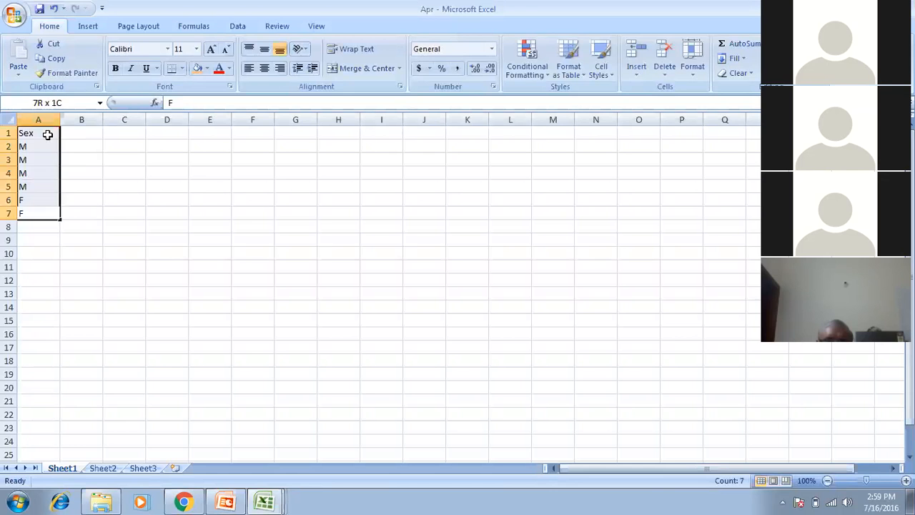
key("Down")
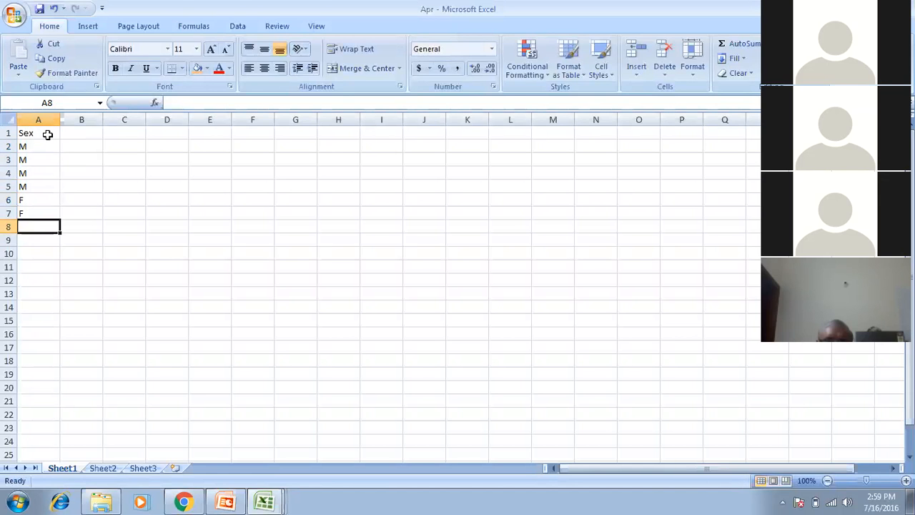
type("F")
key("Up")
key("Up")
key("Up")
key("Up")
key("Up")
key("Up")
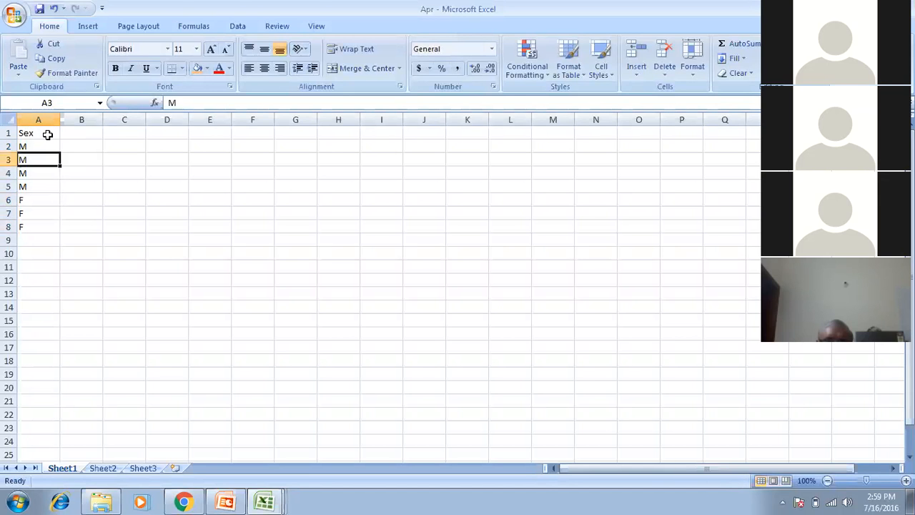
Add the 'Amount' heading in B1 and start typing =rand in B2.
key("Down")
key("Down")
key("Down")
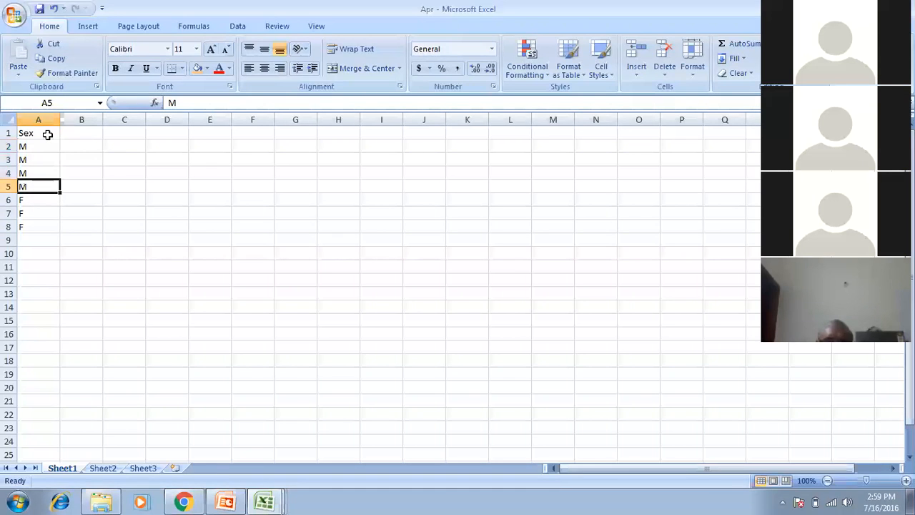
key("Down")
key("shift+Down")
key("shift+Down")
key("shift+Down")
key("shift+Up")
key("Up")
key("Up")
key("Up")
key("Up")
key("Up")
key("Right")
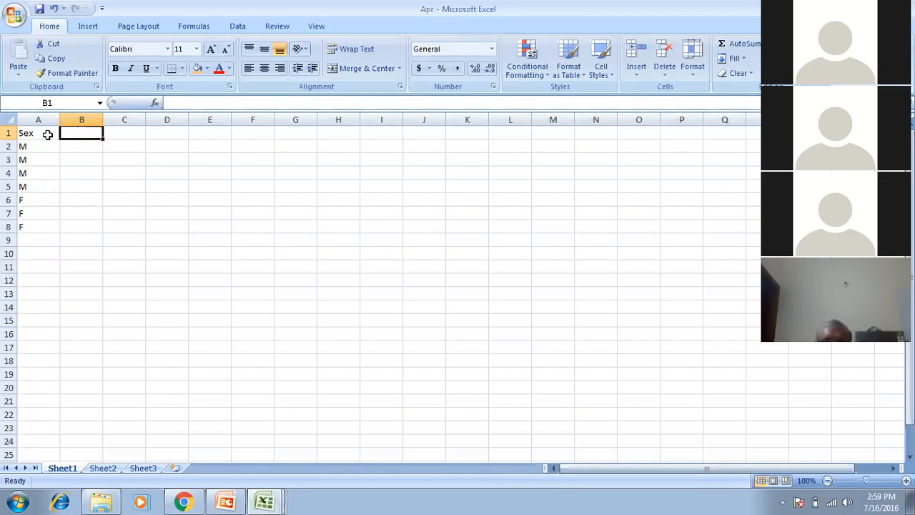
type("Amount")
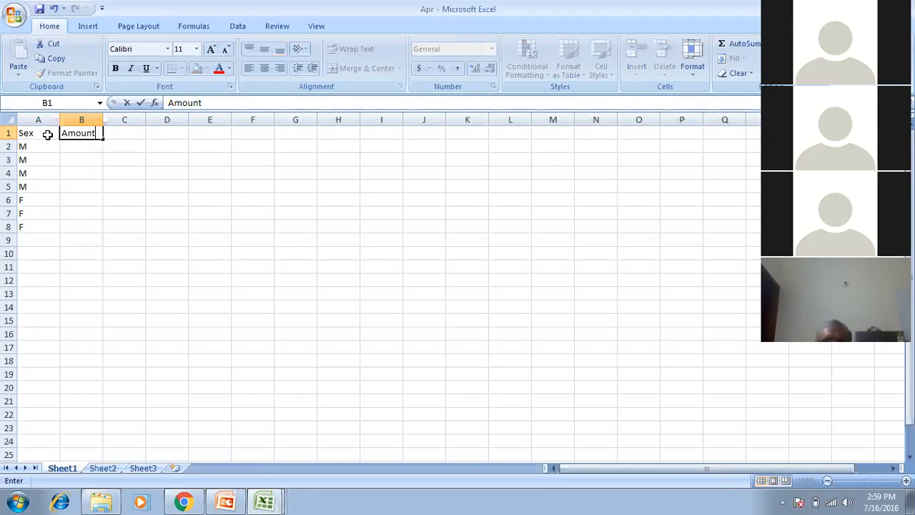
key("Return")
type("=")
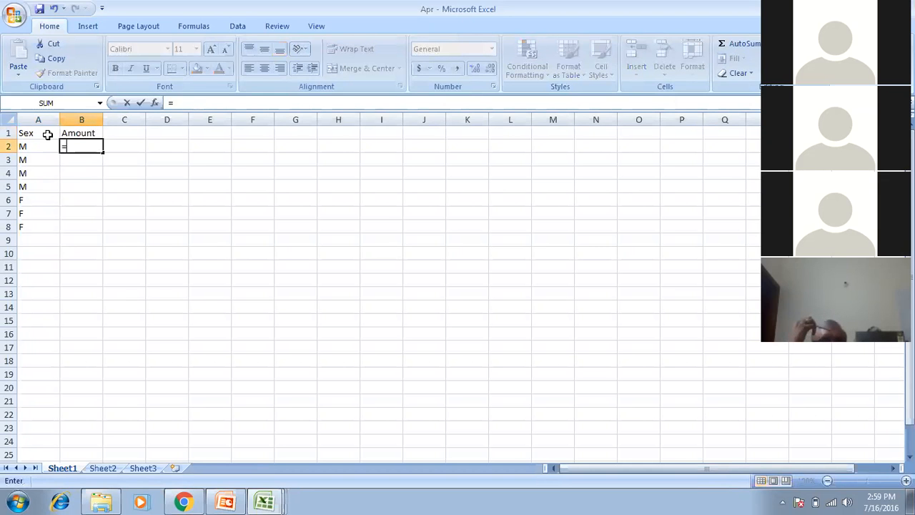
type("rand")
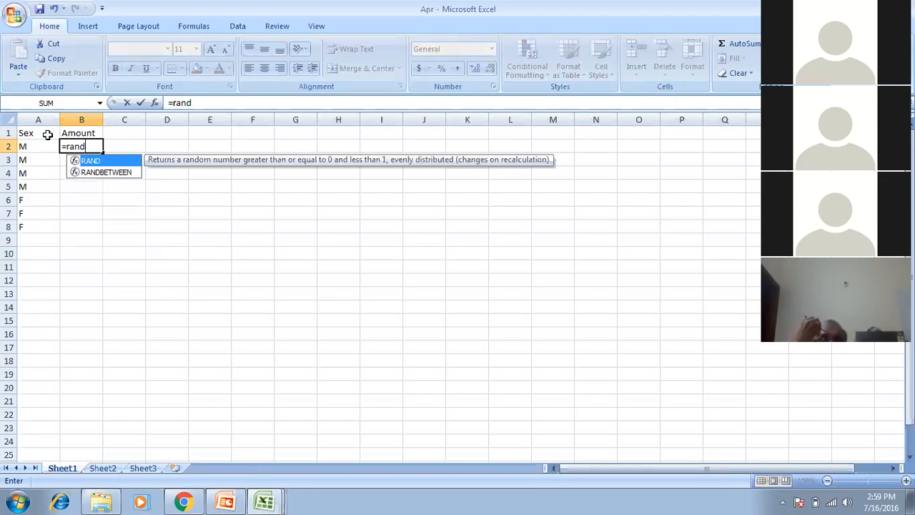
Enter =RANDBETWEEN(1000,2000) in B2 and fill it down to B8.
key("Down")
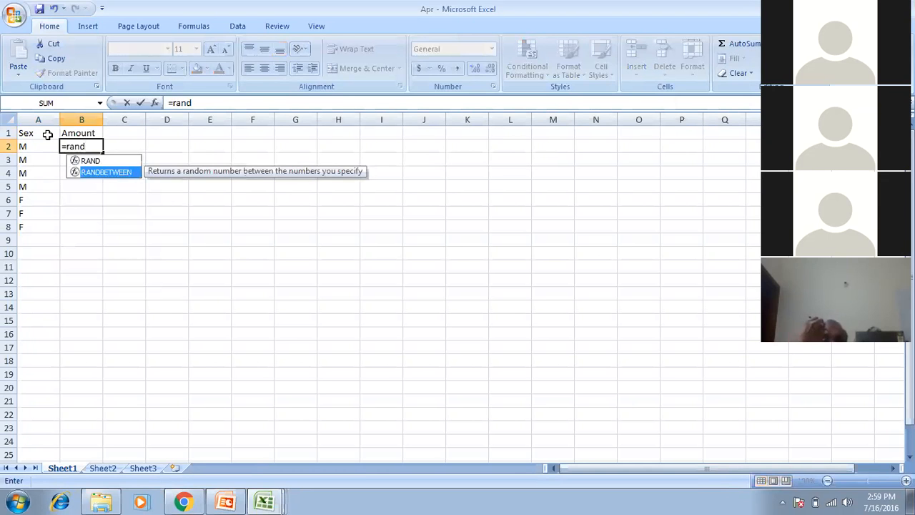
key("Tab")
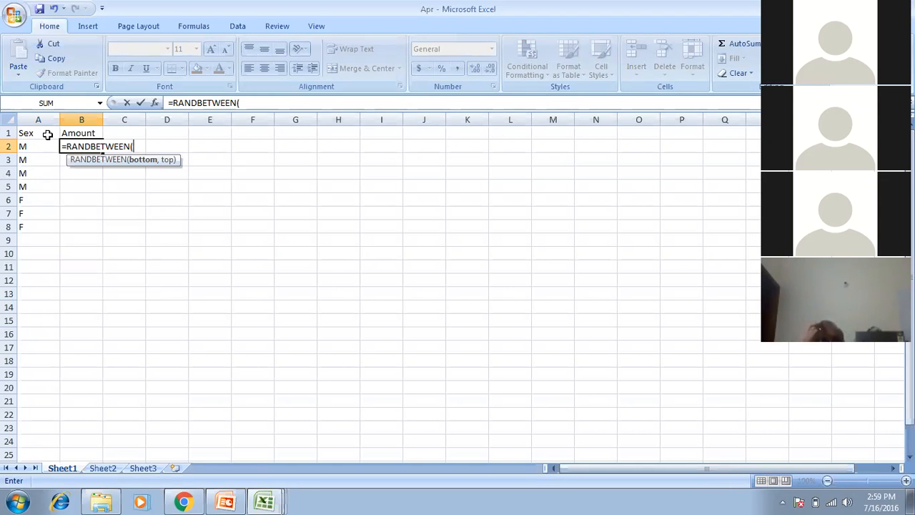
type("1000,2000")
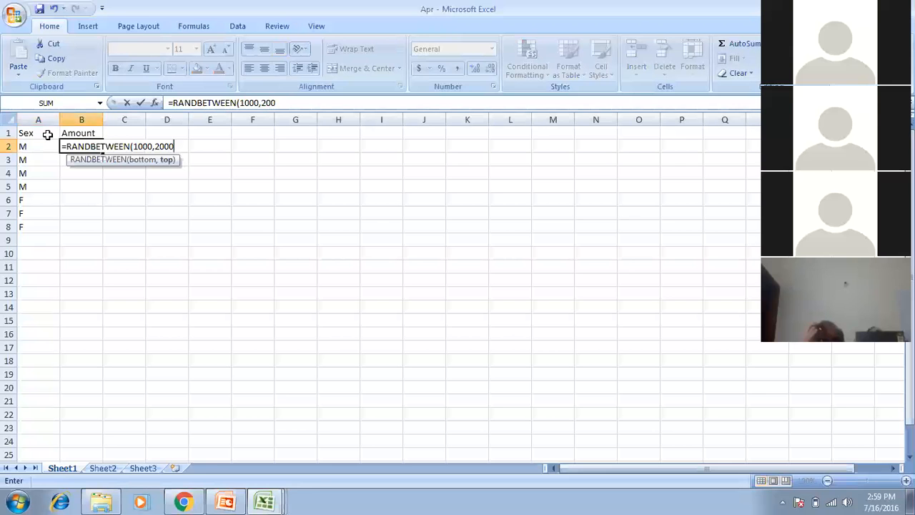
type(")")
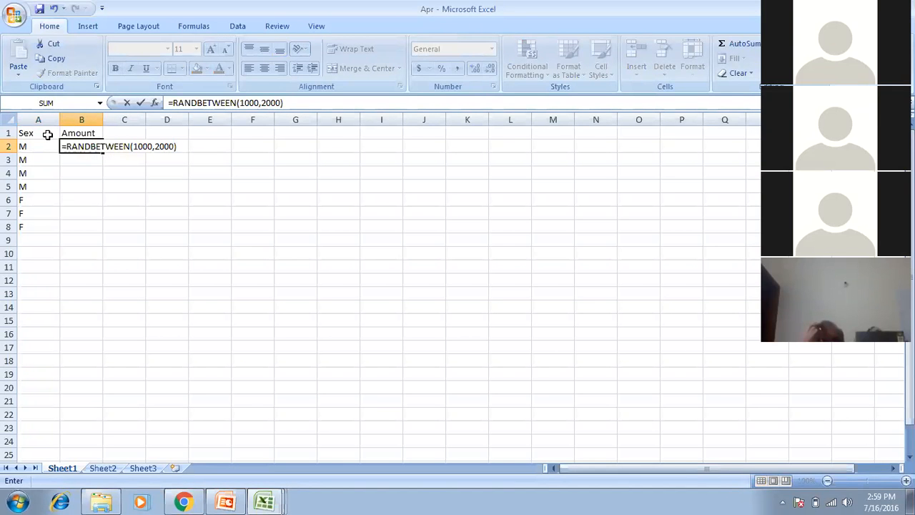
key("Return")
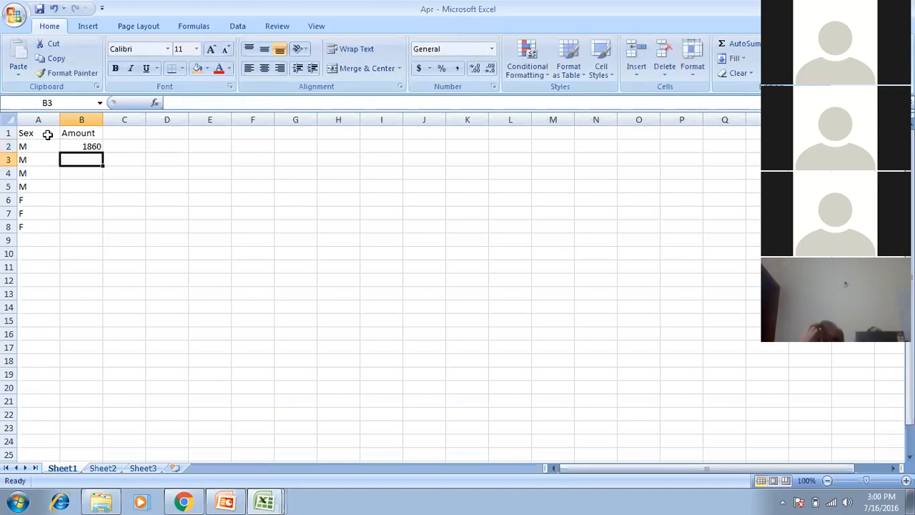
key("Up")
key("shift+Down")
key("shift+Down")
key("shift+Down")
key("shift+Down")
key("shift+Down")
key("shift+Down")
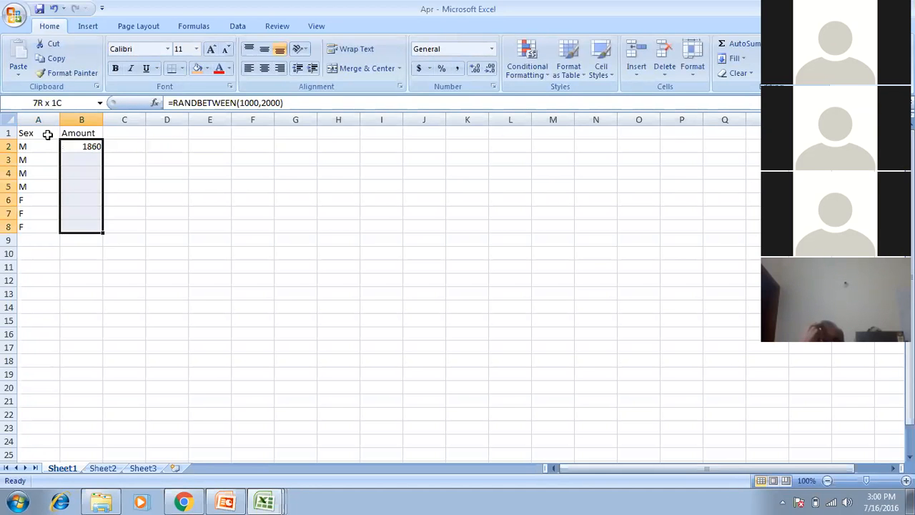
key("ctrl+d")
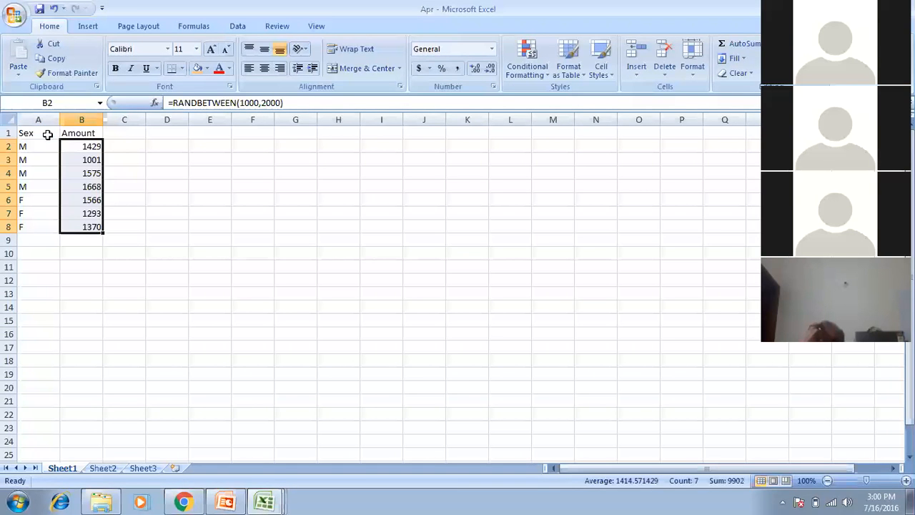
Convert the B2:B8 random amounts to fixed values with Paste Special.
key("ctrl+c")
key("alt+e")
key("s")
key("v")
key("Return")
key("Escape")
key("Up")
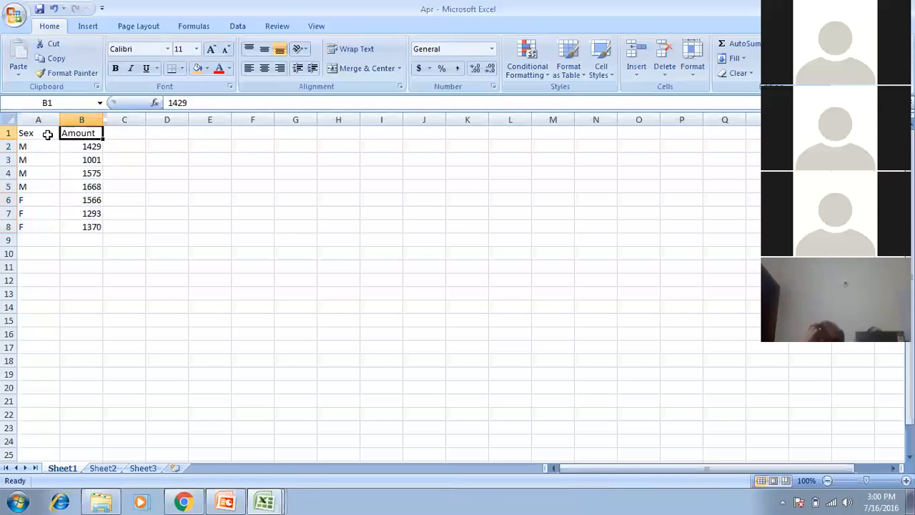
key("Right")
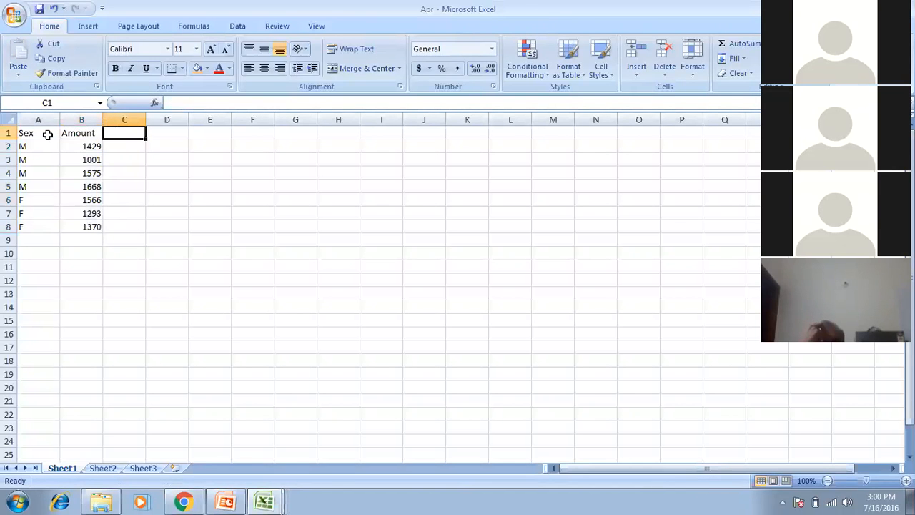
Enter the Cust_Type heading in C1 with S, S, S, H, H, M, M in C2:C8.
type("Cust_")
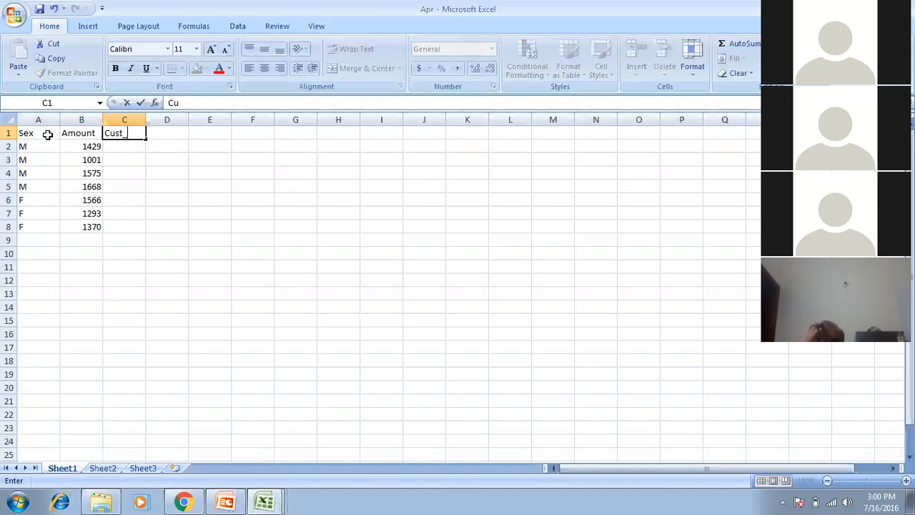
type("Type")
key("Return")
type("S")
key("Return")
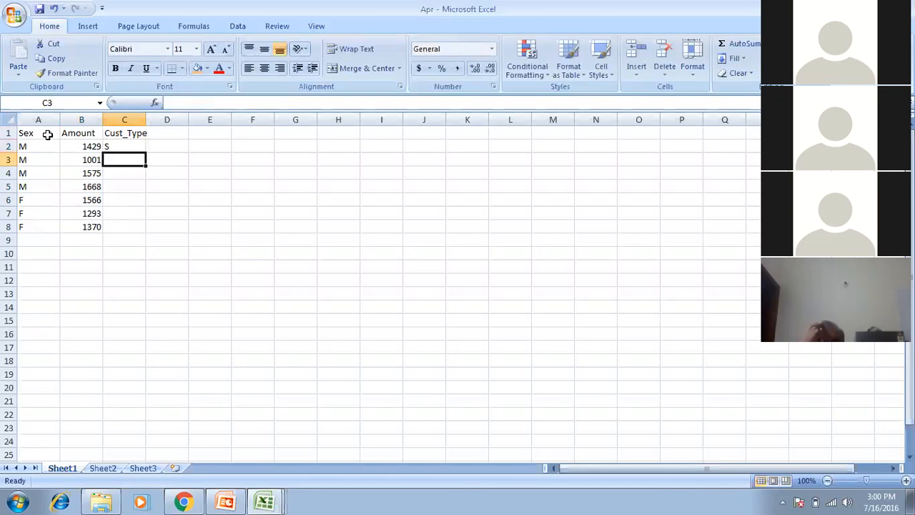
type("S")
key("Return")
type("S")
key("Return")
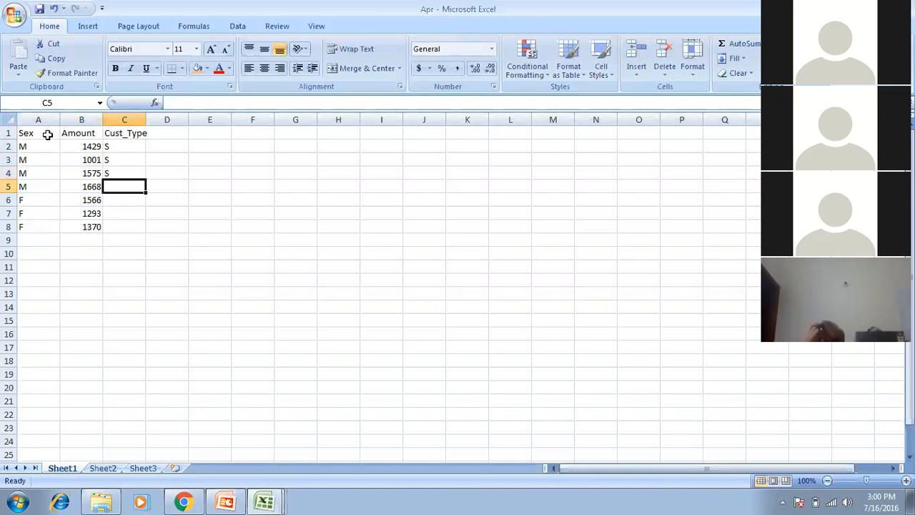
type("H")
key("Return")
type("H")
key("Return")
type("MM")
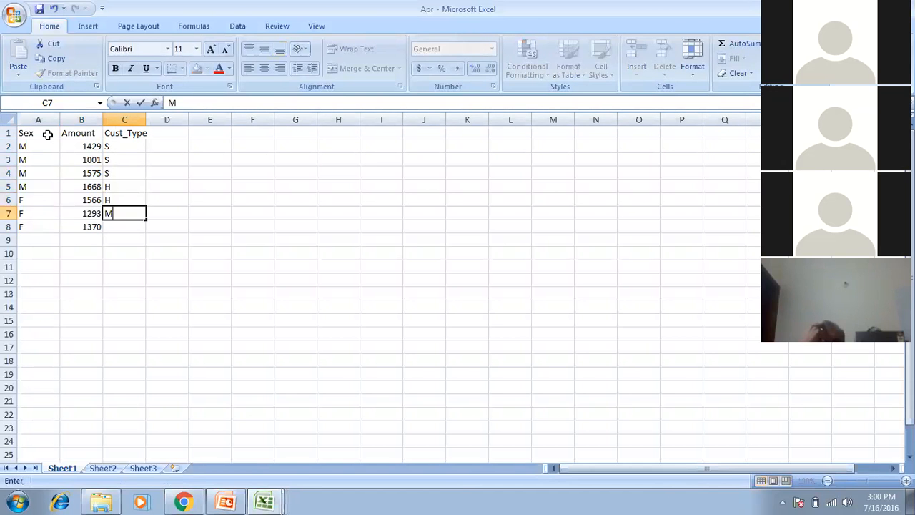
key("BackSpace")
key("Return")
type("M")
key("Return")
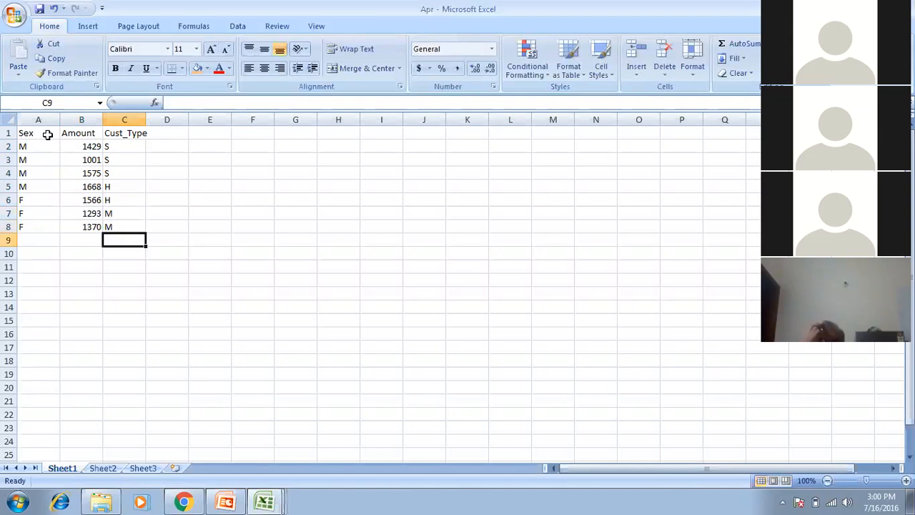
key("Left")
key("Left")
key("Down")
key("Down")
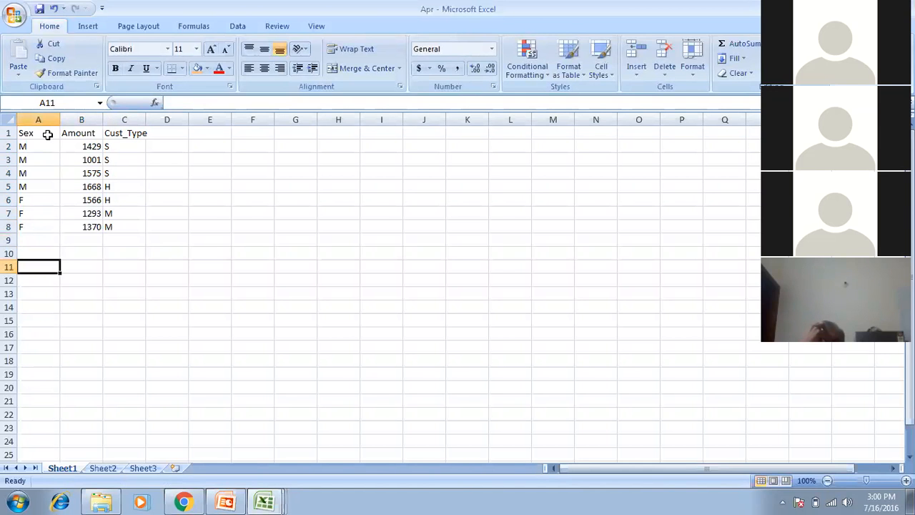
Type the sex legend 'M= Male' and 'F= Female' in A11:A12.
type("M= Male")
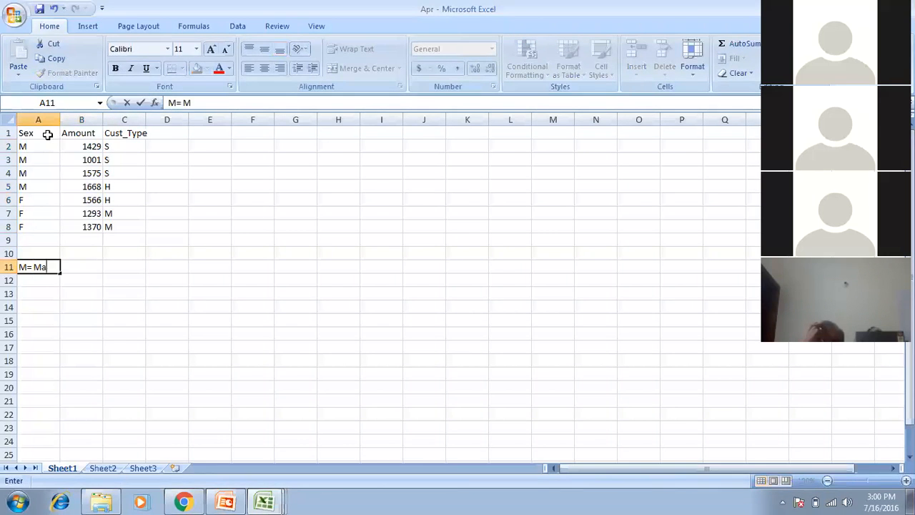
key("Return")
type("F=")
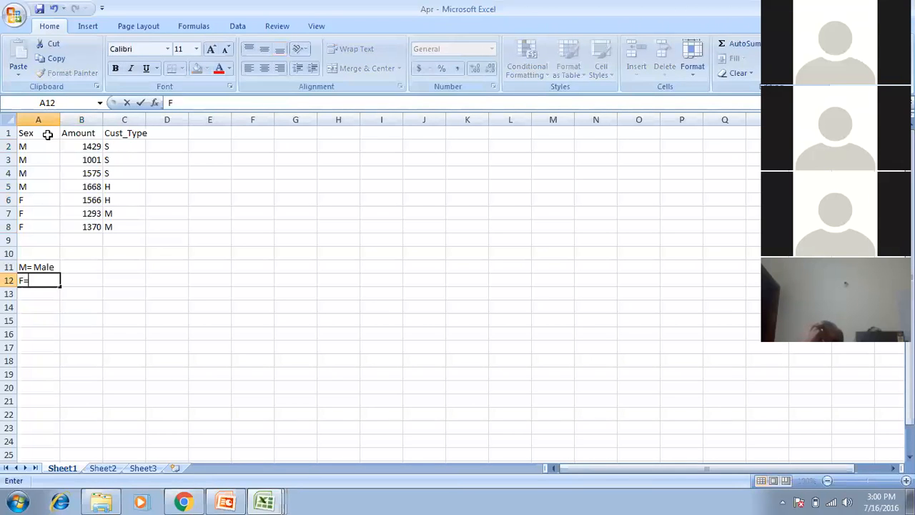
type(" Female")
key("Return")
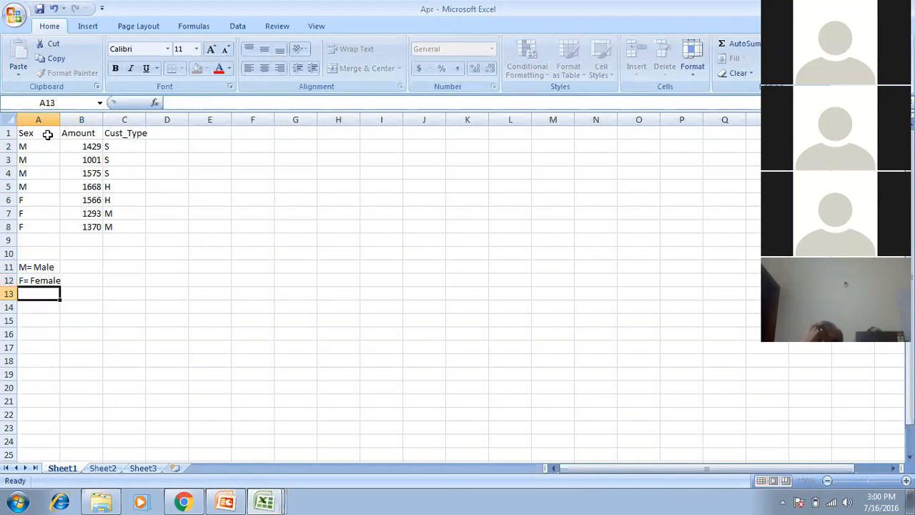
Add the customer-type legend 'S= Top', 'H = high', 'M = Med' in C11:C13.
key("Up")
key("Up")
key("Right")
key("Right")
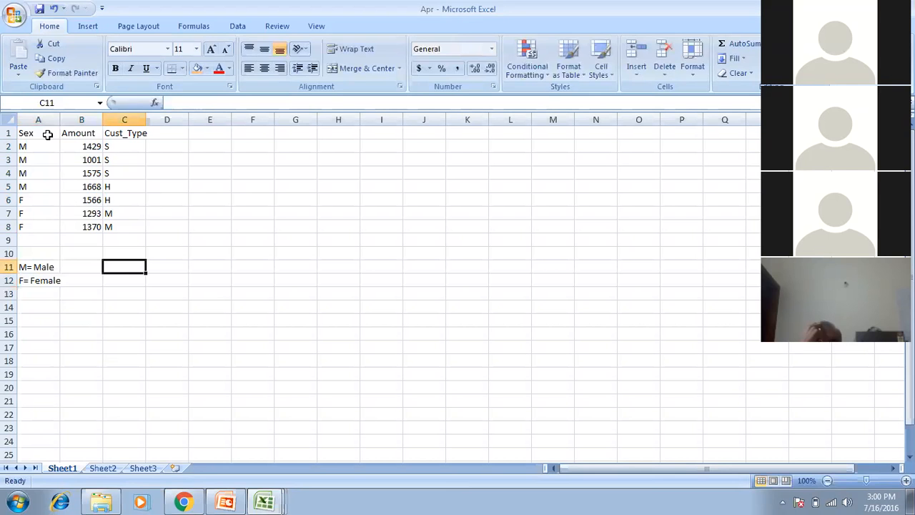
type("S= ")
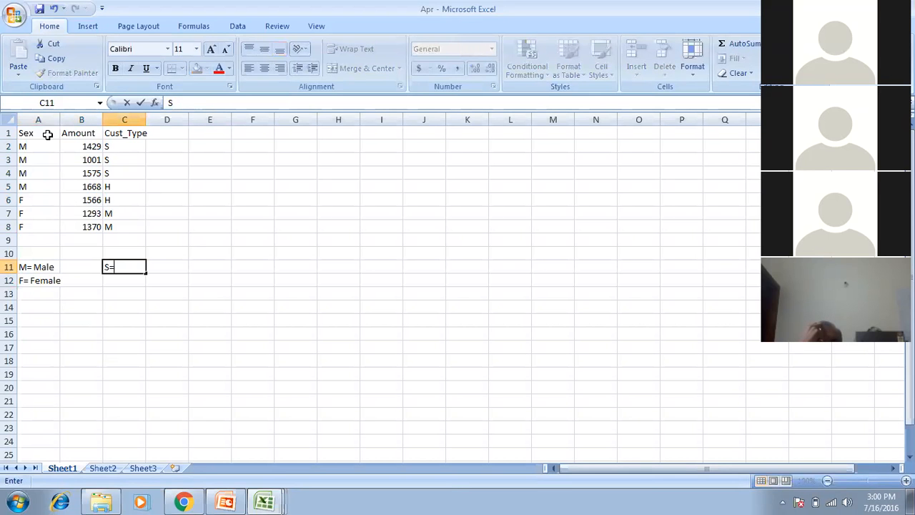
type("Top")
key("Return")
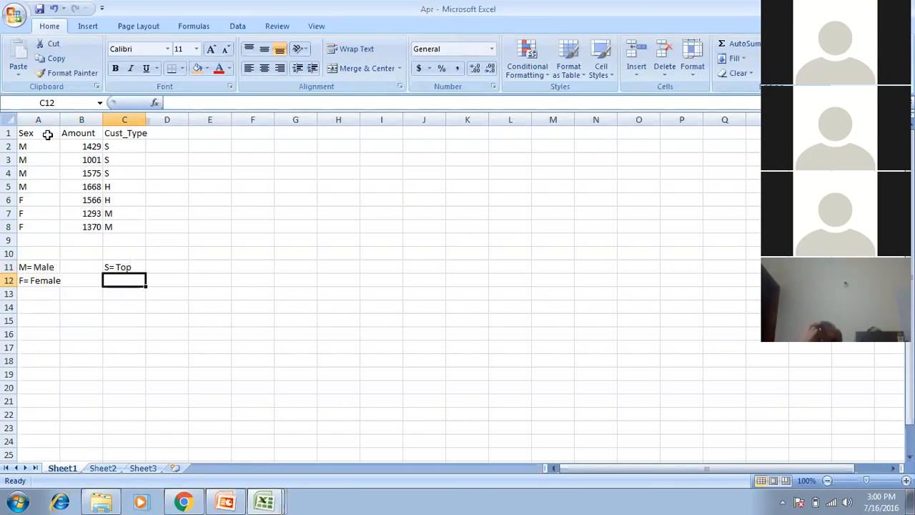
type("H = high")
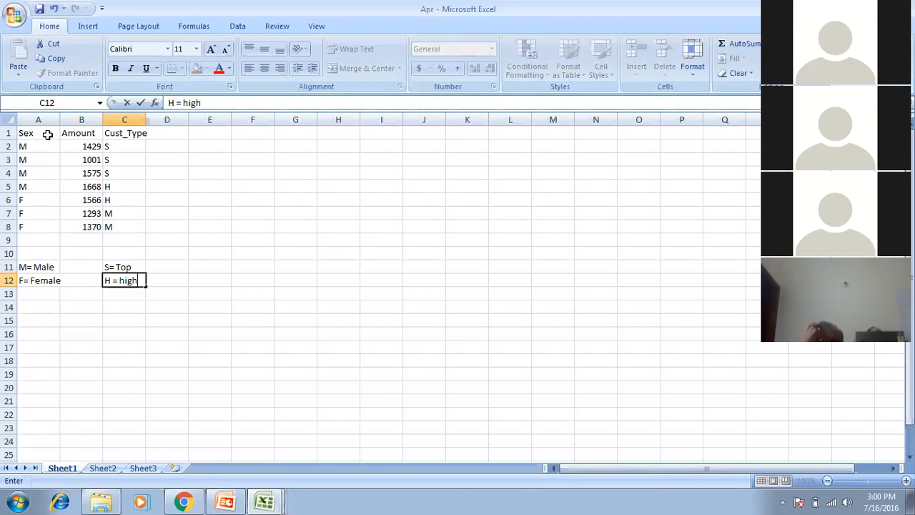
key("Return")
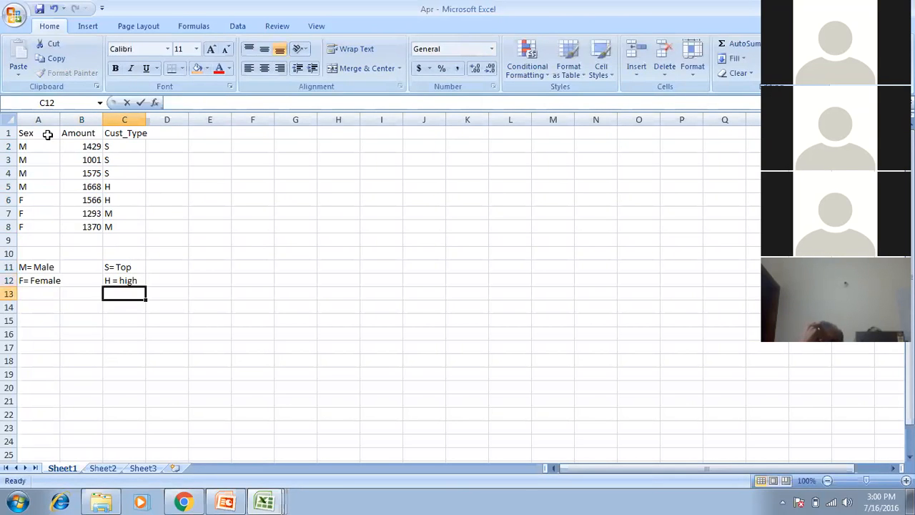
type("M = Med")
key("Return")
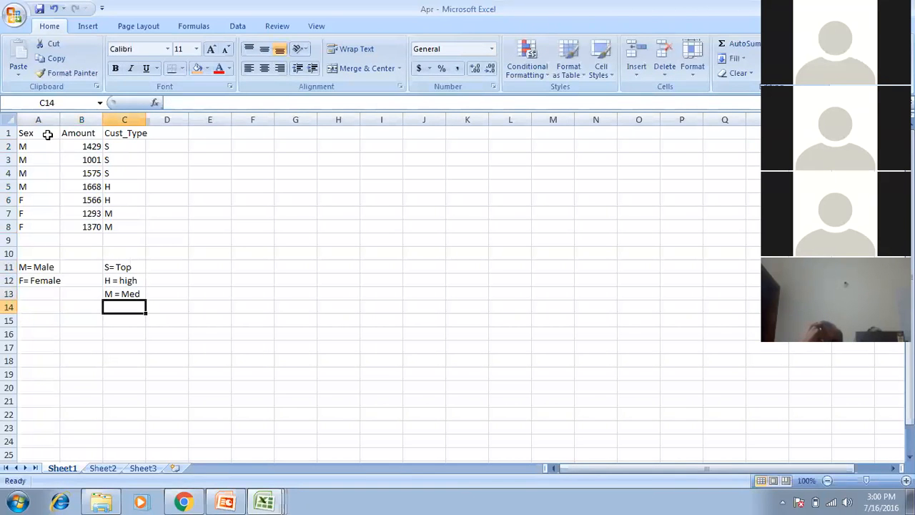
key("Up")
key("Up")
key("Up")
key("Up")
key("Up")
key("Up")
key("Up")
key("Up")
key("Up")
key("Up")
key("Up")
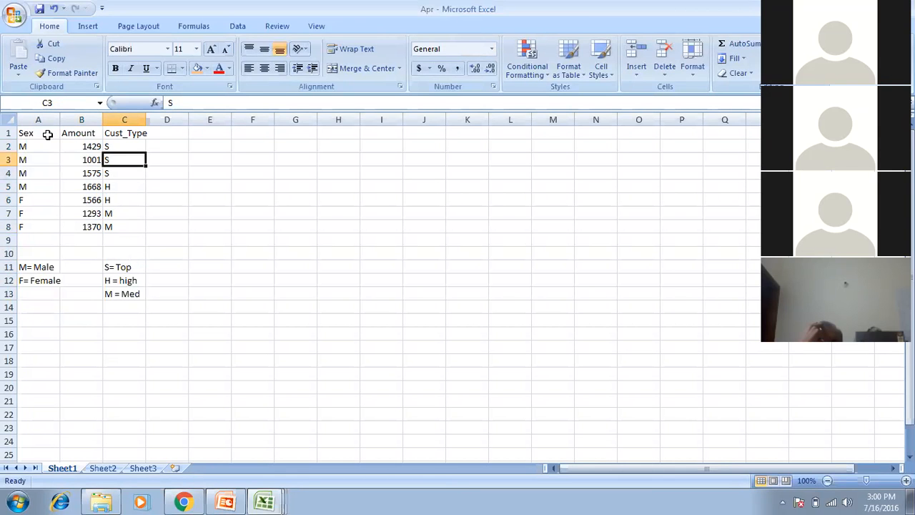
key("Left")
key("Up")
key("Up")
key("Left")
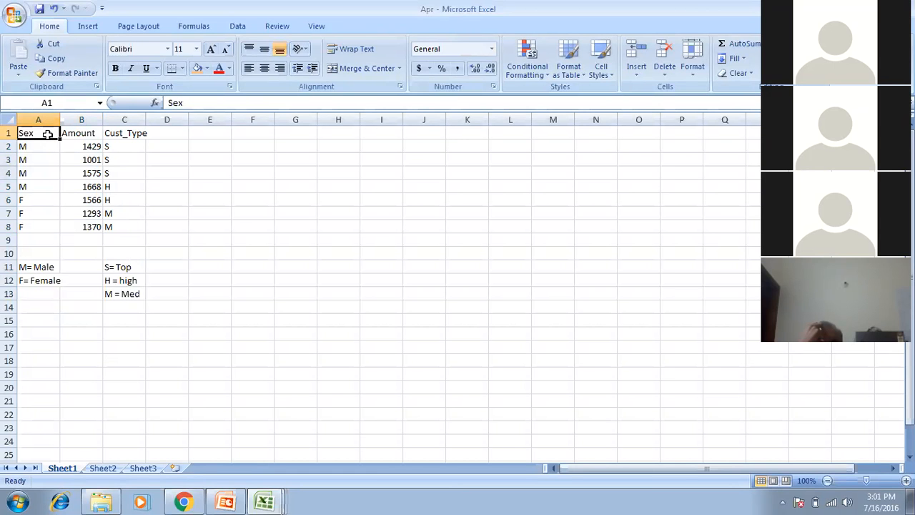
Select the female rows A6:C8, including their Amount and Cust_Type values.
key("Down")
key("Down")
key("Down")
key("Down")
key("Down")
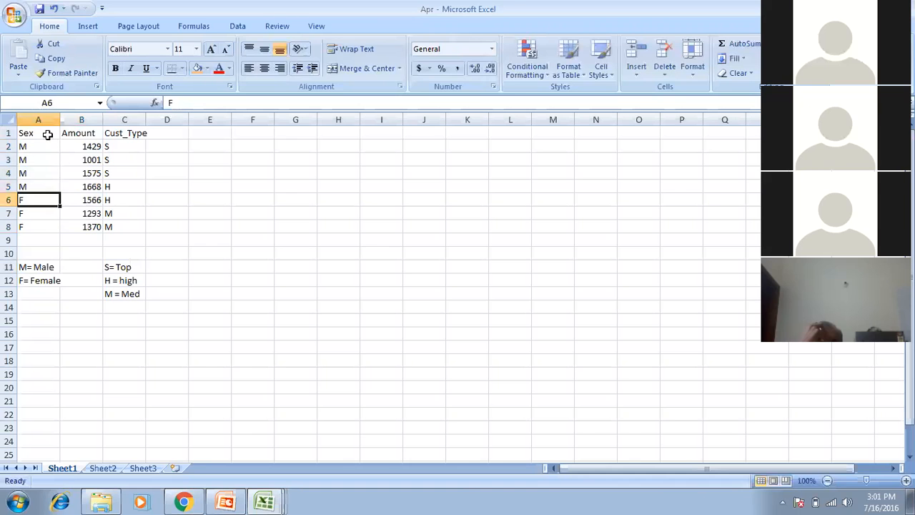
key("shift+Down")
key("shift+Down")
key("shift+Down")
key("shift+Up")
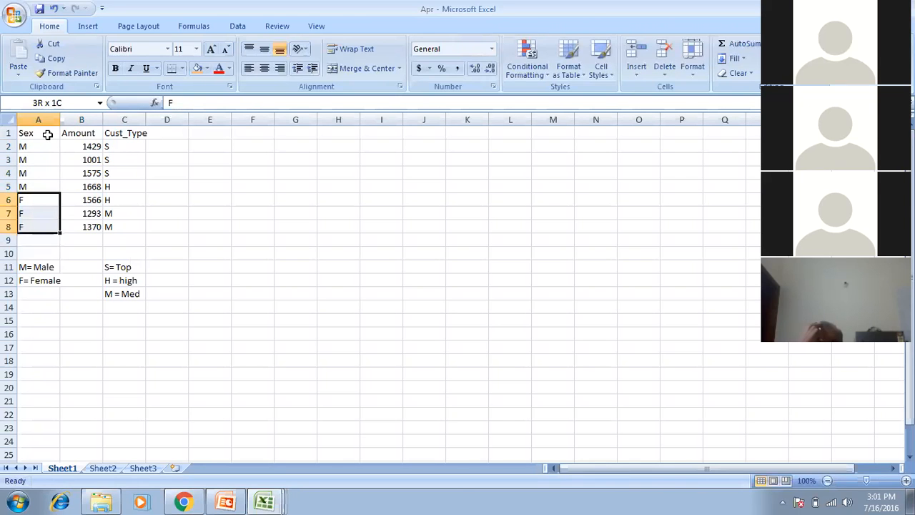
key("shift+Right")
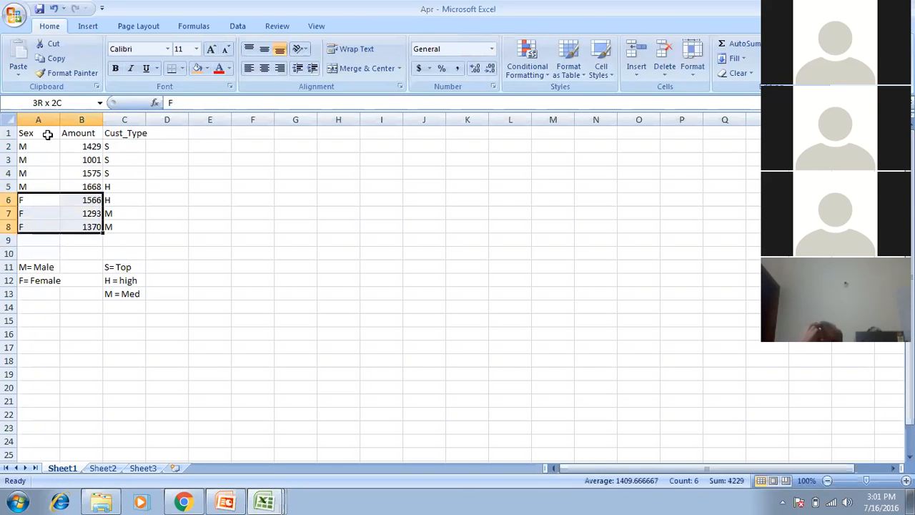
key("shift+Right")
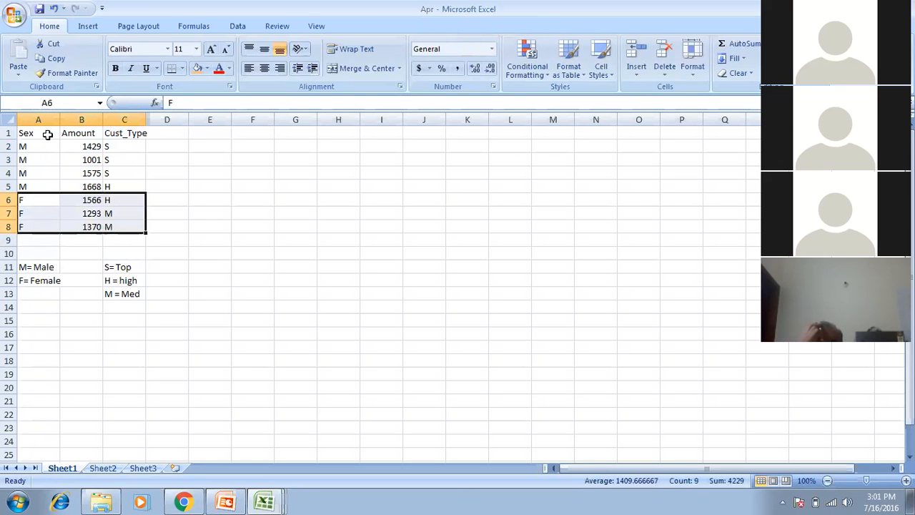
Enter F in E7 and the customer types S, H and M in F6:F8.
left_click(203, 216)
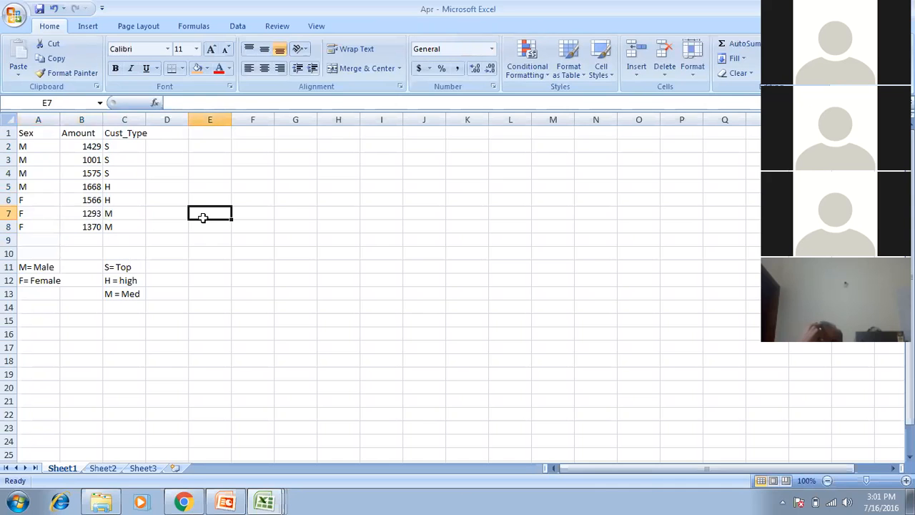
type("F")
key("Tab")
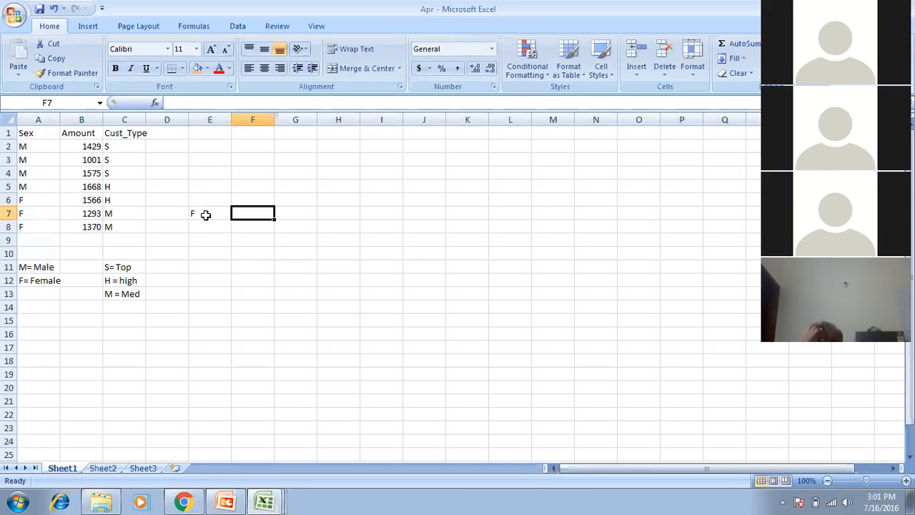
key("Up")
type("S")
key("Return")
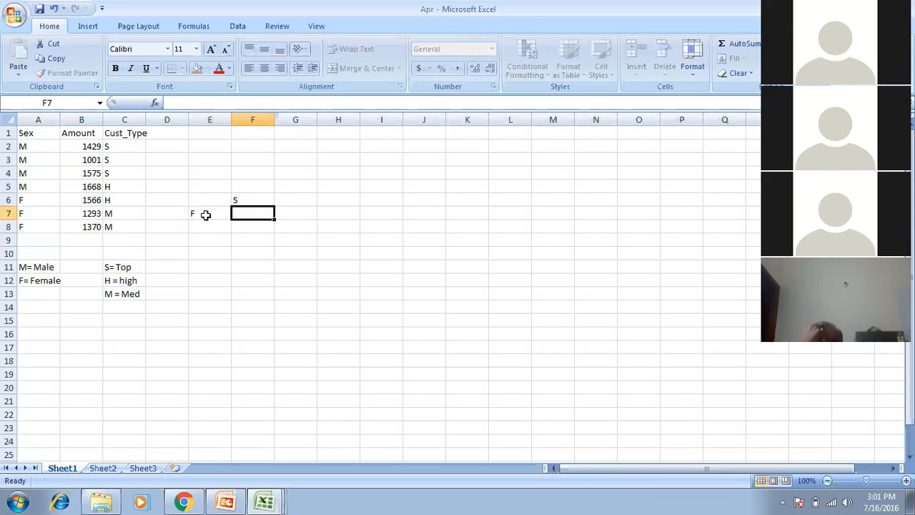
type("H")
key("Return")
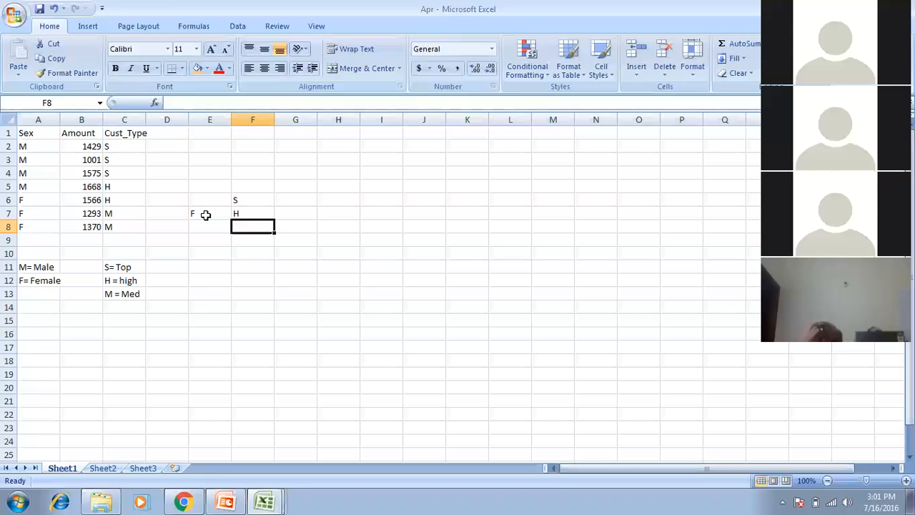
type("N")
key("BackSpace")
type("M")
key("Up")
key("Up")
Enter the codes 0 and 1 beside S and H, then select cell A1.
key("Right")
type("0")
key("Return")
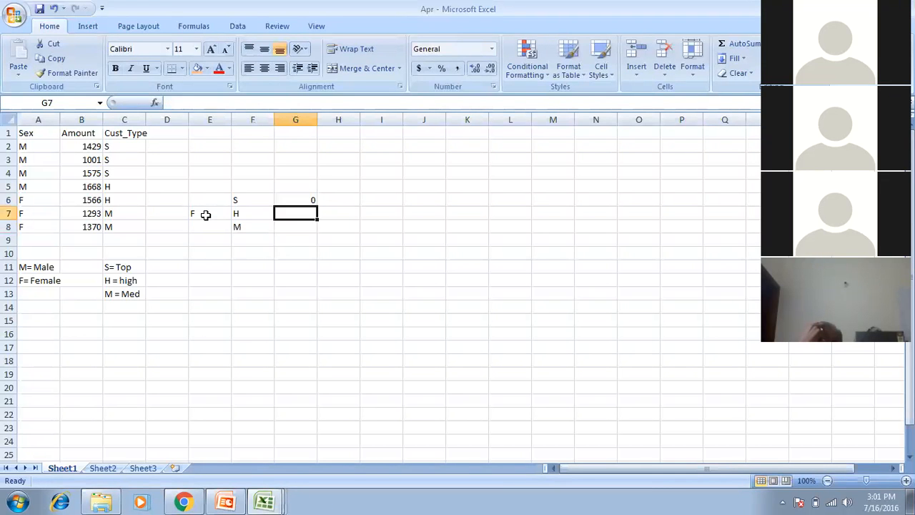
type("1")
key("Return")
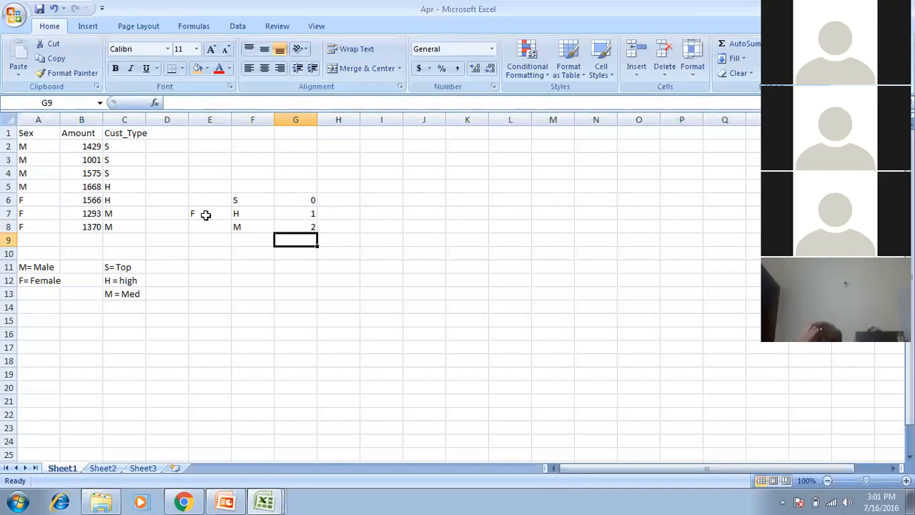
left_click(27, 132)
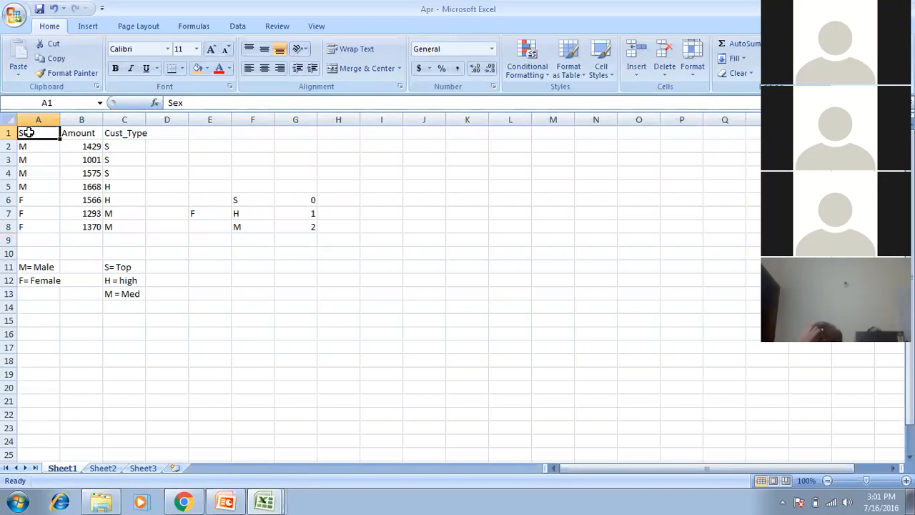
Insert a PivotTable from A1:C8 onto the existing worksheet at cell K1.
left_click(85, 27)
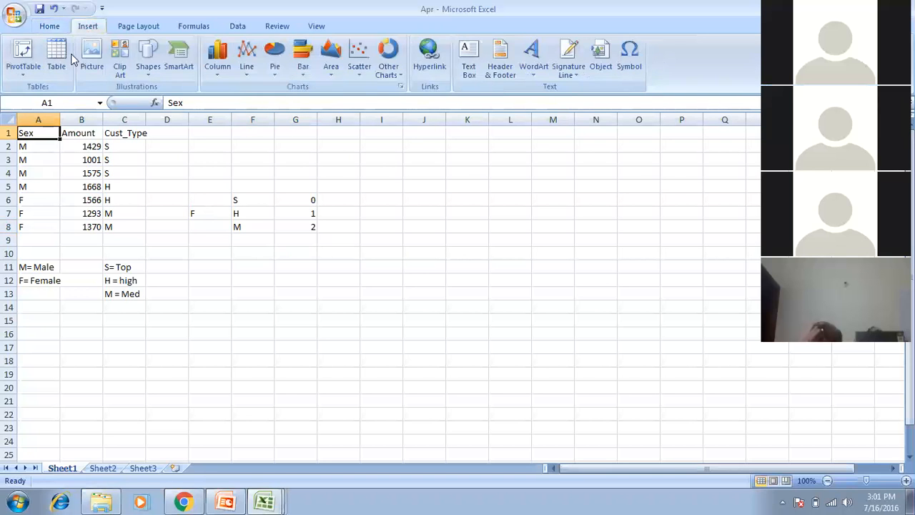
left_click(24, 70)
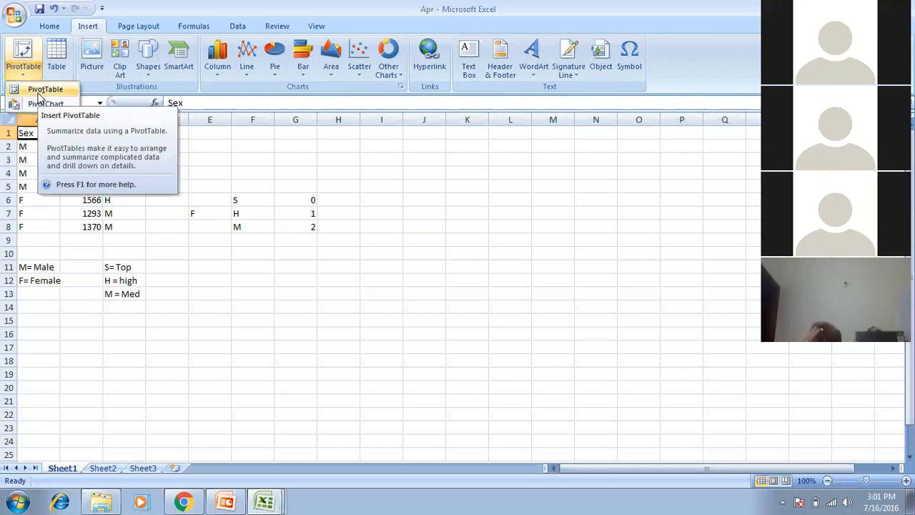
left_click(43, 89)
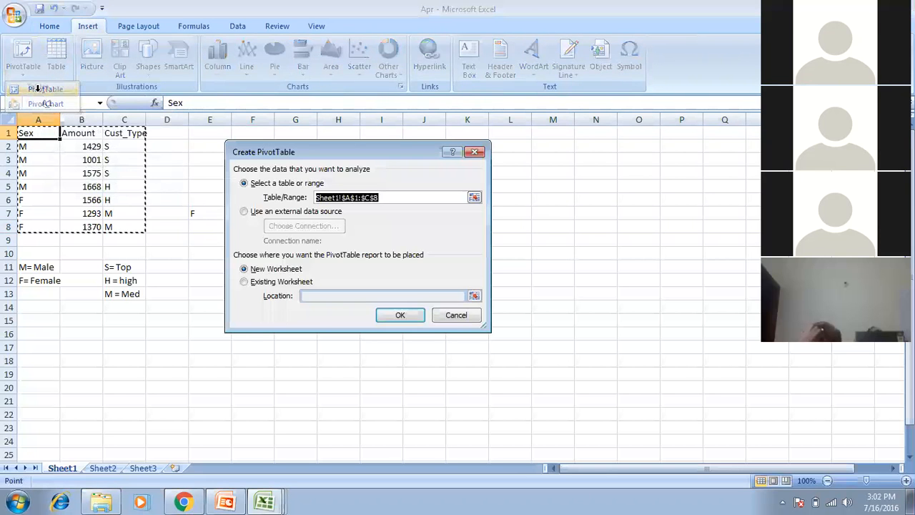
left_click(300, 282)
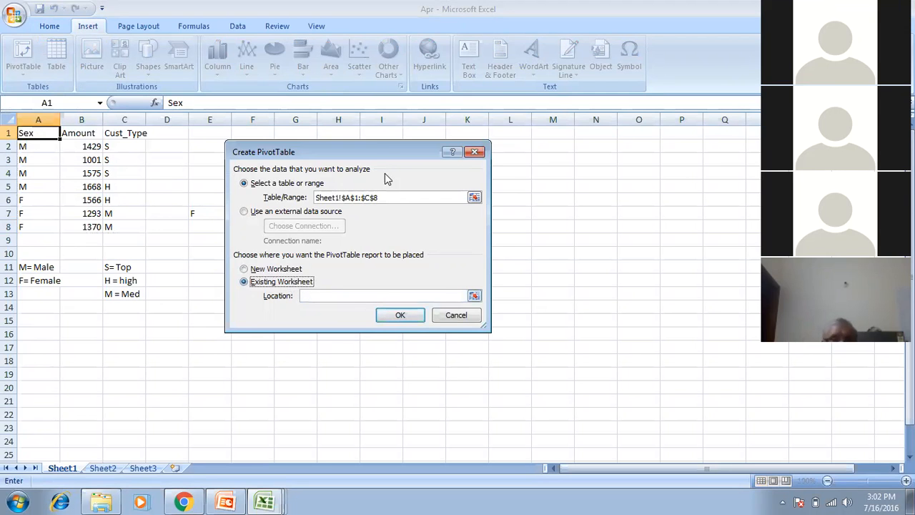
left_click_drag(343, 152, 309, 217)
left_click(468, 132)
left_click(365, 380)
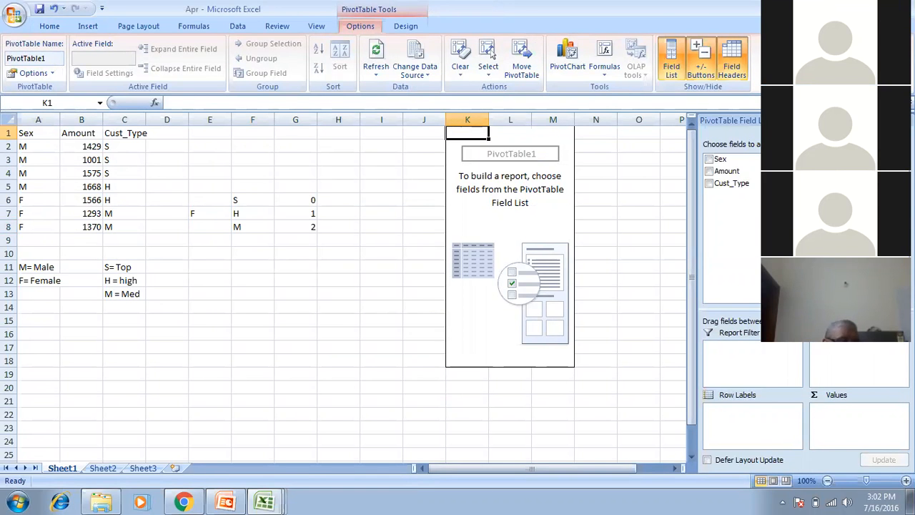
Resize the field list and drag Sex into Row Labels to list F and M.
left_click_drag(696, 252, 515, 254)
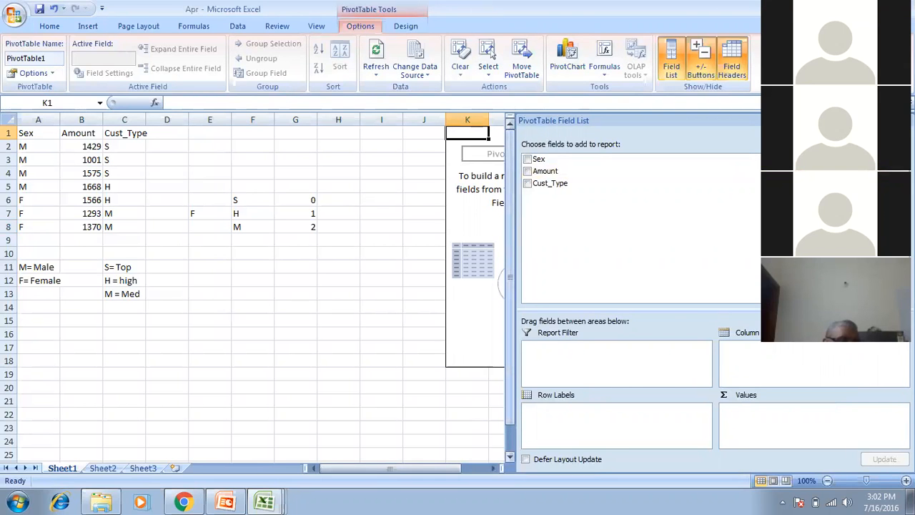
left_click_drag(513, 320, 286, 319)
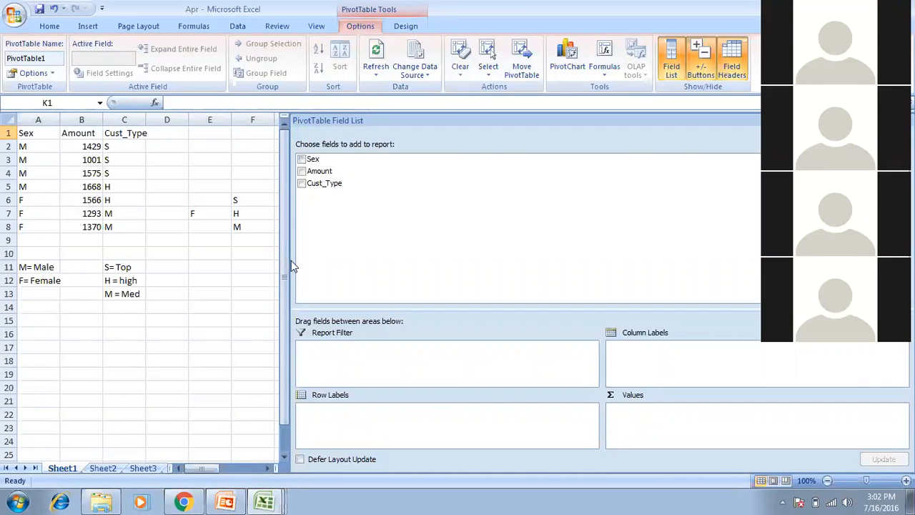
left_click_drag(286, 261, 624, 277)
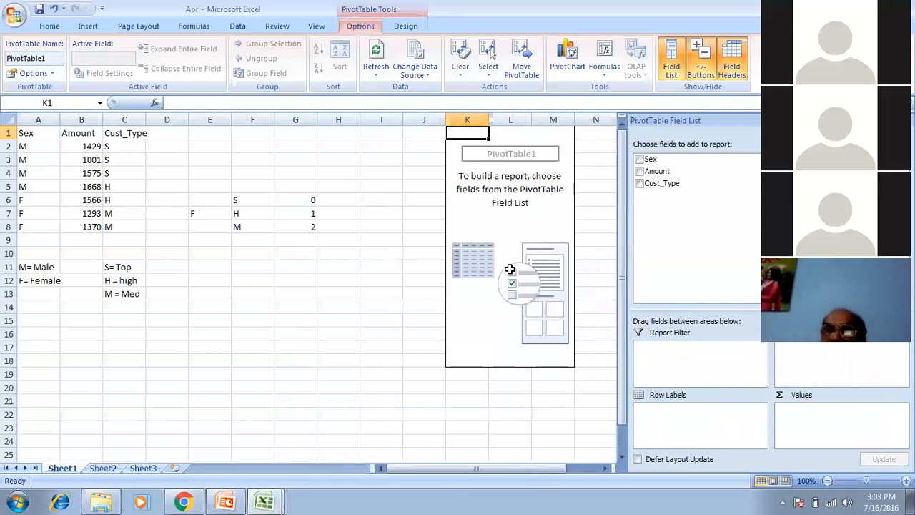
left_click(477, 251)
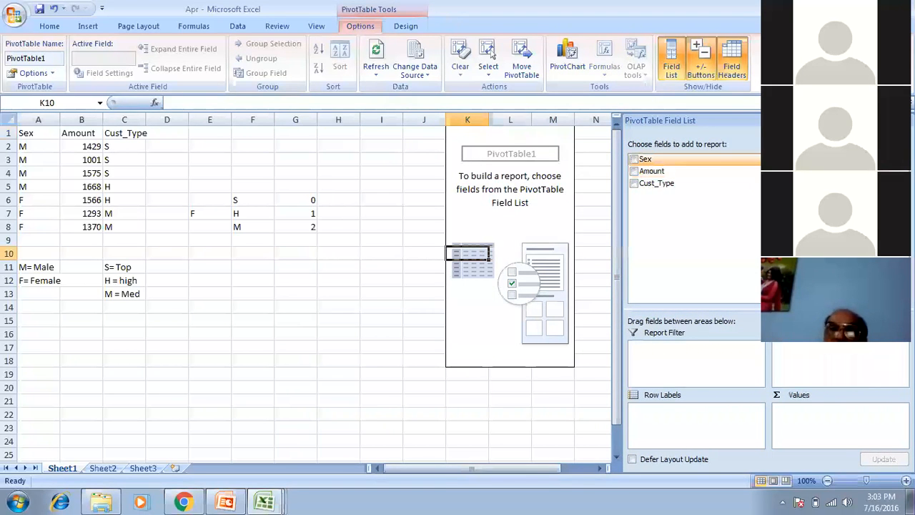
left_click(645, 160)
left_click_drag(645, 160, 665, 411)
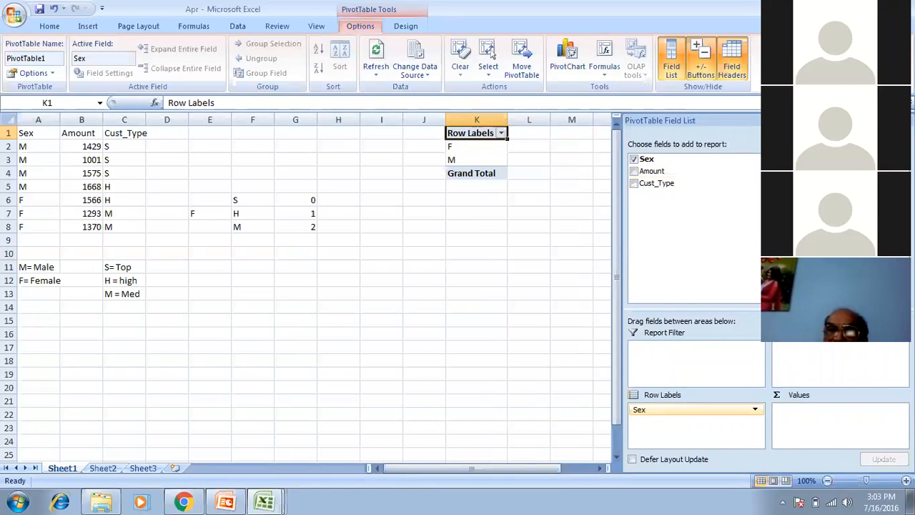
Drag Sex into Values to create Count of Sex: F 3, M 4, total 7.
left_click_drag(516, 469, 545, 468)
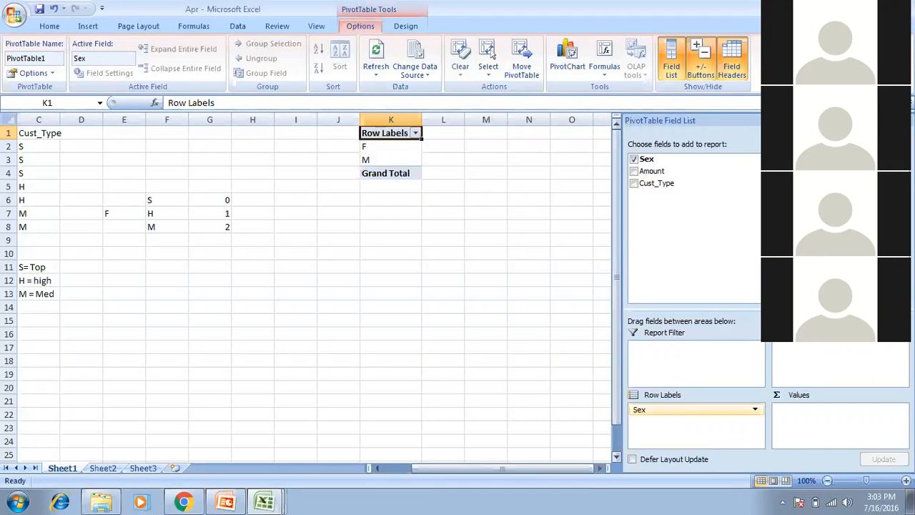
left_click_drag(616, 397, 616, 422)
left_click_drag(583, 468, 554, 469)
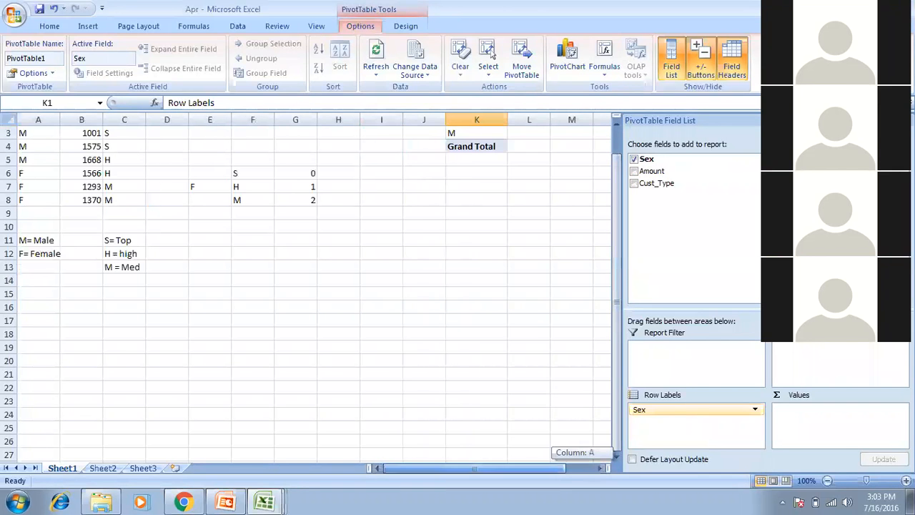
left_click_drag(616, 243, 616, 211)
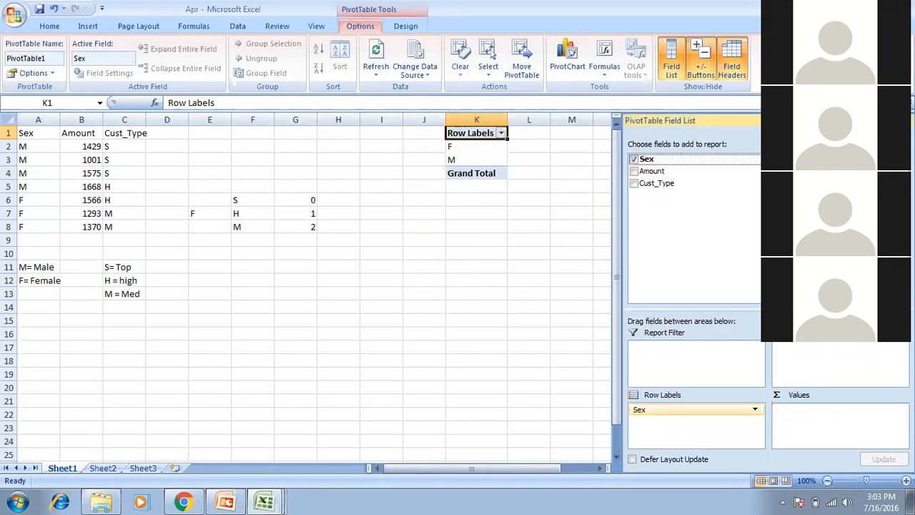
left_click_drag(646, 159, 815, 423)
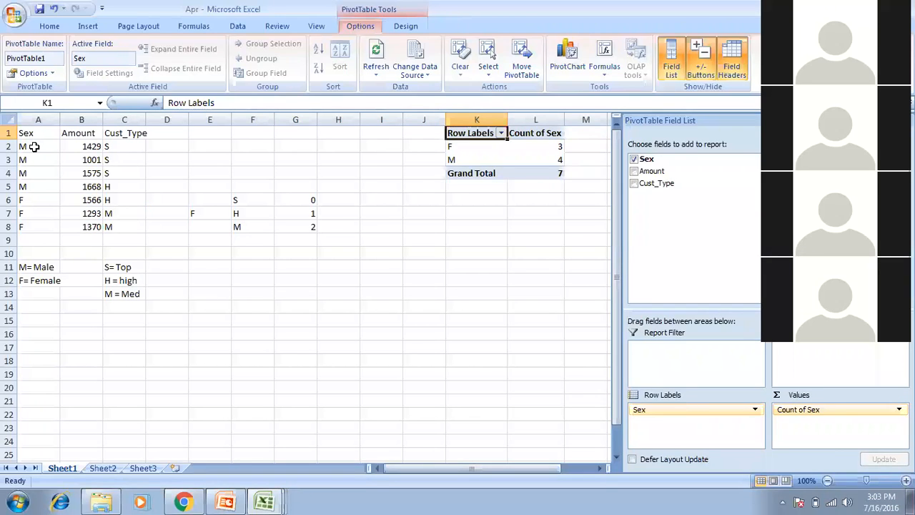
Select the male source rows and the pivot's M row to compare the counts.
left_click_drag(33, 148, 34, 241)
left_click(501, 162)
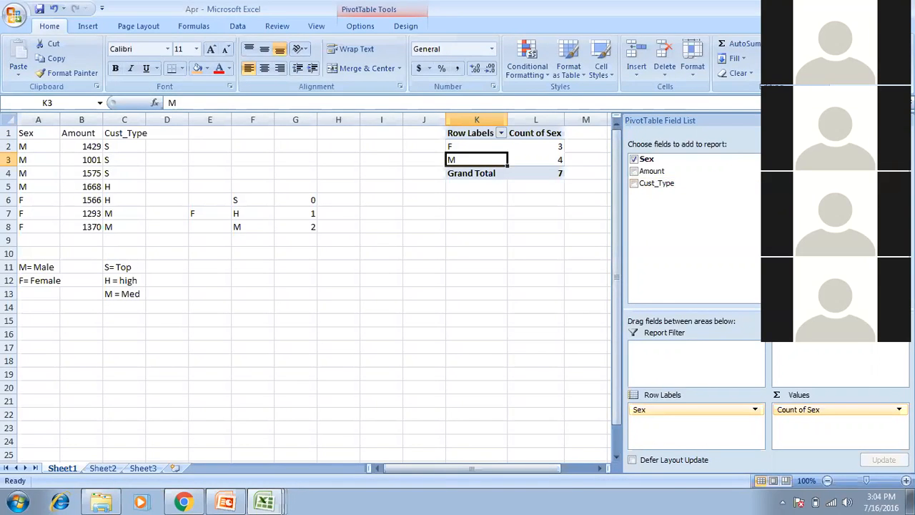
left_click_drag(620, 286, 468, 286)
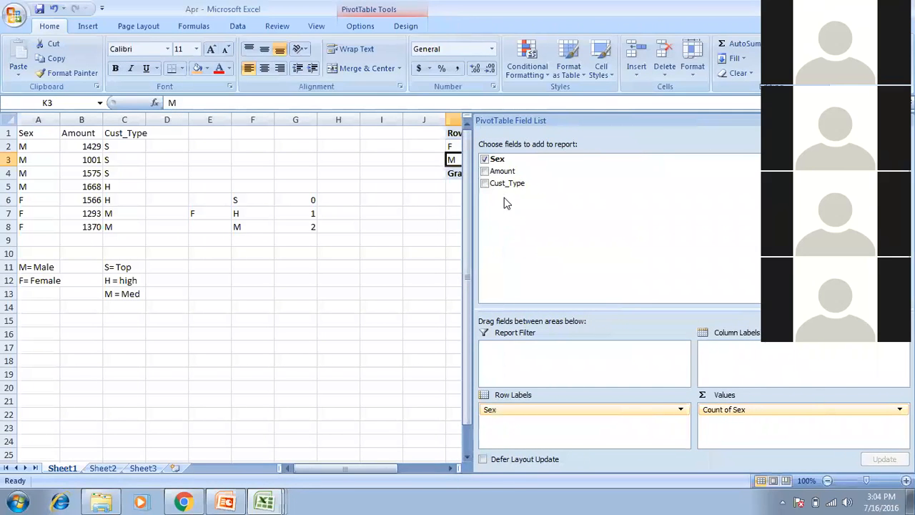
Add Cust_Type as the PivotTable's column labels.
left_click(484, 183)
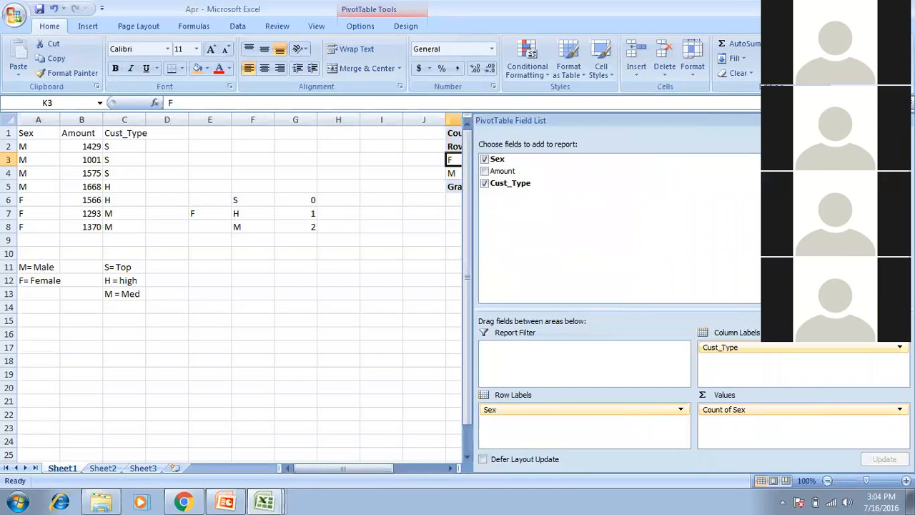
left_click(477, 286)
left_click_drag(471, 279, 683, 279)
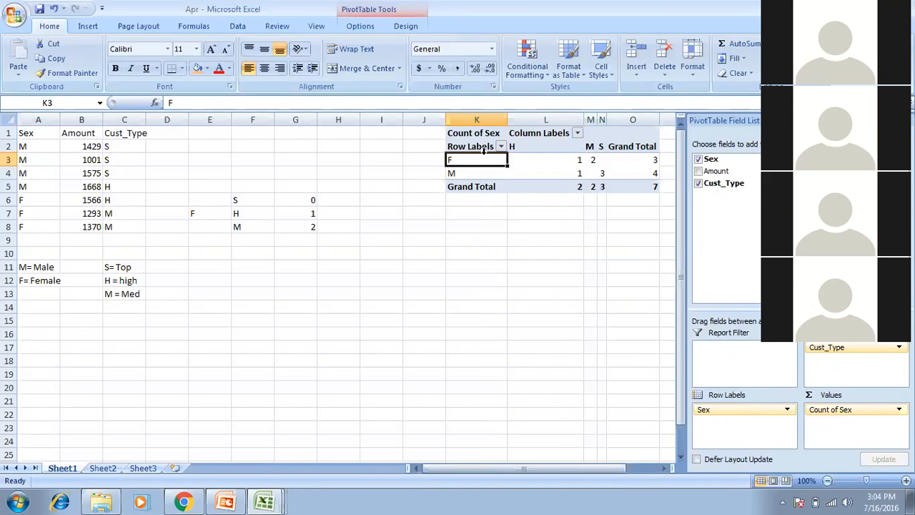
Check the F and M counts under each customer type, then add Sum of Amount.
left_click(547, 156)
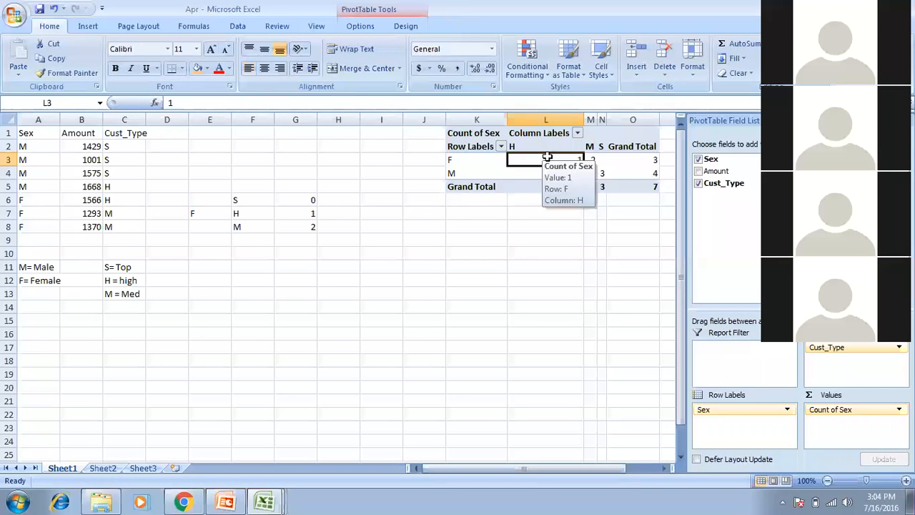
left_click(591, 159)
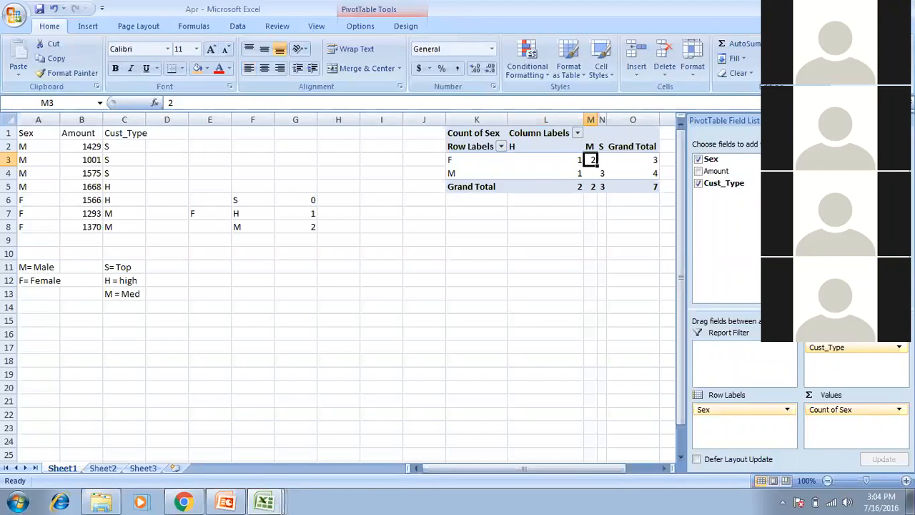
left_click(489, 176)
left_click(560, 172)
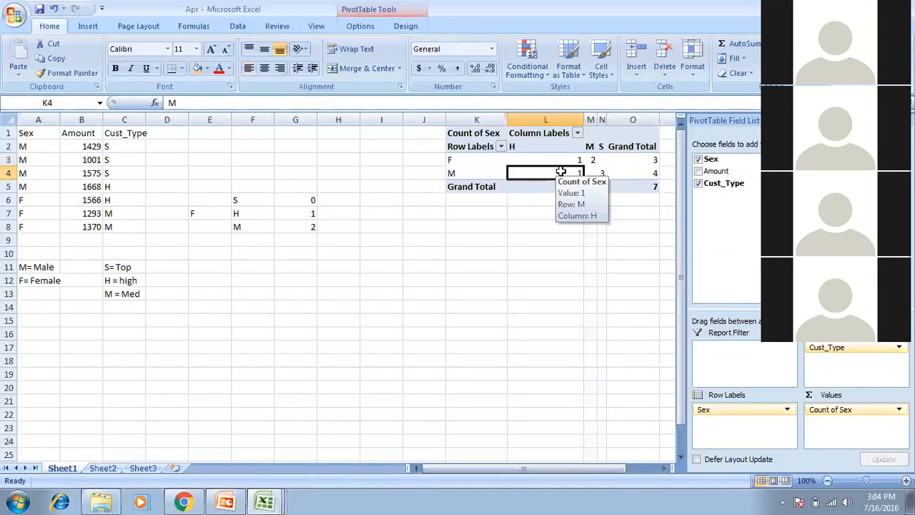
left_click(602, 174)
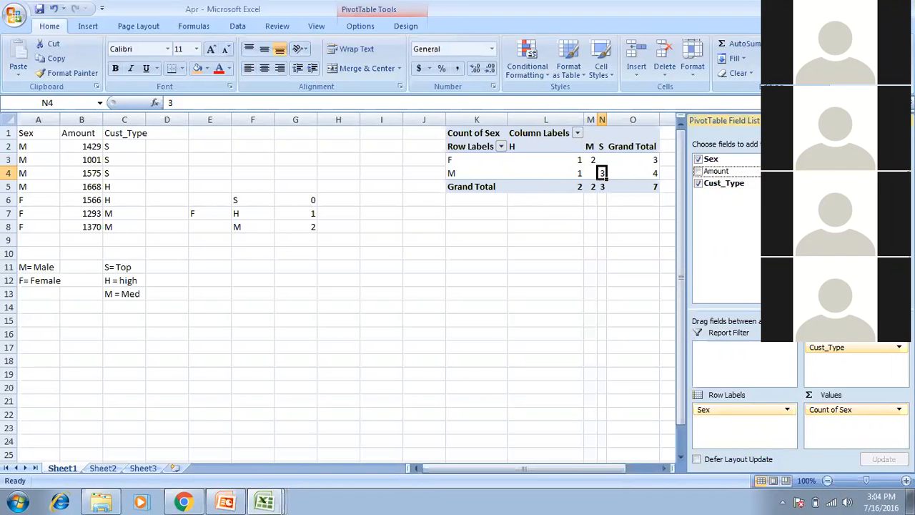
left_click(697, 171)
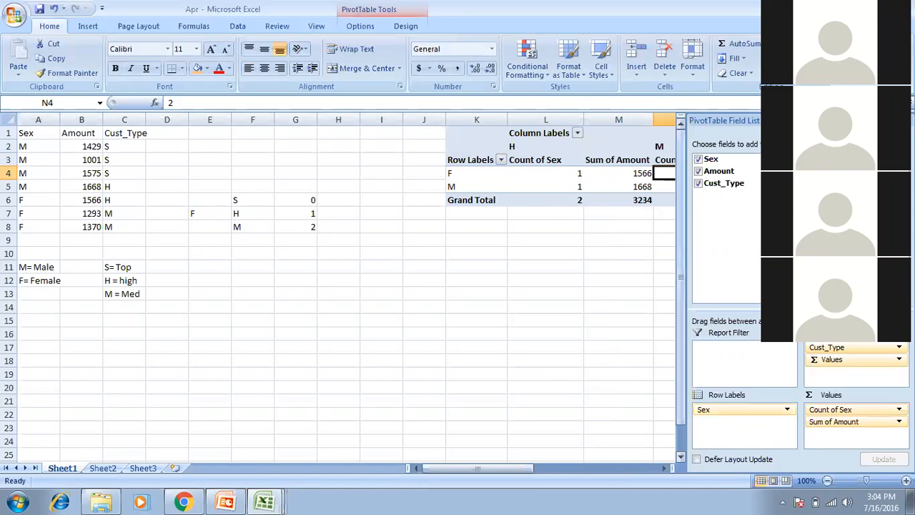
Move Σ Values into Row Labels above Sex, giving grand totals 7 and 9902.
left_click_drag(659, 349, 321, 346)
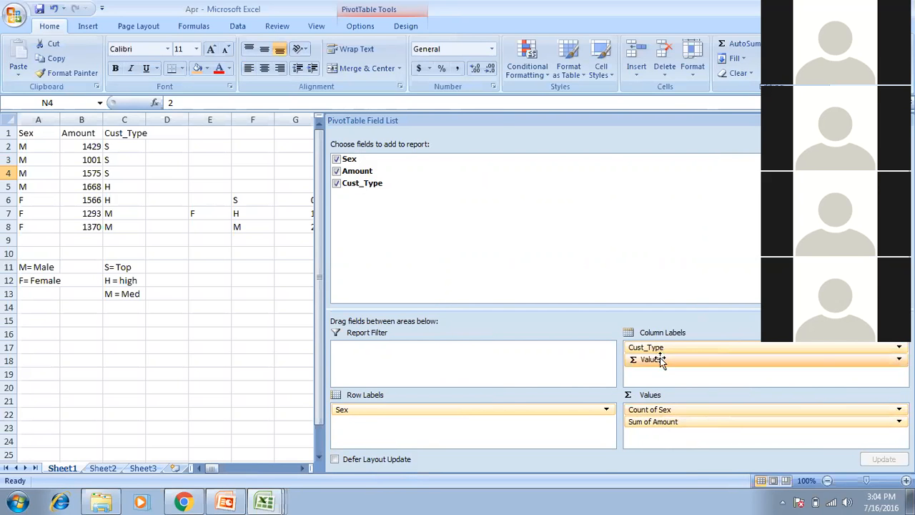
left_click_drag(650, 359, 357, 406)
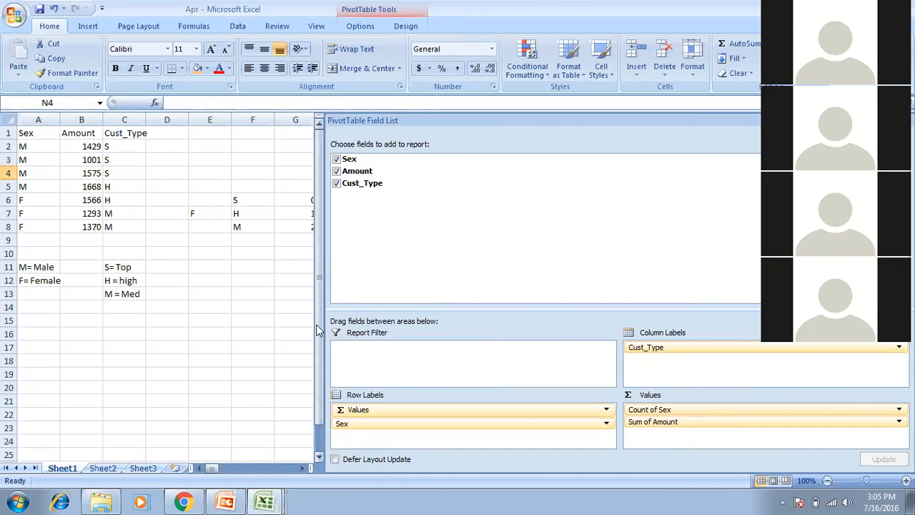
left_click_drag(318, 330, 750, 331)
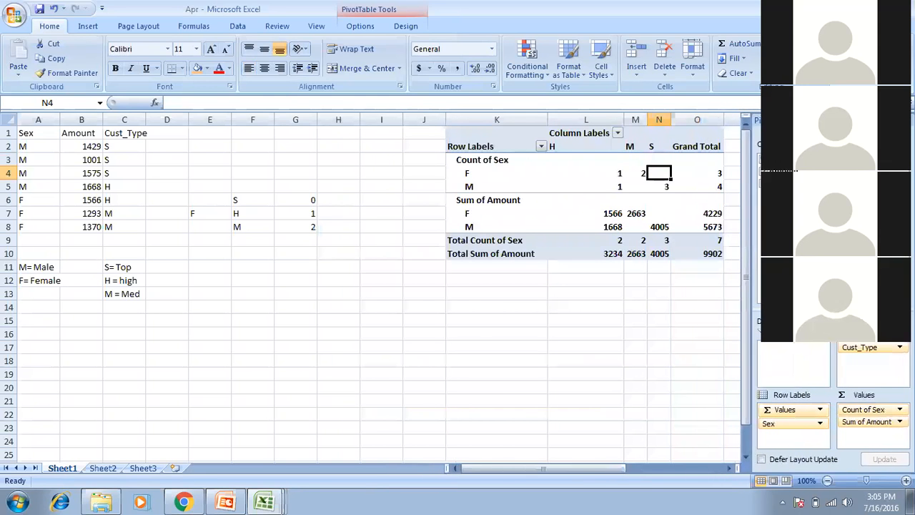
scroll(453, 237, "right", 3)
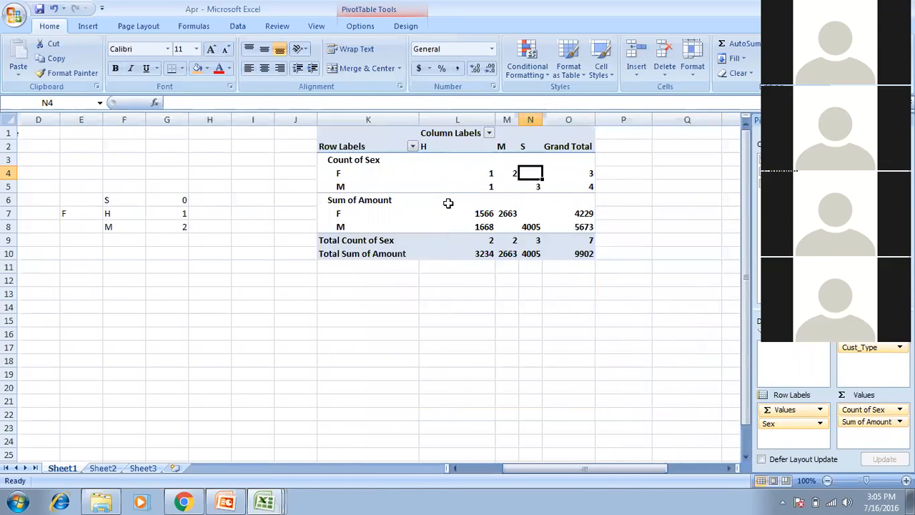
Turn on Classic PivotTable layout in the PivotTable Options Display settings.
right_click(450, 205)
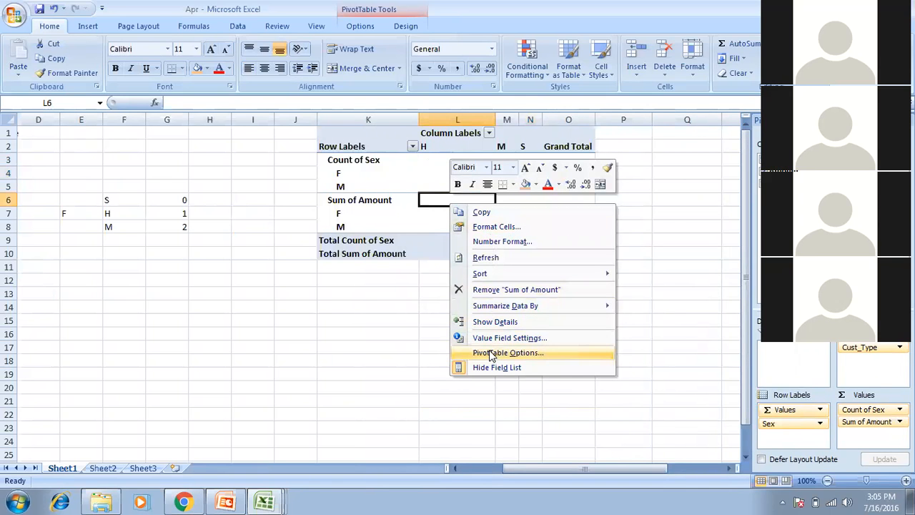
left_click(489, 352)
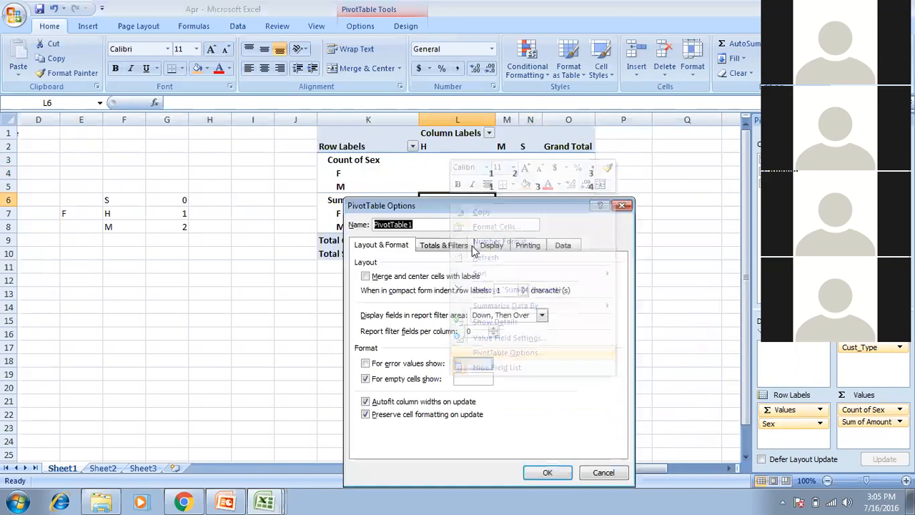
left_click(491, 245)
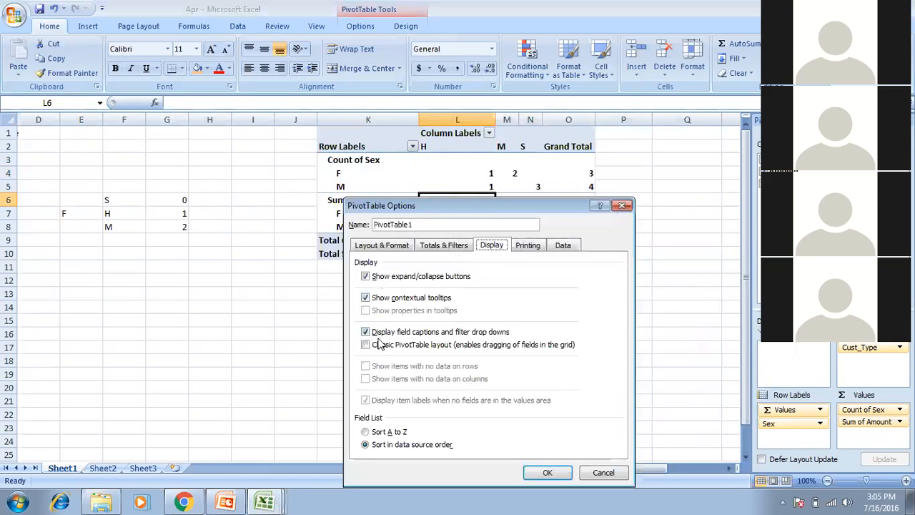
left_click(365, 345)
left_click(547, 472)
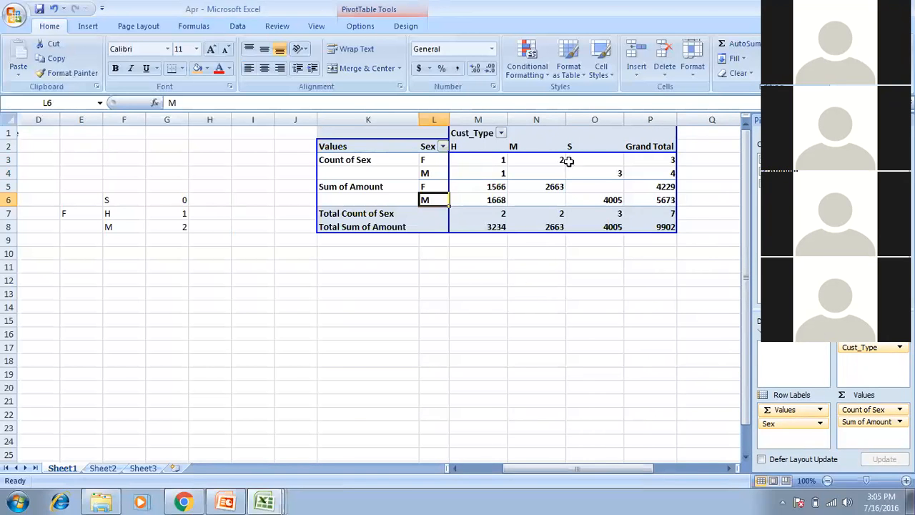
Fill the pivot's female M-type count N3 (2) and sum N5 (2663) green.
left_click(432, 159)
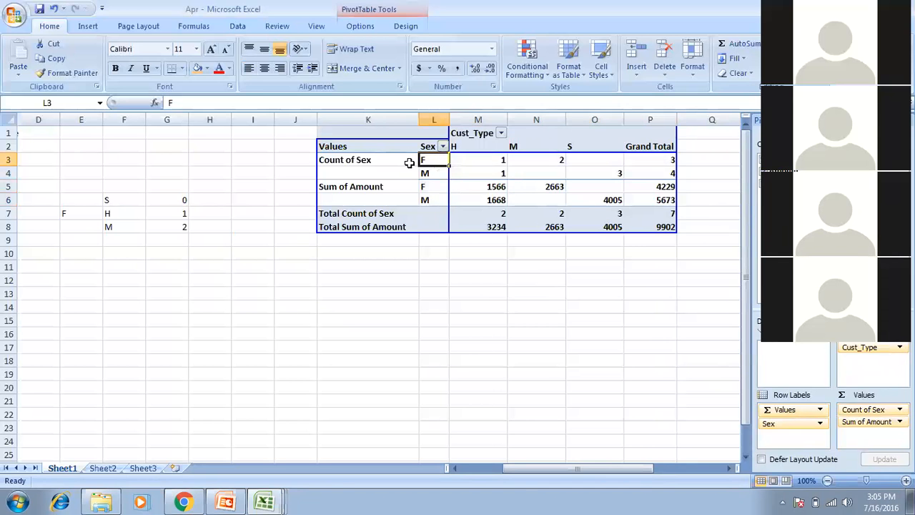
left_click(547, 159)
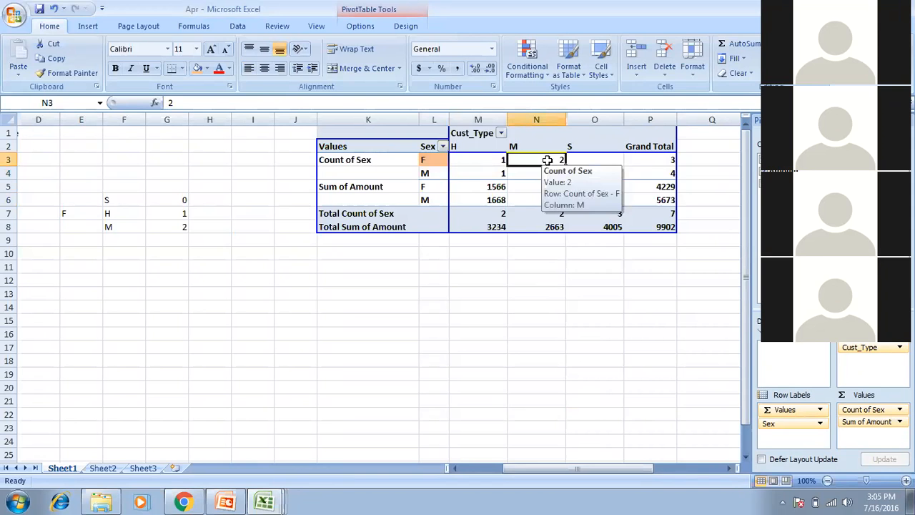
left_click(207, 68)
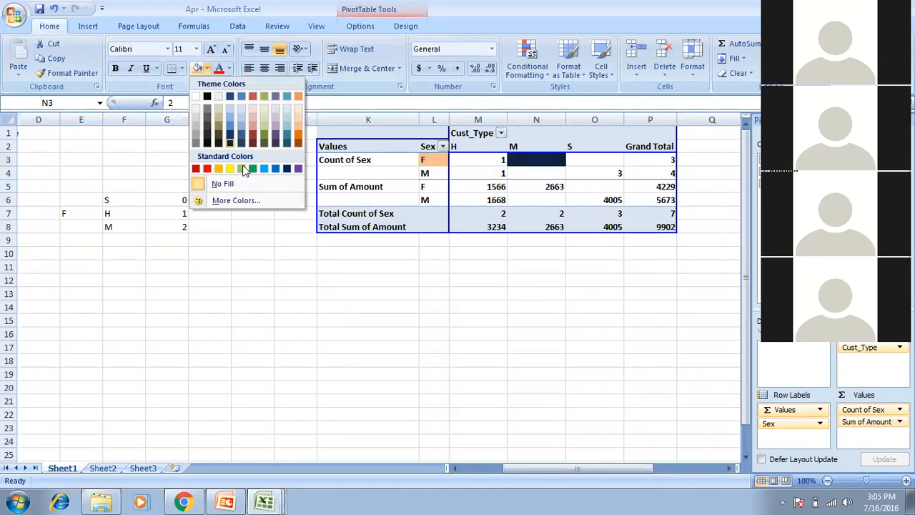
left_click(254, 168)
left_click(535, 187)
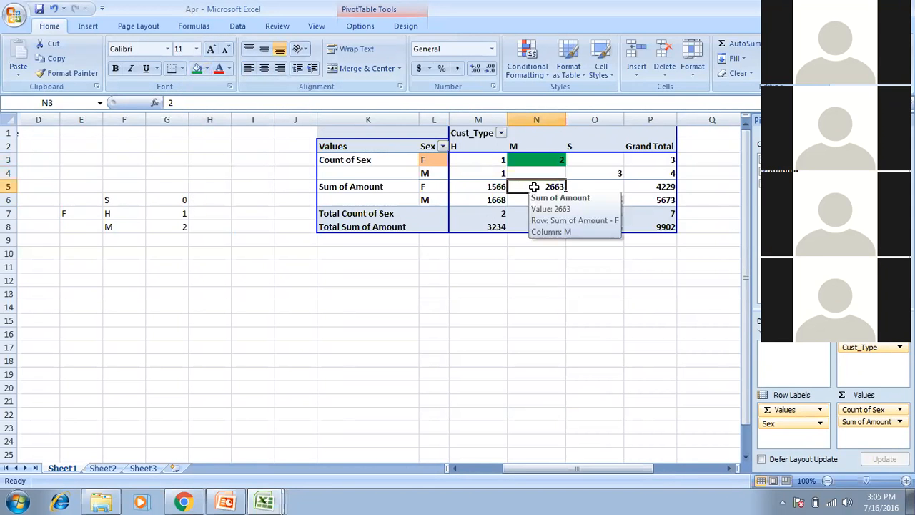
left_click(199, 71)
Fill the source Sex cells A6:A8 green.
left_click_drag(577, 468, 536, 468)
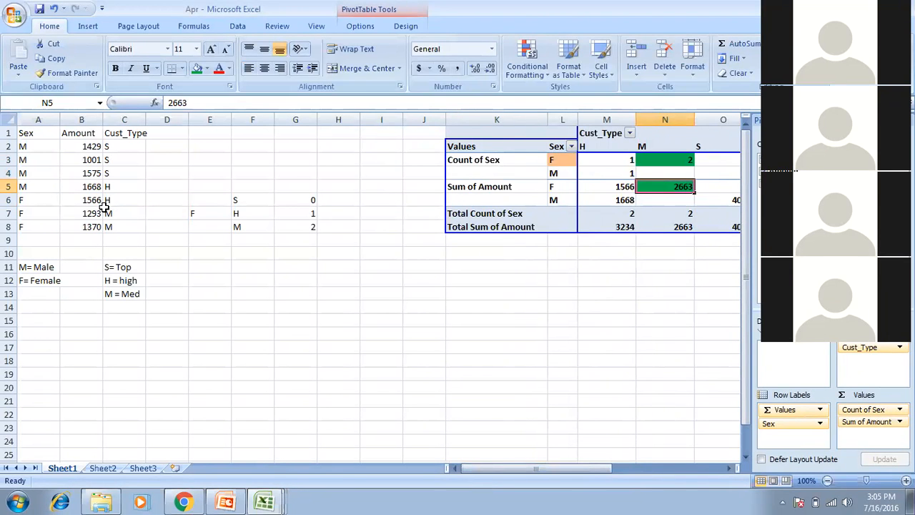
left_click_drag(29, 197, 35, 226)
left_click(196, 68)
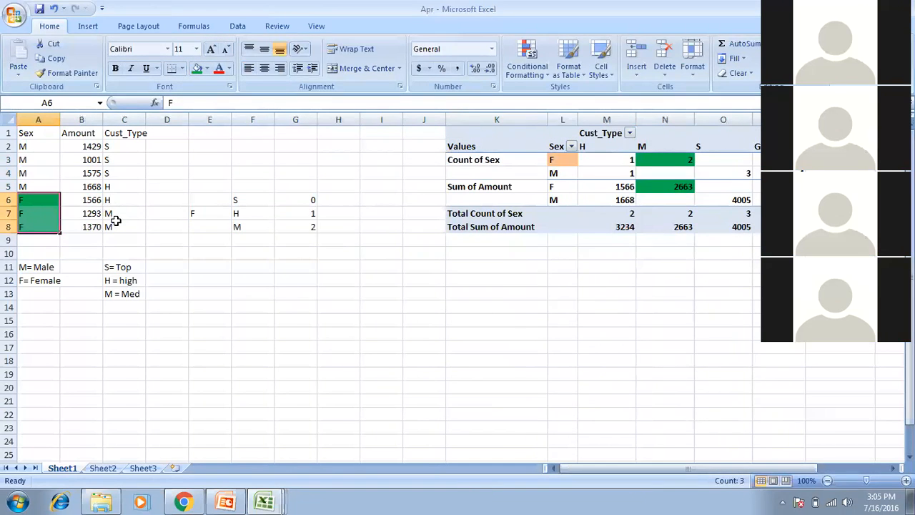
Fill C7:C8 orange, then select B7:B8 and the pivot sum 2663 to compare.
left_click_drag(117, 214, 121, 231)
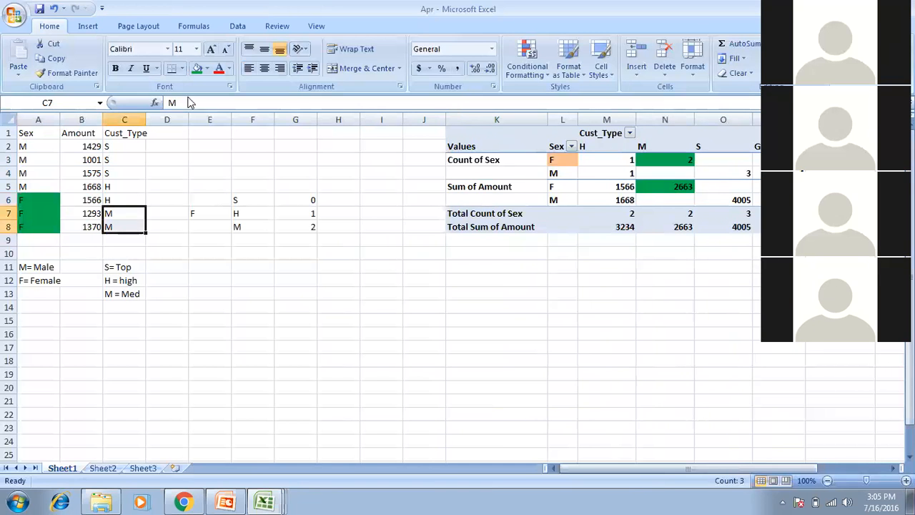
left_click(206, 68)
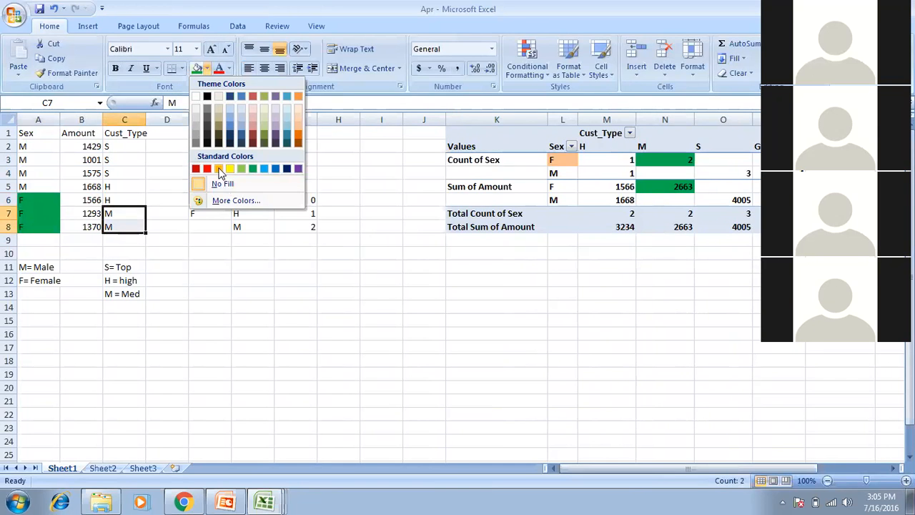
left_click(218, 168)
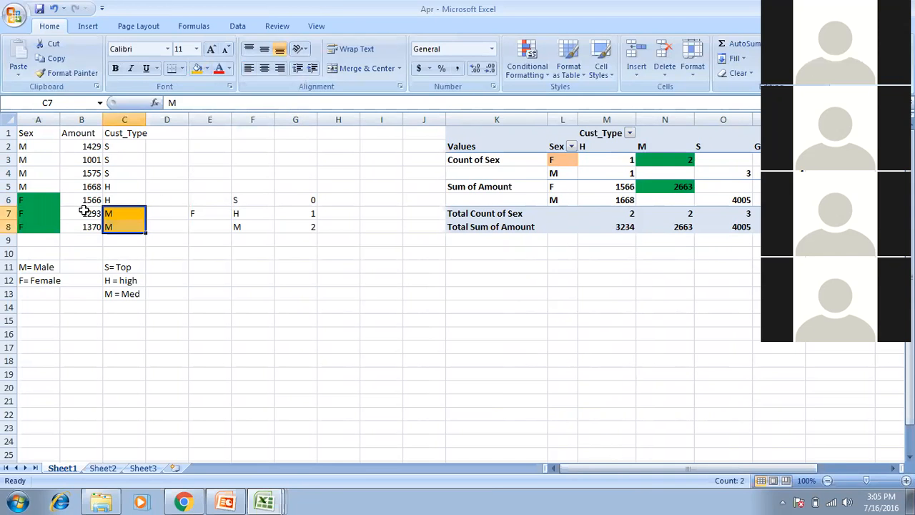
left_click_drag(82, 213, 85, 227)
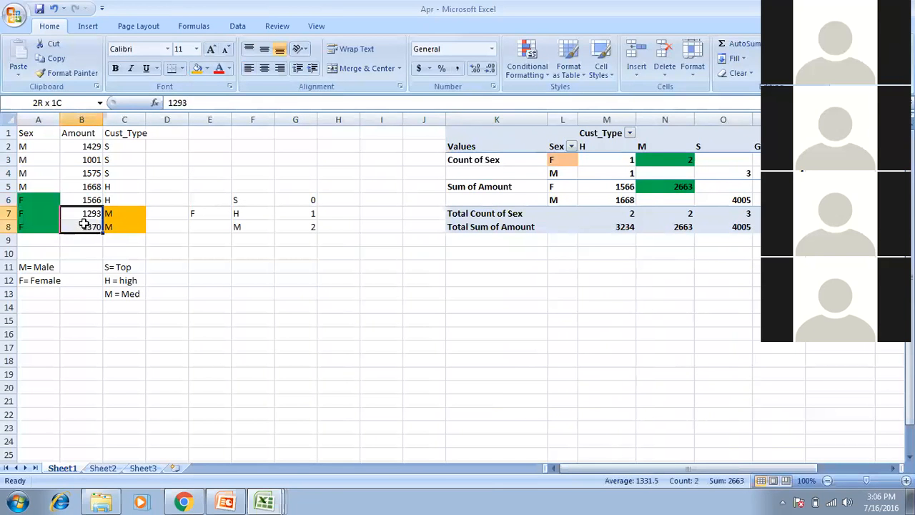
left_click(658, 191)
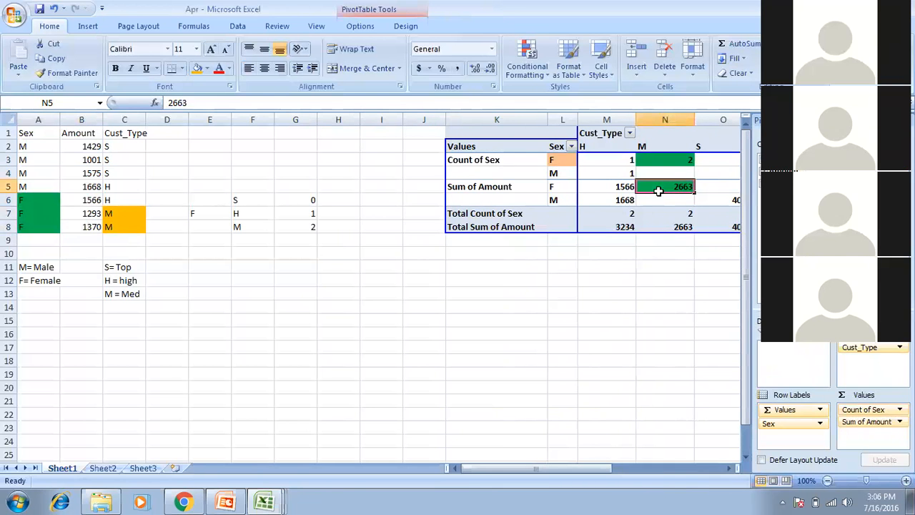
mouse_move(659, 205)
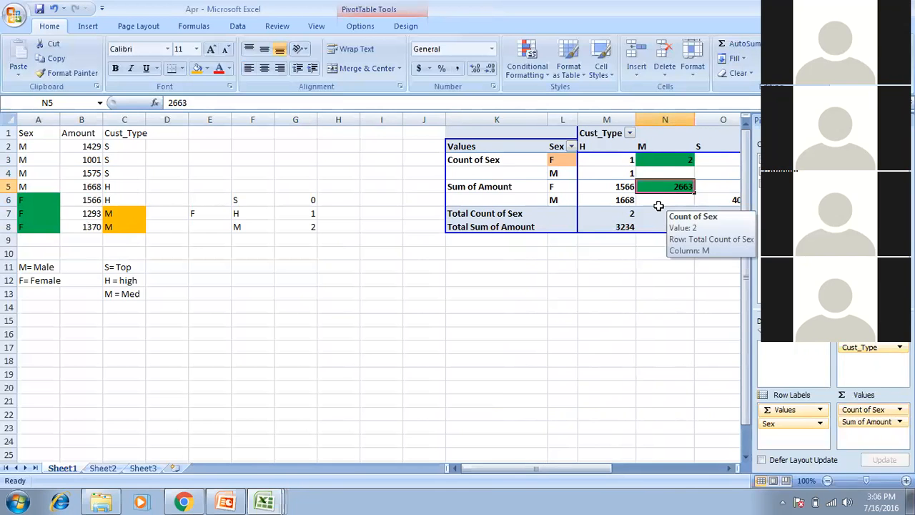
Enter =SUM(B7:B8) in E10 (2663), shade it orange, and select N5 to compare.
left_click(199, 255)
type("=")
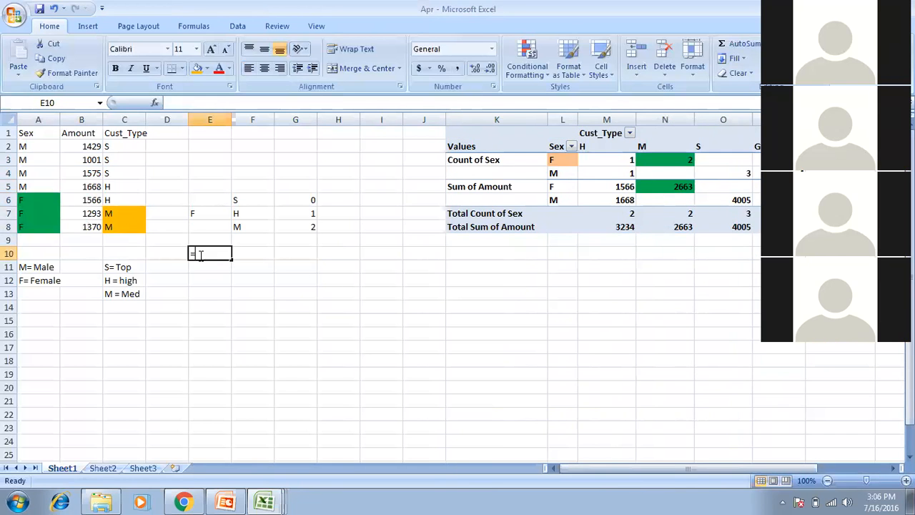
type("sum")
key("Tab")
left_click(78, 215)
left_click_drag(79, 216, 78, 230)
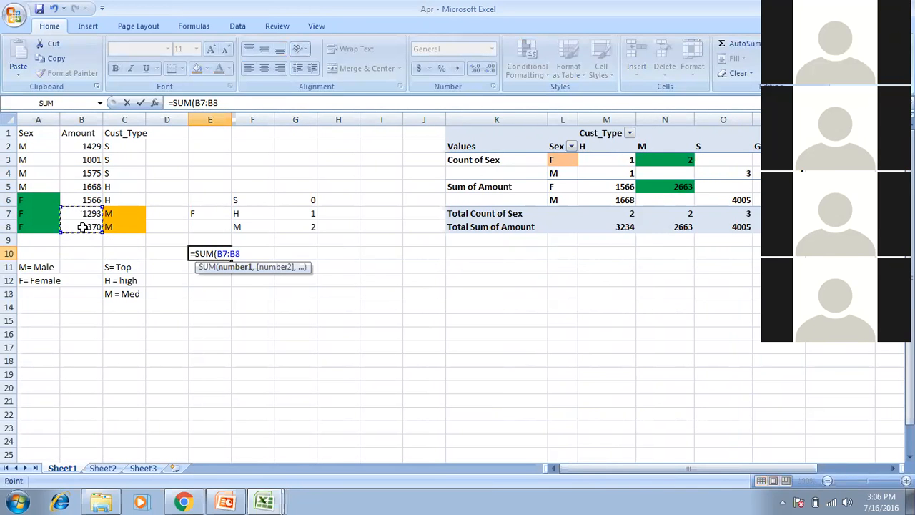
key("Return")
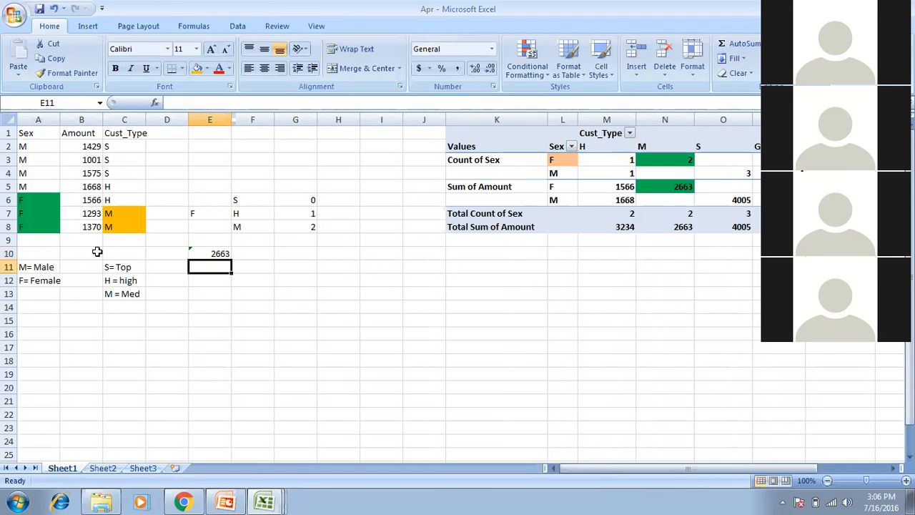
left_click(201, 254)
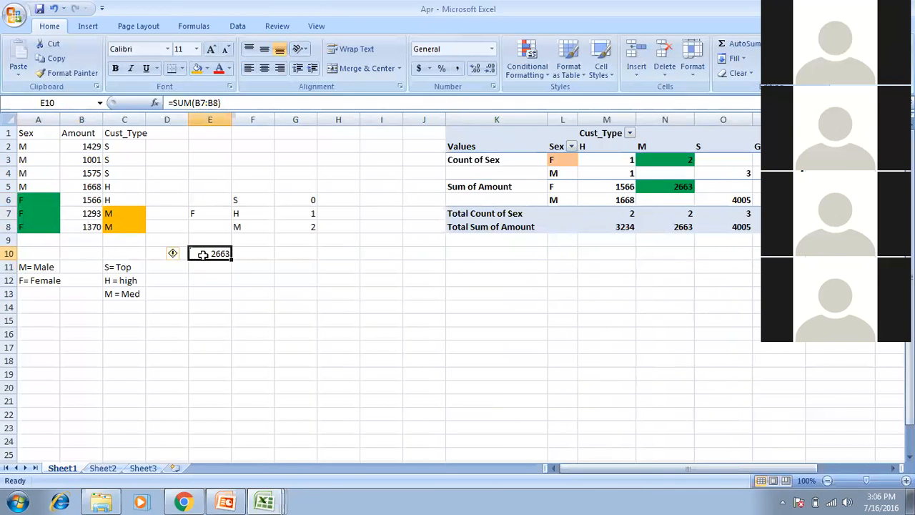
left_click(198, 70)
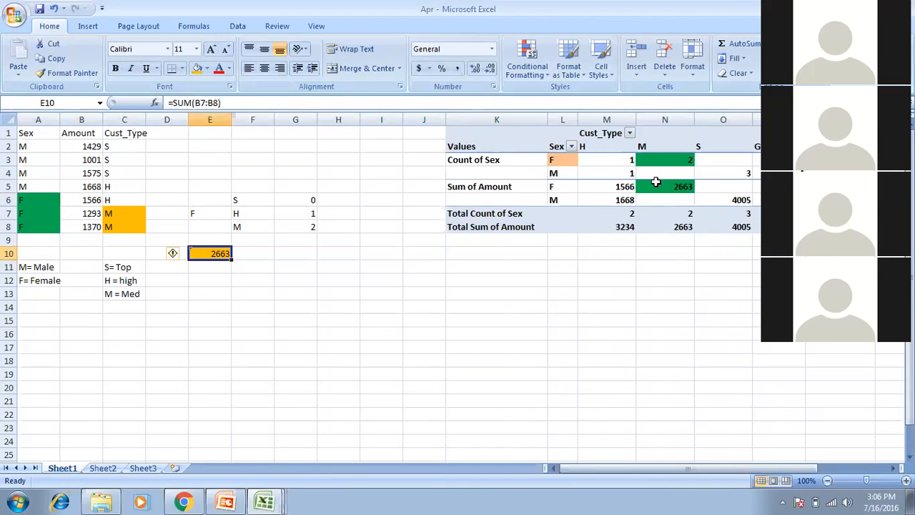
left_click(655, 185)
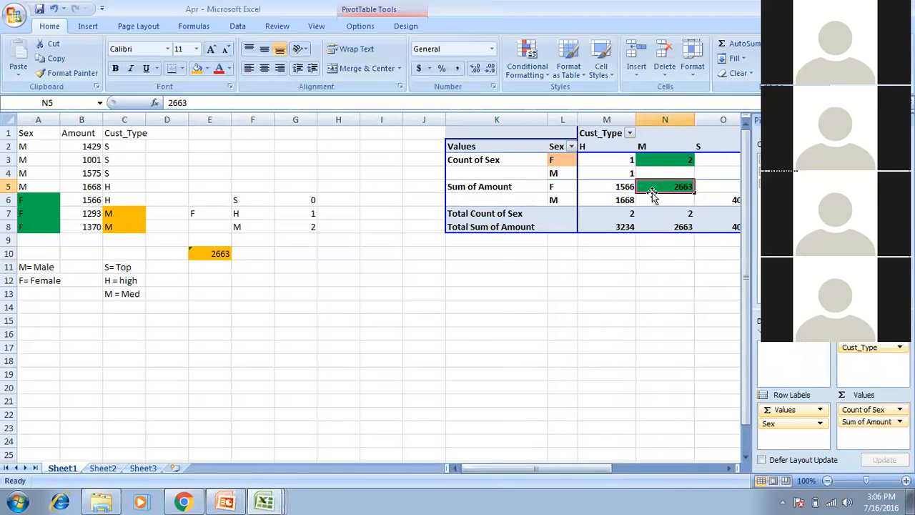
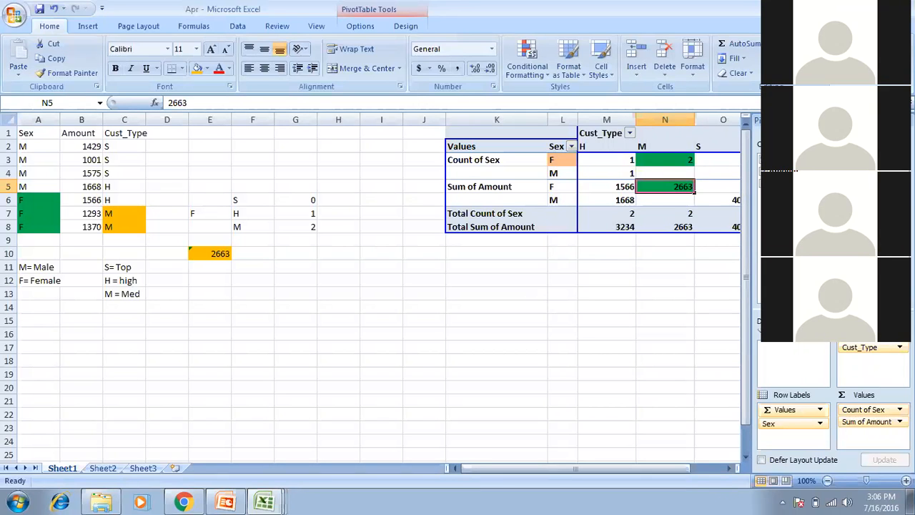
Show the open workbook windows: Book1, Apr, Feb, Jan, July, June, Mar and May.
left_click(265, 502)
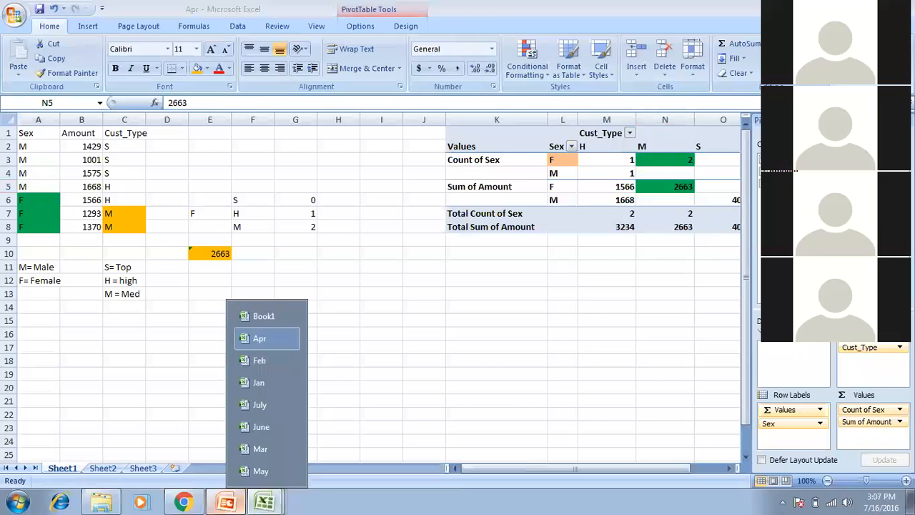
Present the slides from Pivot Table through slide 10, Charts, then go back to the Apr workbook.
left_click(225, 501)
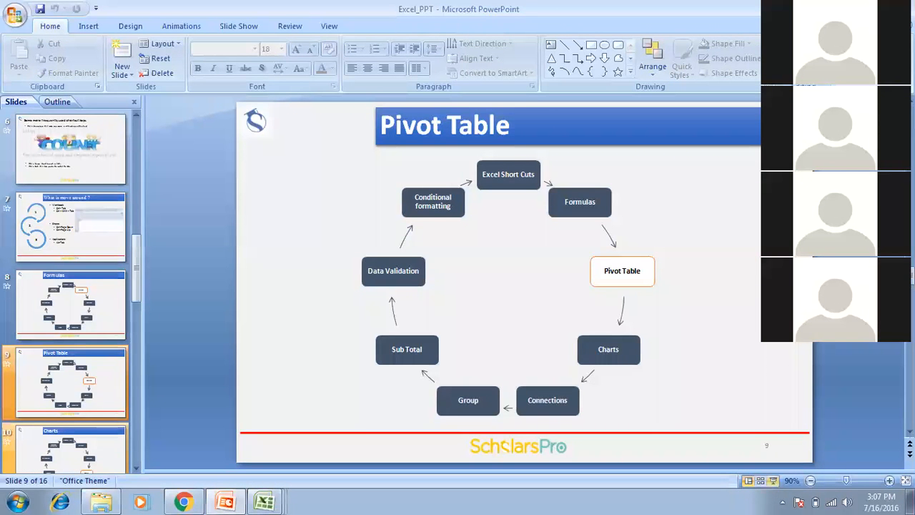
key("shift+F5")
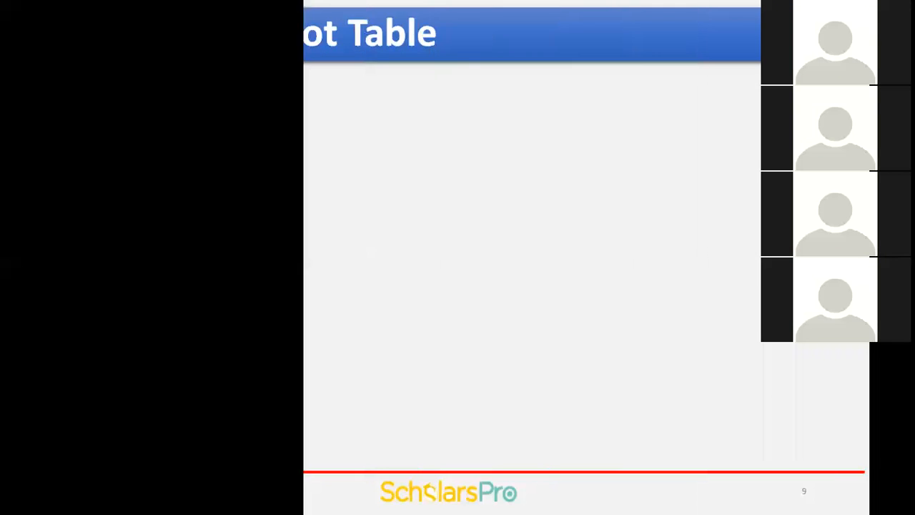
key("Right")
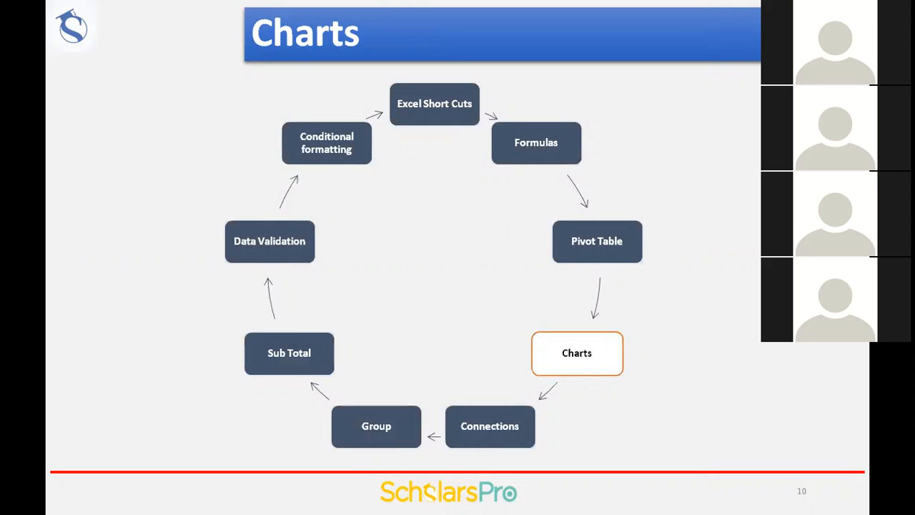
key("Escape")
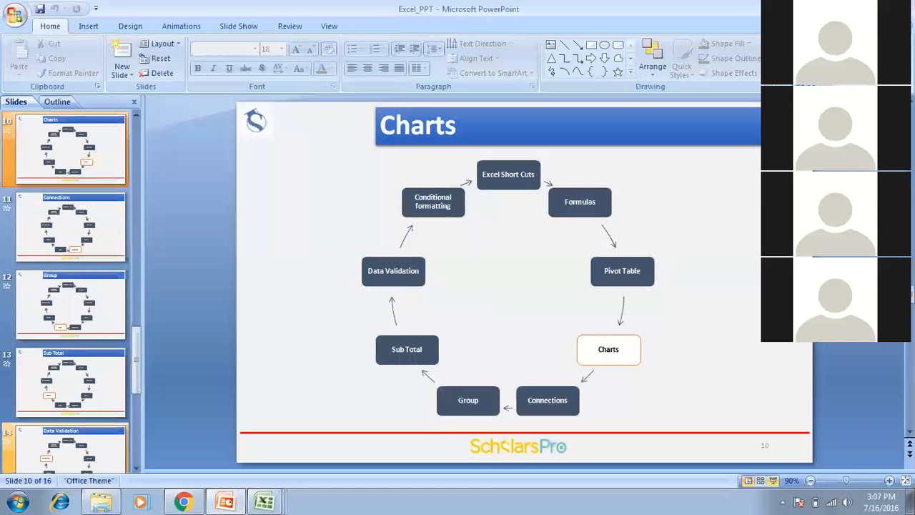
left_click(264, 502)
left_click(264, 316)
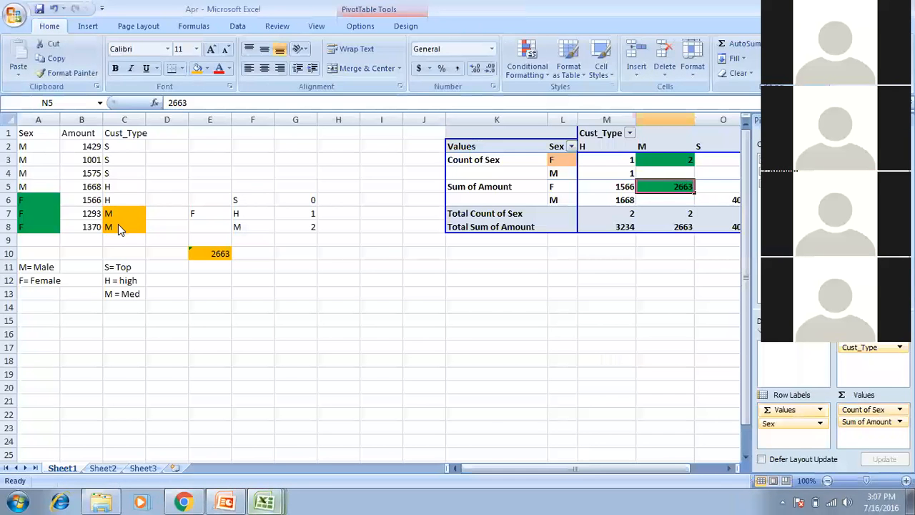
Copy the data table A1:C8 and paste it at A17.
key("ctrl+Home")
key("shift+Right")
key("shift+Right")
key("shift+Down")
key("shift+Down")
key("shift+Down")
key("shift+Down")
key("shift+Down")
key("shift+Down")
key("shift+Down")
key("ctrl+c")
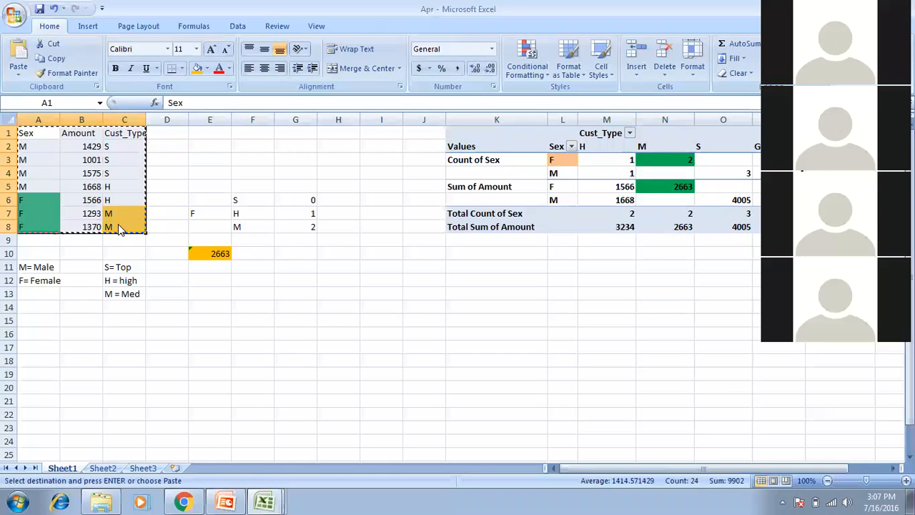
key("Down")
key("Down")
key("Down")
key("Down")
key("Down")
key("Down")
key("Down")
key("Down")
key("Down")
key("Down")
key("Down")
key("Down")
key("Down")
key("Down")
key("Down")
key("Down")
key("Down")
key("Down")
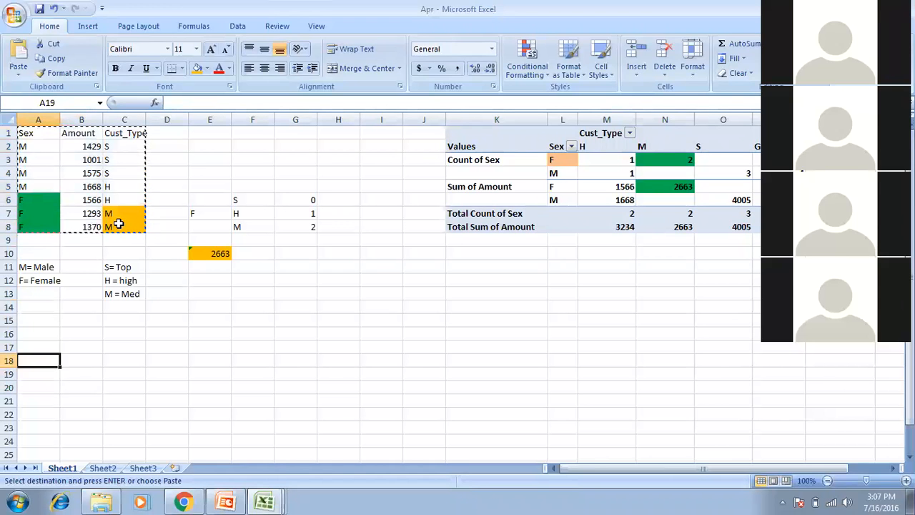
key("ctrl+v")
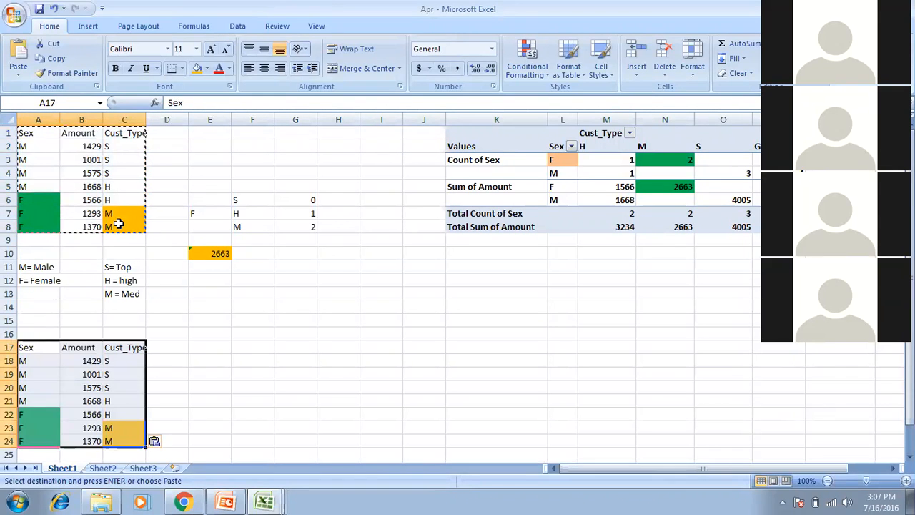
key("Right")
Enter the labels M and F in F19:F20.
key("Right")
key("Right")
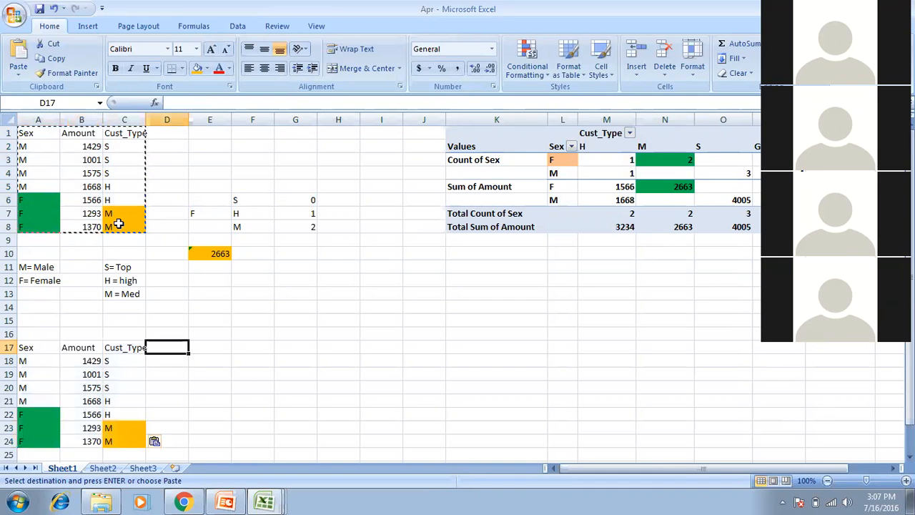
key("Right")
key("Right")
key("Down")
key("Down")
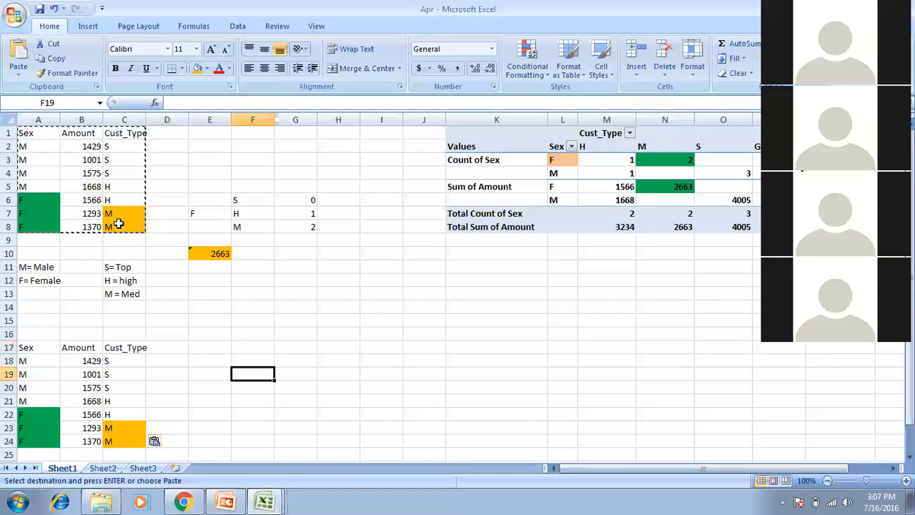
type("M")
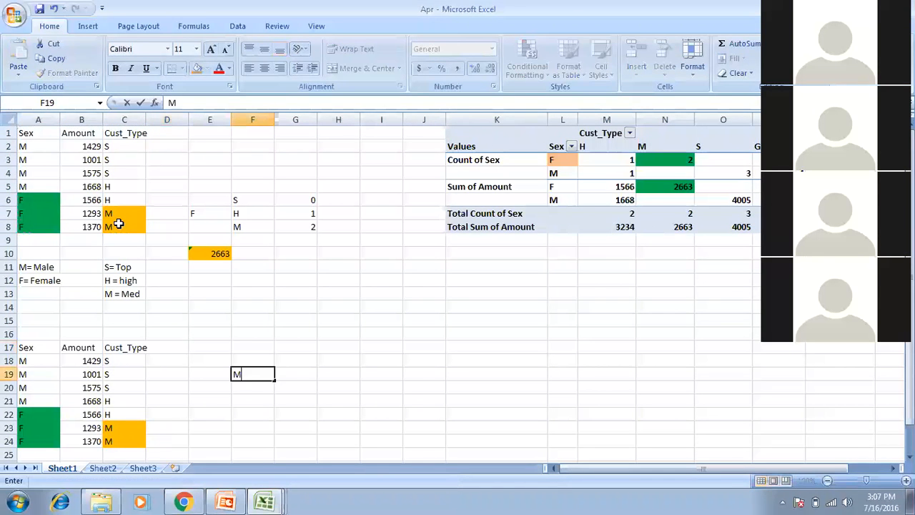
key("Return")
type("F")
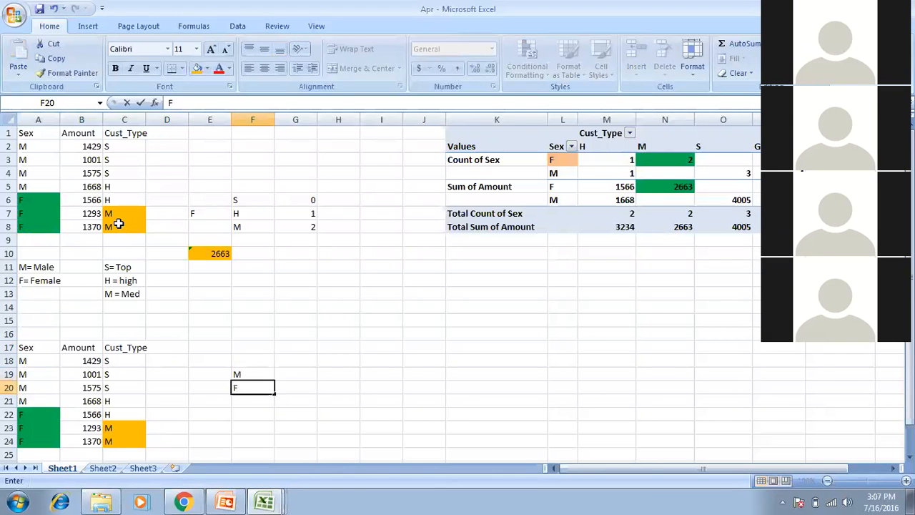
key("Up")
Total the M amounts with =SUM(B18:B21) in G19, giving 5673.
key("Right")
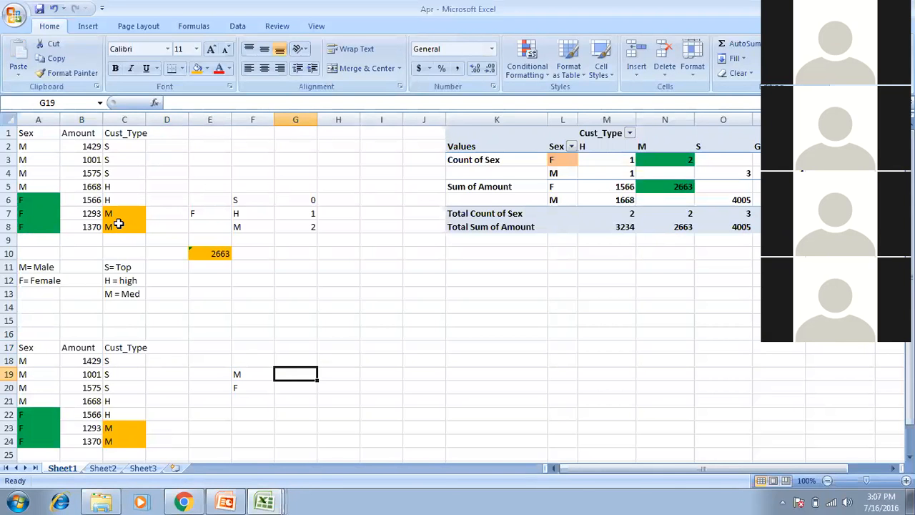
type("=sum")
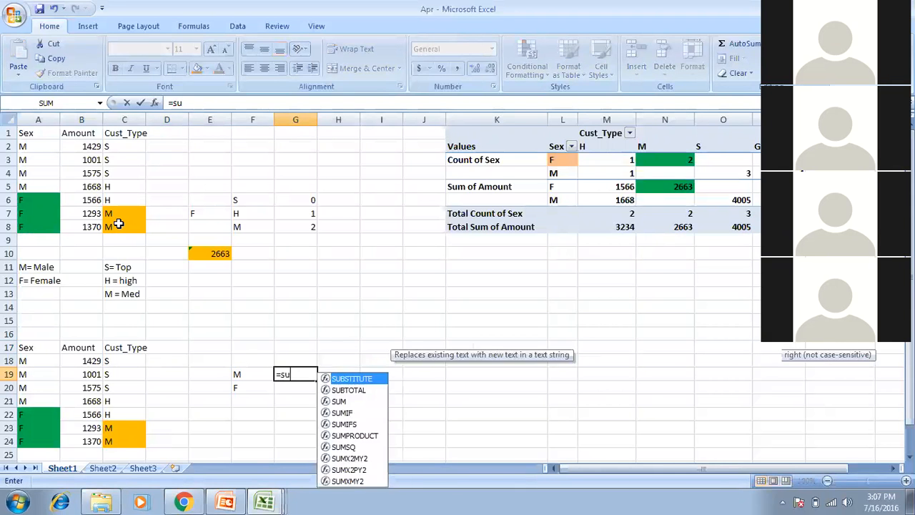
key("Tab")
key("Left")
key("Left")
key("Left")
key("Left")
key("Left")
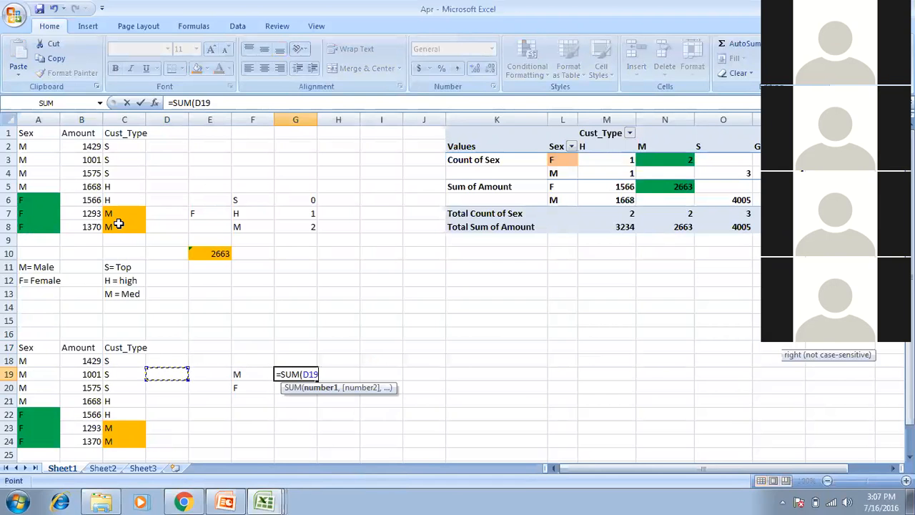
key("Up")
key("shift+Down")
key("shift+Down")
key("shift+Down")
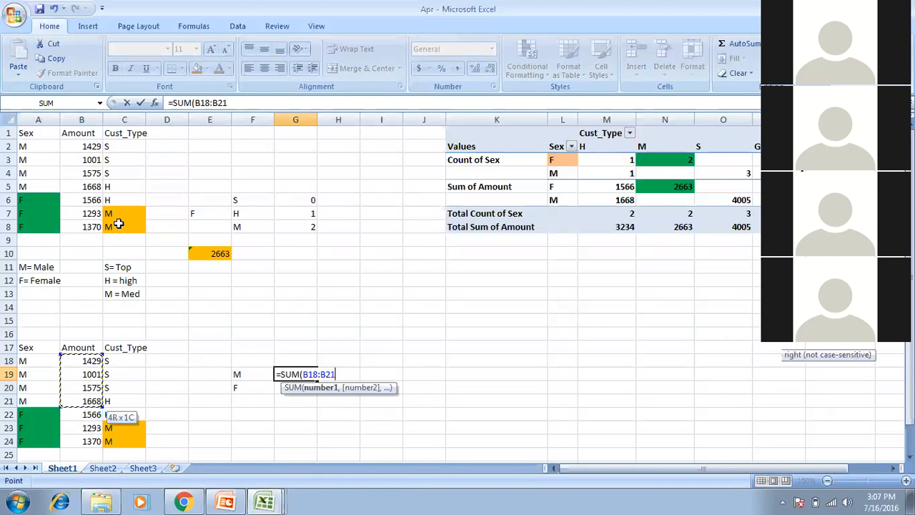
type(")")
key("Return")
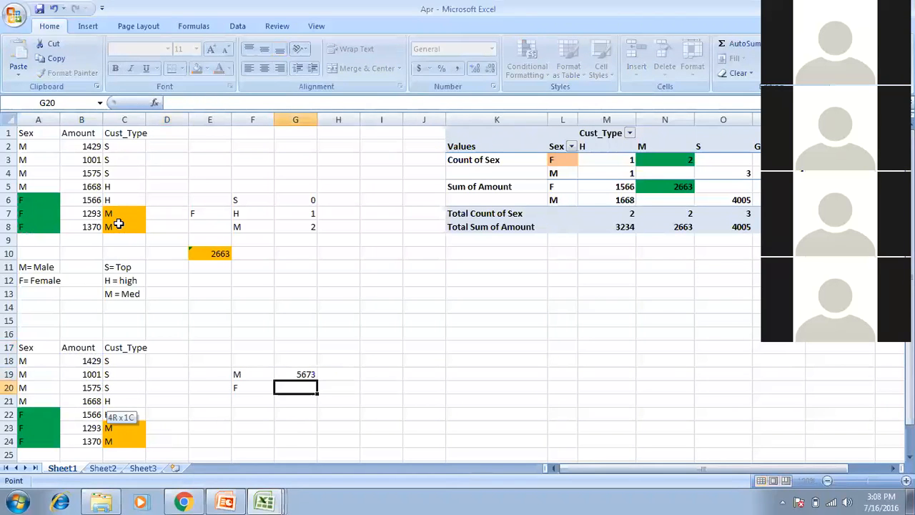
Total the F amounts with =SUM(B22:B24) in G20, giving 4229.
type("=sum")
key("Tab")
key("Left")
key("Left")
key("Left")
key("Left")
key("Left")
key("Down")
key("Down")
key("shift+Down")
key("shift+Down")
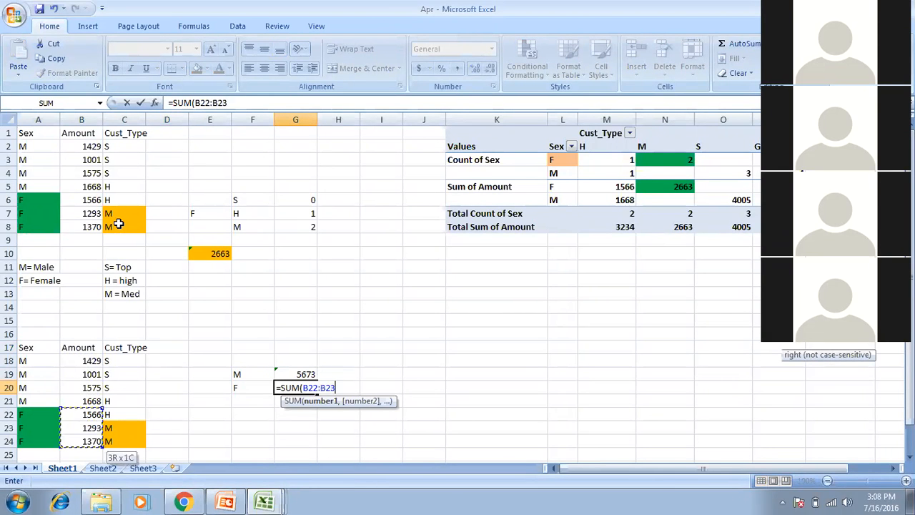
type(")")
key("Return")
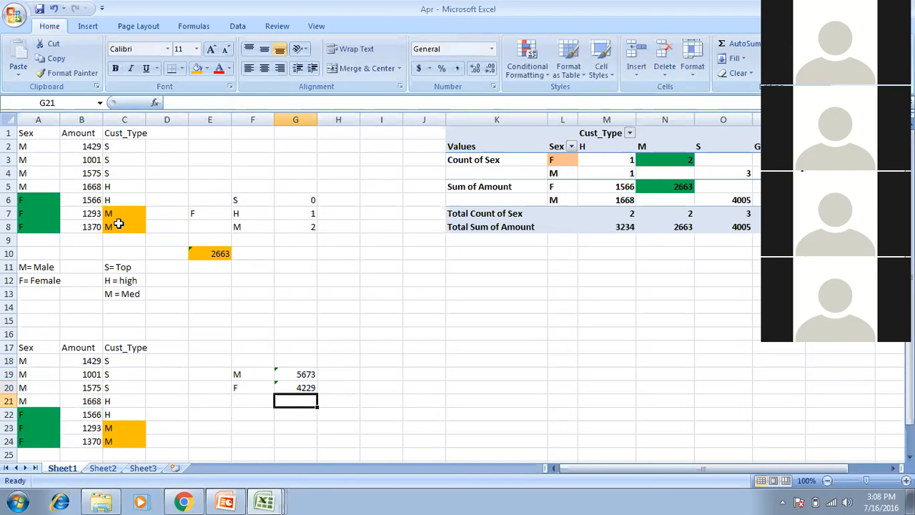
Check the M total formula in G19 next to its F19 label.
key("Up")
key("Up")
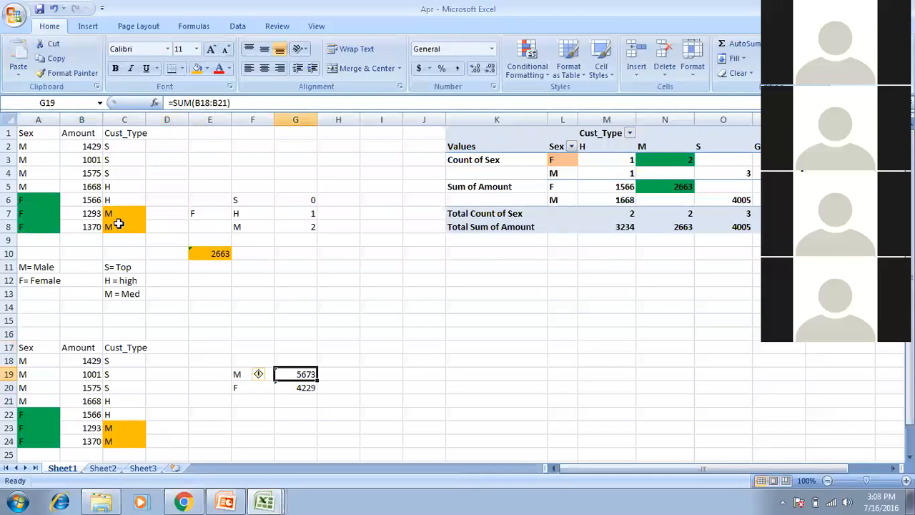
key("Right")
key("Left")
key("Left")
key("Up")
key("Down")
key("Right")
key("Left")
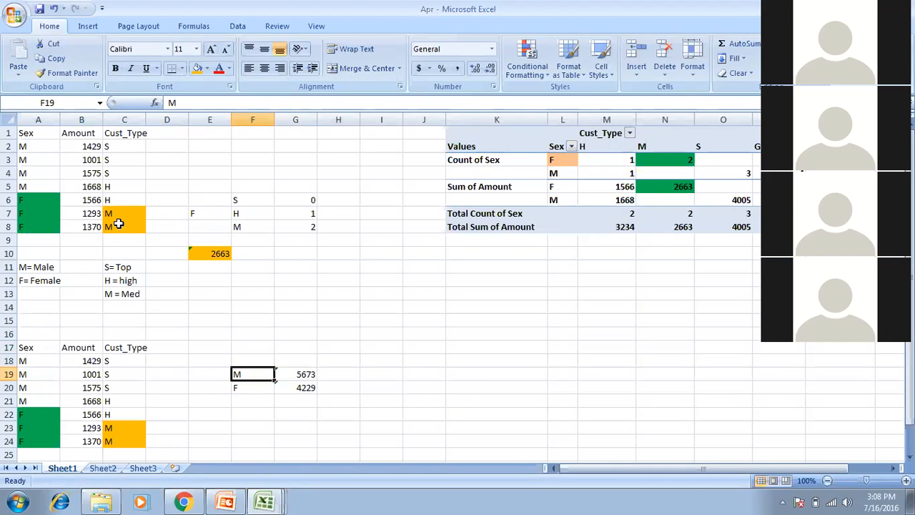
Insert a 2-D pie chart of the F19:G20 totals and move it below the pivot table.
key("shift+Down")
key("shift+Right")
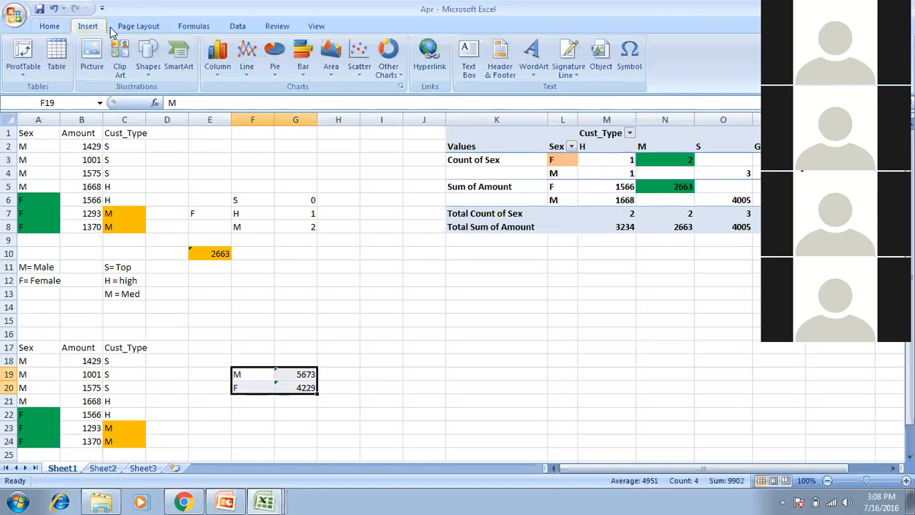
left_click(275, 52)
left_click(279, 113)
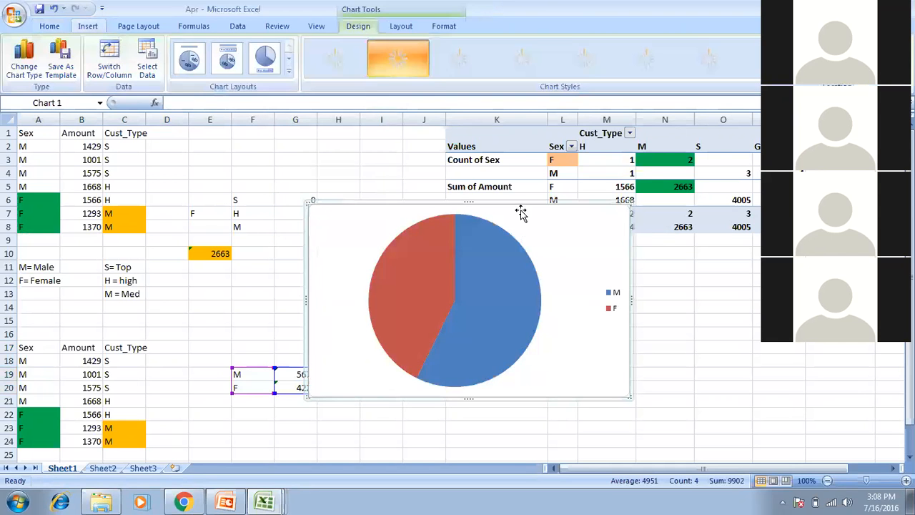
left_click_drag(544, 208, 622, 265)
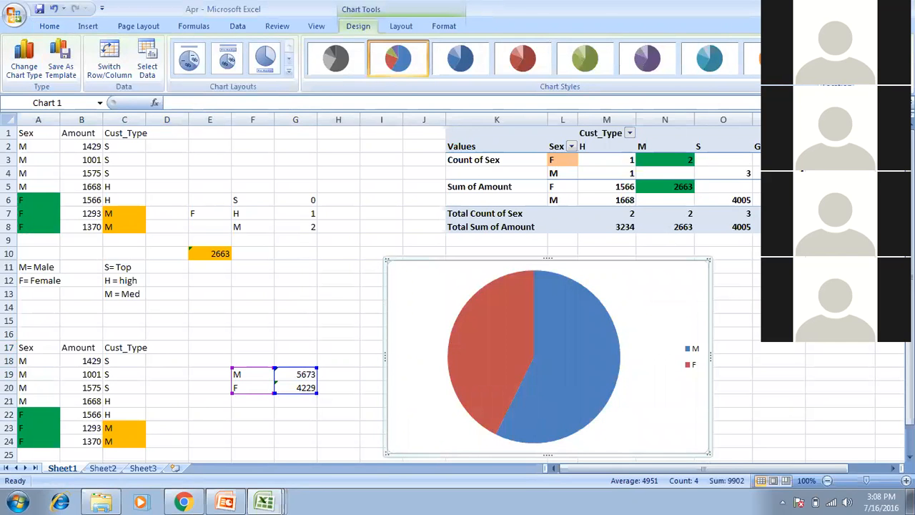
left_click(300, 374)
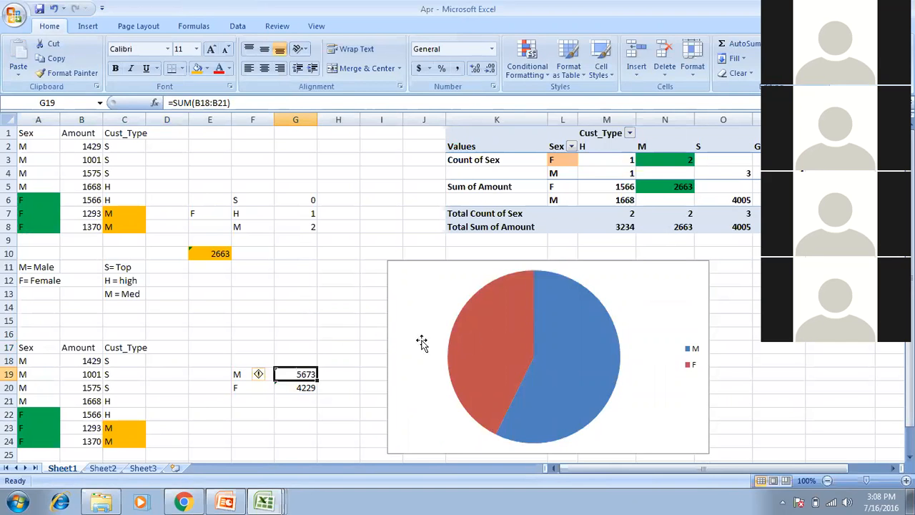
Enter =G19/SUM($G$19:$G$20) in H19 and fill it down to H20.
left_click(339, 387)
left_click(338, 373)
type("=s")
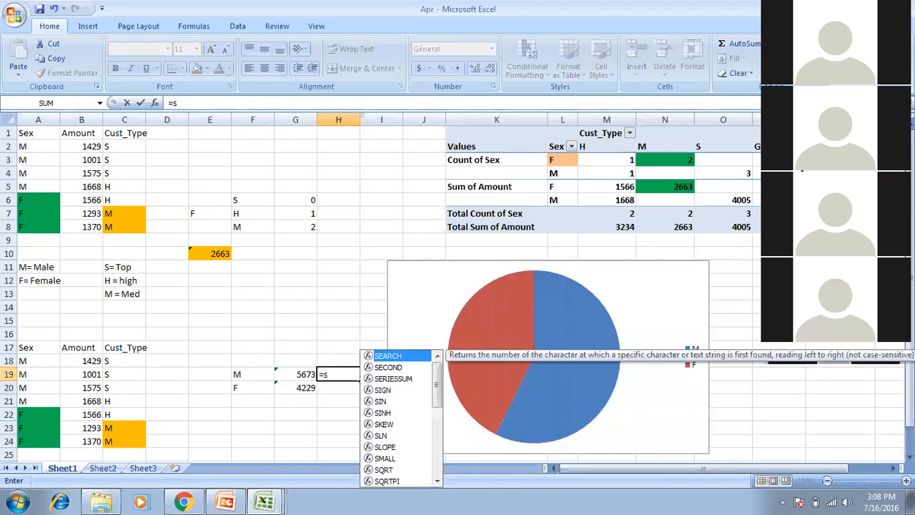
key("Escape")
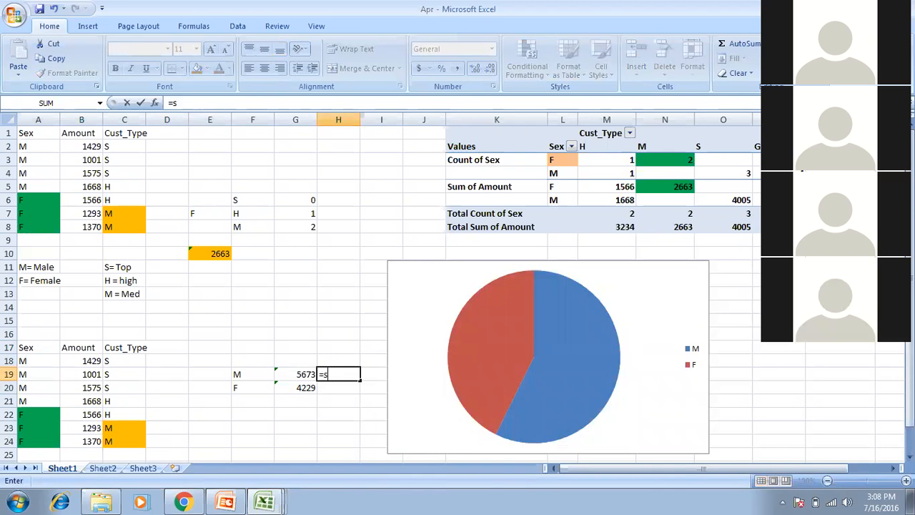
key("Left")
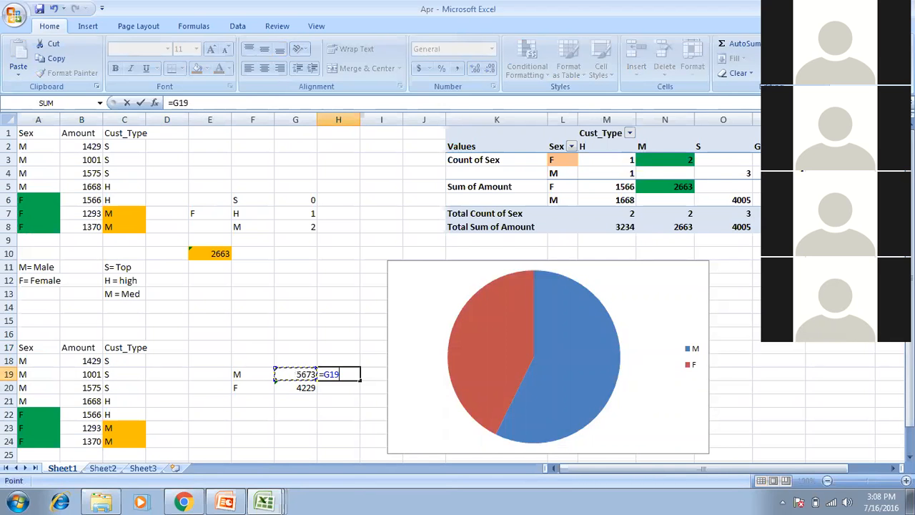
type("/SUM(G19")
left_click_drag(303, 374, 314, 390)
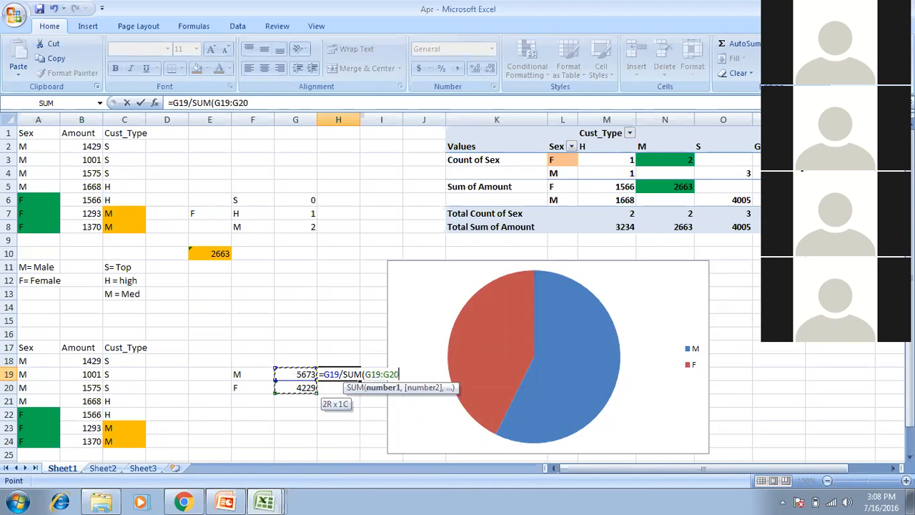
key("F4")
key("Return")
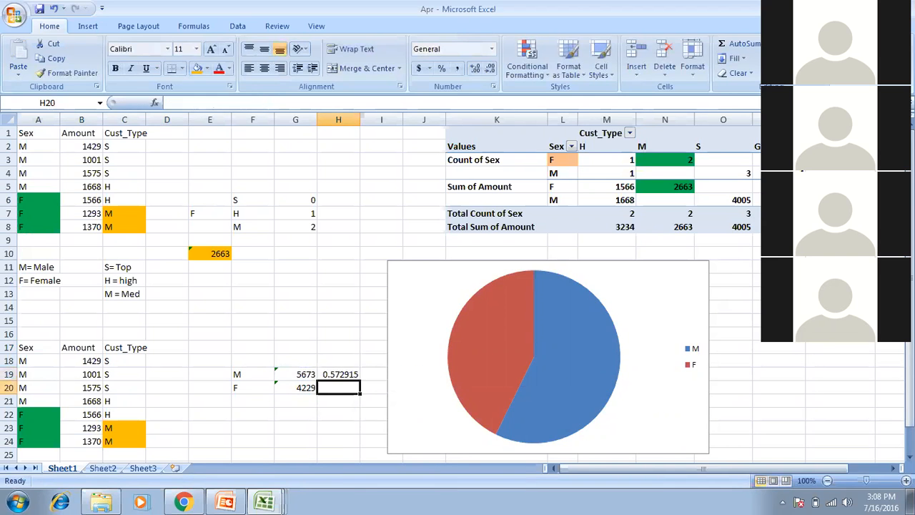
key("ctrl+d")
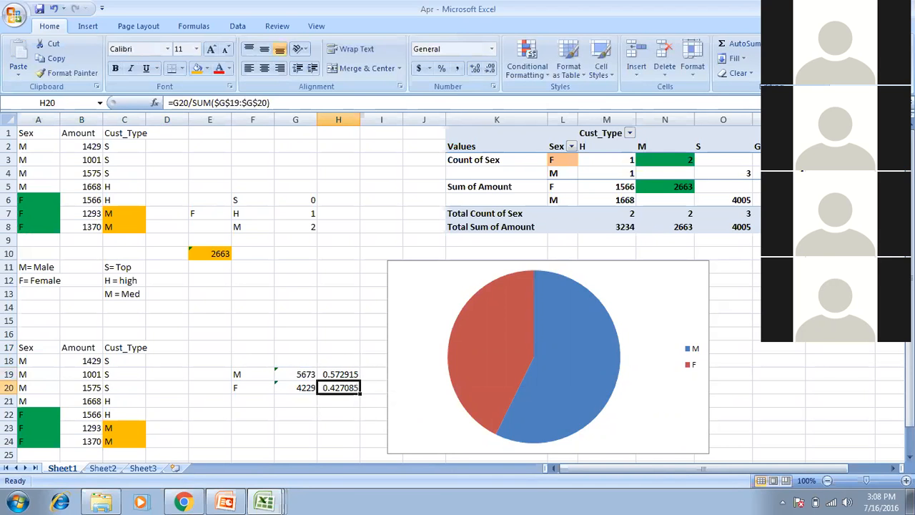
Format H19:H20 as one-decimal percentages, showing 57.3% and 42.7%.
left_click_drag(338, 374, 338, 388)
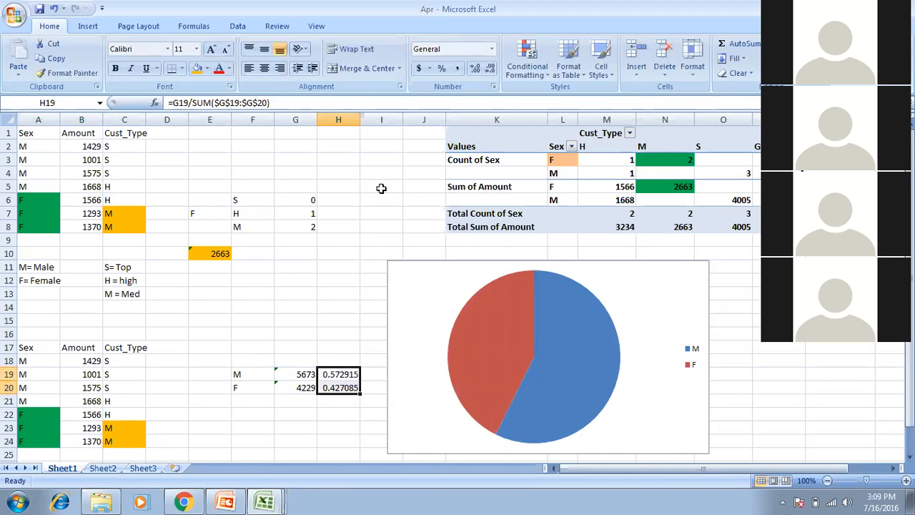
left_click(440, 68)
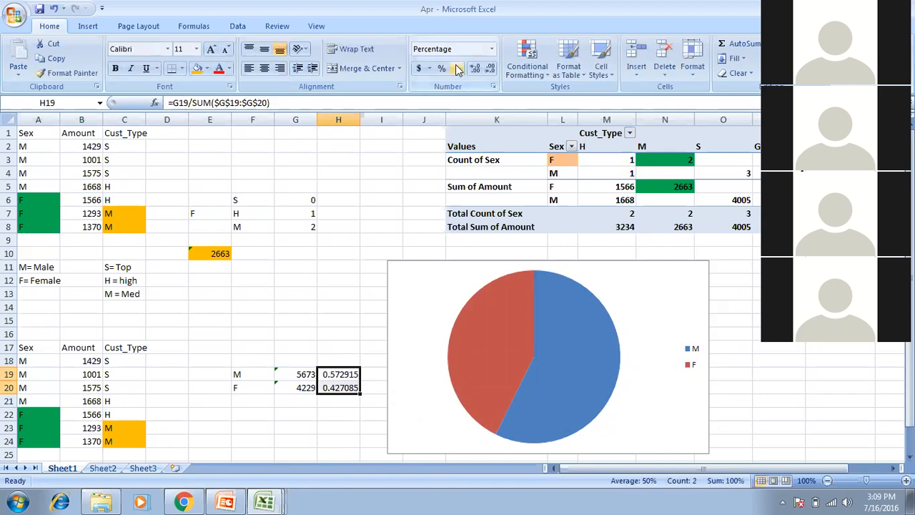
left_click(474, 68)
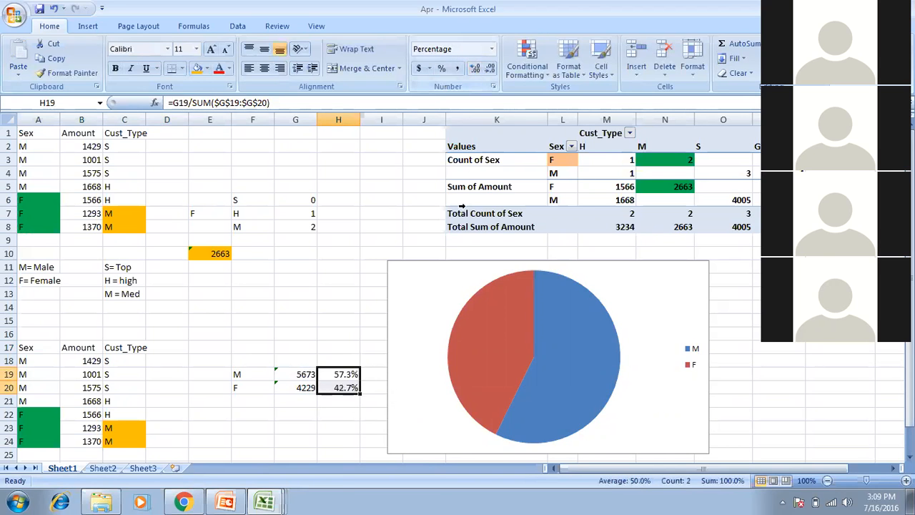
left_click(529, 332)
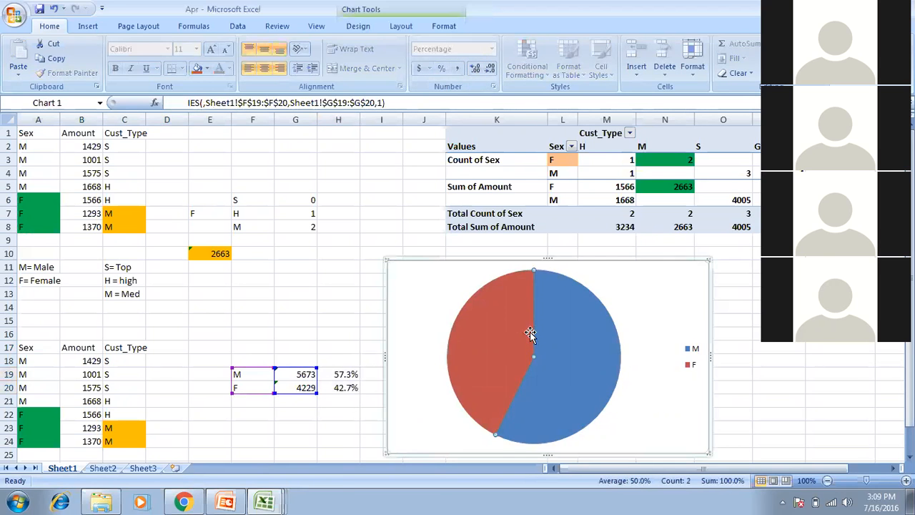
Apply Layout 1 to add a Chart Title and category-percentage labels to the pie chart.
left_click(348, 10)
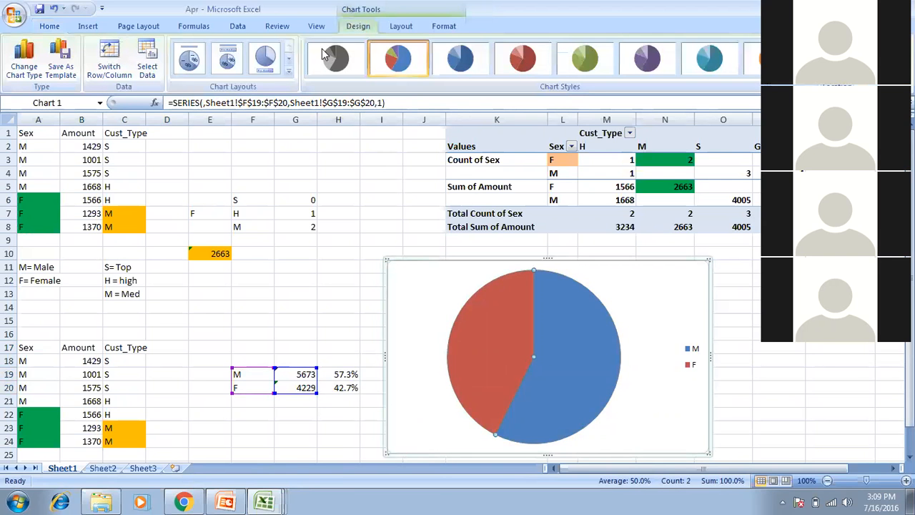
left_click(289, 73)
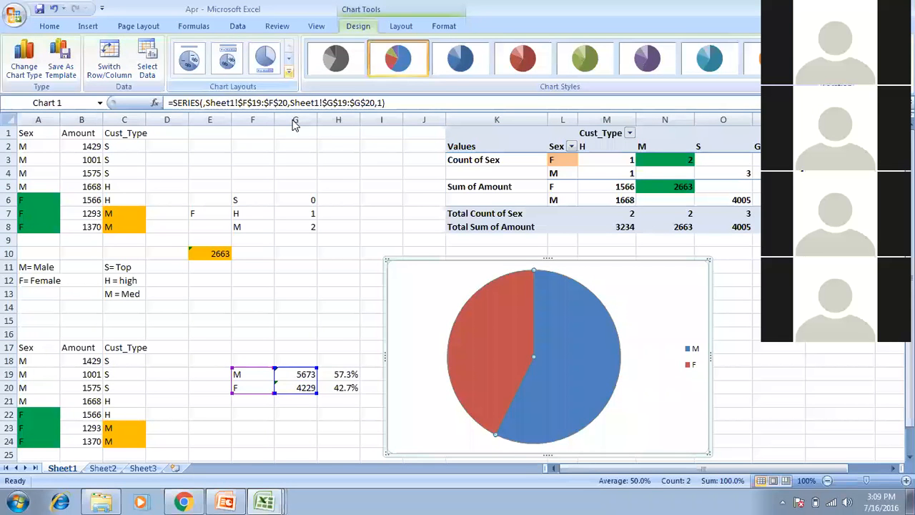
left_click(291, 74)
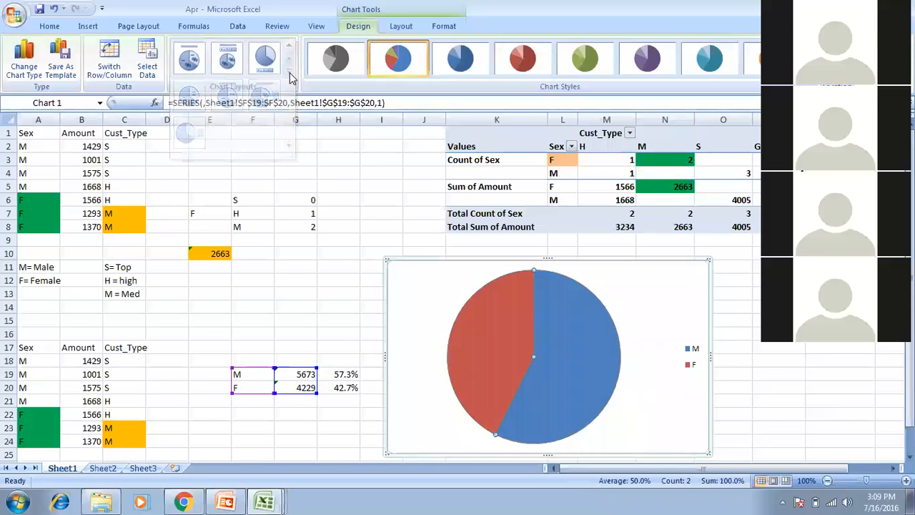
left_click(188, 59)
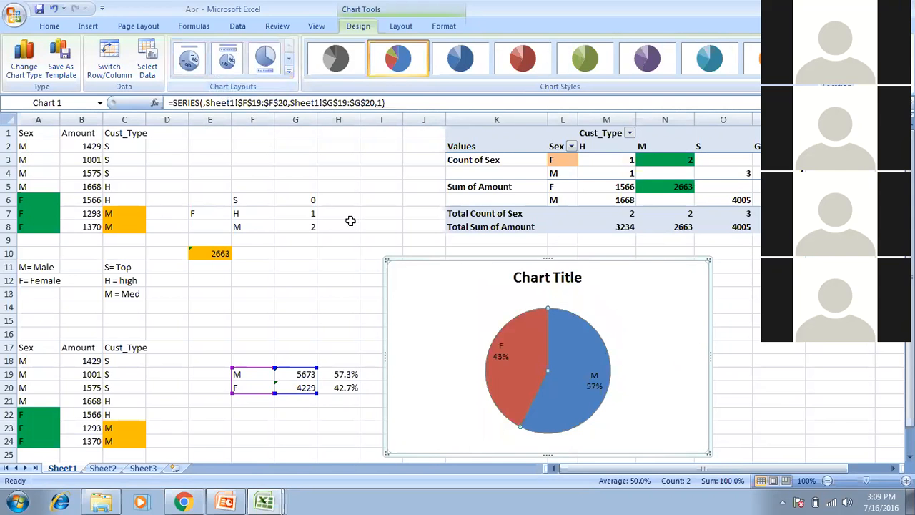
Enlarge the pie chart upward and outward to both sides.
left_click_drag(545, 256, 540, 167)
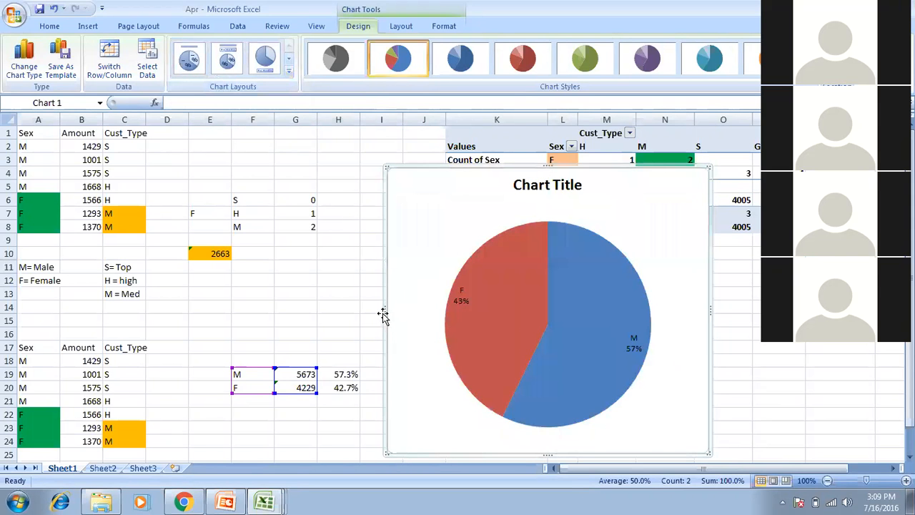
left_click_drag(386, 311, 361, 309)
left_click_drag(709, 310, 758, 310)
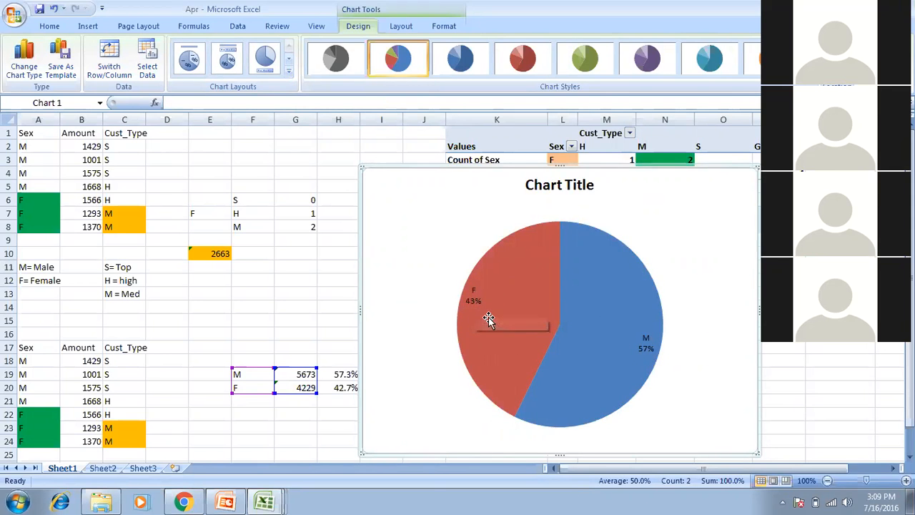
mouse_move(488, 290)
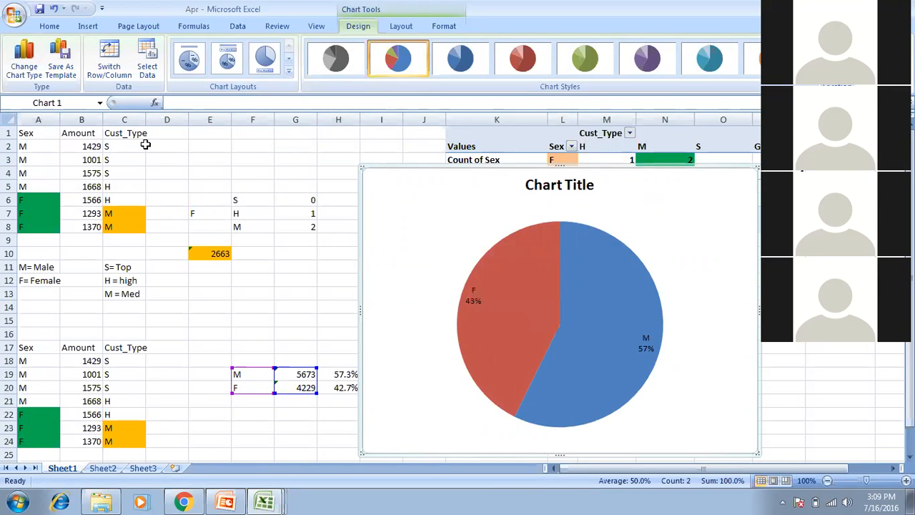
left_click_drag(86, 133, 130, 223)
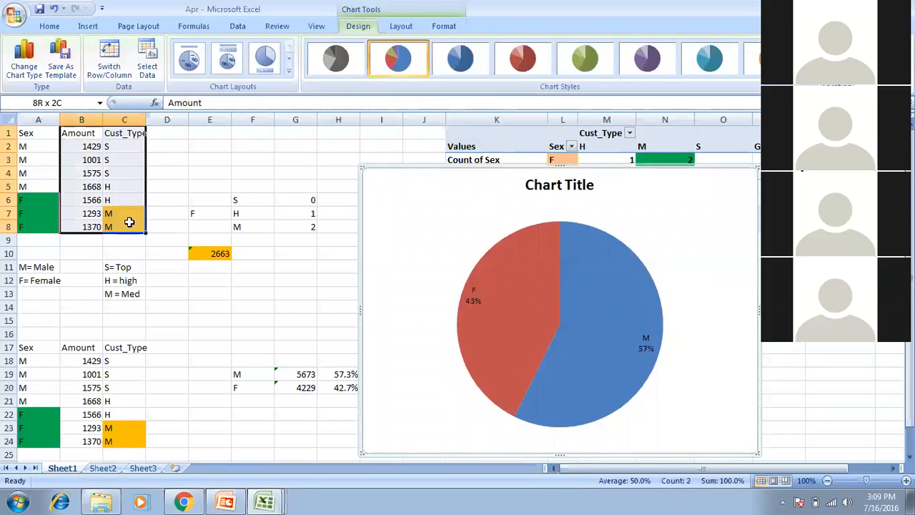
Copy the Cust_Type and Amount data B1:C8 and paste it at A33.
key("ctrl+c")
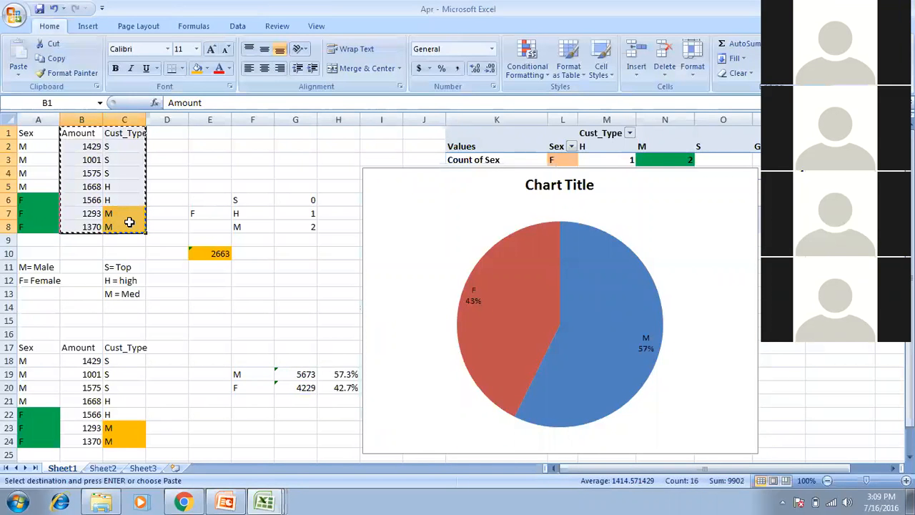
key("Down")
key("Down")
key("Down")
key("Down")
key("Down")
key("Down")
key("Down")
key("Down")
key("Down")
key("Down")
key("Down")
key("Down")
key("Down")
key("Down")
key("Down")
key("Down")
key("Down")
key("Down")
key("Down")
key("Down")
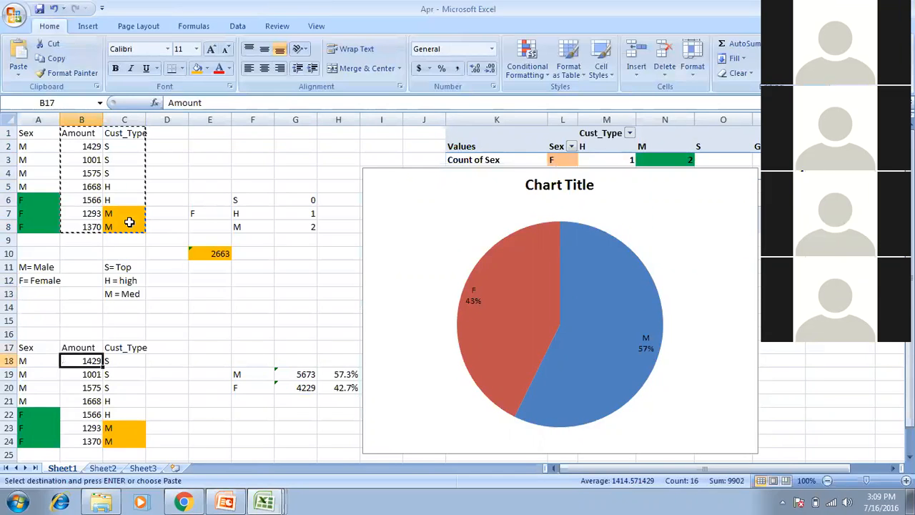
left_click(47, 346)
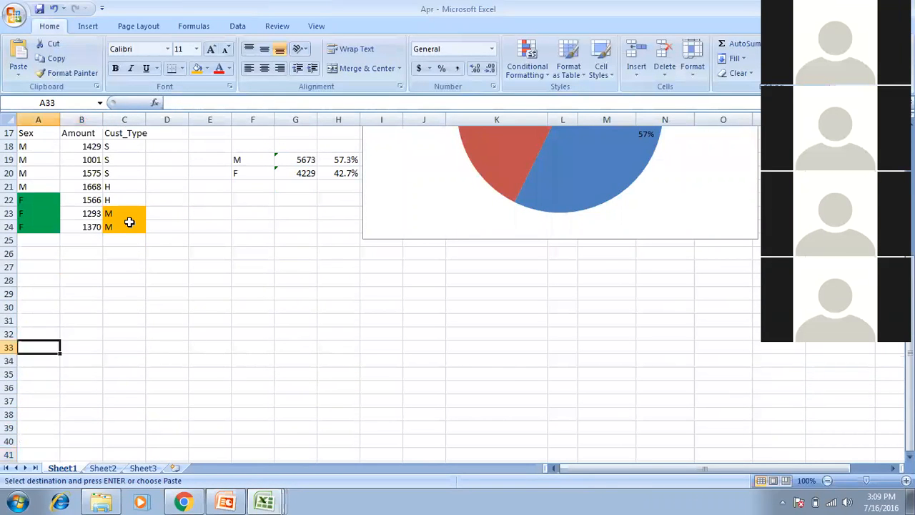
key("ctrl+v")
Move the pasted Amount values into C33:C40 after the Cust_Type column.
left_click_drag(47, 348, 46, 401)
key("shift+Down")
key("shift+Down")
key("shift+Down")
key("shift+Down")
key("shift+Down")
key("shift+Down")
key("shift+Down")
key("shift+Up")
key("shift+Up")
key("shift+Up")
key("shift+Up")
key("ctrl+c")
key("Right")
key("Right")
key("Right")
key("Left")
key("ctrl+v")
key("Right")
key("Right")
key("Down")
key("Right")
key("Down")
key("Down")
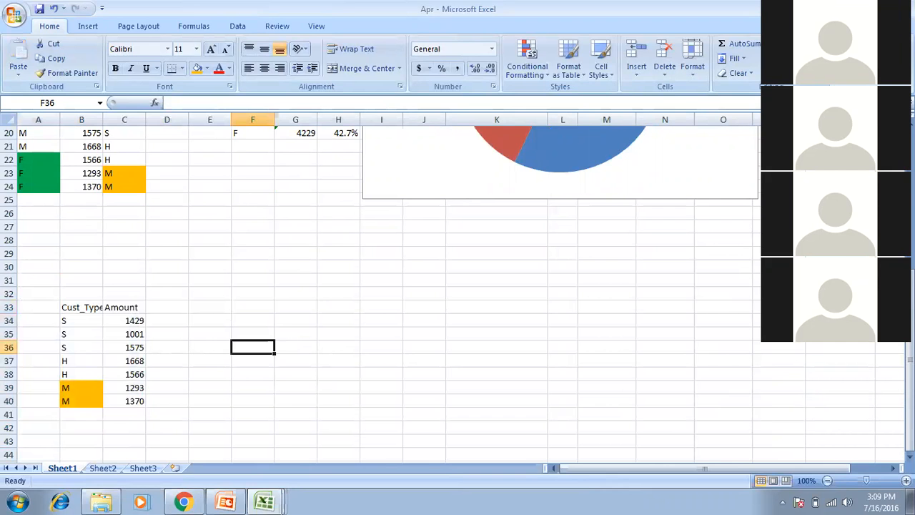
Enter the customer-type labels S, H and M in F36:F38.
type("S")
key("Return")
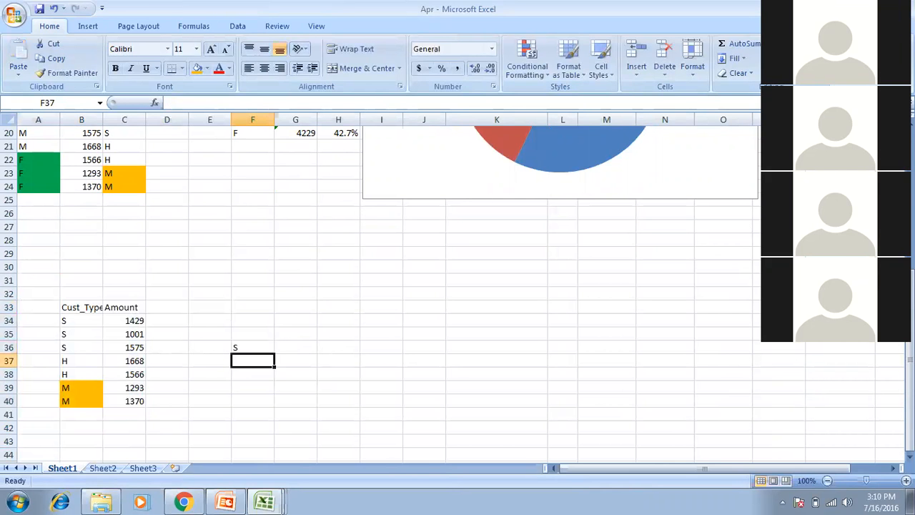
type("H")
key("Return")
type("M")
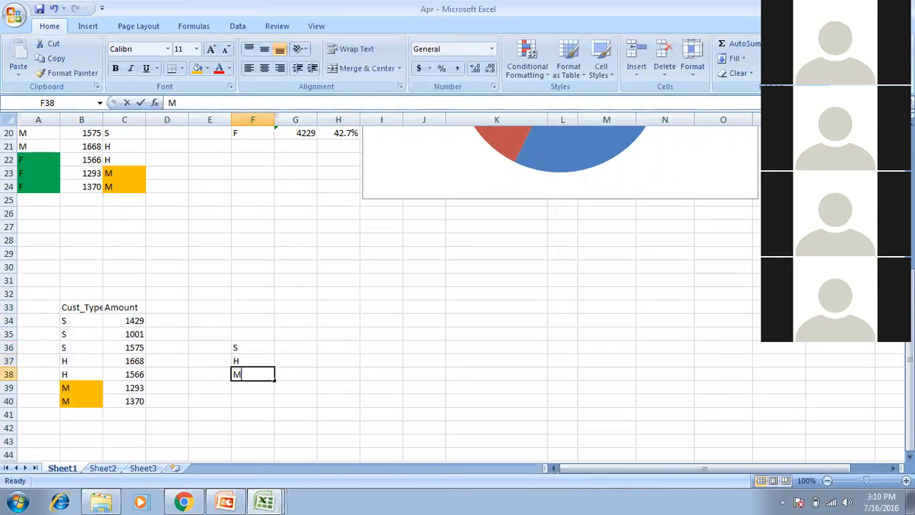
key("Up")
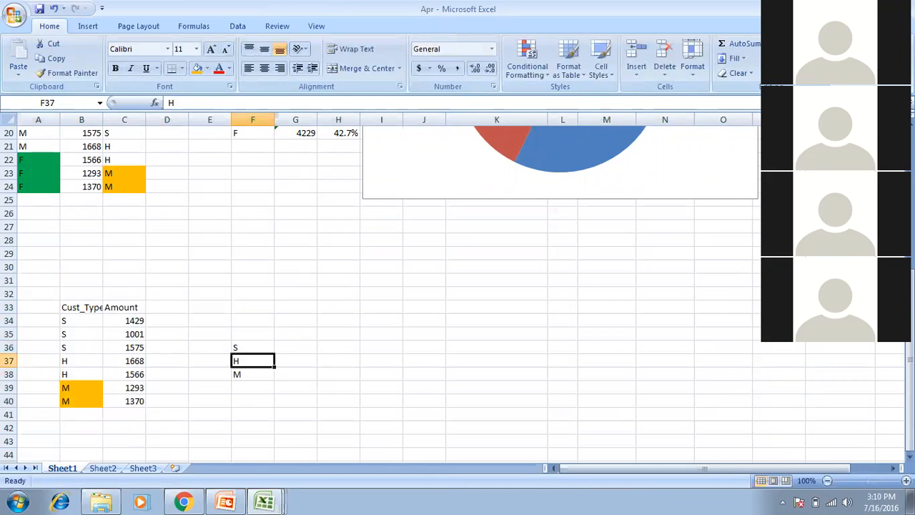
key("Down")
key("Up")
key("Up")
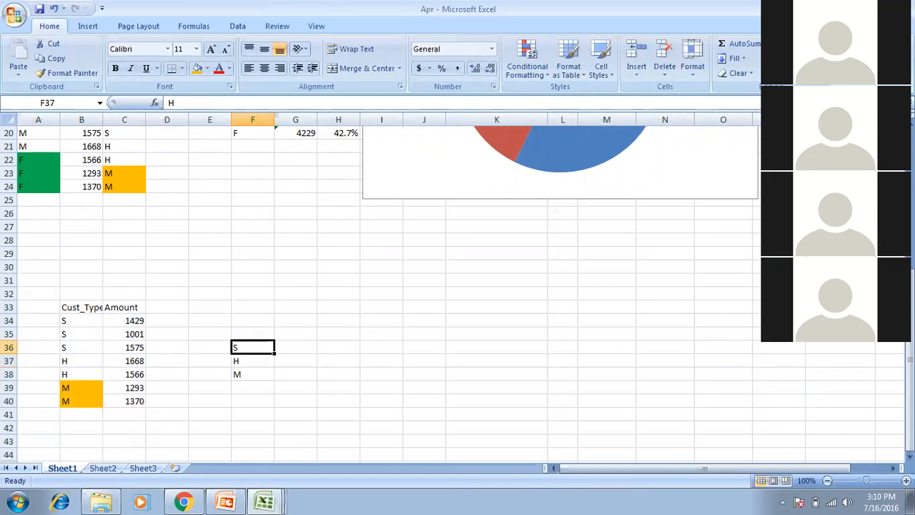
key("Right")
Total S with =SUM(C34:C36) (4005) and H with =SUM(C37:C38) (3234).
type("=SUM(")
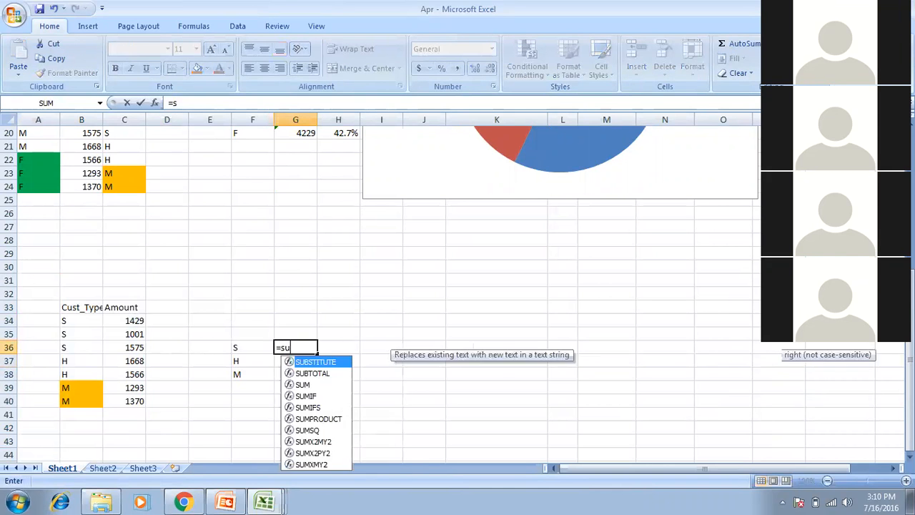
key("Left")
key("Left")
key("Left")
key("Left")
key("Up")
key("Up")
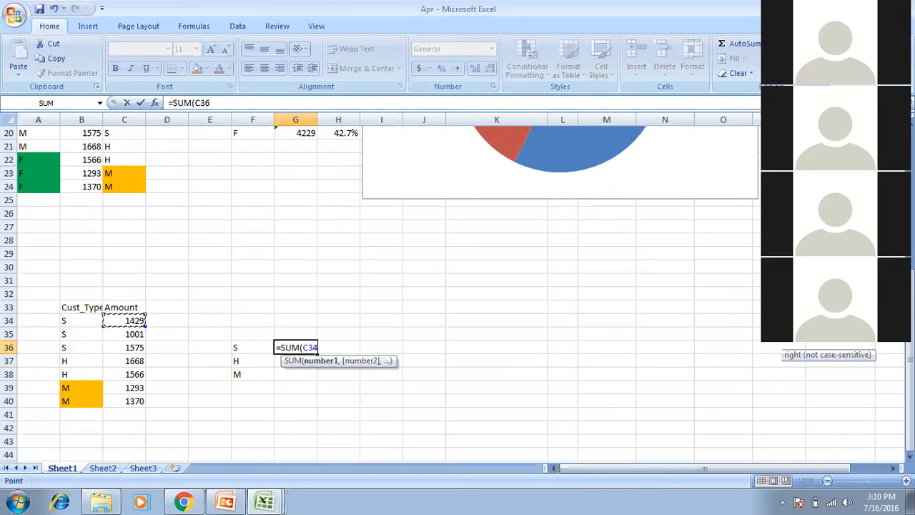
key("shift+Down")
key("shift+Down")
key("Return")
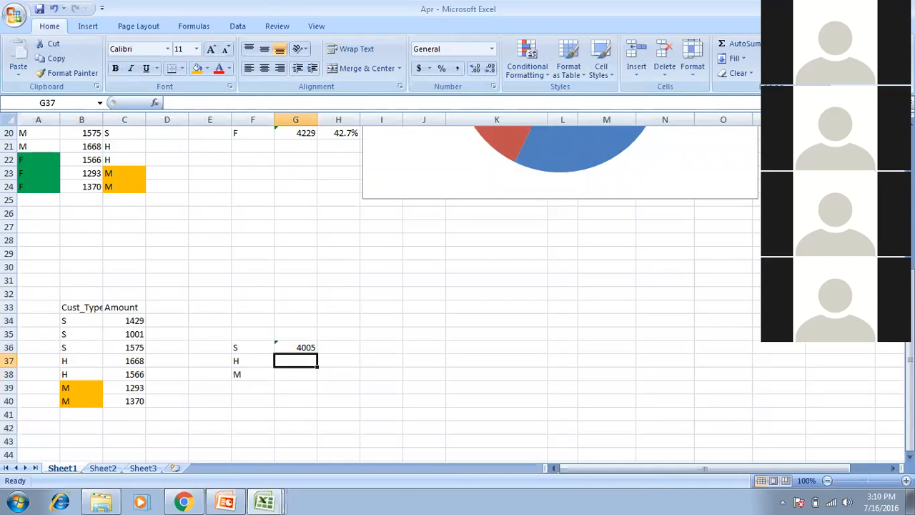
type("=sum(")
key("Left")
key("Left")
key("Left")
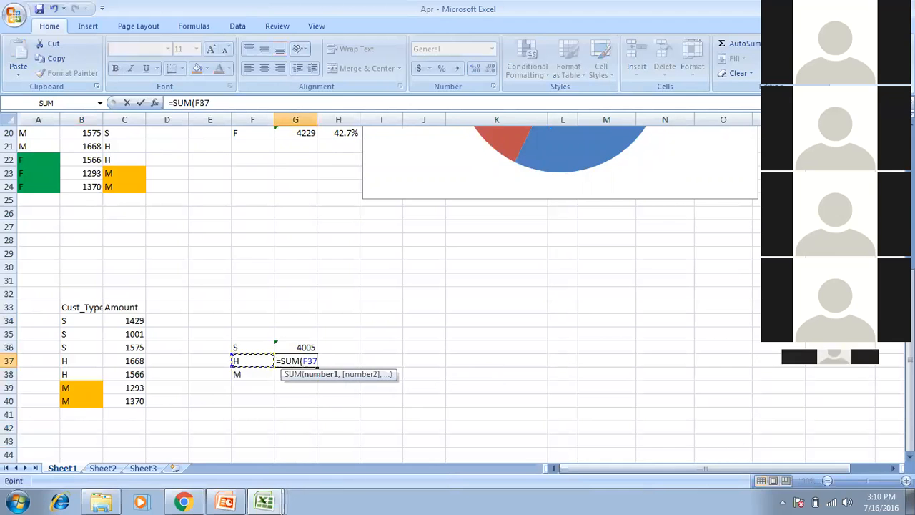
key("Left")
key("shift+Down")
key("Return")
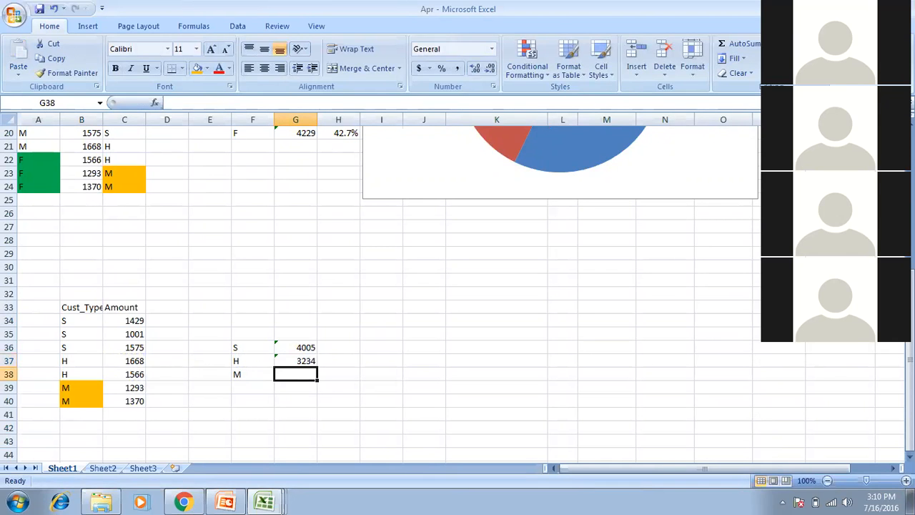
Total M with =SUM(C39:C40) (2663) and select the summary F36:G38.
type("=sum(")
key("Left")
key("Left")
key("Left")
key("Left")
key("Down")
key("shift+Down")
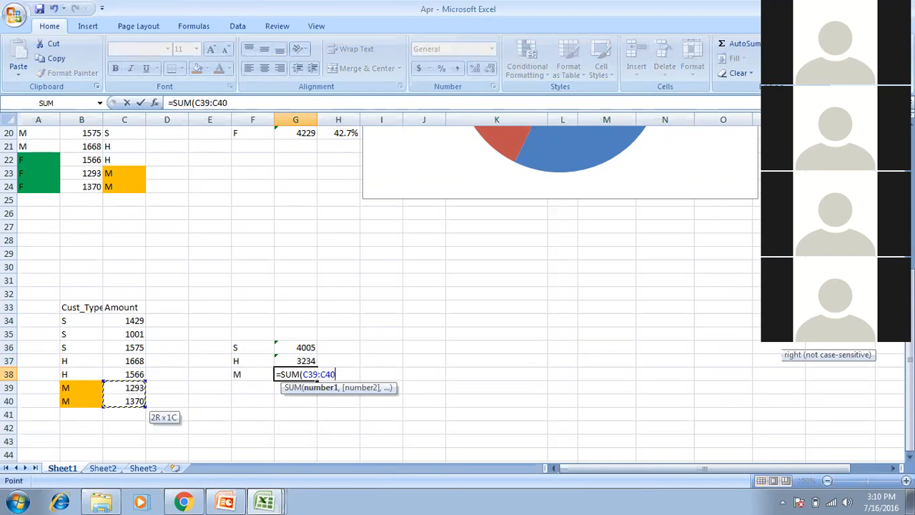
key("Return")
key("Up")
key("Up")
key("Left")
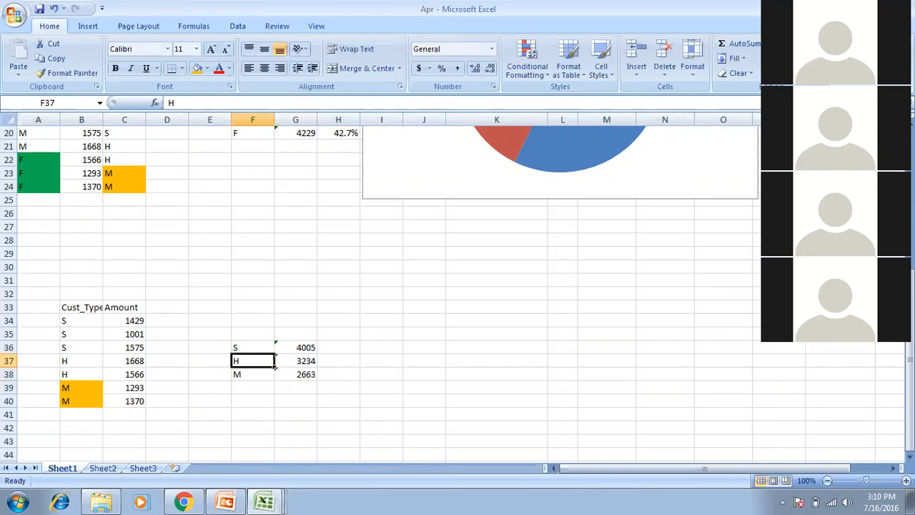
key("Up")
key("shift+Right")
key("shift+Down")
key("shift+Down")
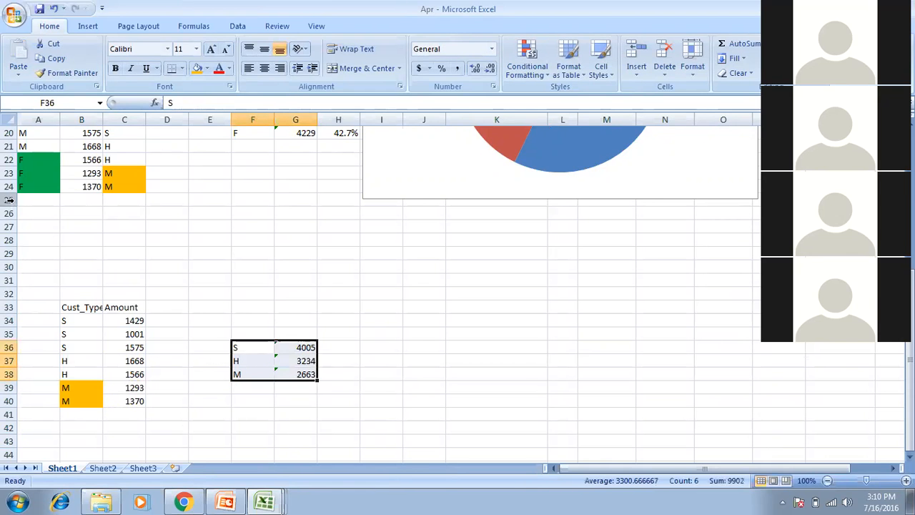
Insert a clustered column chart of the S, H and M totals below the pie chart.
left_click(91, 26)
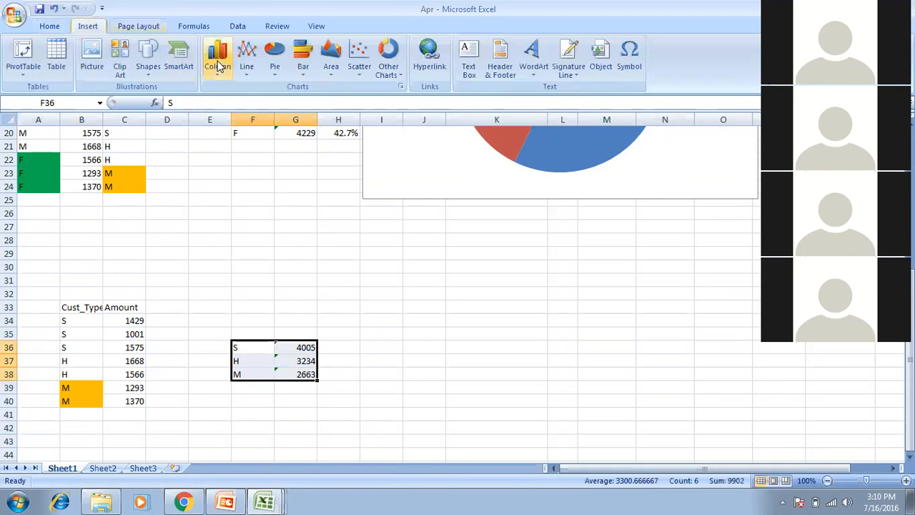
left_click(220, 72)
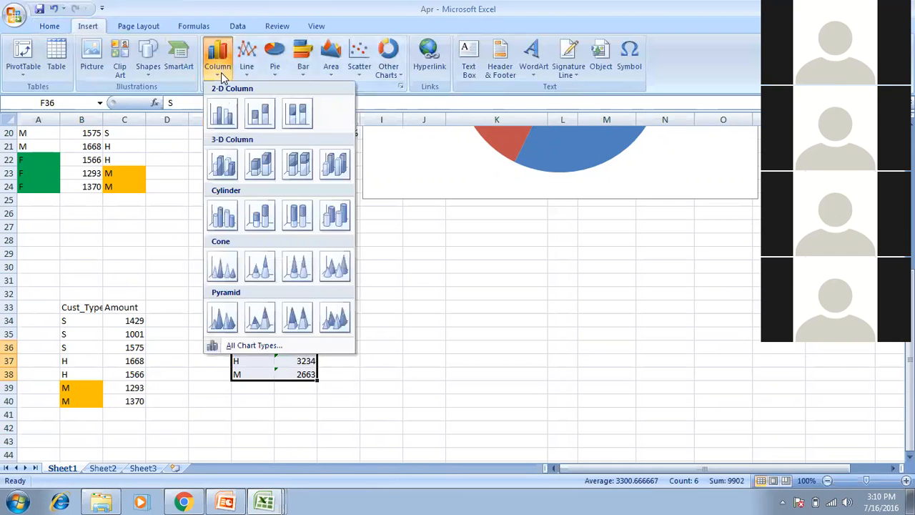
left_click(222, 114)
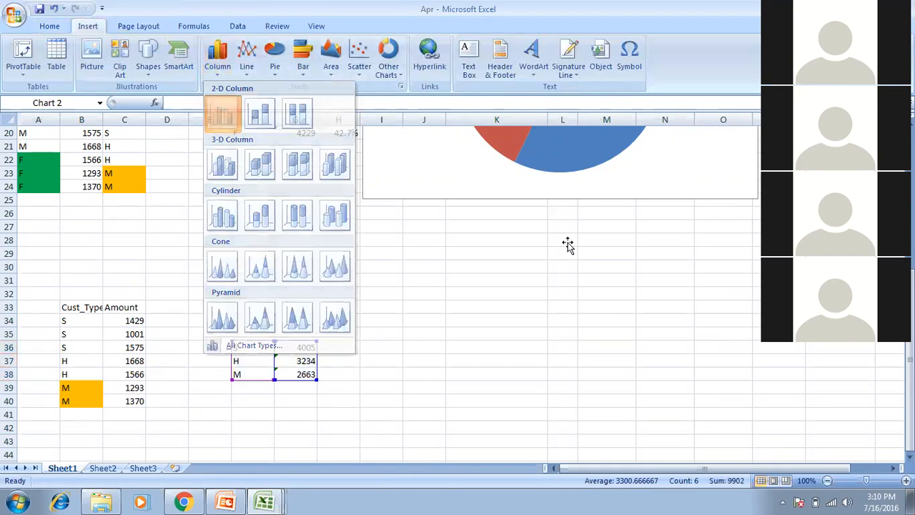
left_click_drag(546, 236, 626, 284)
Give the column chart the red chart style.
left_click(808, 72)
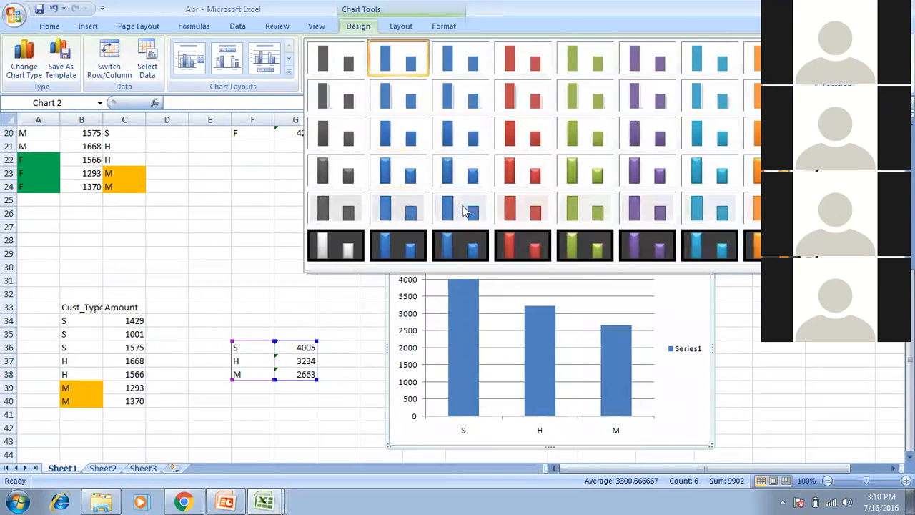
left_click(468, 200)
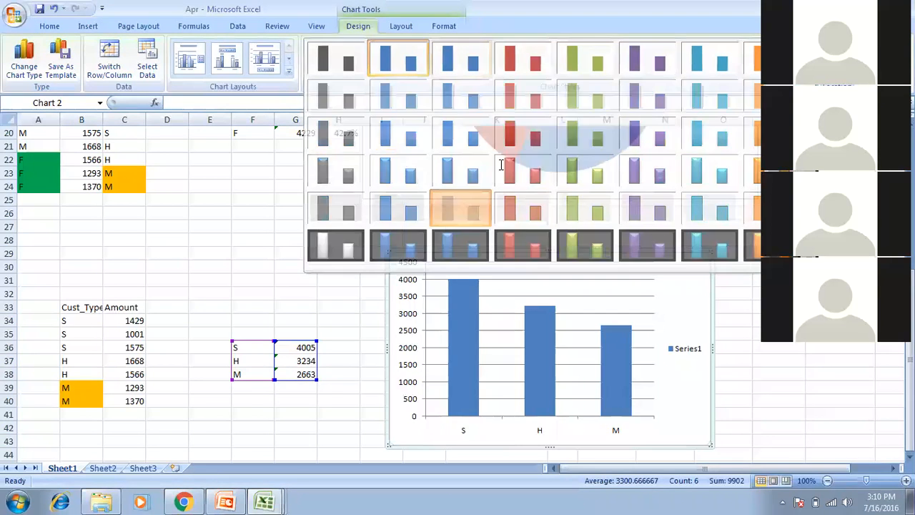
left_click(808, 71)
left_click(511, 62)
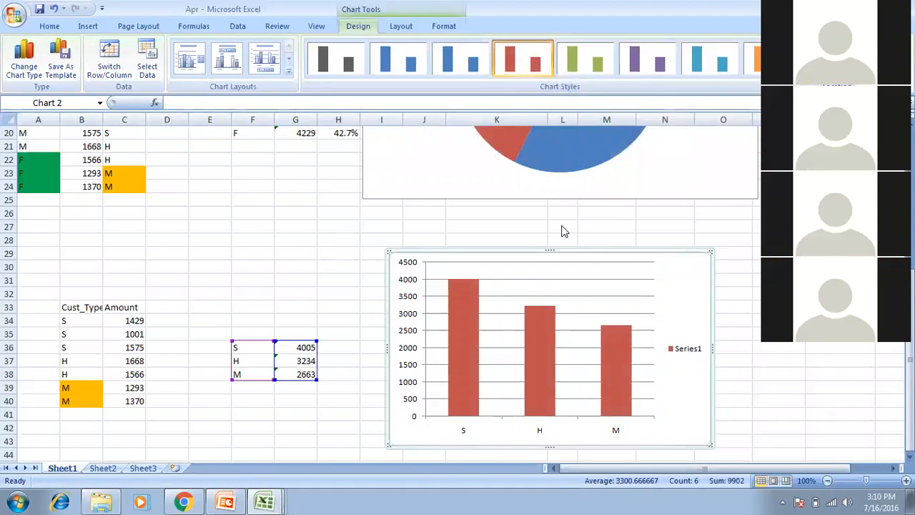
left_click(632, 213)
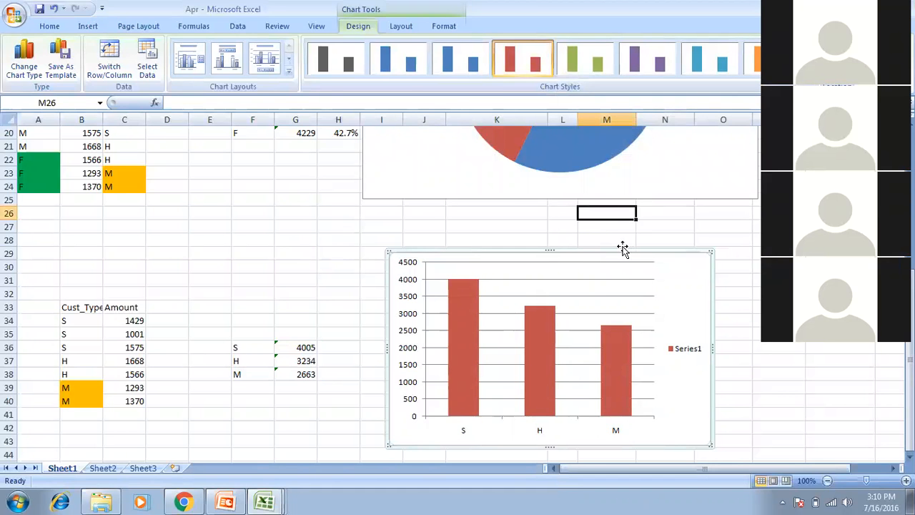
Select the column chart and apply a layout with titles and a data table.
left_click(586, 186)
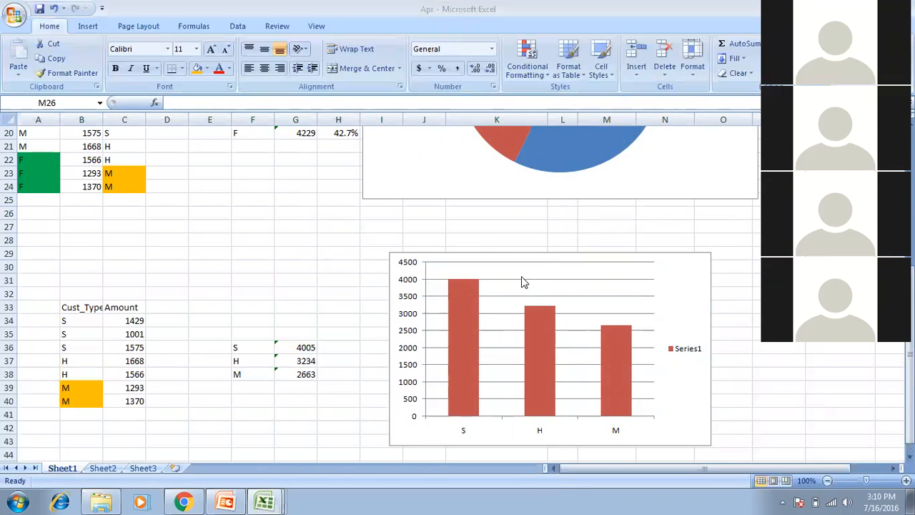
left_click(466, 312)
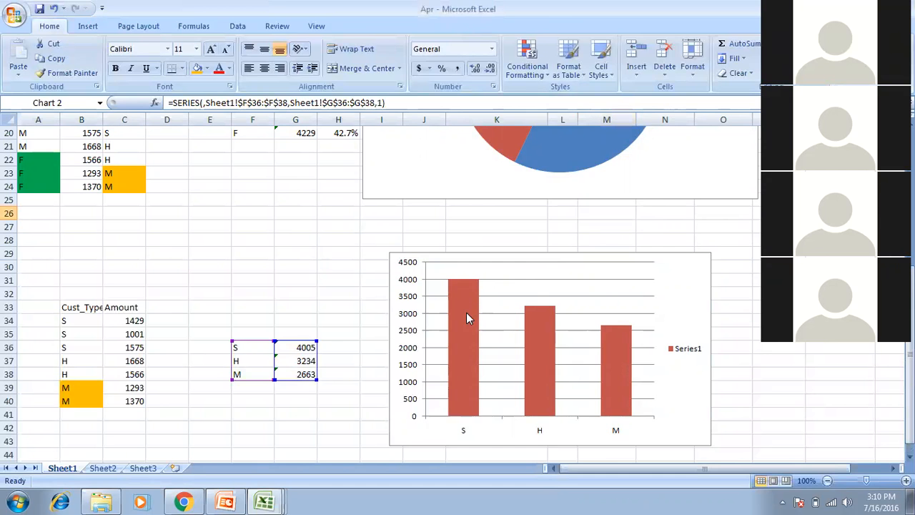
left_click(357, 25)
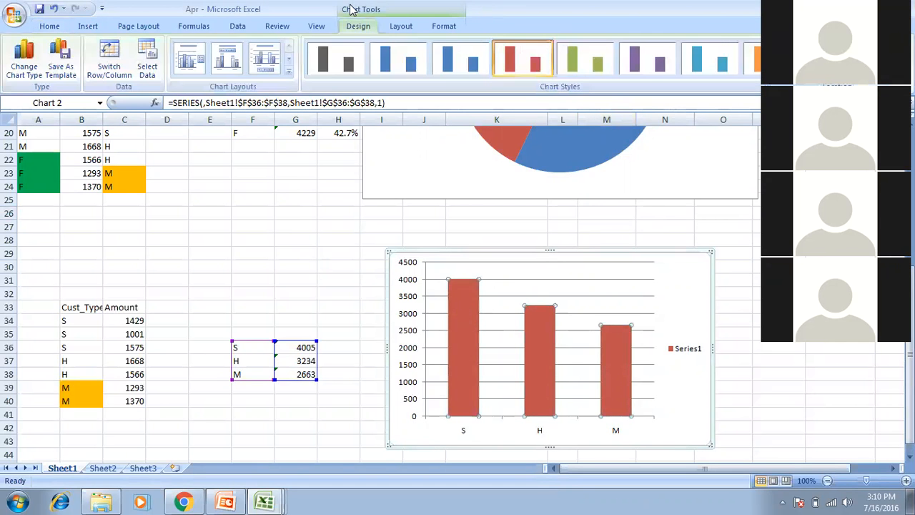
left_click(288, 71)
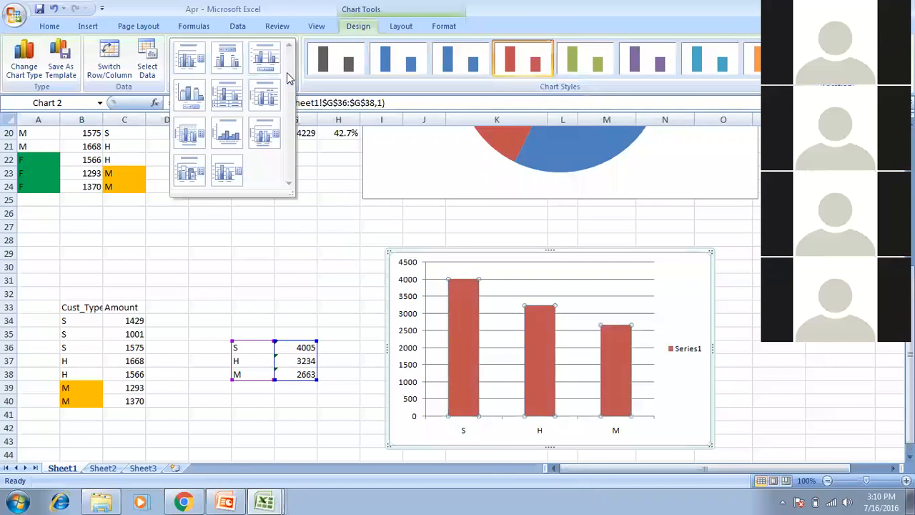
left_click(224, 93)
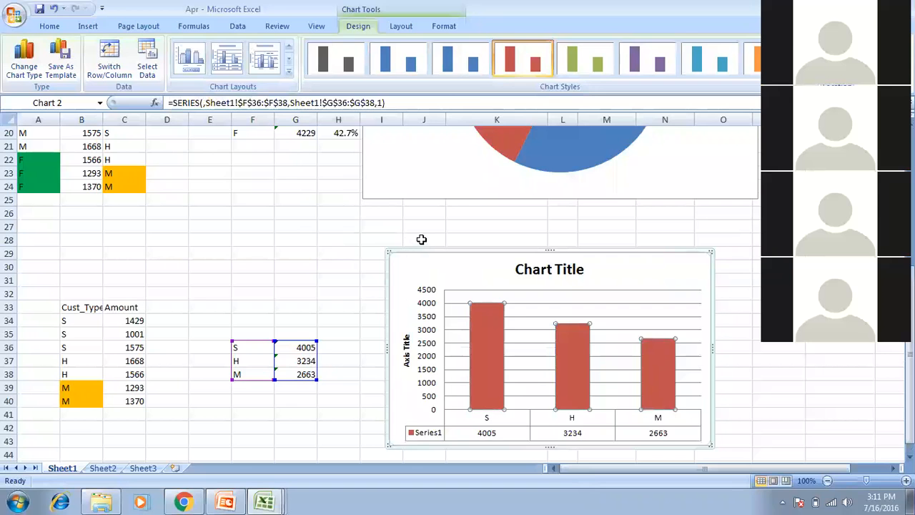
Try several other chart layouts, then settle on the one with a title and data table.
left_click(289, 74)
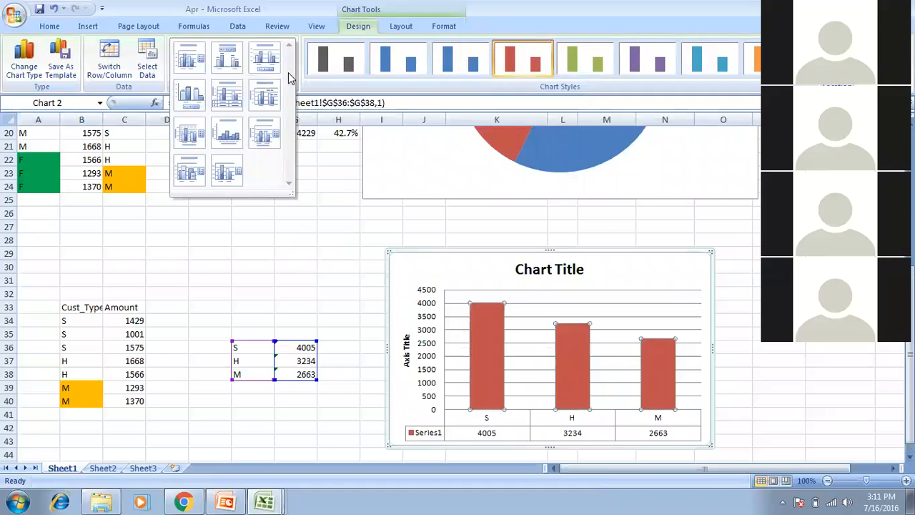
left_click(264, 58)
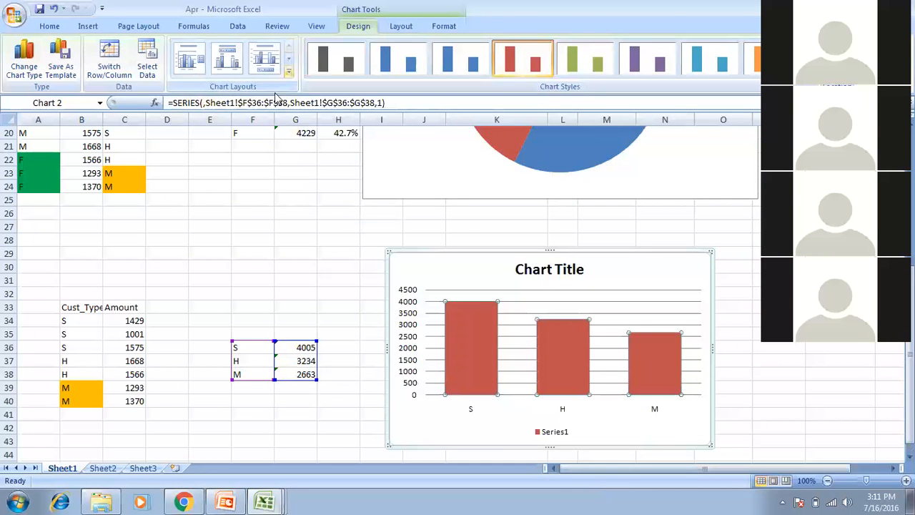
left_click(288, 74)
left_click(229, 175)
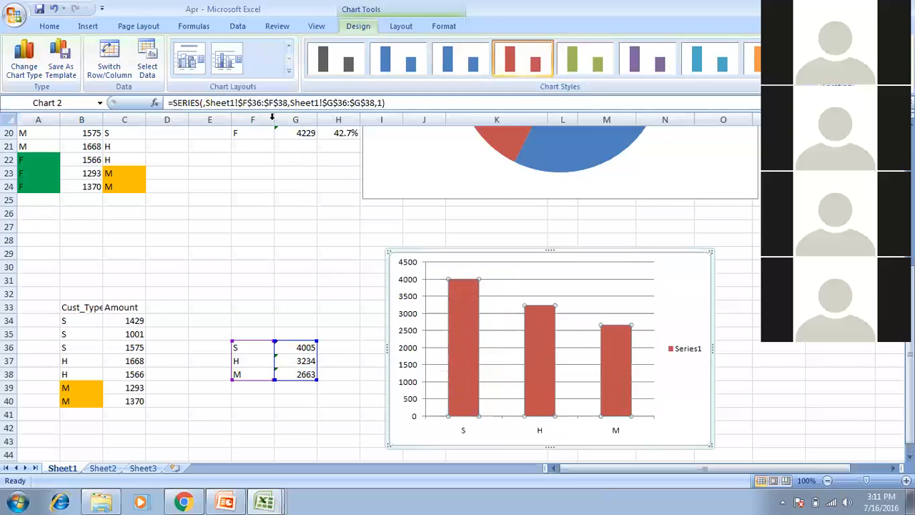
left_click(289, 74)
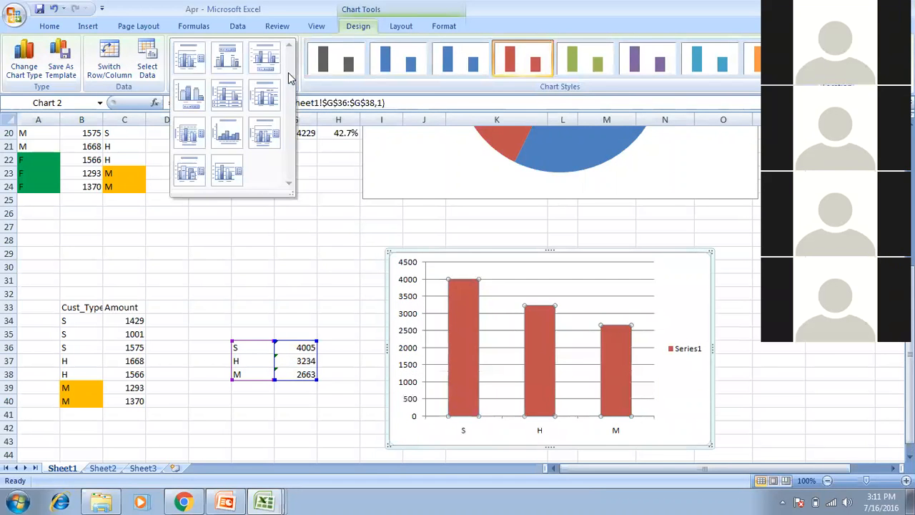
left_click(194, 123)
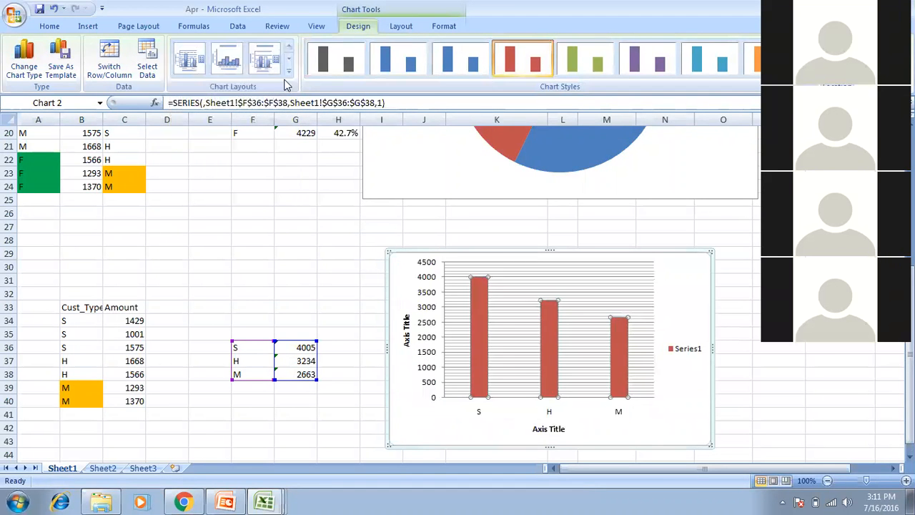
left_click(288, 74)
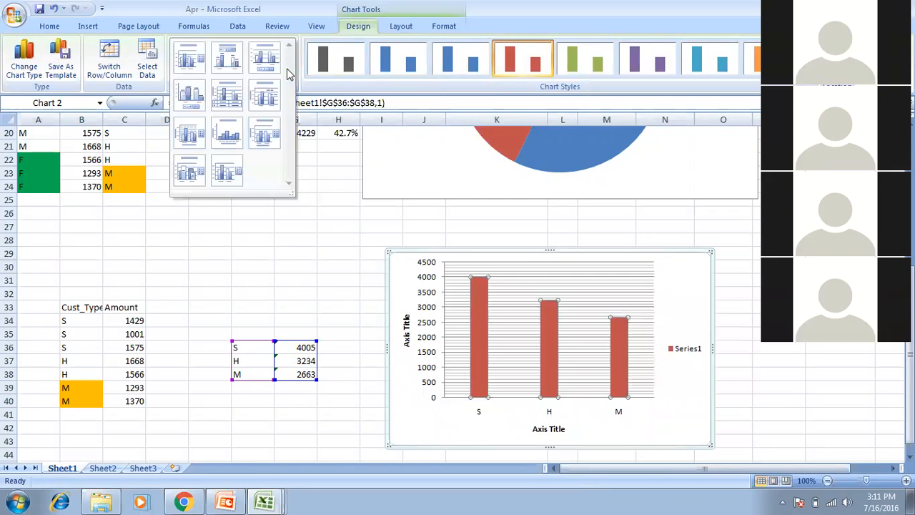
left_click(235, 91)
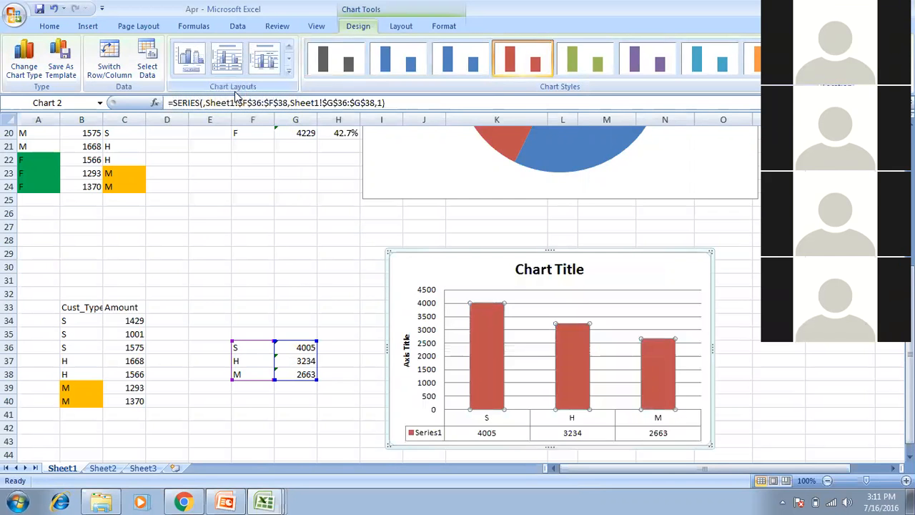
Replace the chart's placeholder title with 'Amount'.
left_click(537, 269)
triple_click(538, 269)
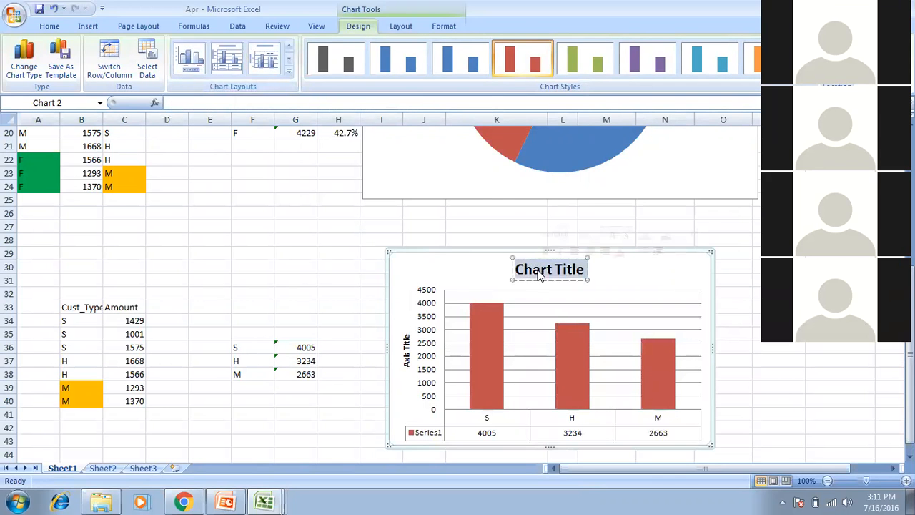
type("Amount")
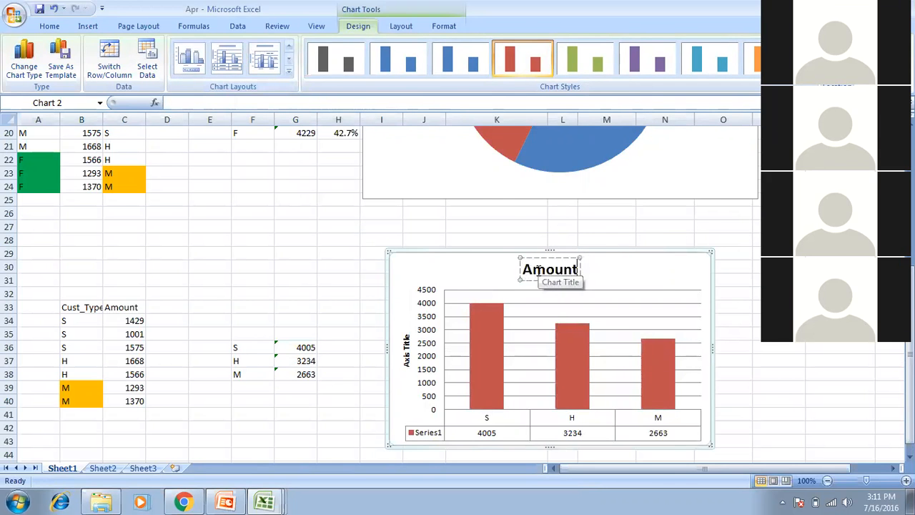
left_click(373, 227)
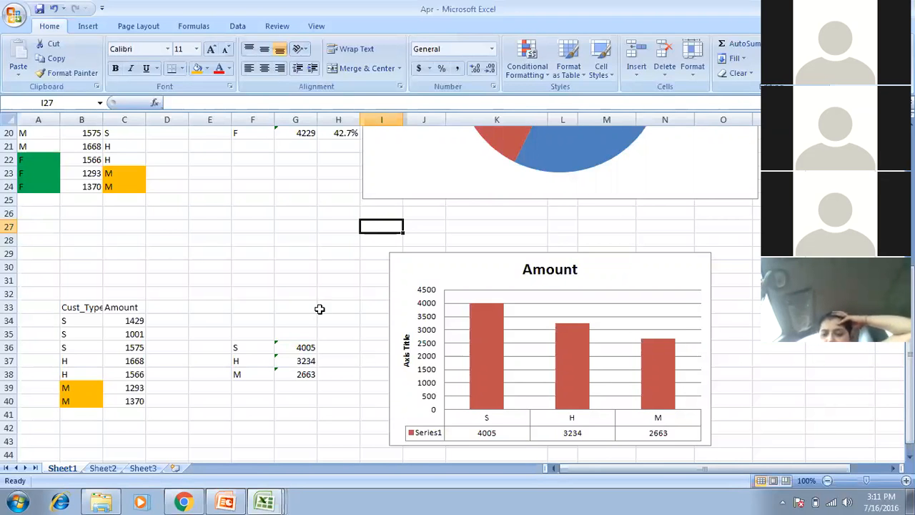
left_click(225, 502)
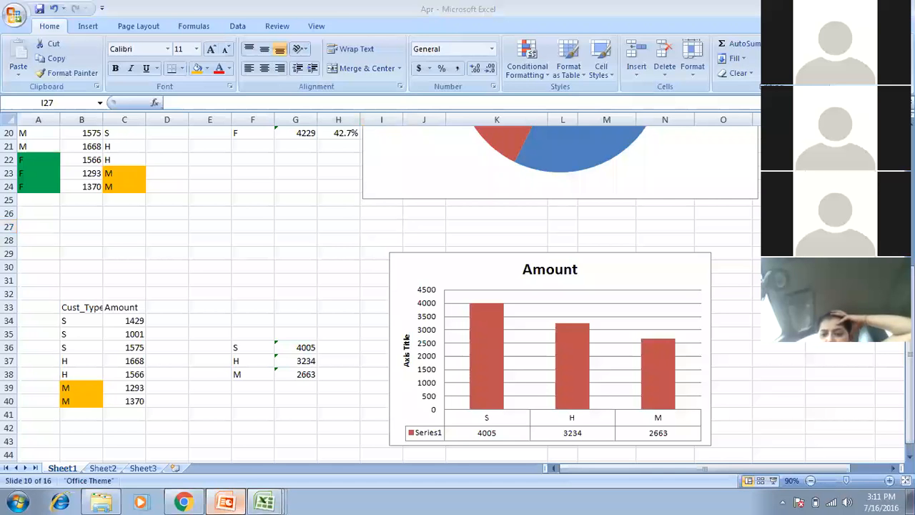
Present from the Charts slide, advance to slide 11 Connections, and end the show.
key("shift+F5")
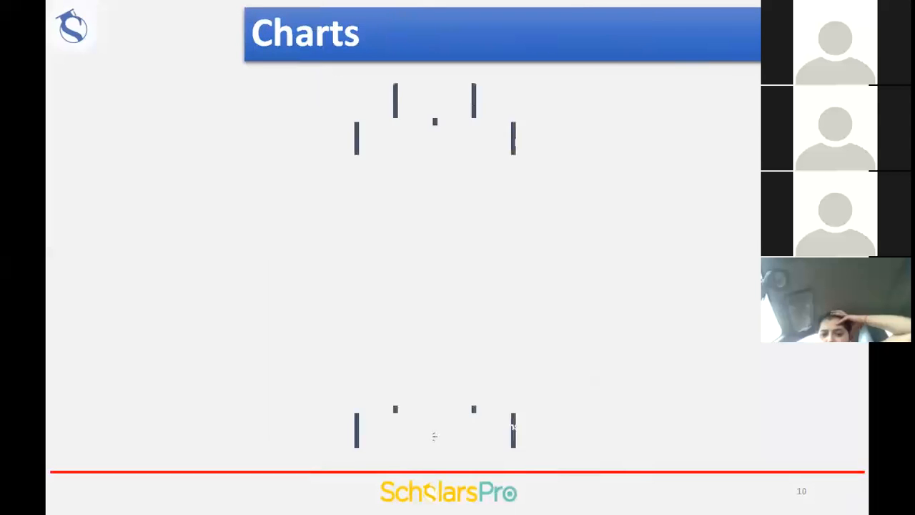
key("Right")
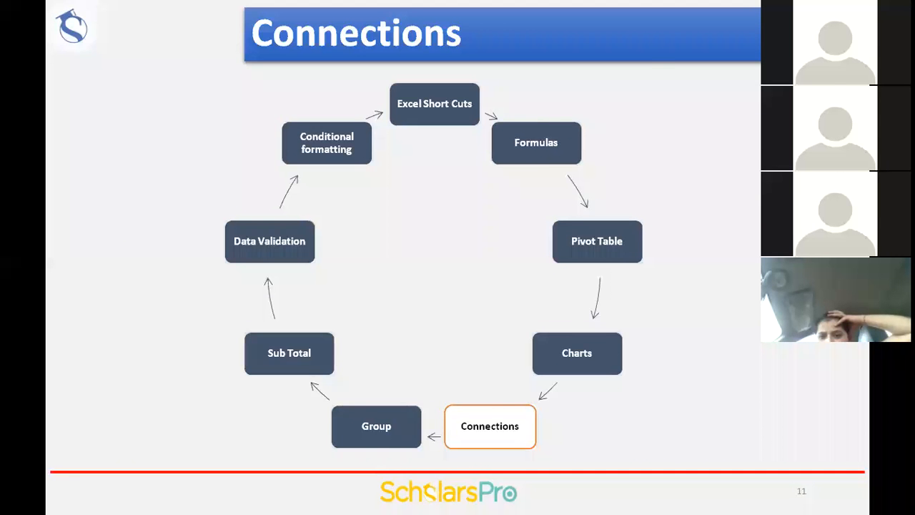
key("Escape")
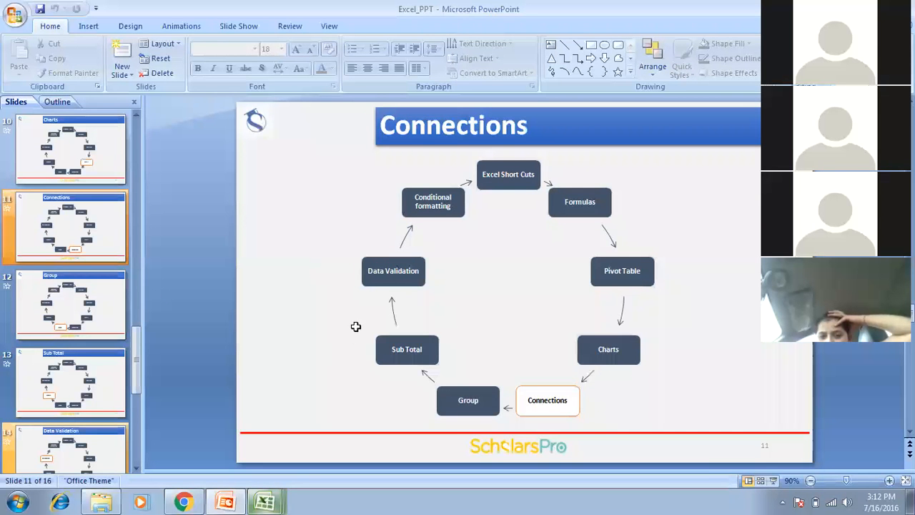
Bring up the July workbook and move the selection to cell D4.
left_click(265, 501)
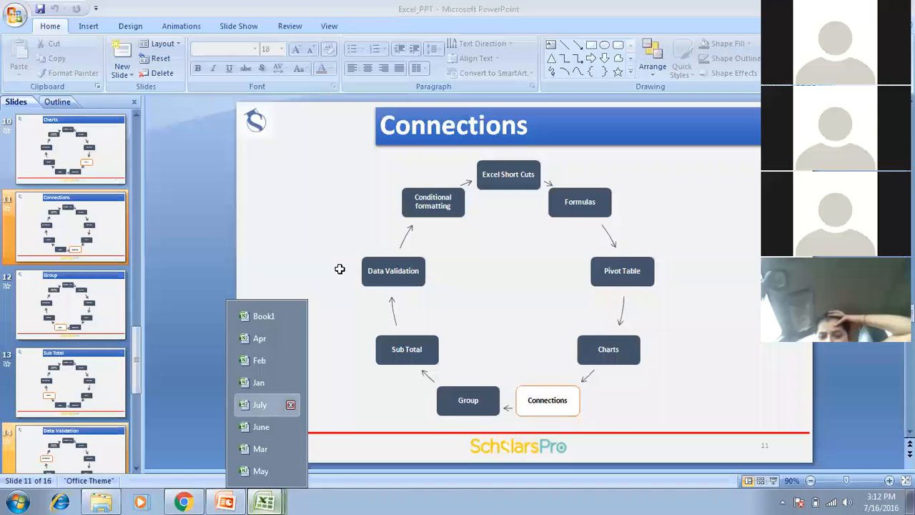
left_click(260, 405)
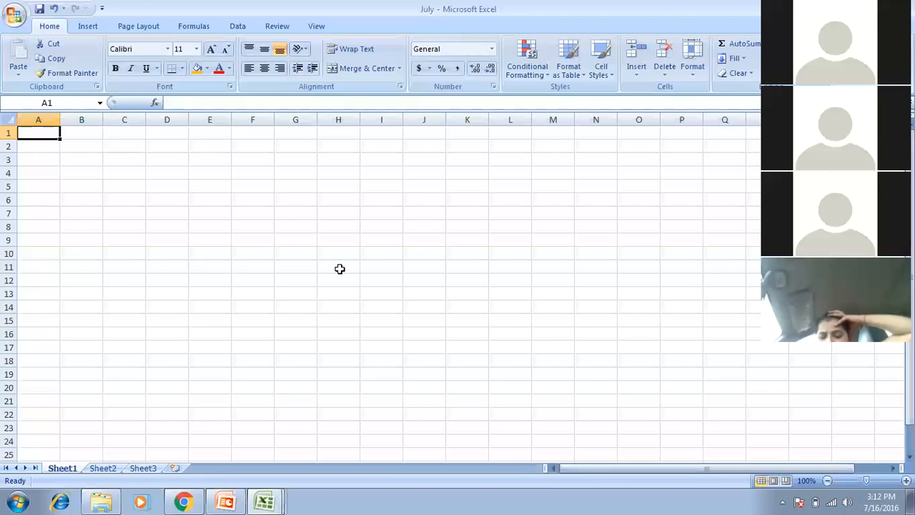
key("Down")
key("Down")
key("Down")
key("Down")
key("Right")
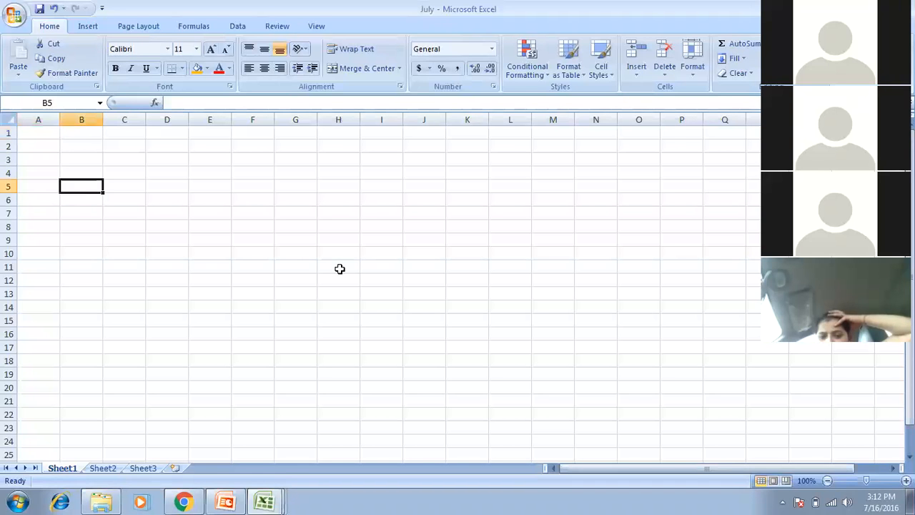
key("Down")
key("Down")
key("Down")
key("Up")
key("Up")
key("Up")
key("Down")
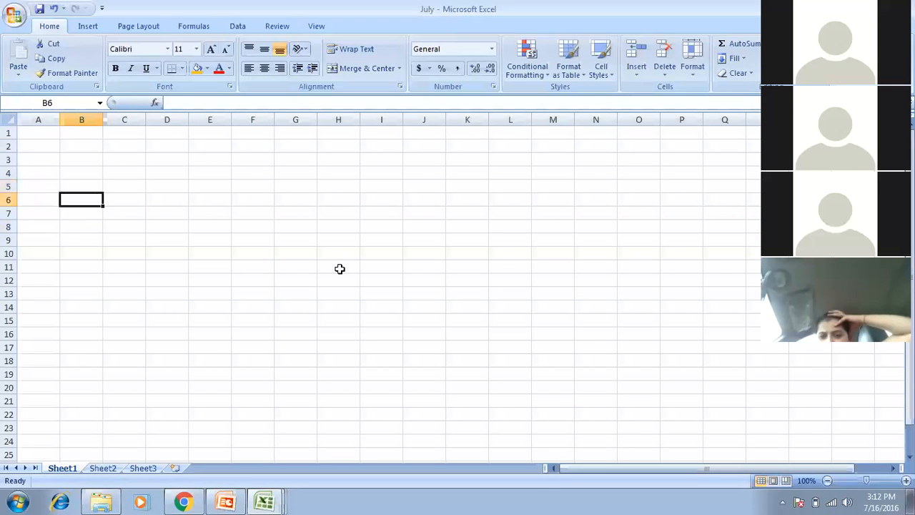
key("Right")
key("Down")
key("Down")
key("Right")
key("Up")
key("Up")
key("Up")
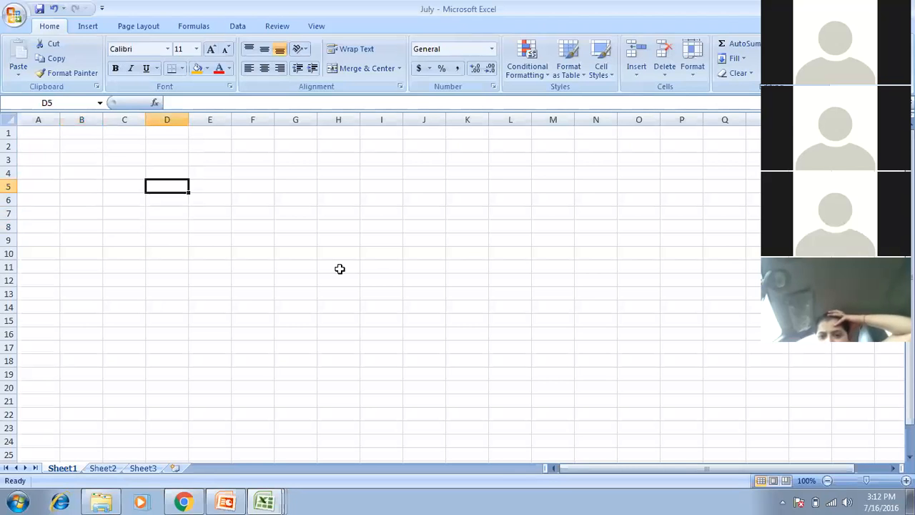
key("Up")
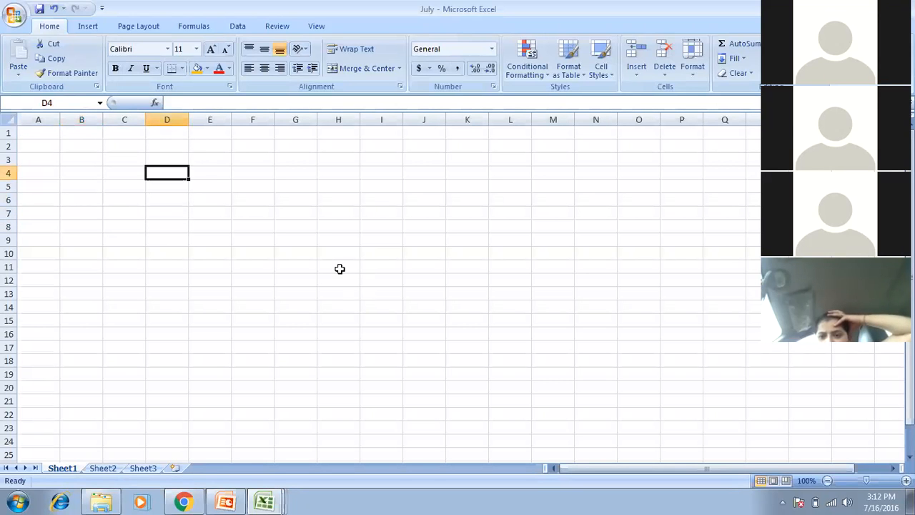
Enter 1, 3 and 4 into D4, H4 and M4.
type("1")
key("Right")
key("Right")
key("Right")
key("Right")
type("3")
key("Right")
key("Right")
key("Right")
key("Right")
key("Right")
type("4")
key("Down")
key("Down")
key("Down")
key("Left")
key("Left")
key("Left")
key("Left")
key("Down")
Enter 4, 4, 4, 5, 2 and 5 into H8, H11, L11, D11, F15 and K15.
key("Left")
type("4")
key("Down")
key("Down")
key("Down")
type("4")
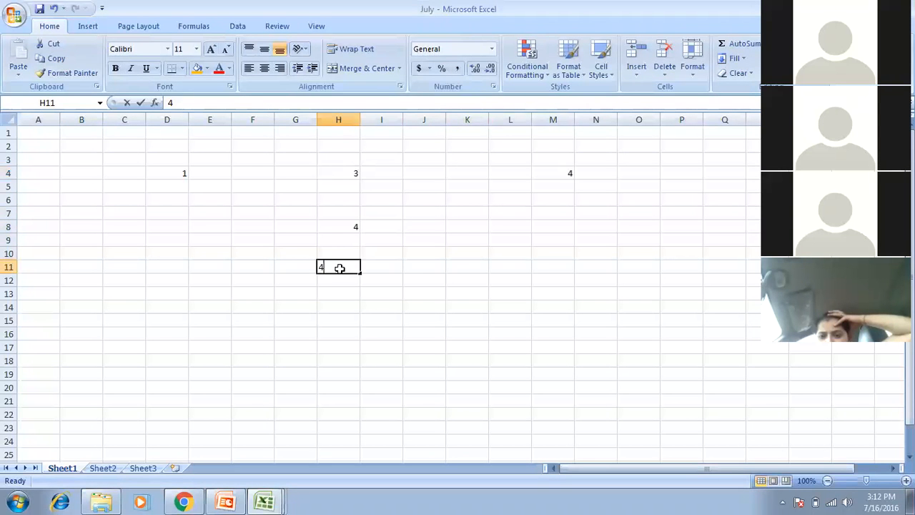
key("Right")
key("Right")
key("Right")
key("Right")
type("4")
key("Left")
key("Left")
key("Left")
key("Left")
key("Left")
key("Left")
key("Left")
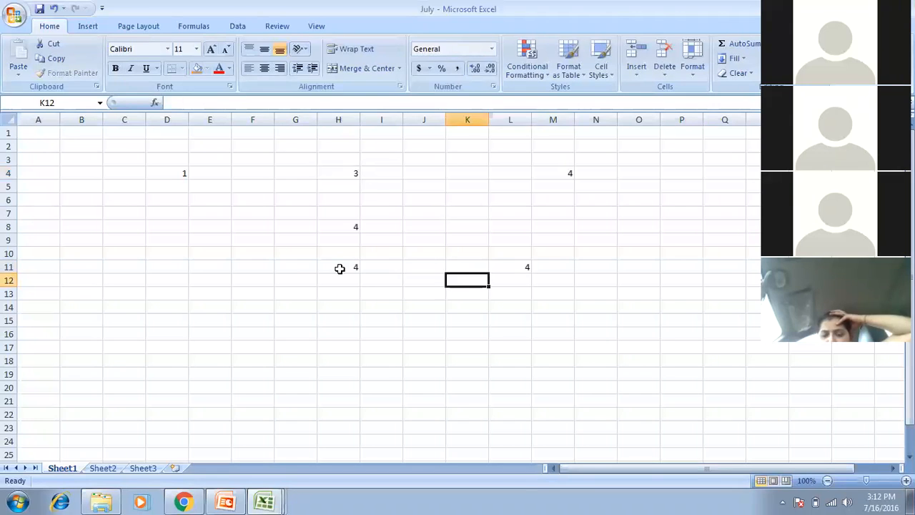
key("Left")
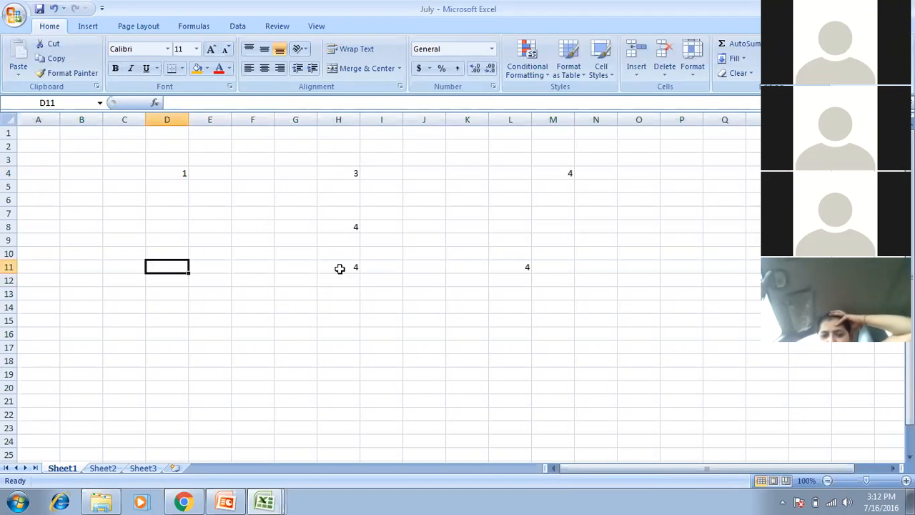
type("5")
key("Down")
key("Down")
key("Down")
key("Down")
key("Right")
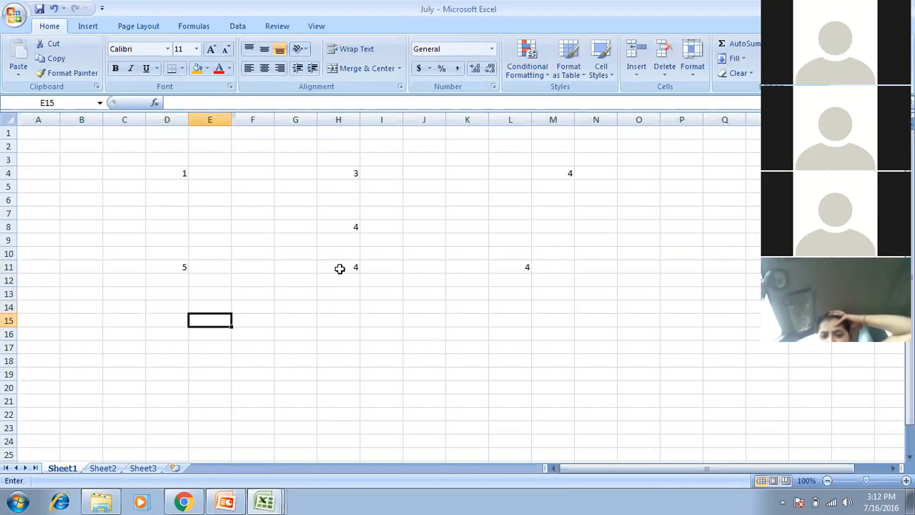
key("Right")
type("2")
key("Right")
key("Right")
key("Right")
key("Right")
key("Right")
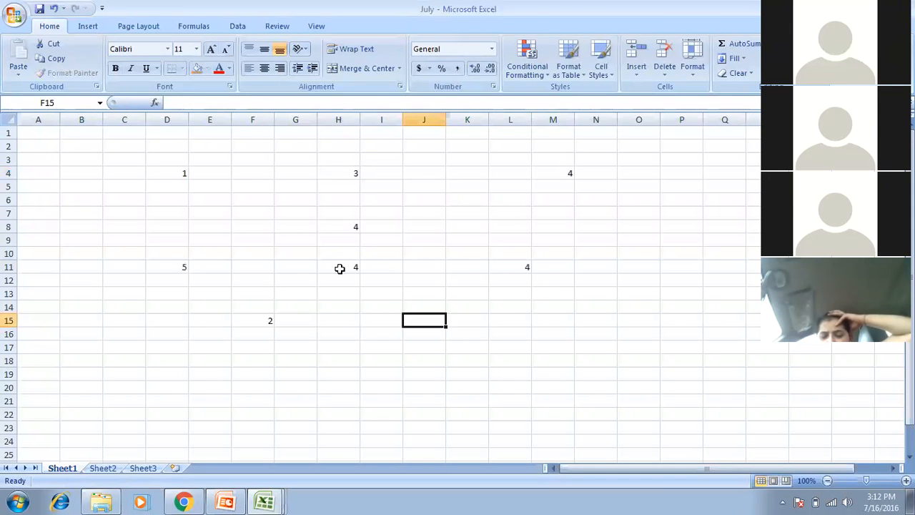
type("5")
key("Down")
key("Down")
key("Down")
key("Down")
key("Down")
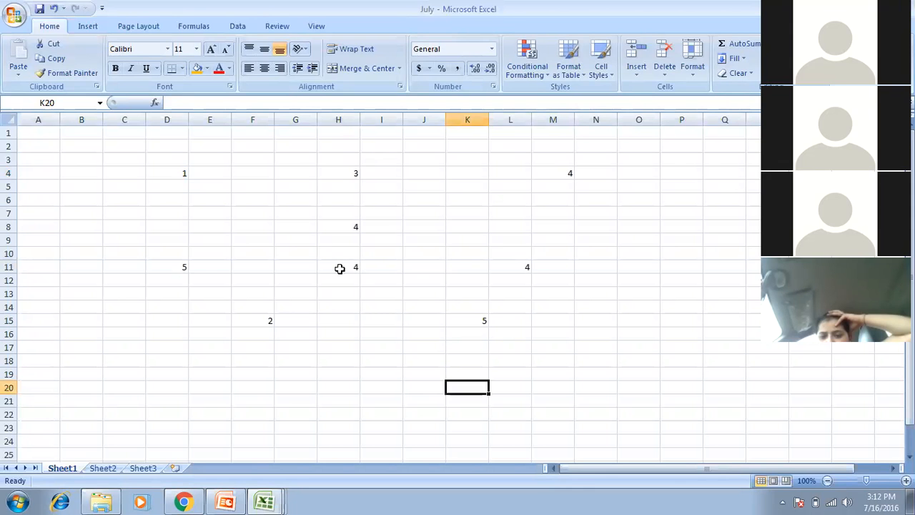
Enter =SUM(D4:M15) in K20 to get 32, then select the D4:M15 block.
type("=su")
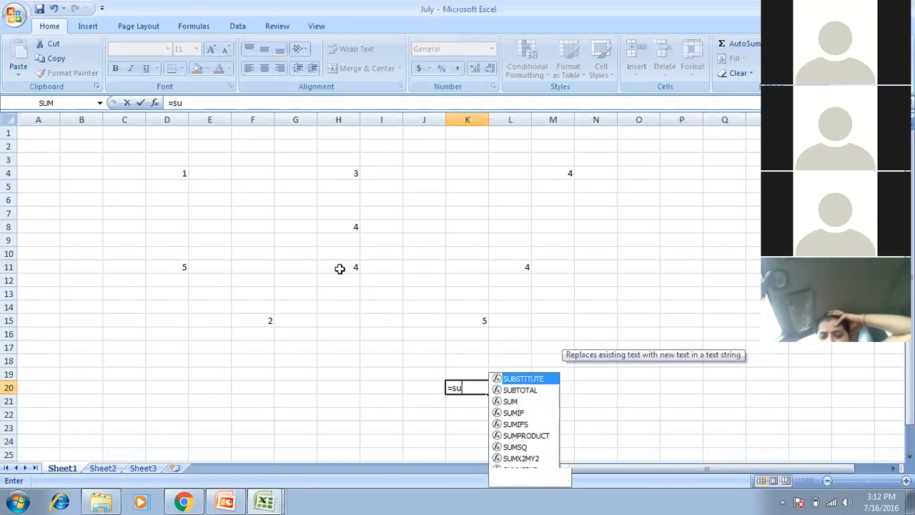
key("Down")
key("Down")
key("Tab")
left_click_drag(179, 176, 567, 325)
type(")")
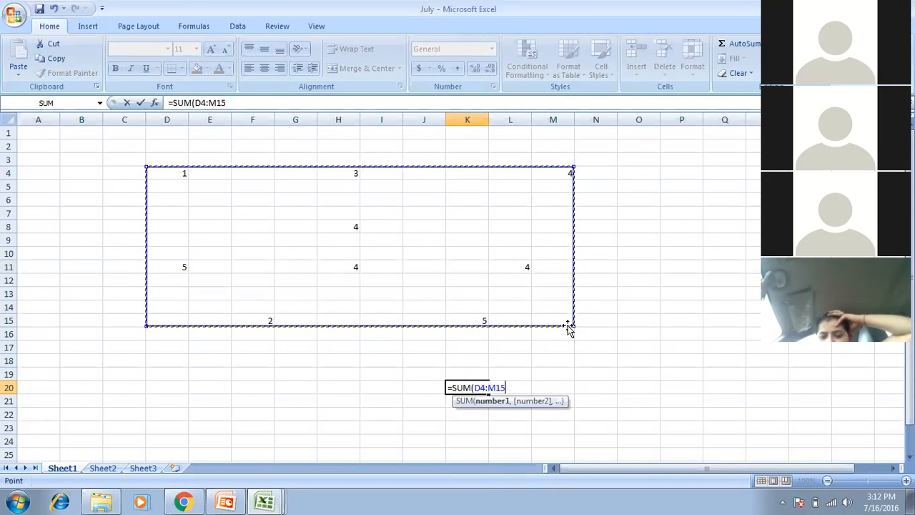
key("Return")
key("Up")
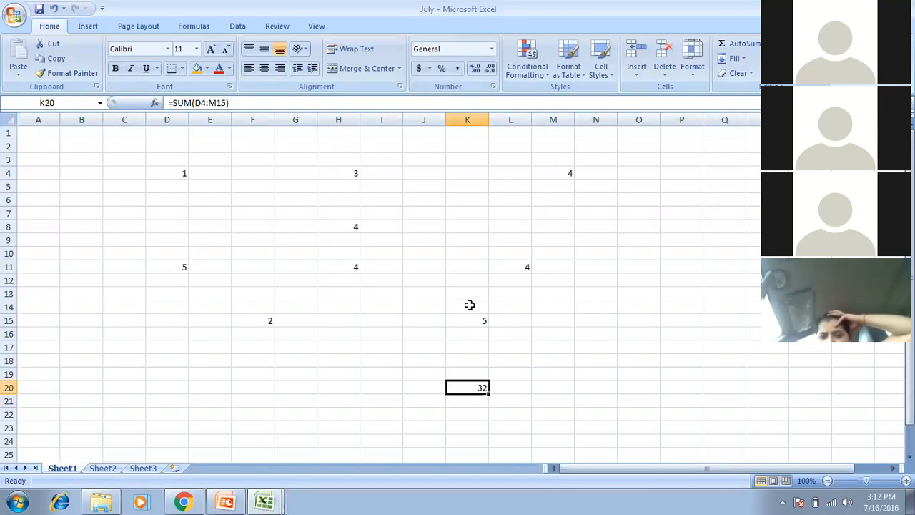
left_click_drag(184, 176, 578, 343)
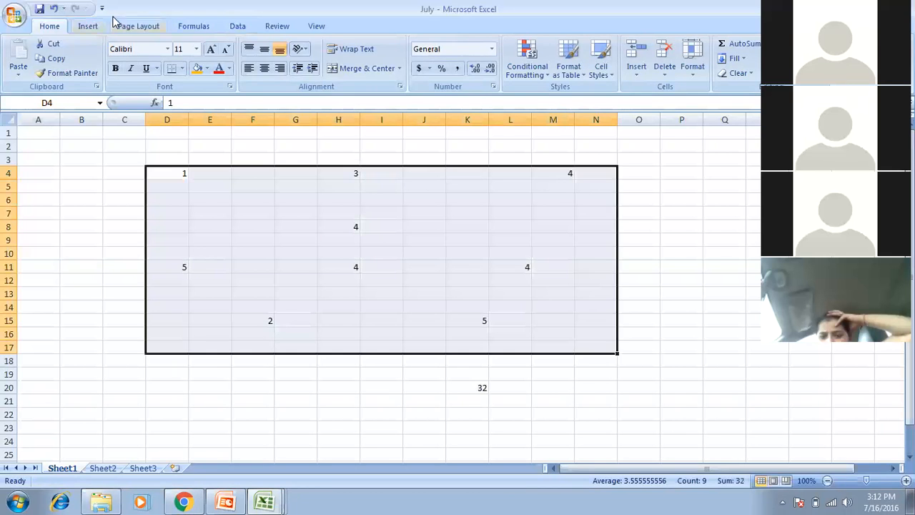
On the Formulas tab, trace D4's dependents and dismiss the warning message.
left_click(233, 31)
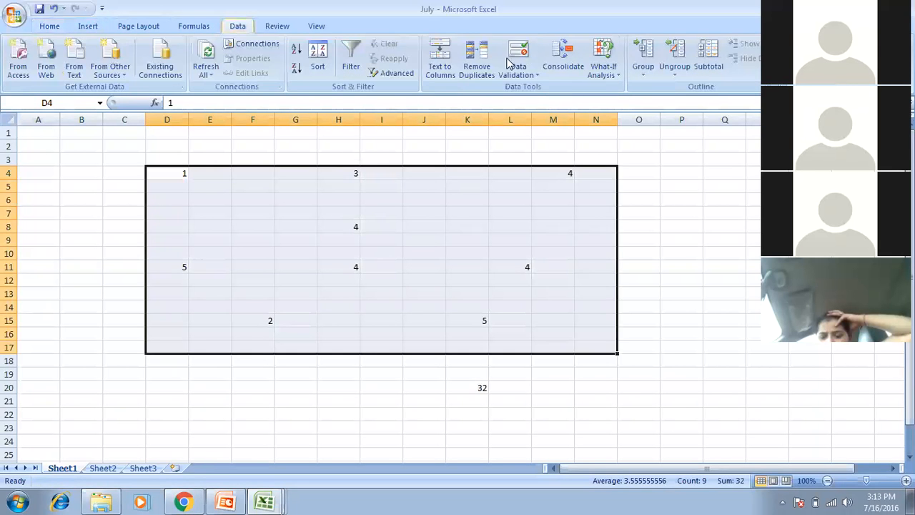
left_click(195, 27)
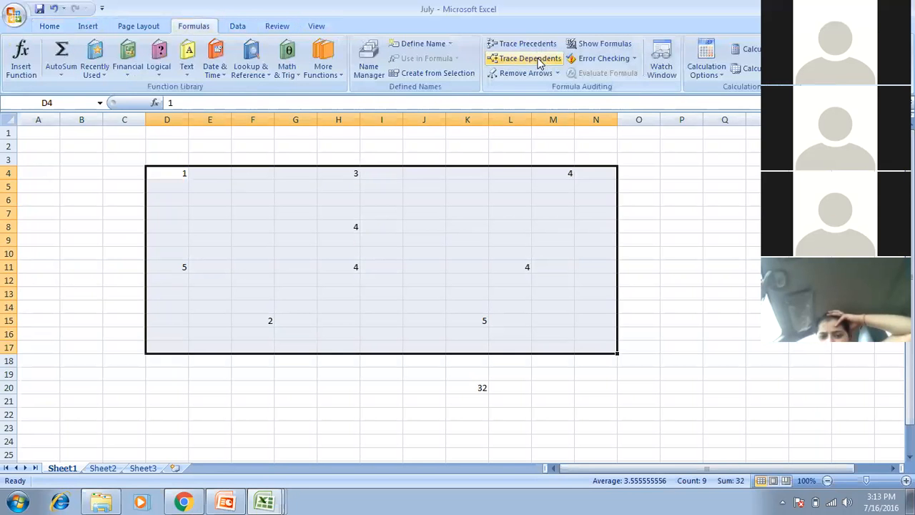
left_click(540, 61)
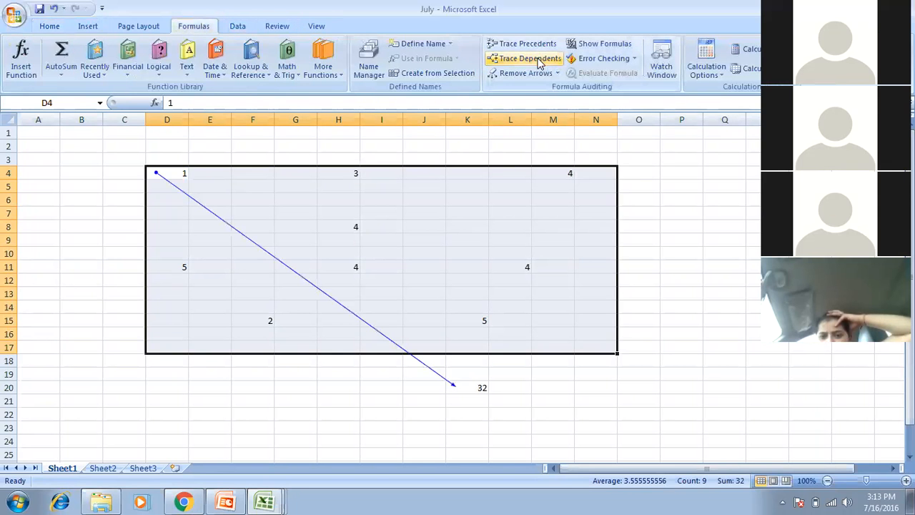
left_click(527, 44)
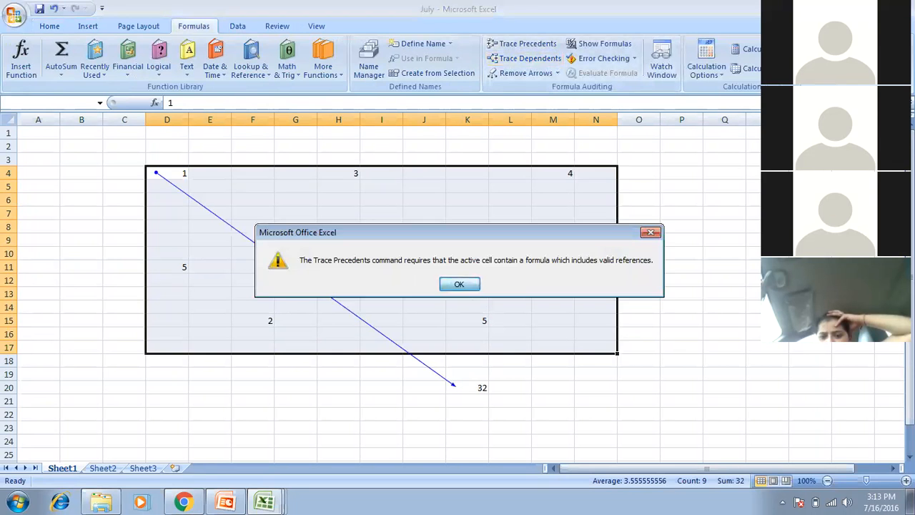
left_click(460, 284)
Trace the precedents of K20's total, then delete its SUM formula.
left_click(467, 387)
left_click(532, 45)
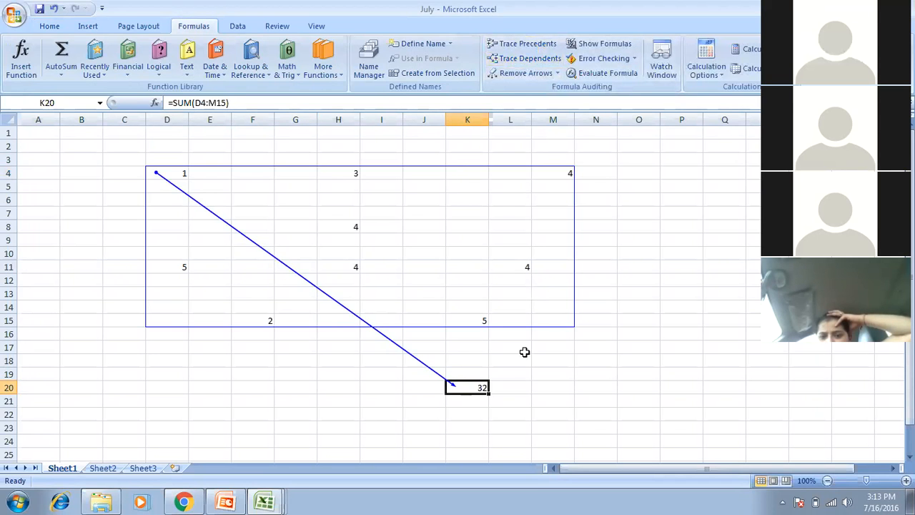
key("Right")
key("Left")
key("Delete")
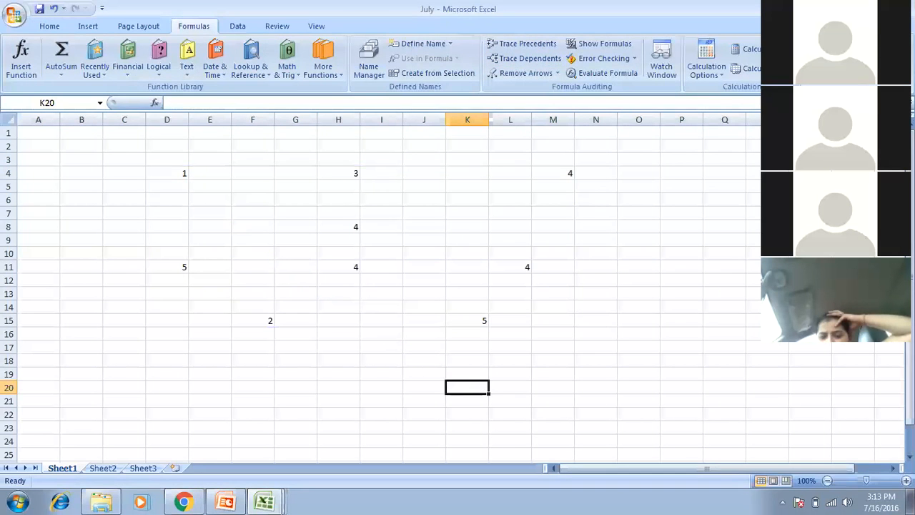
Enter =D4+F15+H11+M4+H4 in J20 by clicking each cell, returning 14.
key("Left")
type("=")
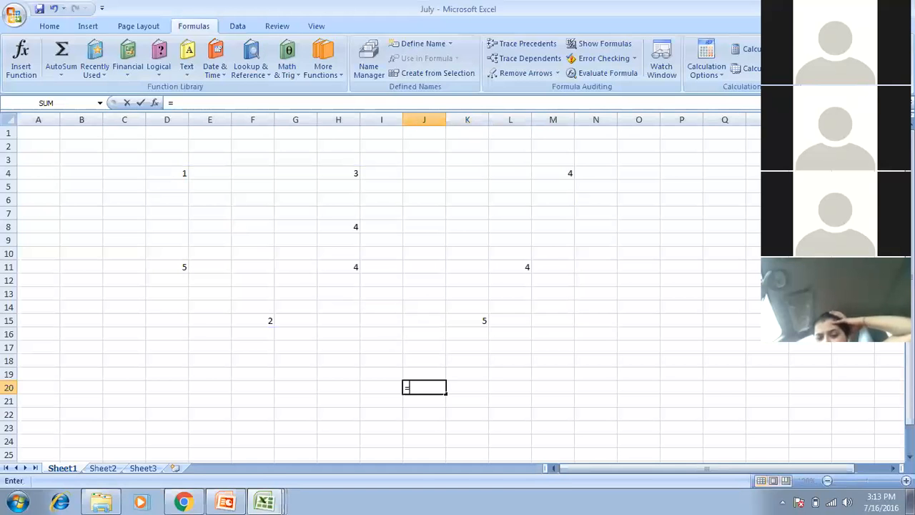
left_click(167, 173)
type("+")
left_click(261, 318)
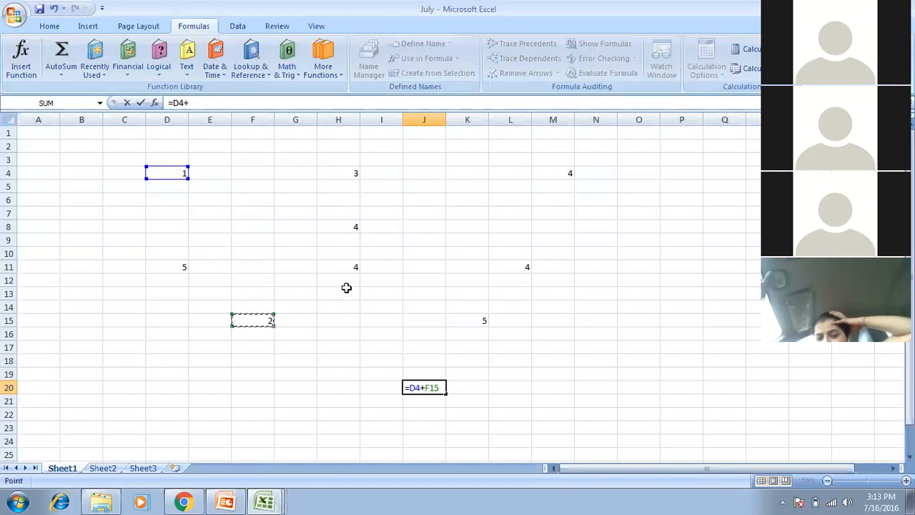
left_click(345, 264)
type("+")
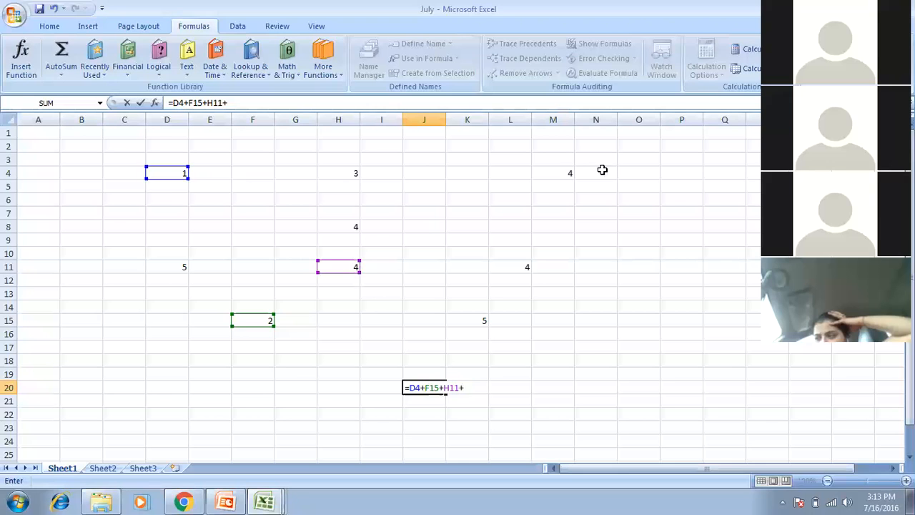
left_click(568, 171)
type("+")
left_click(357, 171)
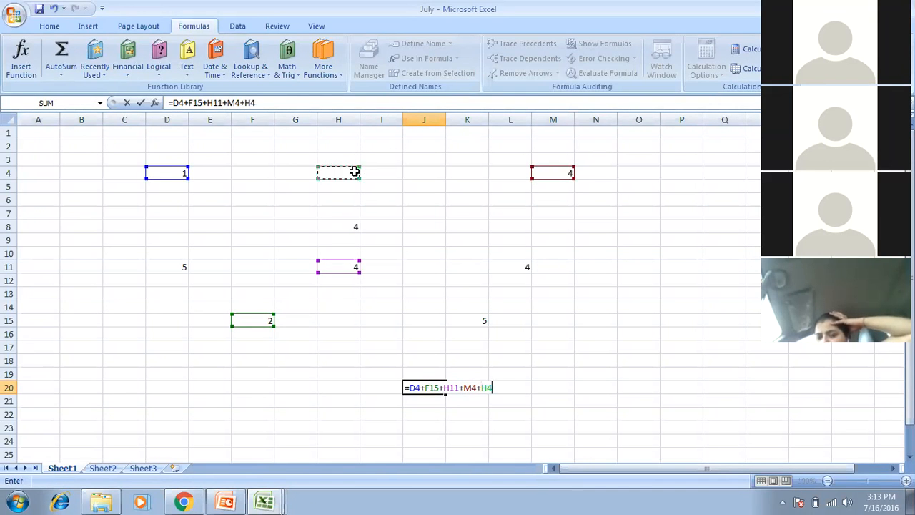
key("Return")
key("Up")
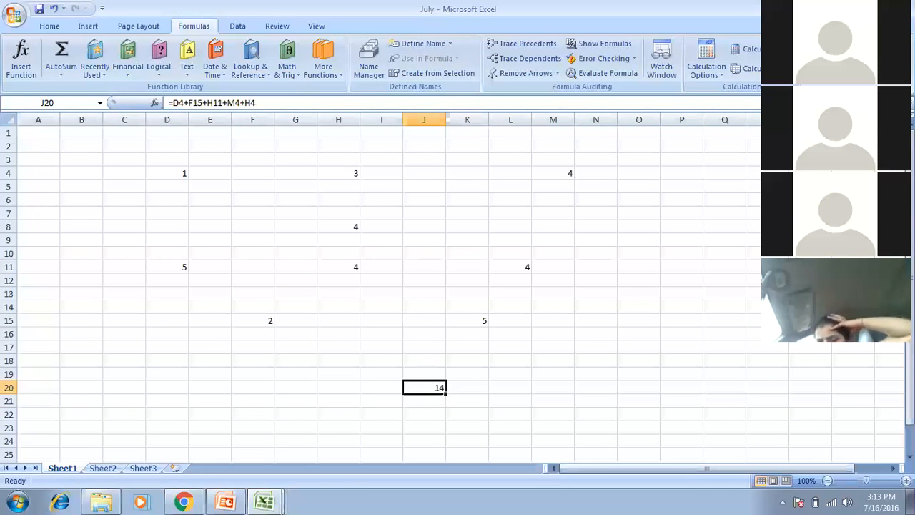
key("Down")
key("Up")
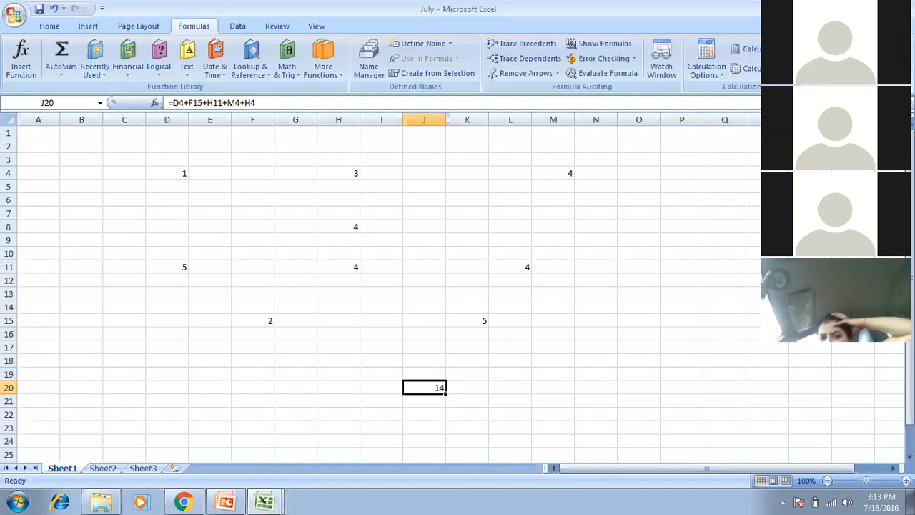
Trace J20's precedents from H11, D4, H4 and M4, then select cell C6 on Sheet2.
left_click(530, 61)
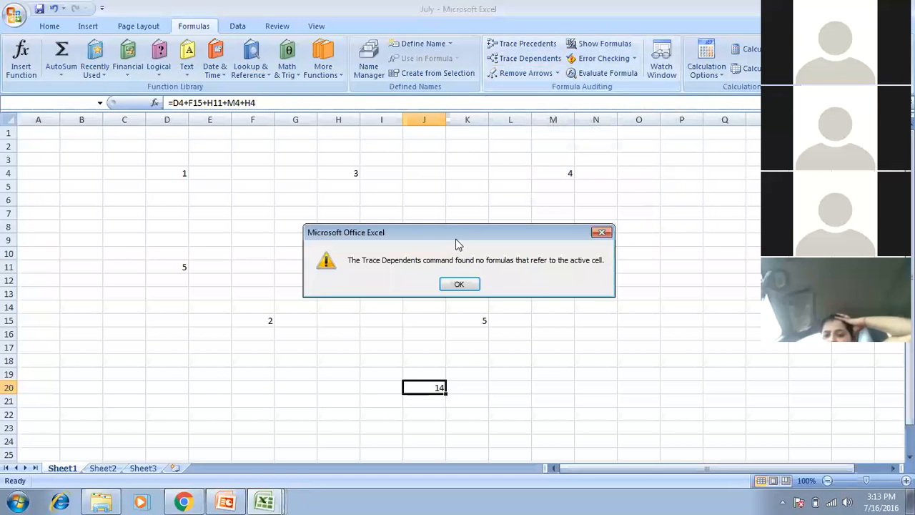
left_click(450, 284)
left_click(528, 45)
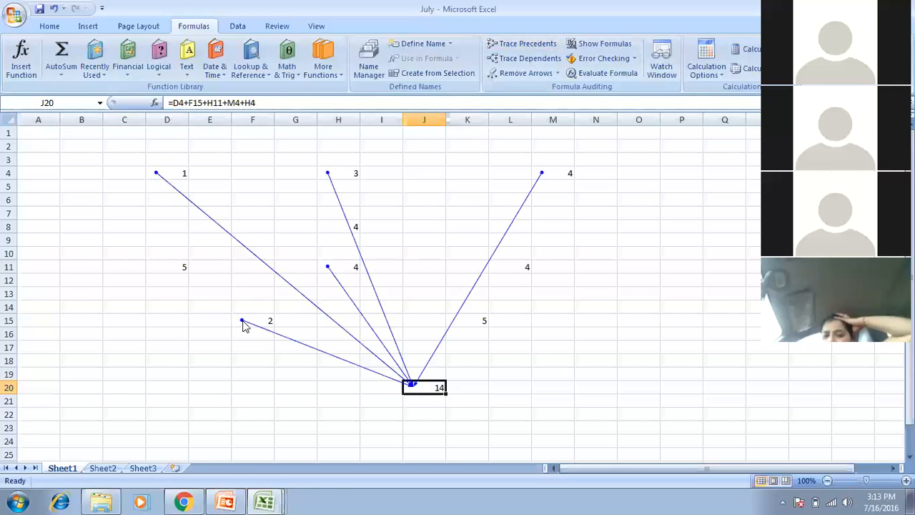
left_click(344, 266)
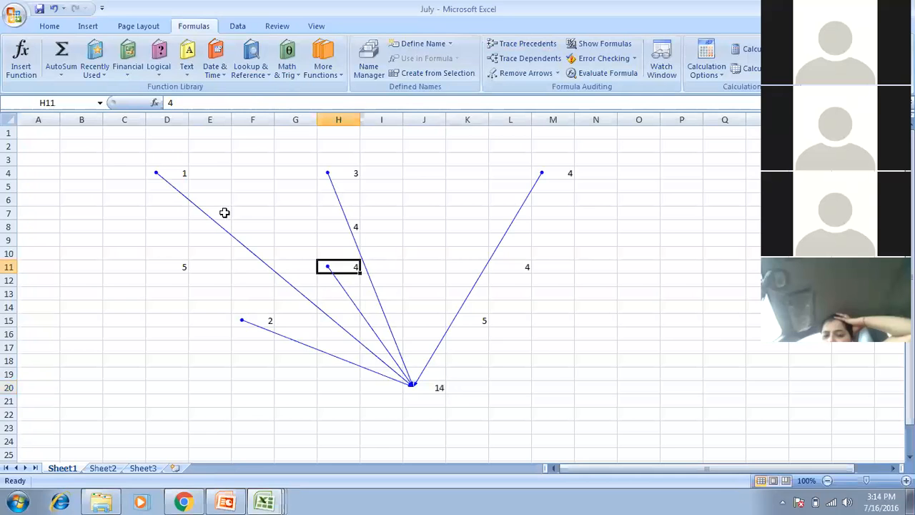
left_click(183, 178)
left_click(343, 173)
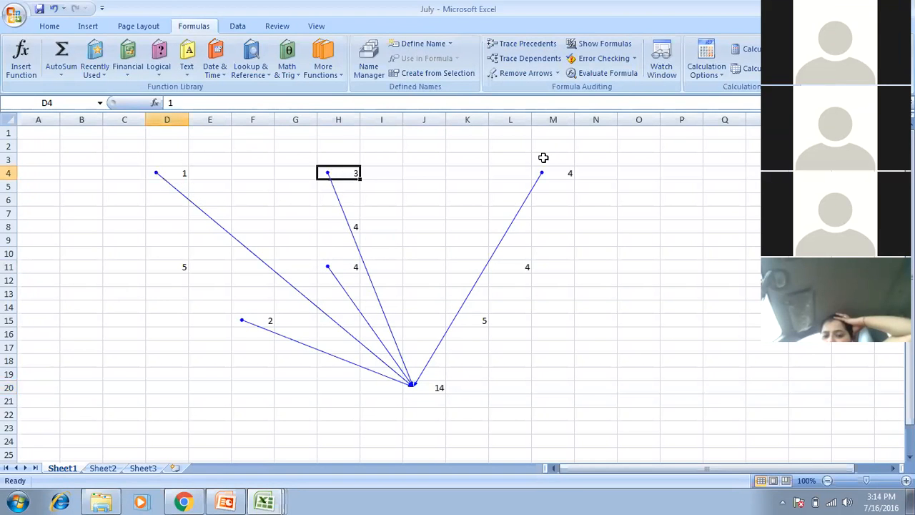
left_click(566, 177)
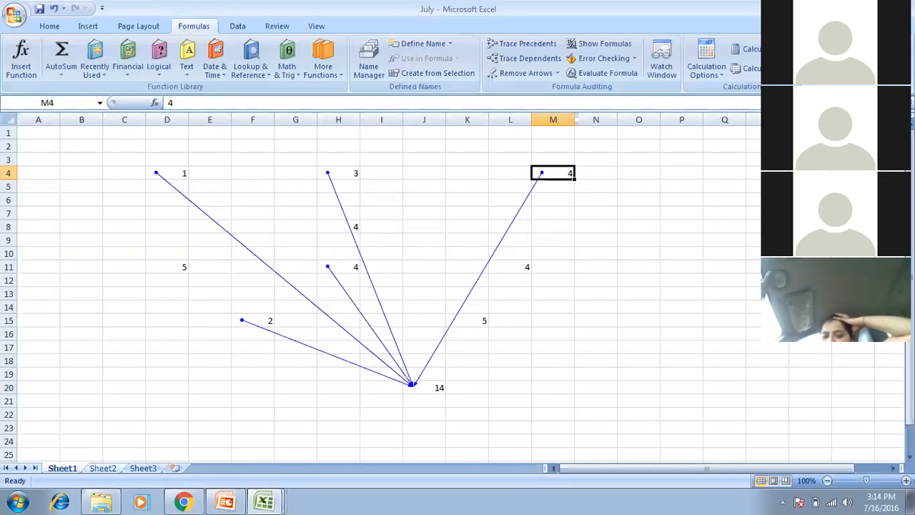
left_click(102, 468)
left_click(130, 202)
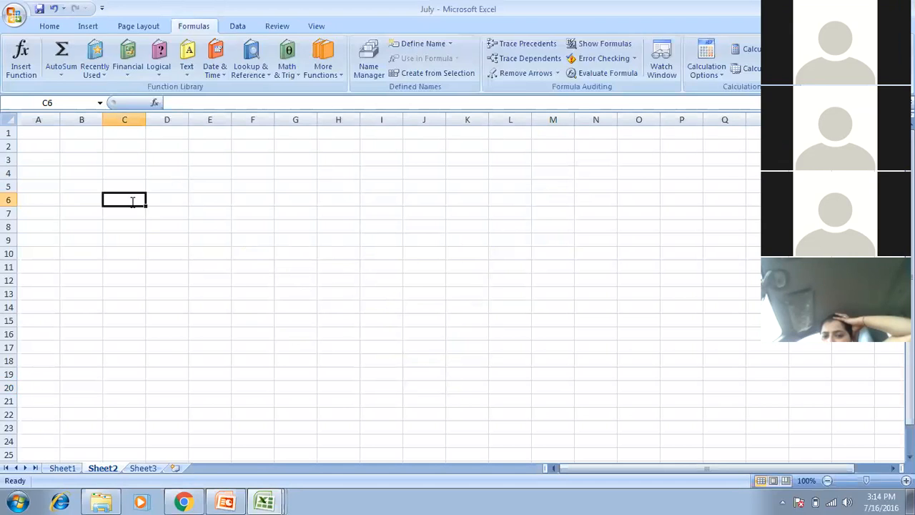
Enter 30 in Sheet2!C6 and extend J20 to =D4+F15+H11+M4+H4+Sheet2!C6, giving 44.
type("30")
key("Return")
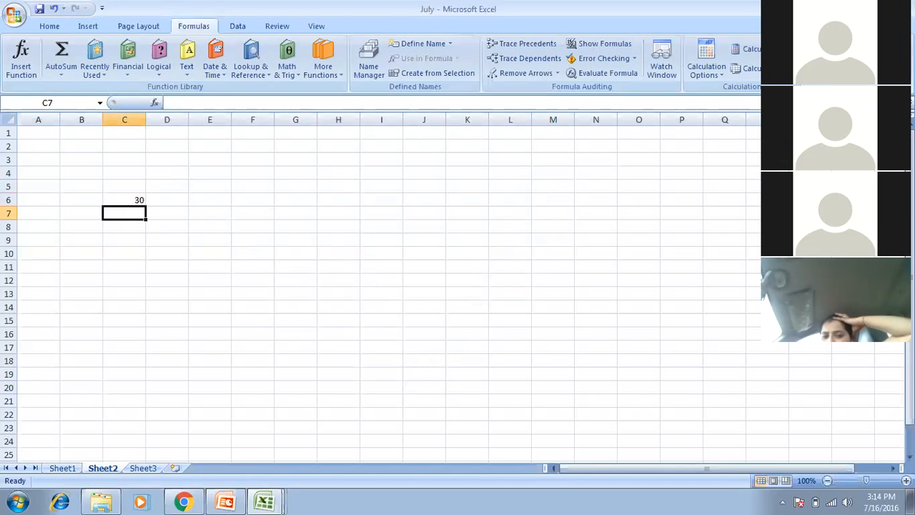
key("ctrl+Page_Up")
left_click(425, 386)
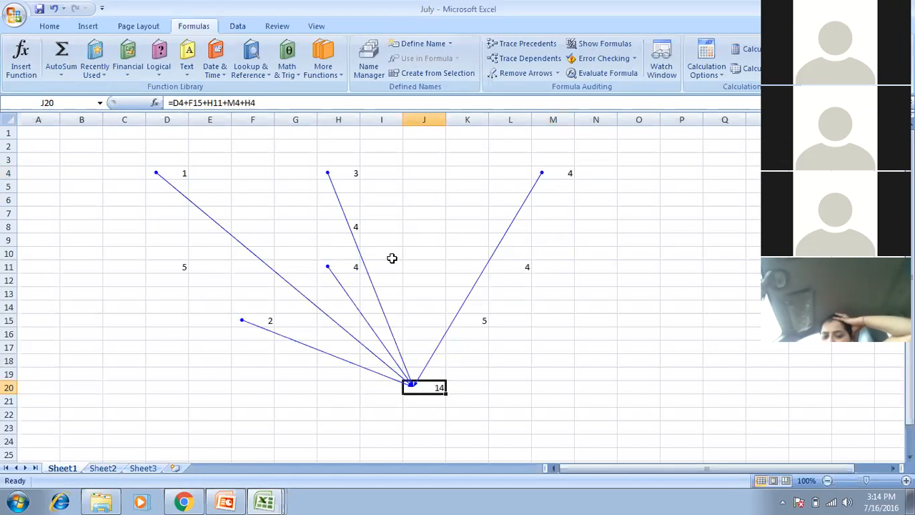
left_click(320, 103)
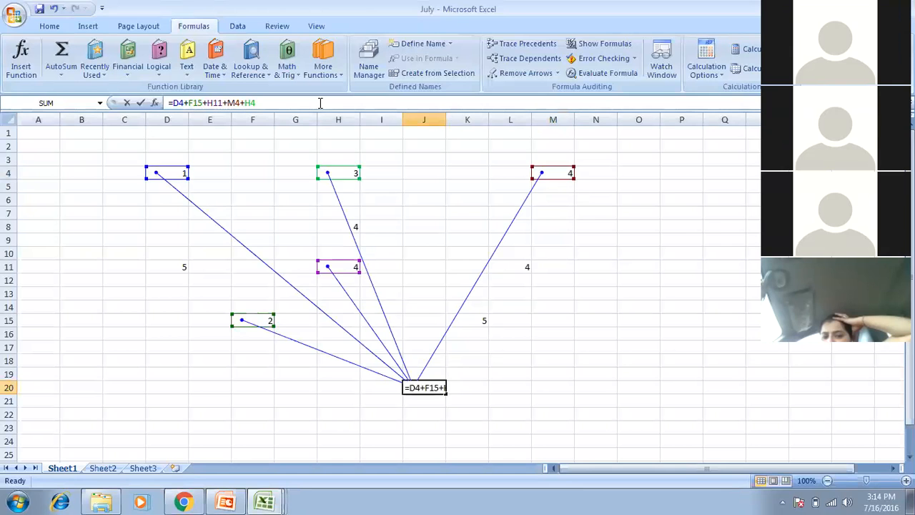
type("+")
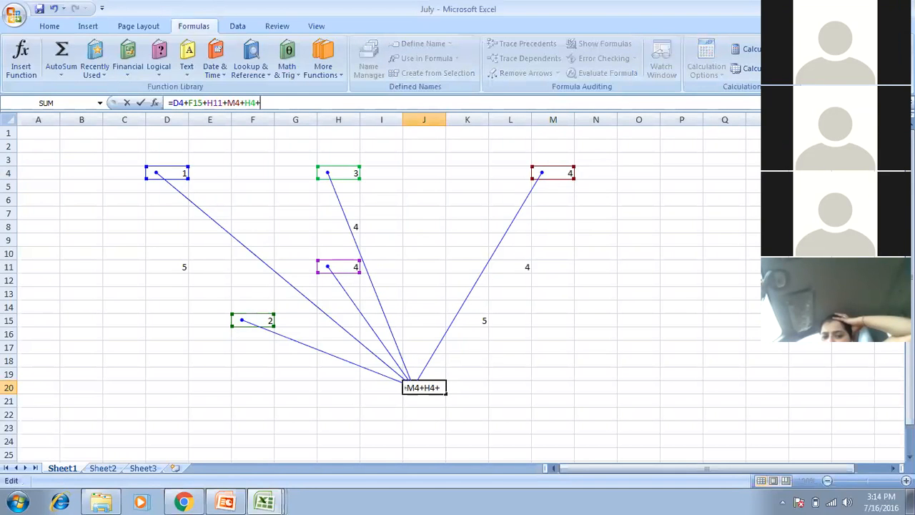
left_click(102, 468)
left_click(122, 201)
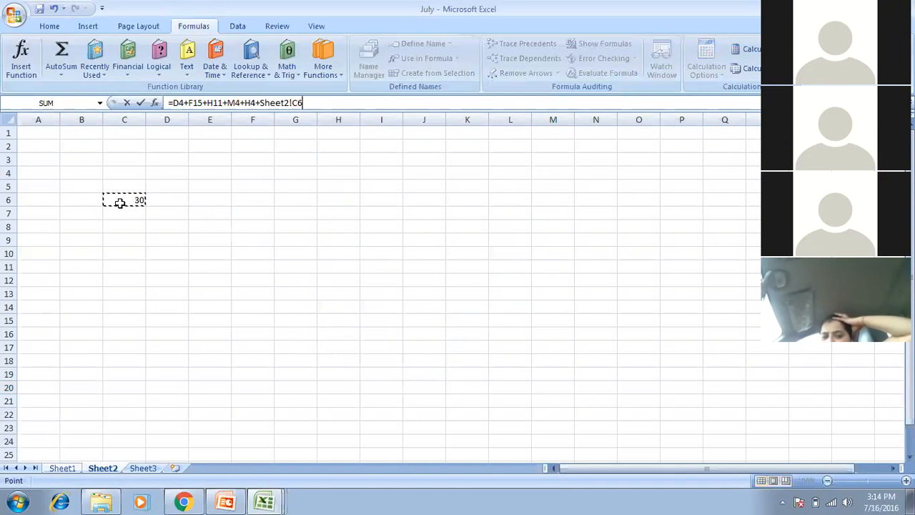
key("Return")
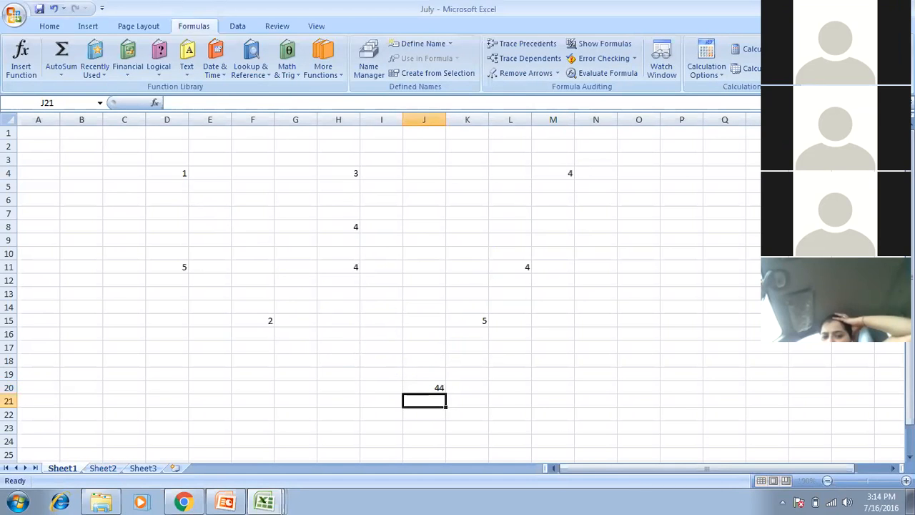
left_click(423, 387)
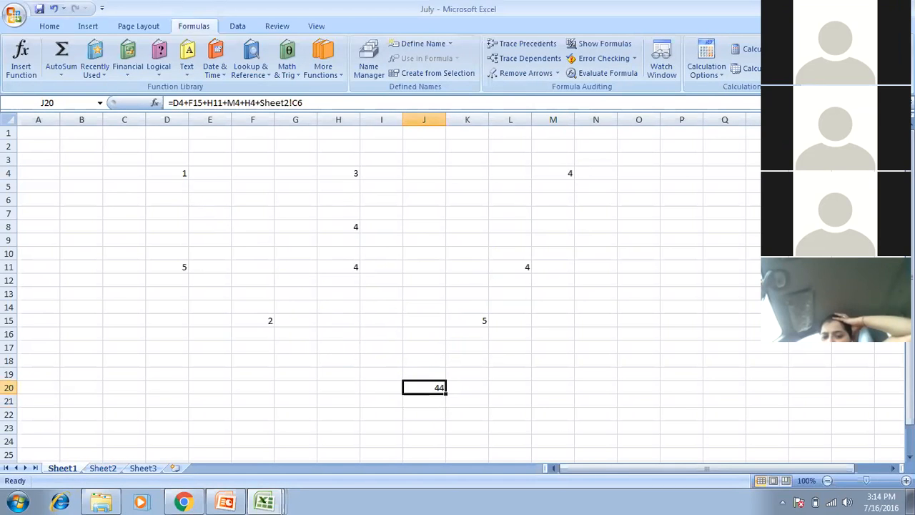
Trace J20's precedents and follow the dashed arrow to Sheet2!$C$6, then return to Sheet1.
left_click(531, 50)
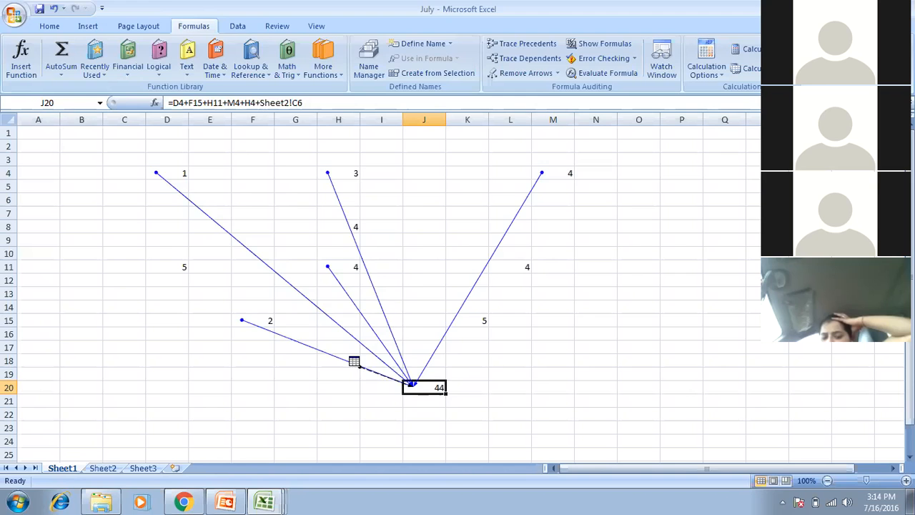
double_click(386, 376)
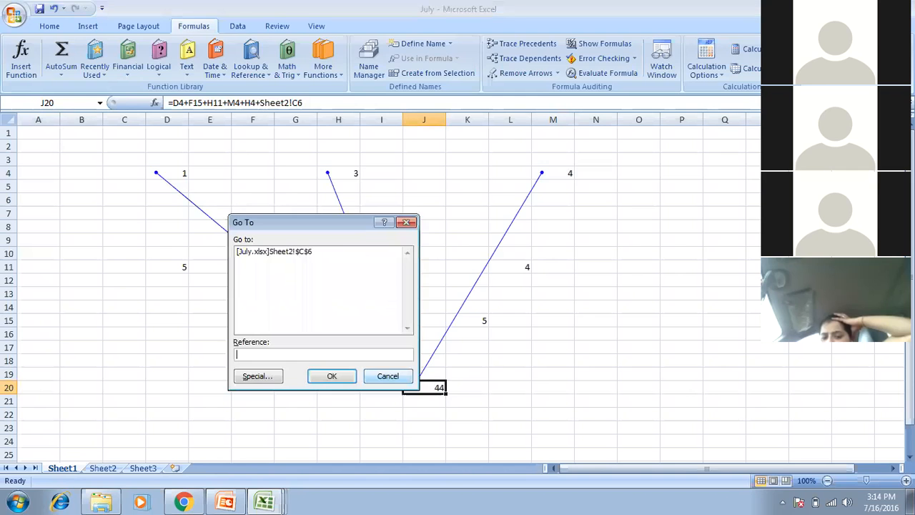
left_click(295, 251)
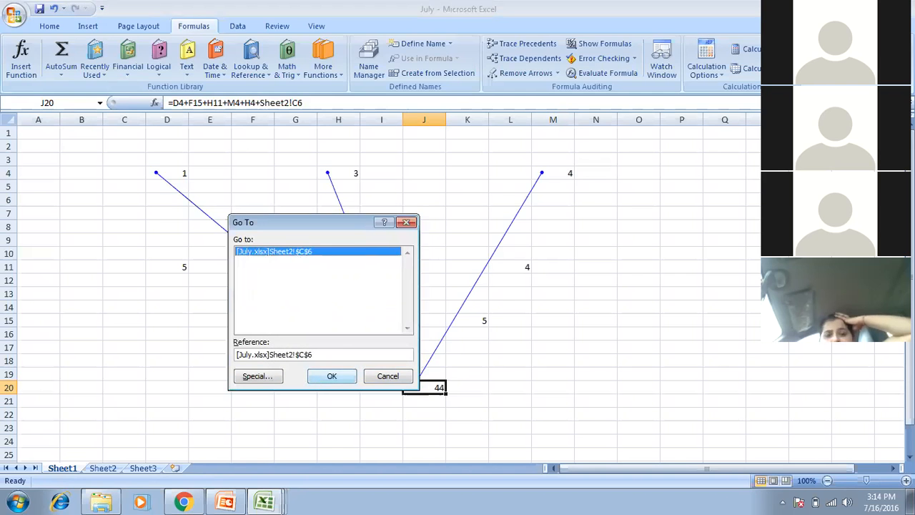
left_click(332, 376)
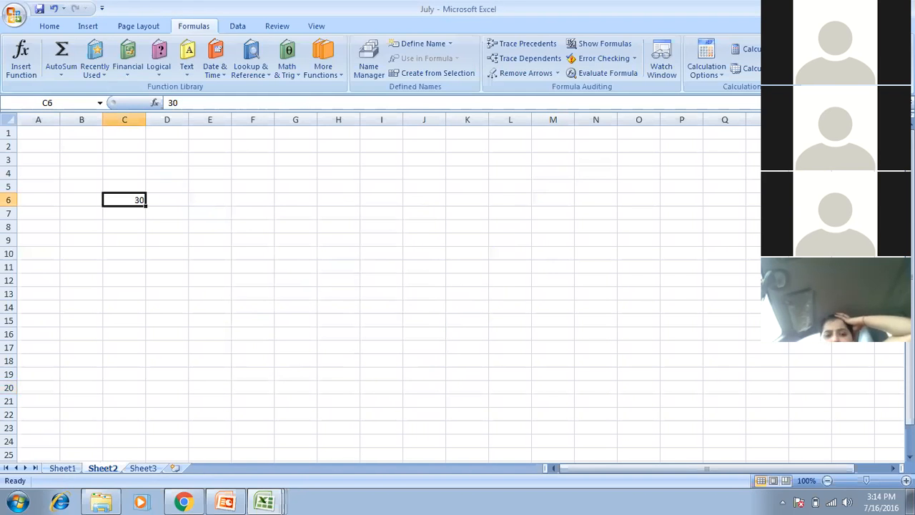
left_click(63, 468)
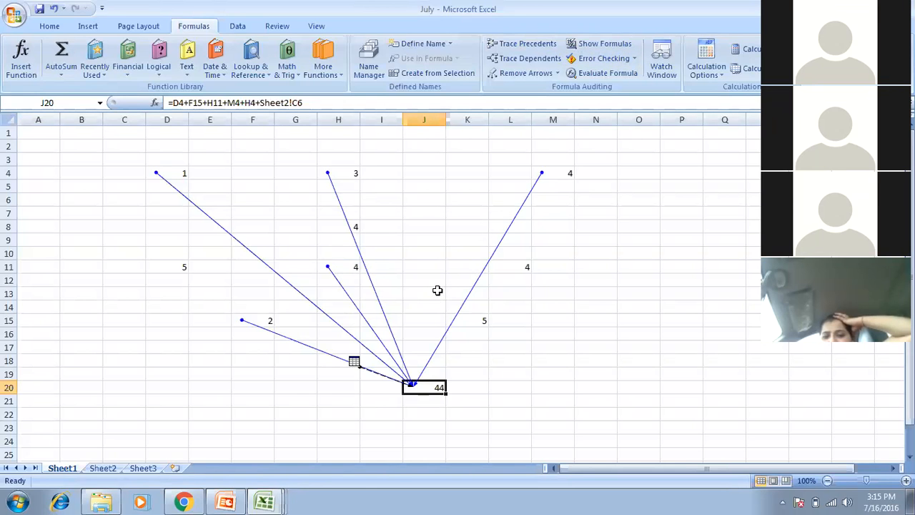
Select cells J15 and G22, then bring the Excel_PPT presentation forward.
left_click(440, 325)
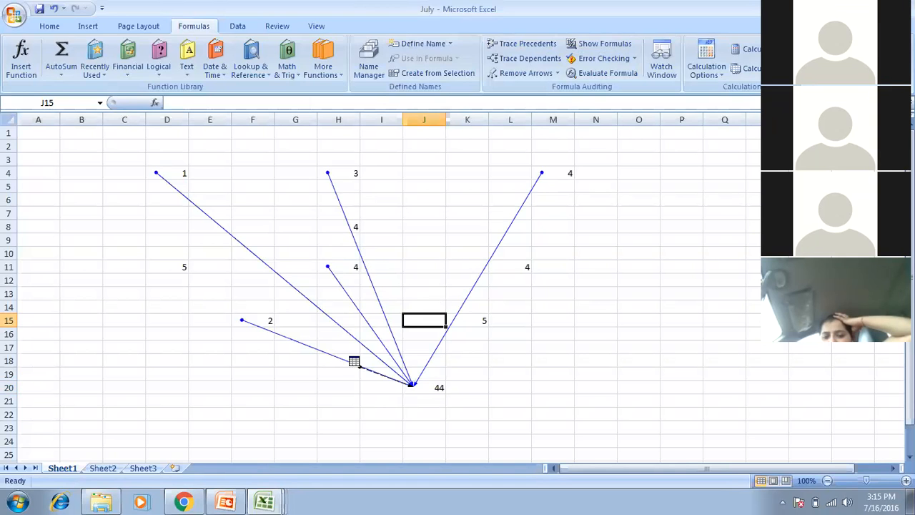
left_click(296, 413)
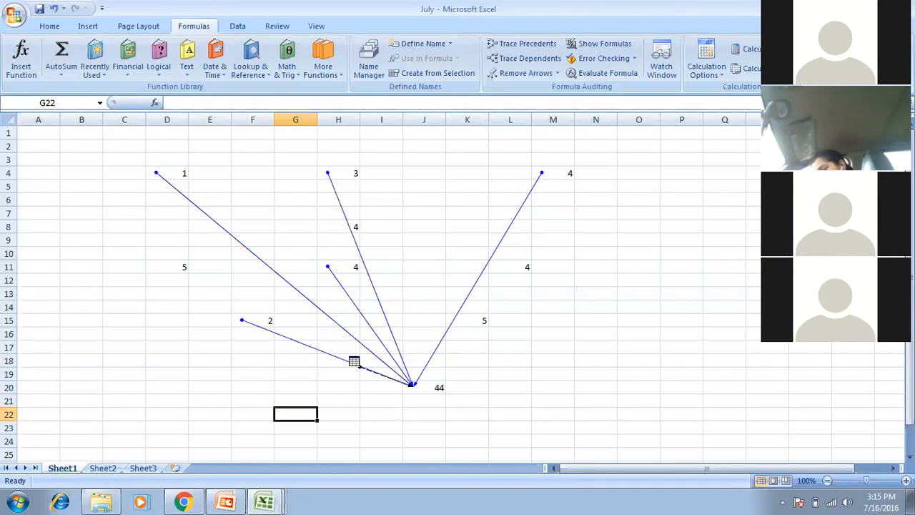
left_click(226, 503)
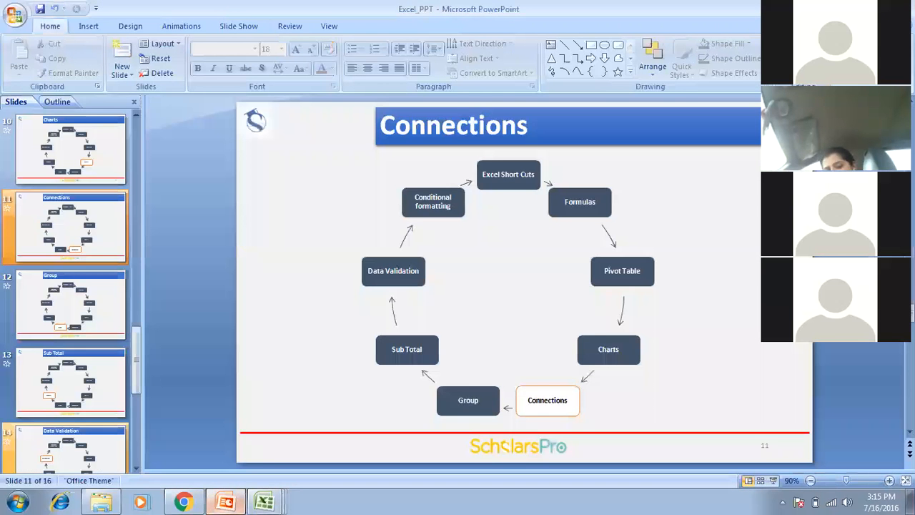
Present from Connections through Group to Sub Total, build its cycle diagram, and end the show.
left_click(773, 481)
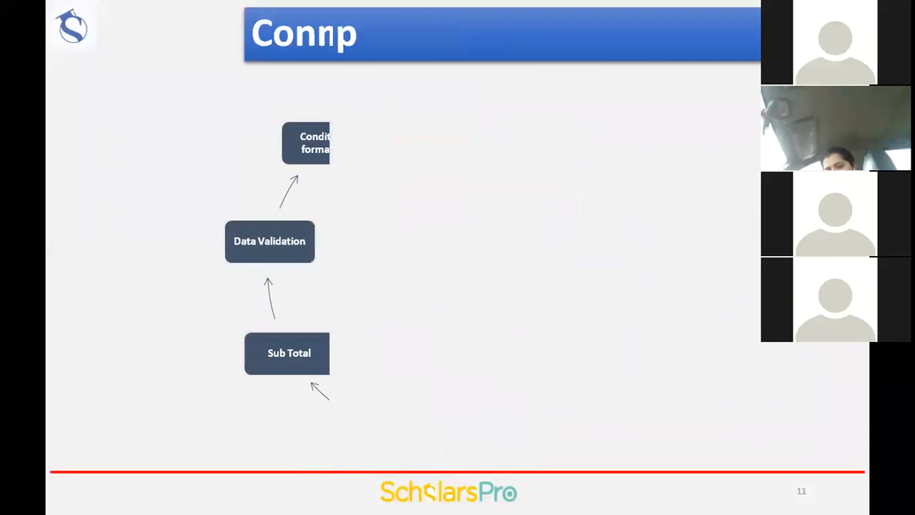
key("Right")
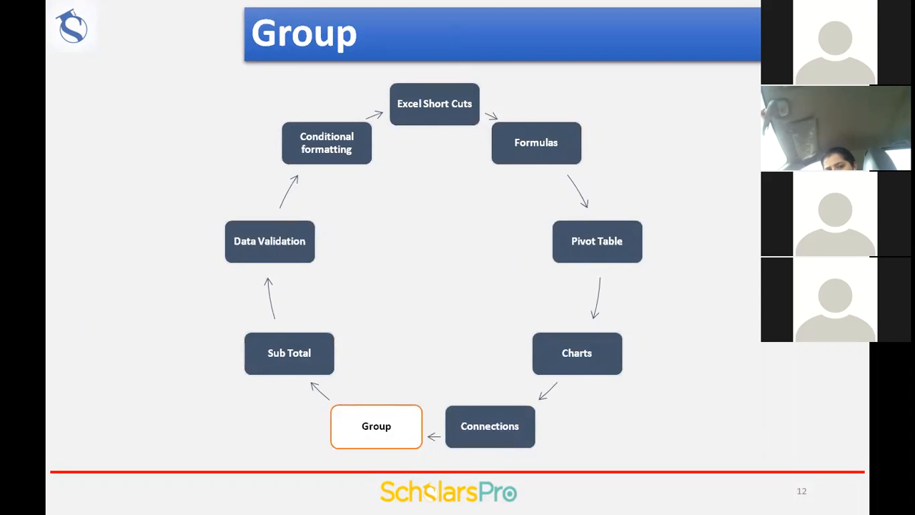
key("Right")
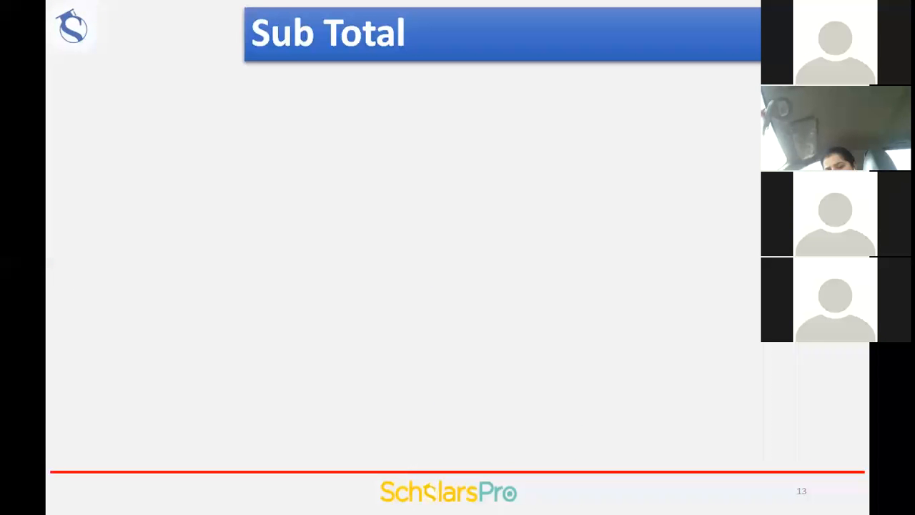
key("Right")
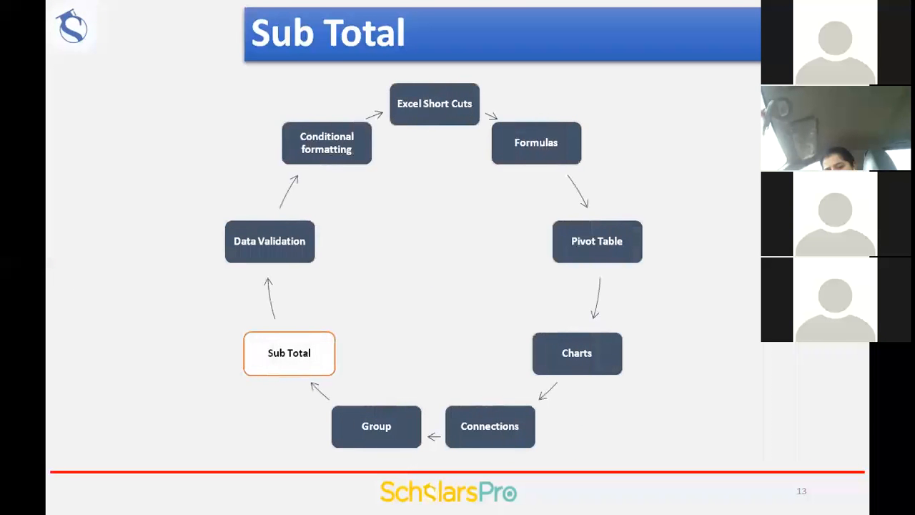
key("Escape")
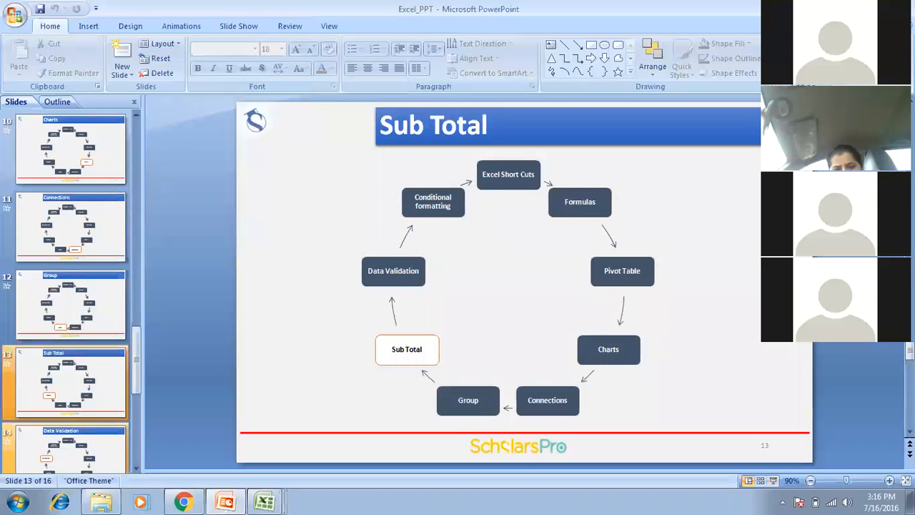
In the June workbook, number cells A1 through J1 from 1 to 10.
left_click(265, 502)
left_click(257, 426)
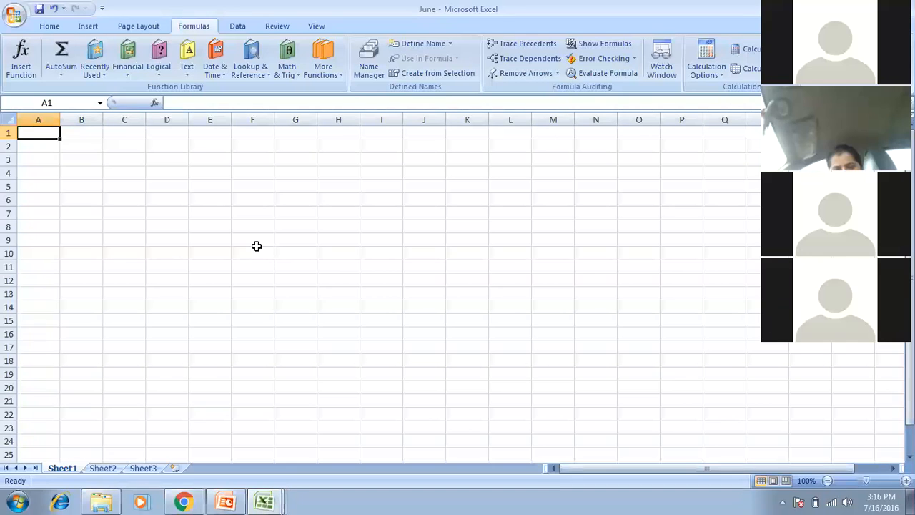
type("1")
key("Tab")
type("2")
key("Tab")
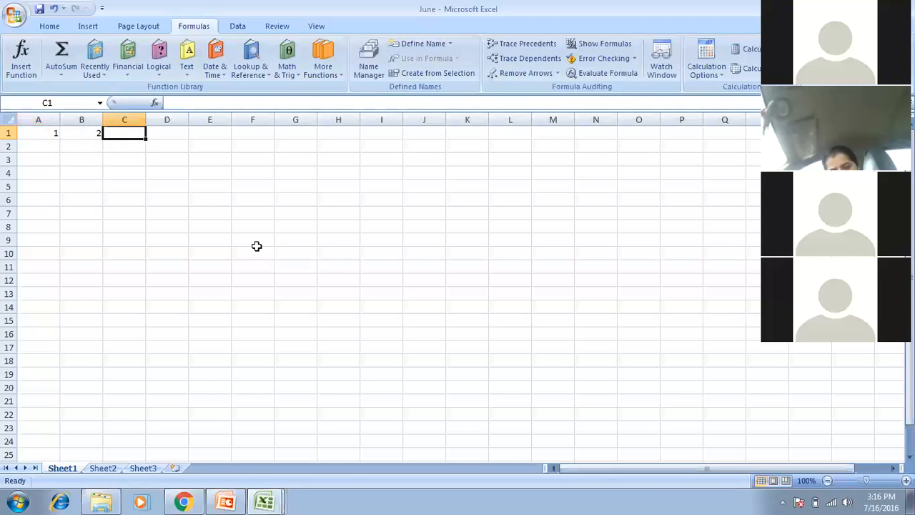
type("3")
key("Tab")
type("4")
key("Tab")
type("5")
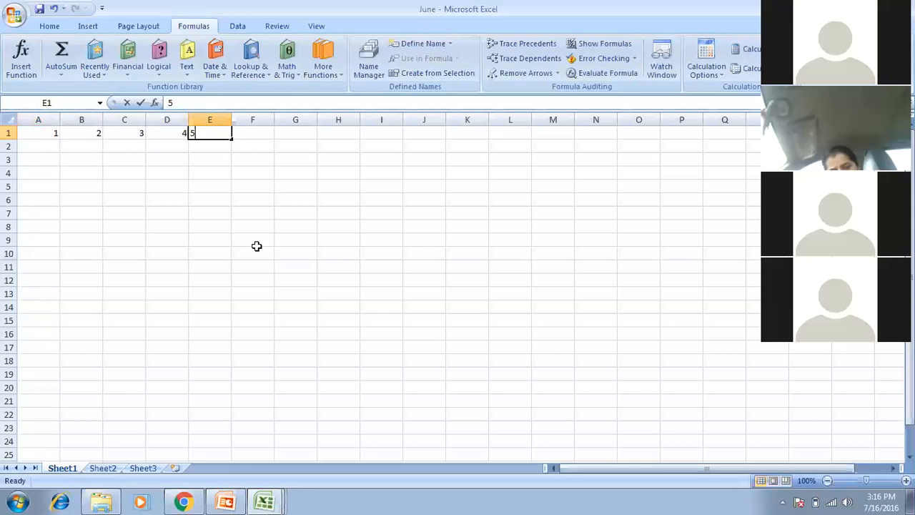
key("Tab")
type("6")
key("Tab")
type("7")
key("Tab")
type("8")
key("Tab")
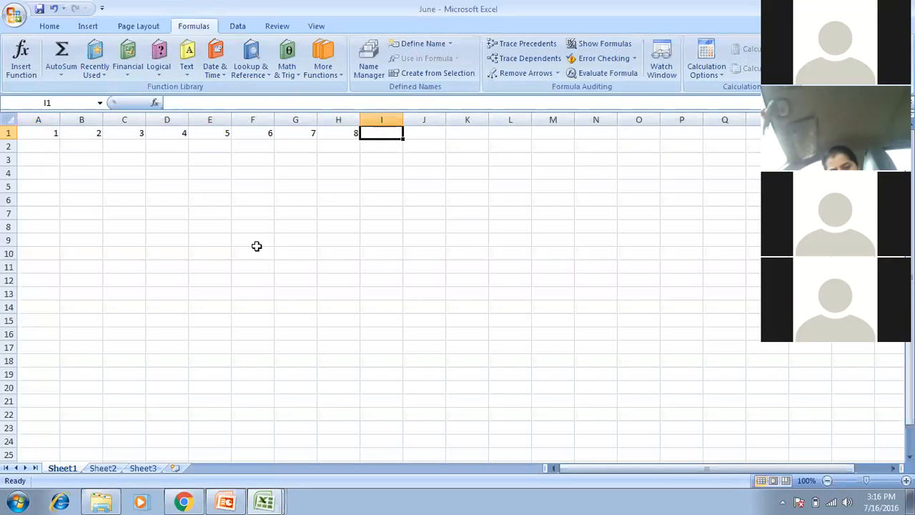
key("Tab")
type("9")
key("Tab")
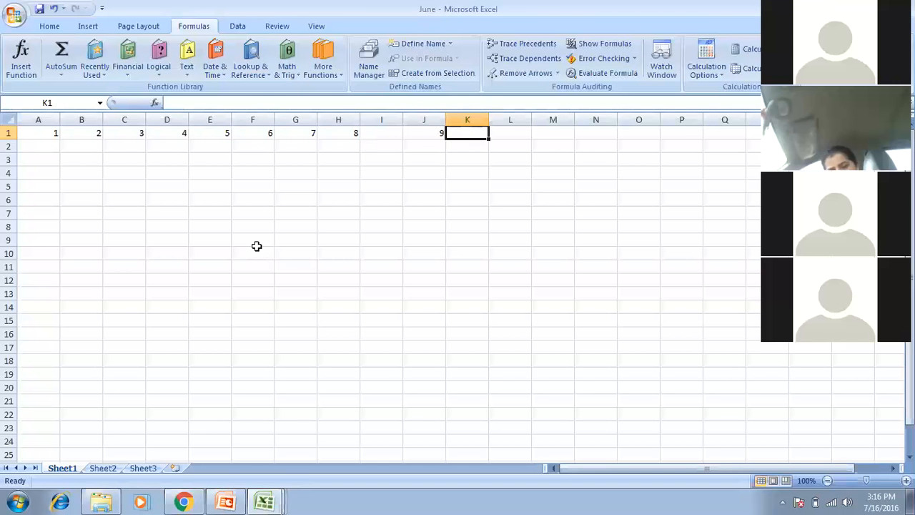
left_click(393, 132)
type("9")
key("Tab")
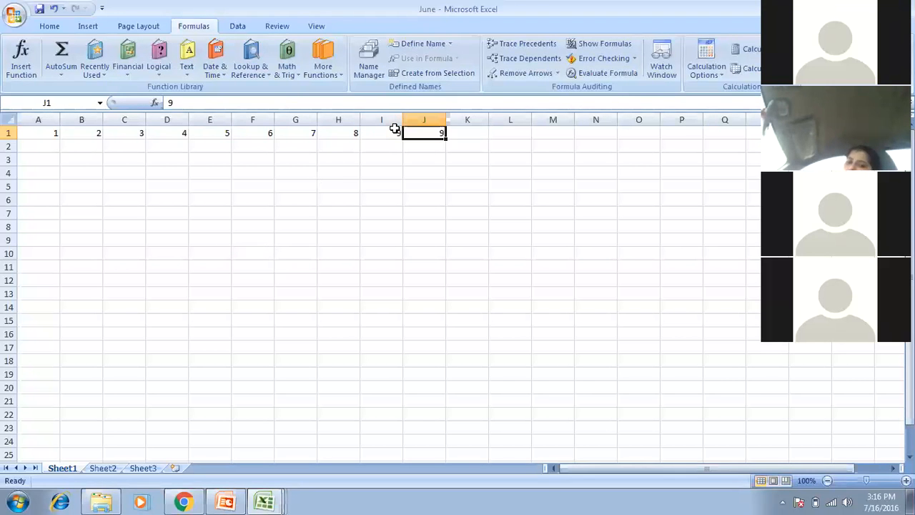
type("10")
key("Return")
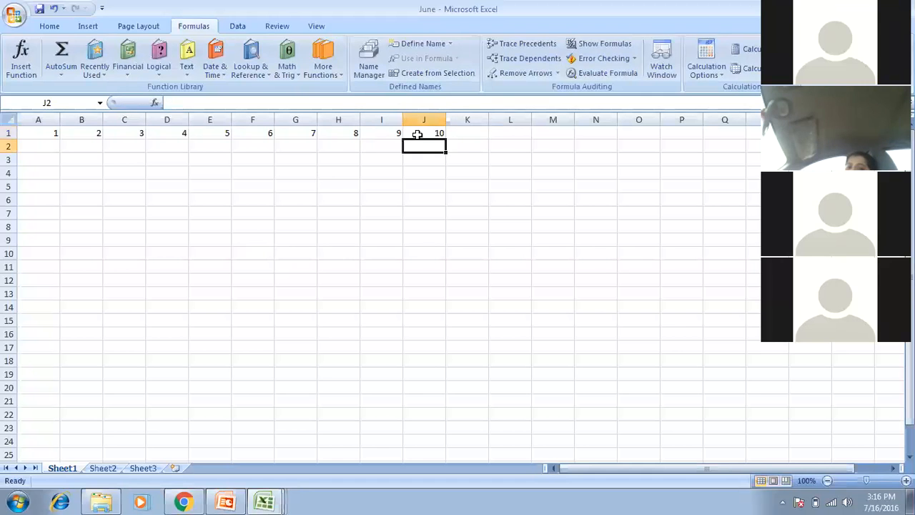
Continue the row 1 numbering and enter 37 in AK1, right after 36.
left_click_drag(350, 133, 445, 118)
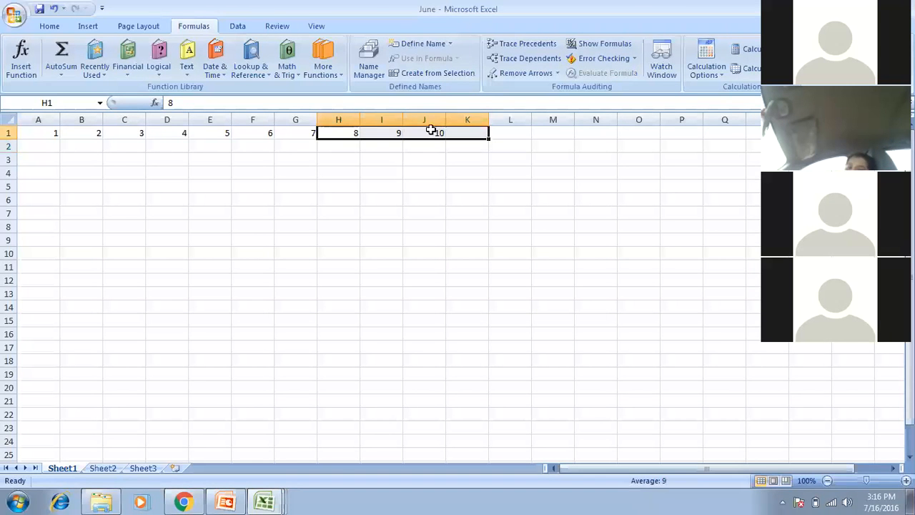
left_click(425, 135)
left_click_drag(347, 130, 761, 140)
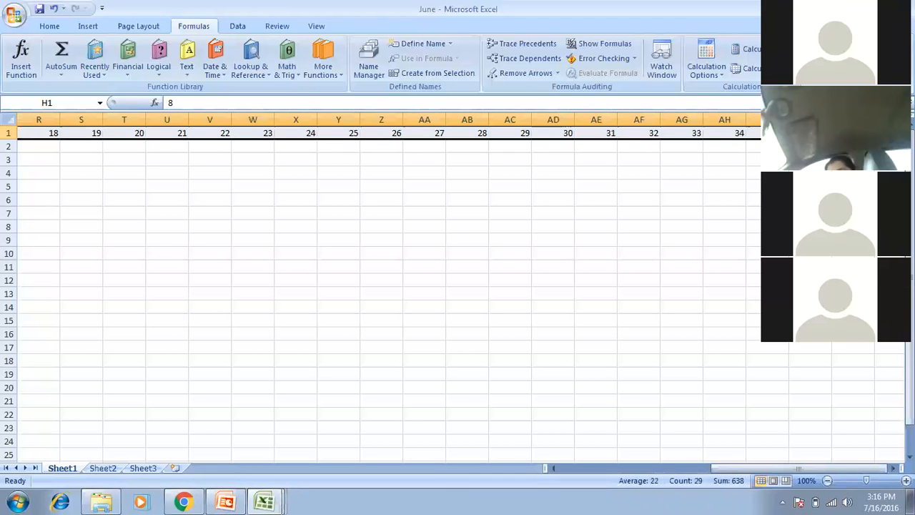
key("Left")
key("Left")
key("Left")
key("Left")
key("Right")
key("Right")
key("Right")
key("Right")
key("Right")
key("Right")
key("Right")
key("Right")
key("Right")
key("Right")
key("Right")
key("Right")
key("Right")
key("Right")
key("Right")
key("Right")
key("Right")
key("Right")
key("Right")
key("Right")
key("Left")
key("Left")
key("Left")
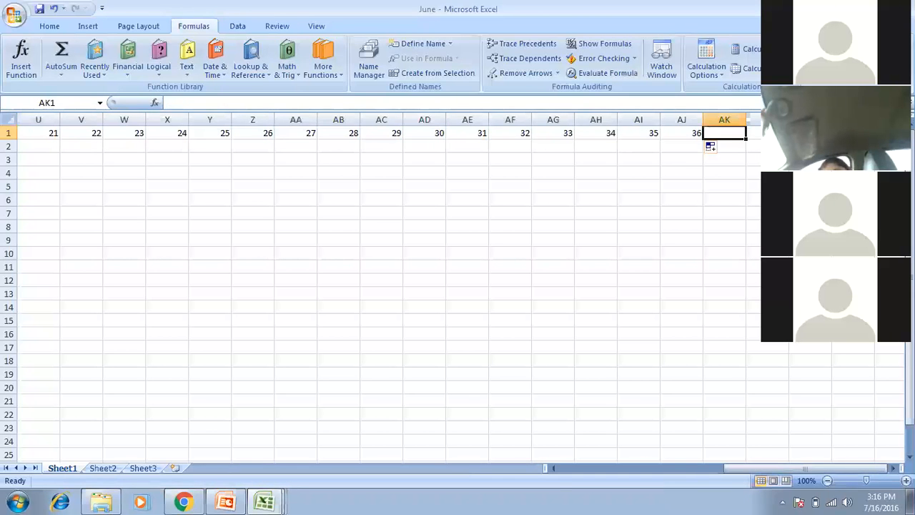
type("37")
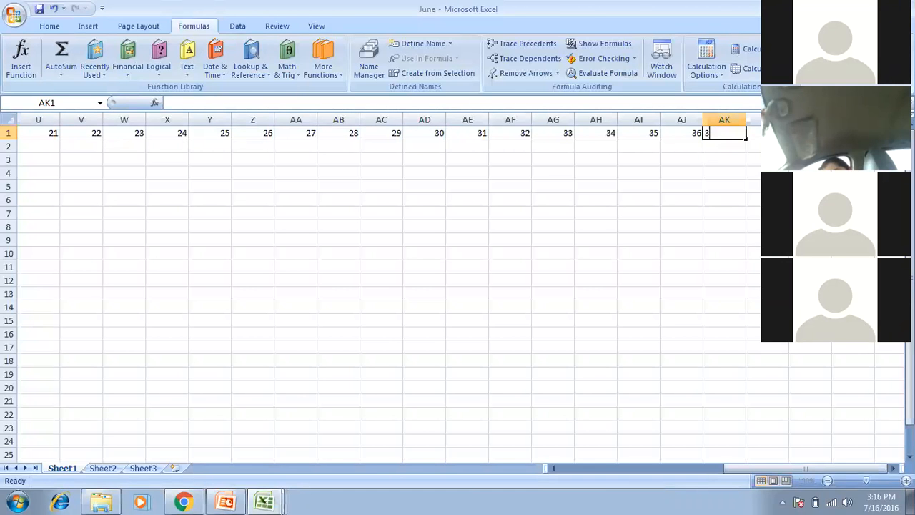
key("Left")
key("Left")
key("Left")
key("Left")
key("Left")
key("Left")
key("Left")
key("Left")
key("Left")
key("Left")
key("Left")
key("Left")
key("Left")
key("Left")
key("Left")
key("Left")
key("Left")
key("Left")
key("Left")
key("Left")
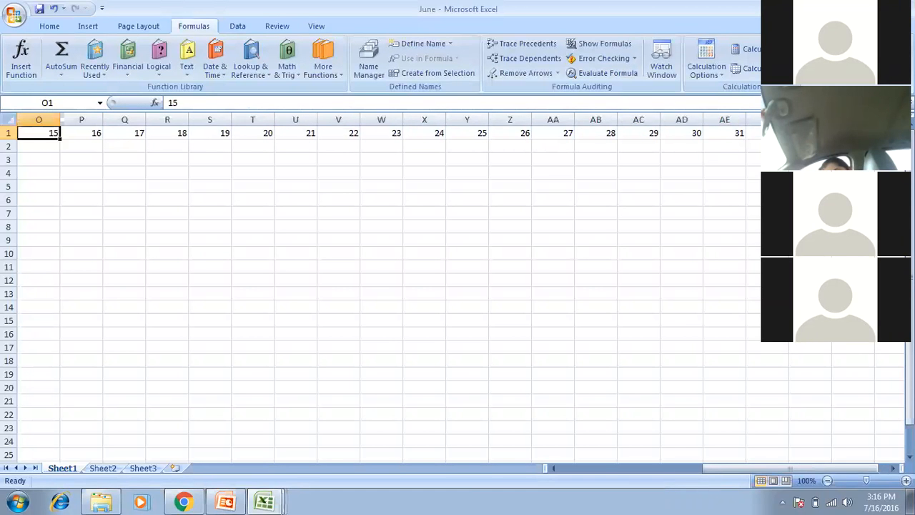
Check the 1–37 numbers along row 1, then return to the start and go to A2.
key("Right")
key("Right")
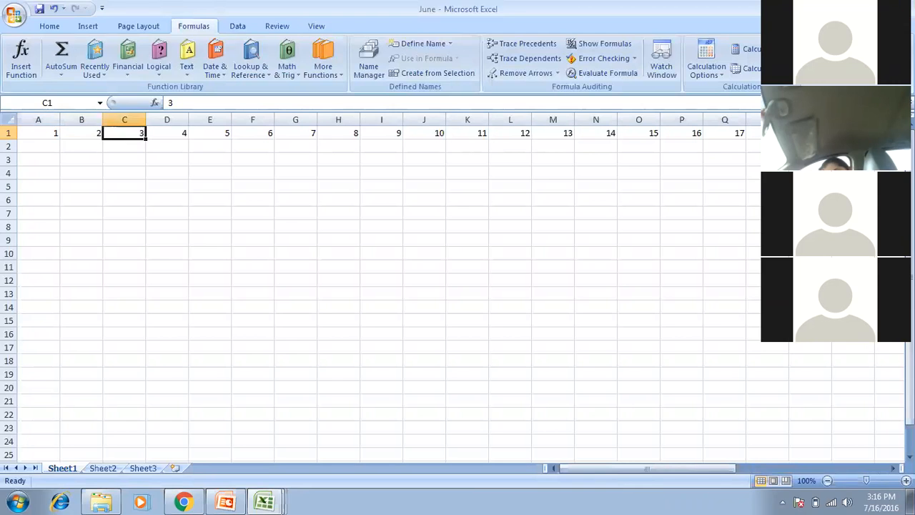
key("Left")
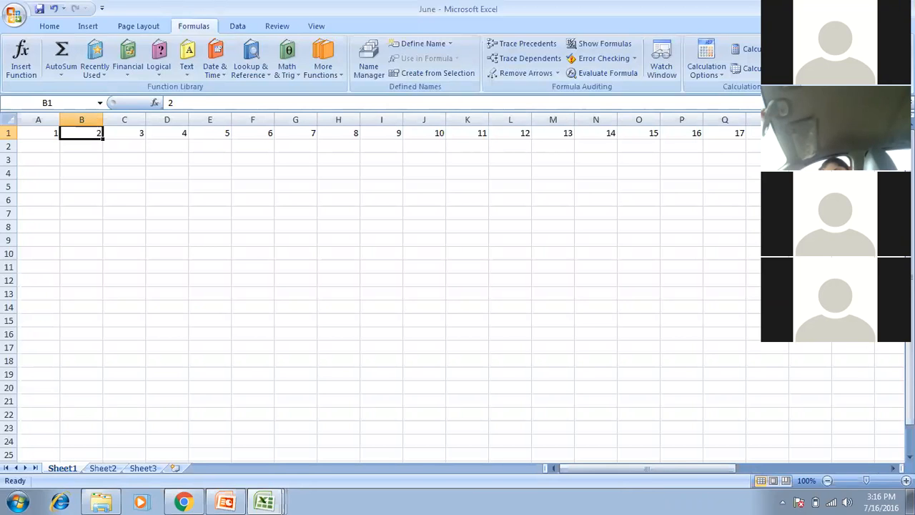
key("Left")
key("Right")
key("Right")
key("Right")
key("Right")
key("Right")
key("Right")
key("Right")
key("Right")
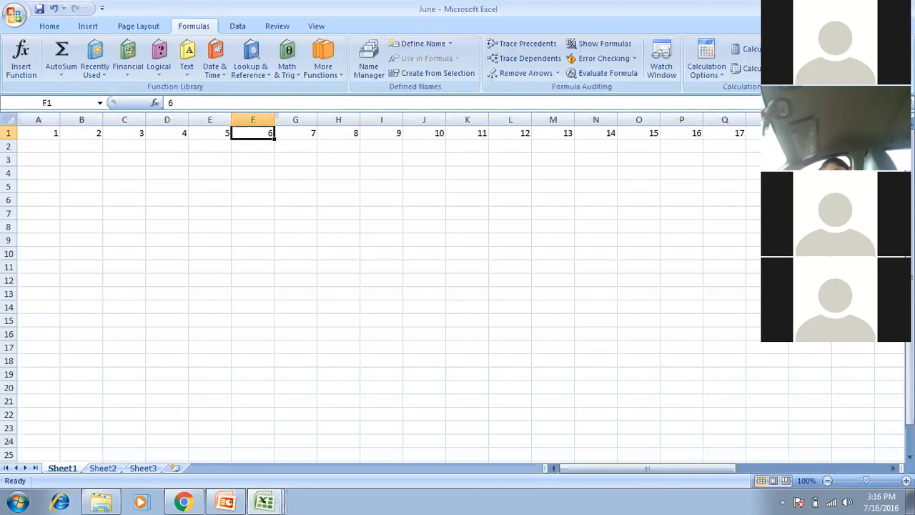
key("Right")
key("Right")
key("Right")
key("Right")
key("Right")
key("Right")
key("Right")
key("Right")
key("Right")
key("Right")
key("Right")
key("Right")
key("Right")
key("Right")
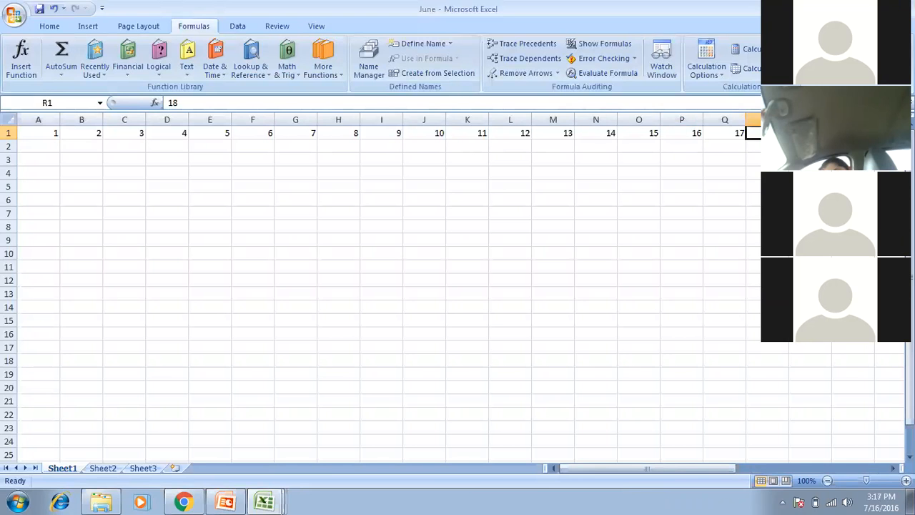
key("Right")
key("Right")
key("Right")
key("Right")
key("Right")
key("Right")
key("Right")
key("Right")
key("Right")
key("Right")
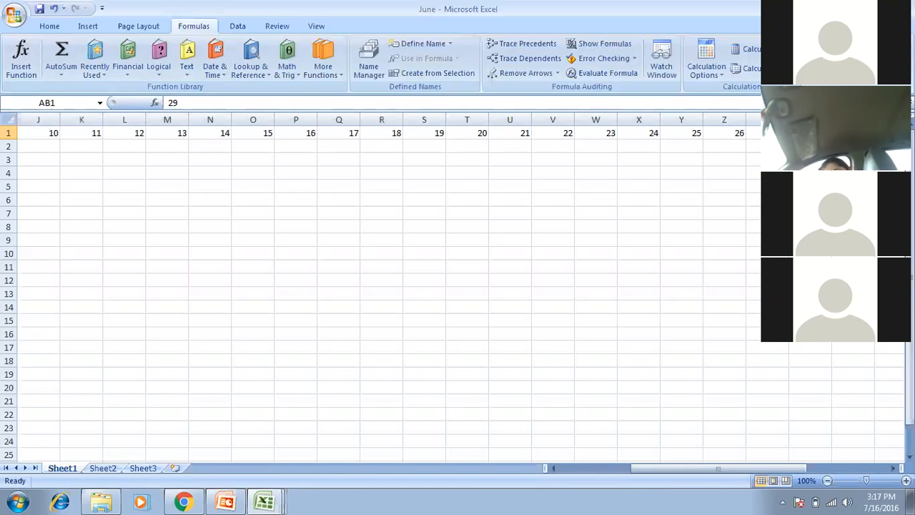
key("Right")
key("Right")
key("Right")
key("Right")
key("Right")
key("Right")
key("Right")
key("Right")
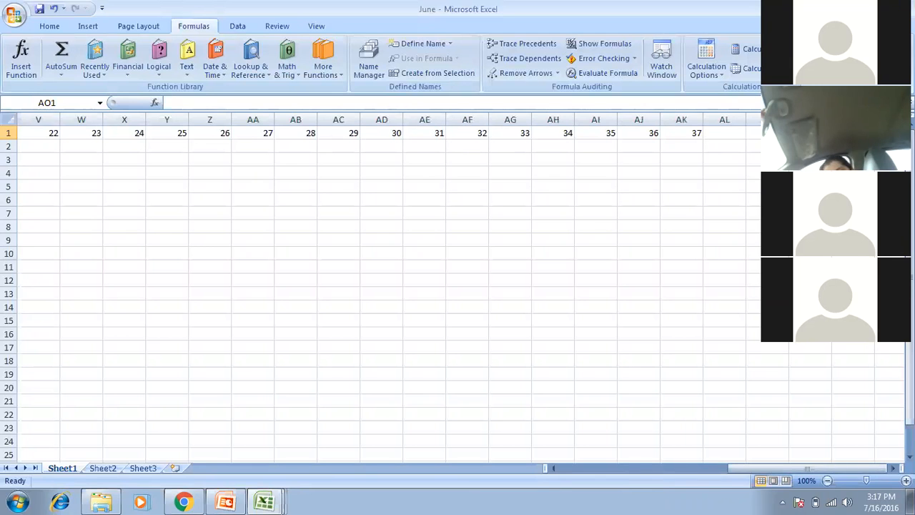
key("Home")
key("Down")
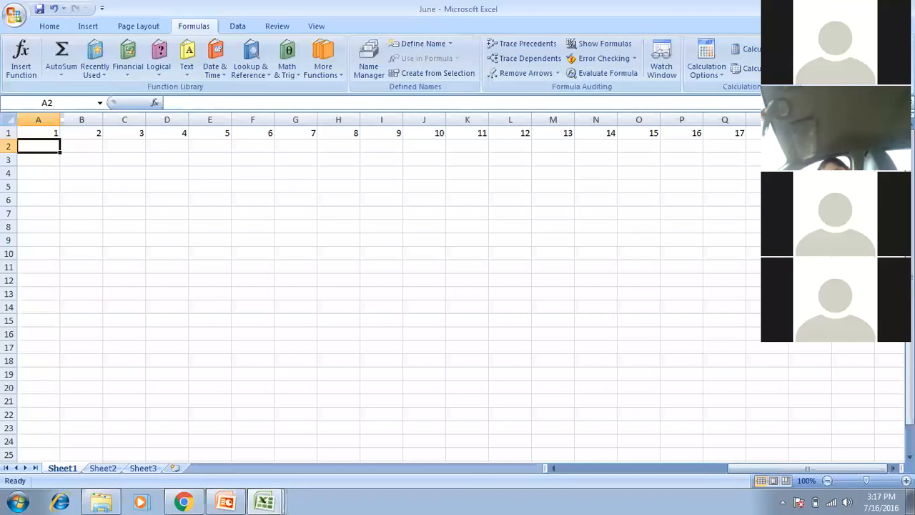
Enter =RANDBETWEEN(1000,2000) in cell A2.
type("=rand")
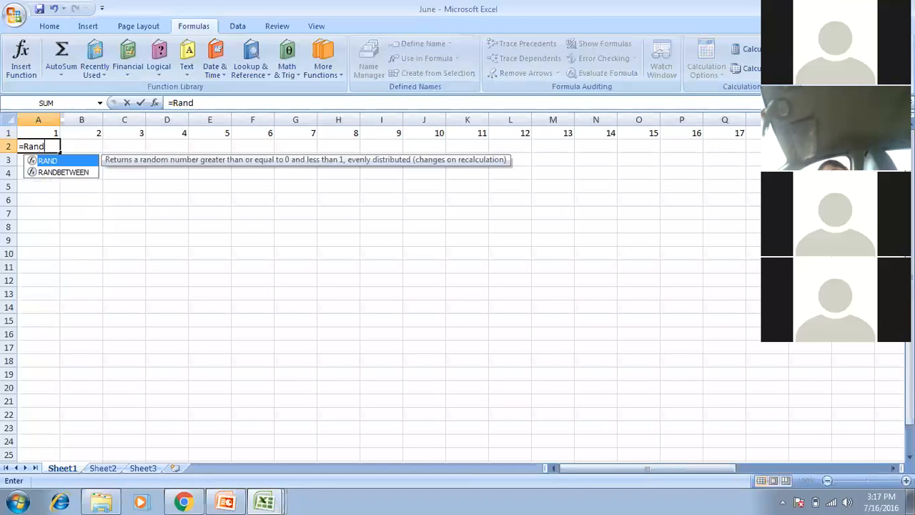
key("Down")
key("Tab")
type("1000")
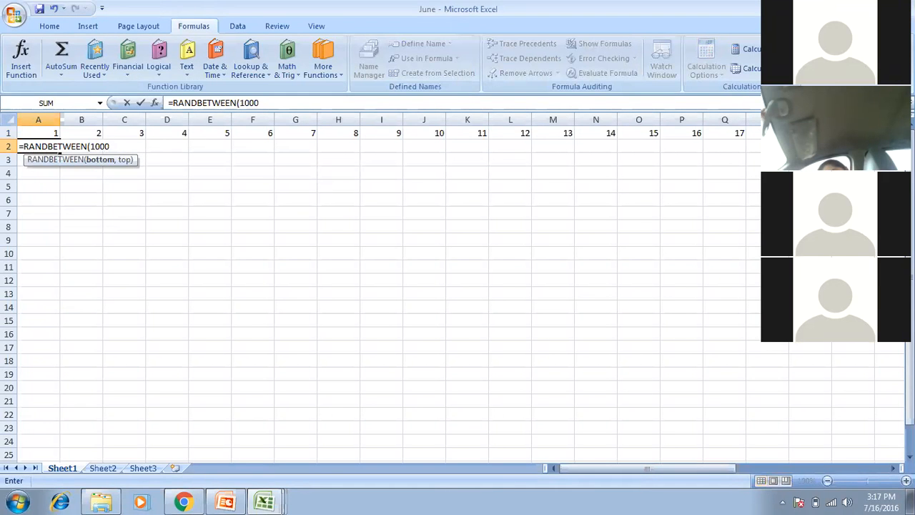
type(",2000")
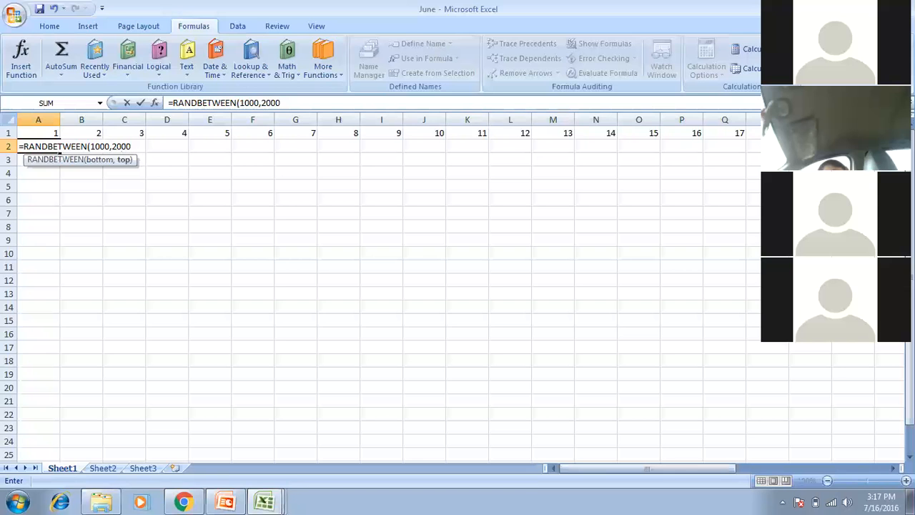
key("Return")
Fill the RANDBETWEEN formula across A2:AJ2 under the numbered columns.
key("Up")
key("shift+Right")
key("Up")
key("ctrl+Right")
key("Down")
key("Left")
key("Left")
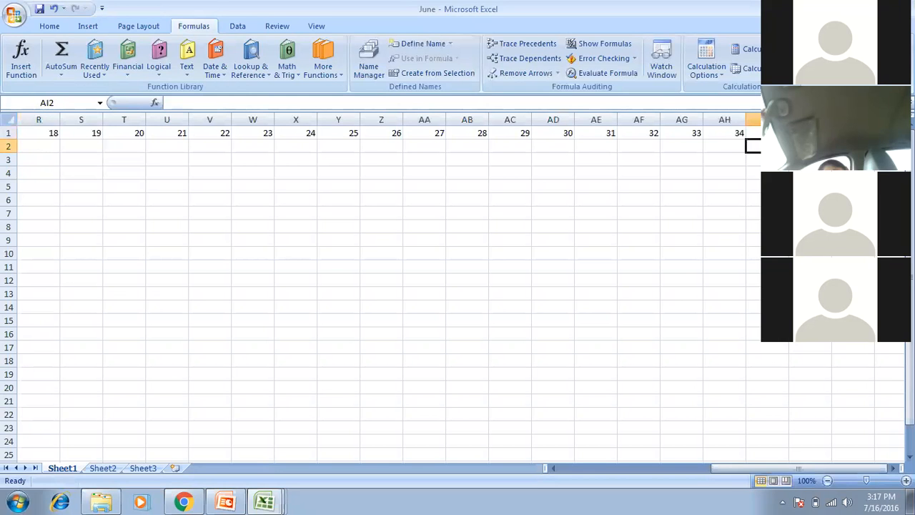
key("Right")
key("shift+space")
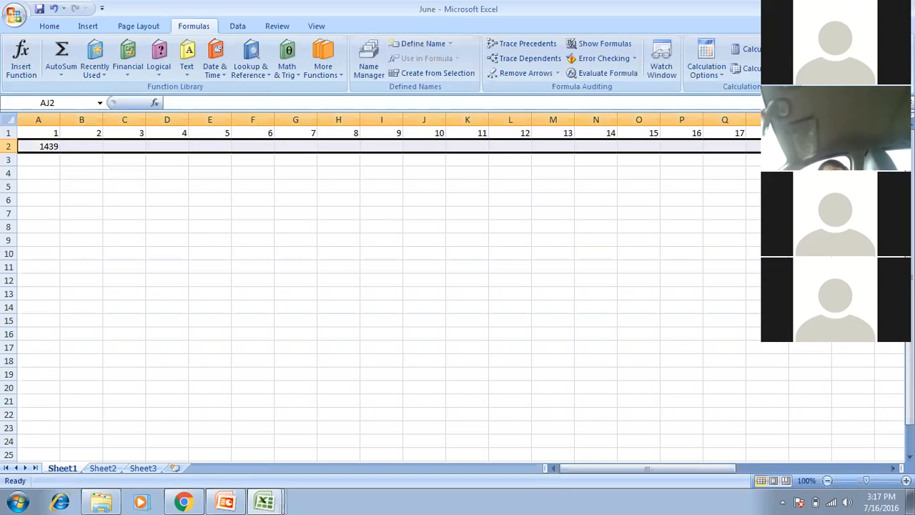
key("ctrl+r")
Copy row 2 and paste it back as plain values, then check the results.
key("ctrl+c")
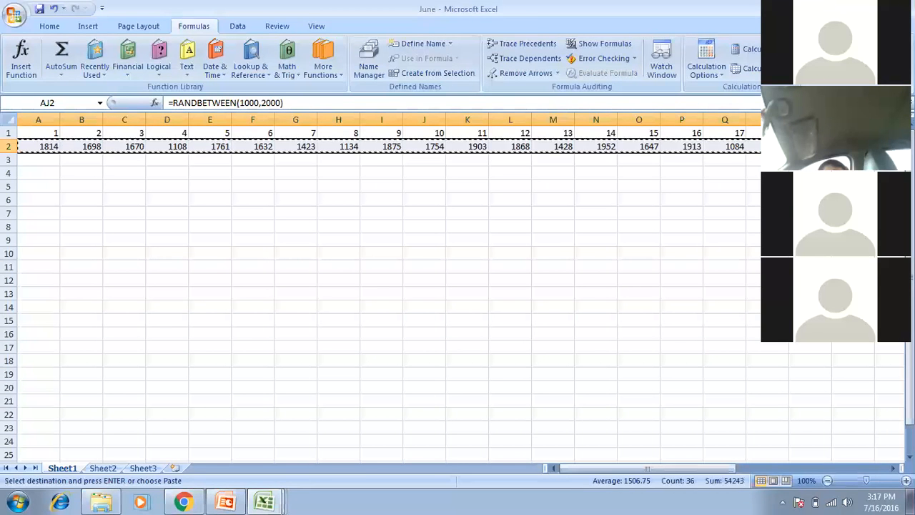
key("alt+e")
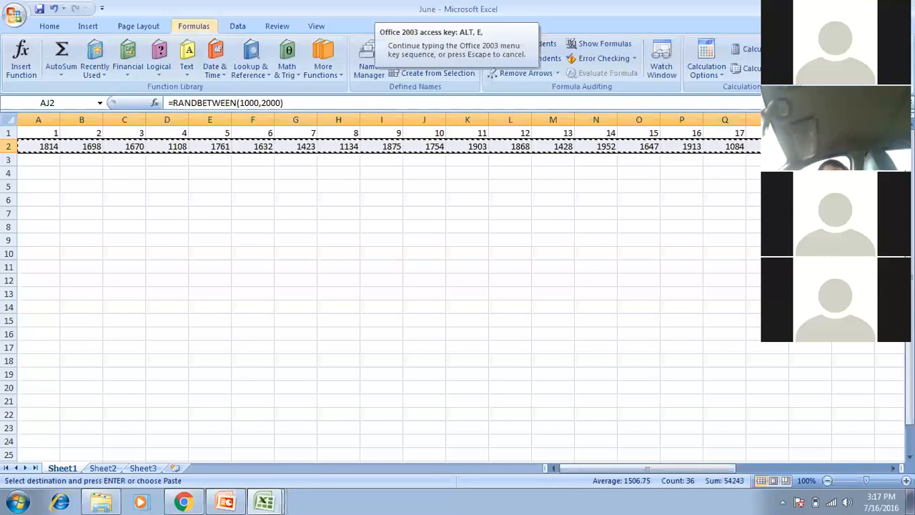
key("s")
key("v")
key("Return")
key("Right")
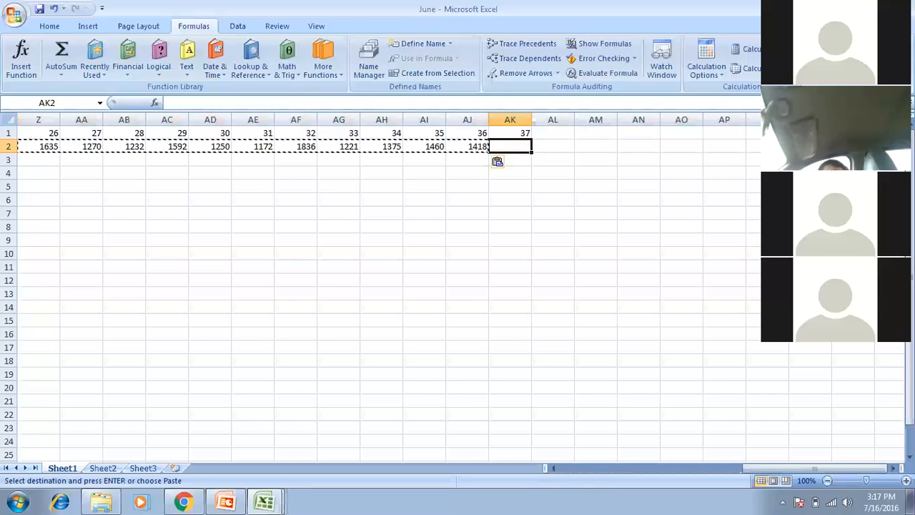
key("ctrl+d")
key("Left")
key("Left")
key("Left")
key("Left")
key("Left")
key("Left")
key("Left")
key("Left")
key("Left")
key("Left")
key("Left")
key("Left")
key("Left")
key("Left")
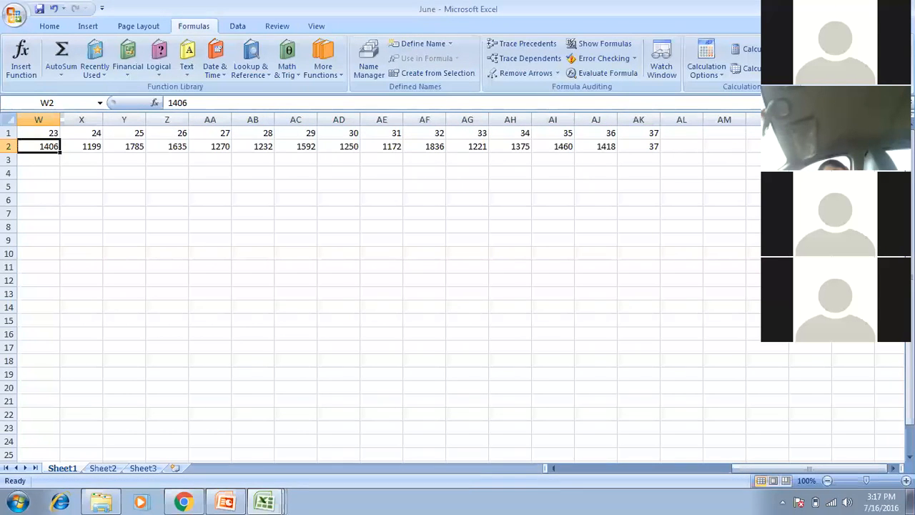
key("ctrl+Right")
key("Left")
key("Left")
key("Left")
key("Left")
key("Left")
key("Left")
key("Left")
key("Left")
key("Left")
key("Left")
key("Left")
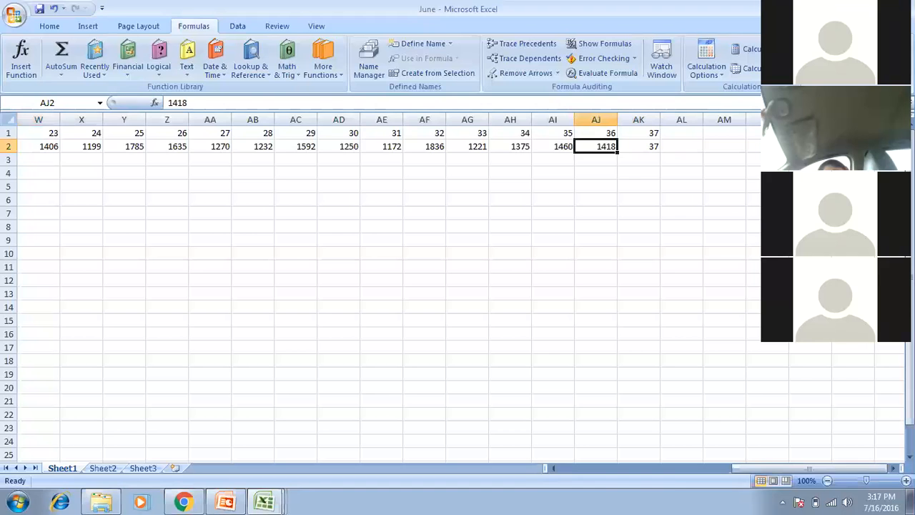
key("Right")
key("Right")
key("Right")
key("Right")
key("Right")
key("Right")
key("Right")
key("Right")
key("Right")
key("Right")
key("Right")
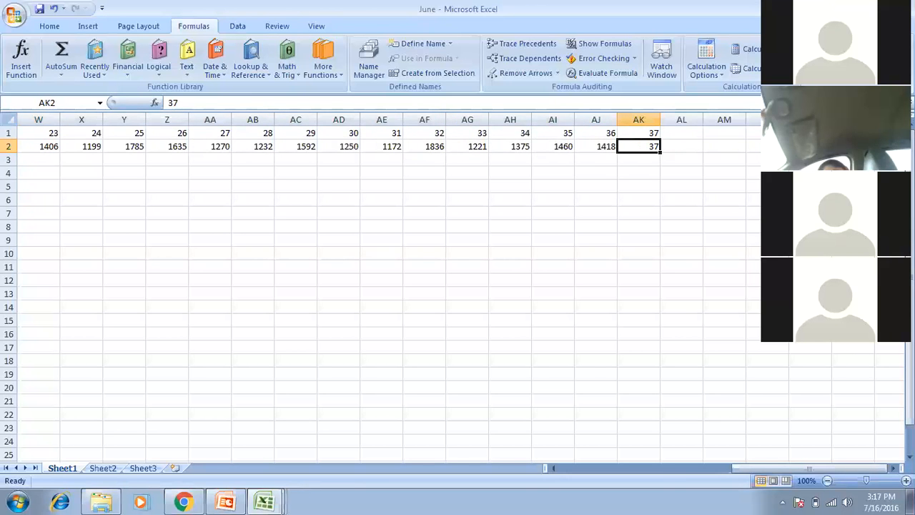
key("ctrl+Left")
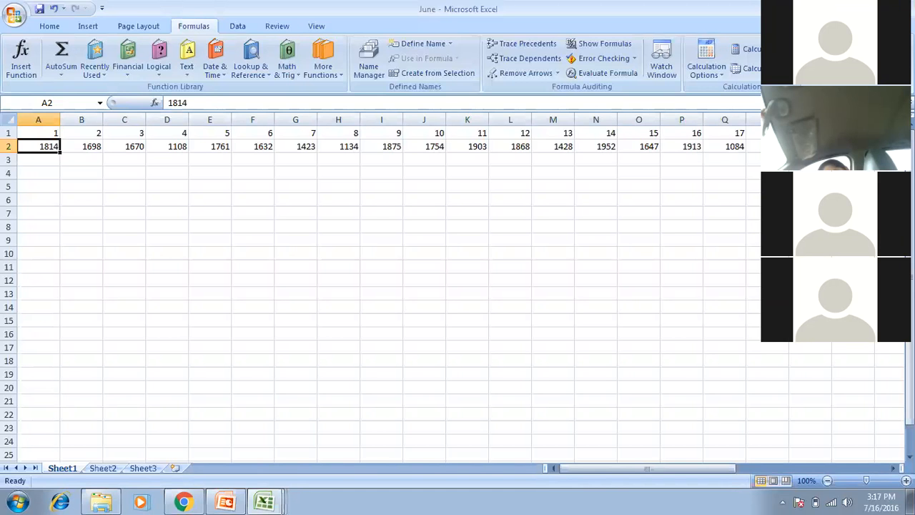
Select B1:L1 and group those columns into an outline.
key("Right")
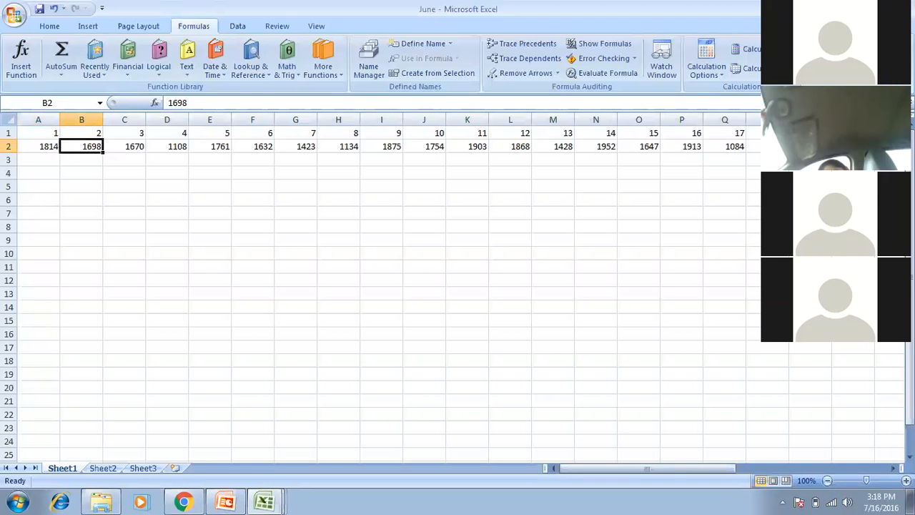
key("shift+Right")
key("shift+Right")
key("Up")
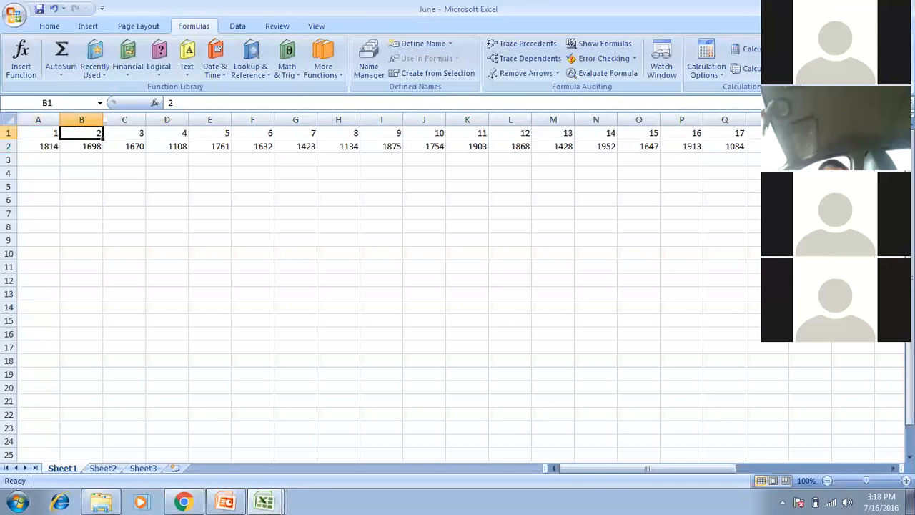
key("shift+Right")
key("shift+Right")
key("shift+Right")
key("shift+Right")
key("shift+Right")
key("shift+Right")
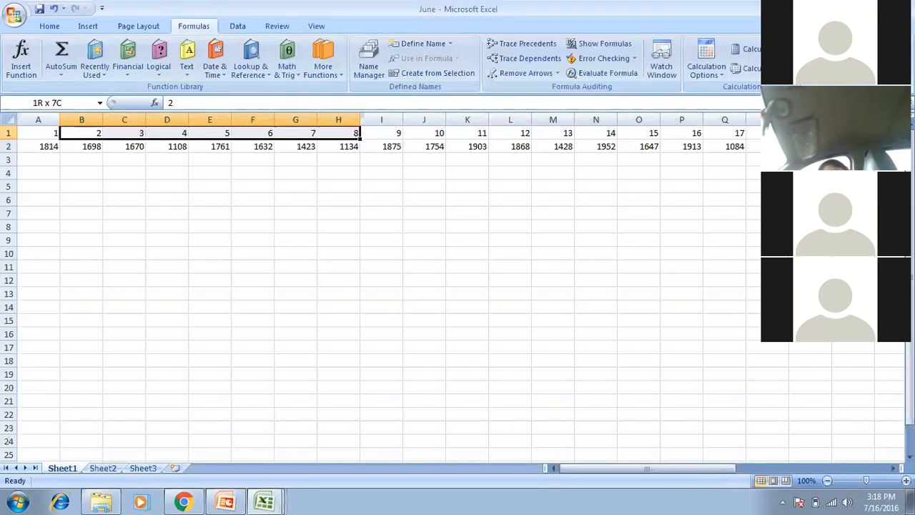
key("shift+Right")
key("shift+Right")
key("shift+Right")
key("shift+Right")
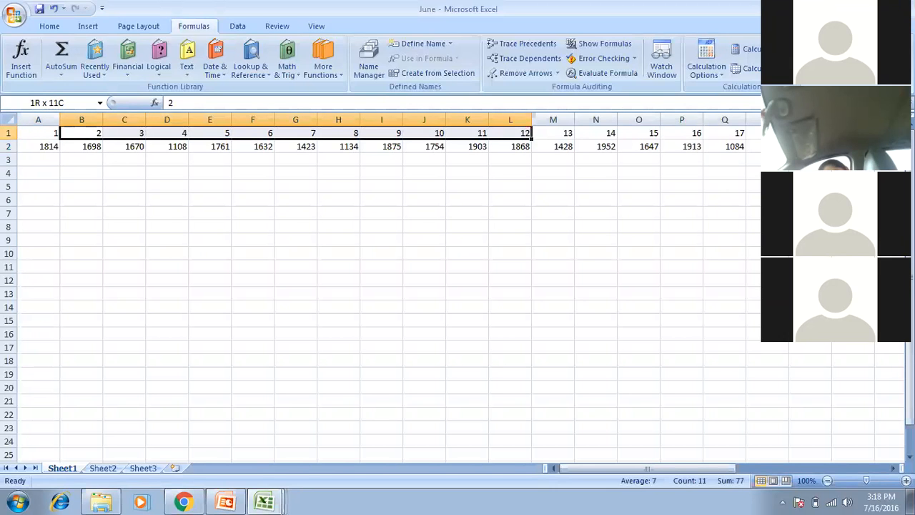
left_click(236, 26)
left_click(642, 61)
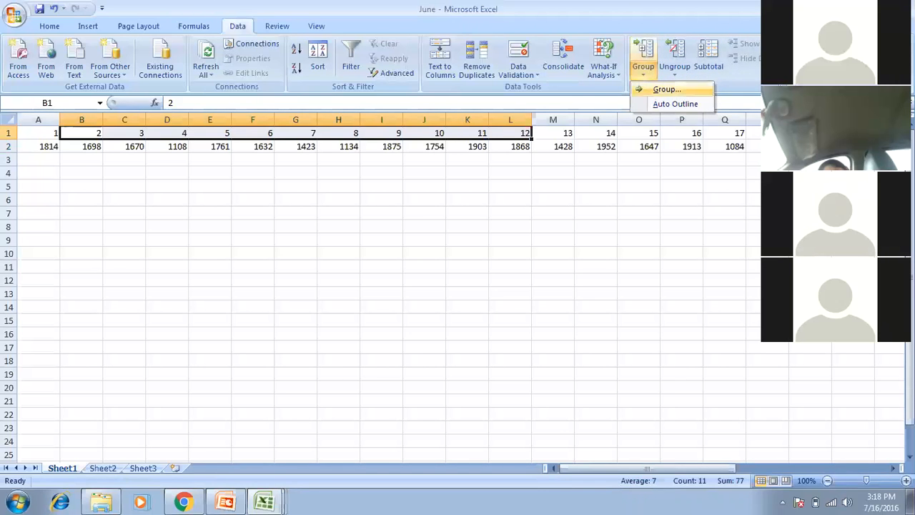
left_click(666, 90)
left_click(300, 309)
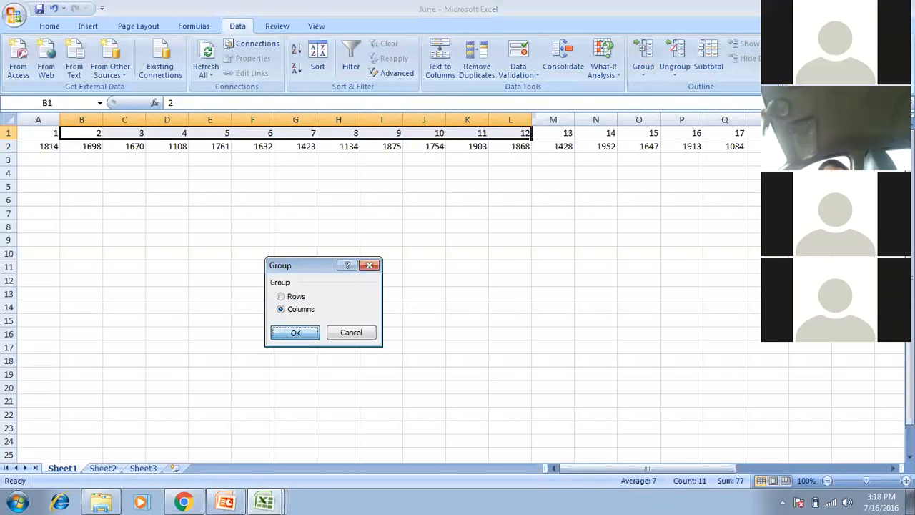
left_click(295, 333)
Select N1:X1 and apply Group by rows, creating a row outline over row 1.
key("Right")
key("Right")
key("Right")
key("Right")
key("Right")
key("Right")
key("Right")
key("Right")
key("Right")
key("Right")
key("Right")
key("Right")
key("Right")
key("Right")
key("Right")
key("Left")
key("Left")
key("Left")
key("Right")
key("shift+Right")
key("shift+Right")
key("shift+Right")
key("shift+Right")
key("shift+Right")
key("shift+Right")
key("shift+Right")
key("shift+Right")
key("shift+Right")
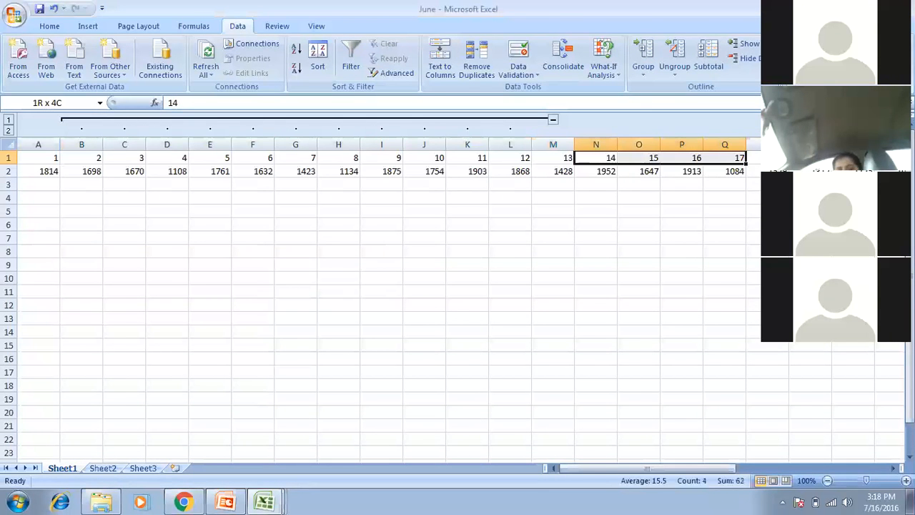
key("shift+Right")
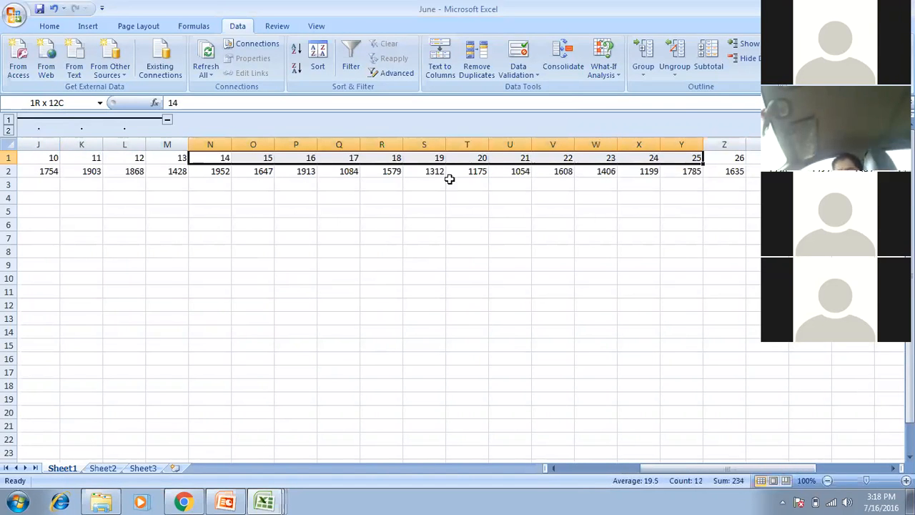
key("shift+Left")
left_click(642, 63)
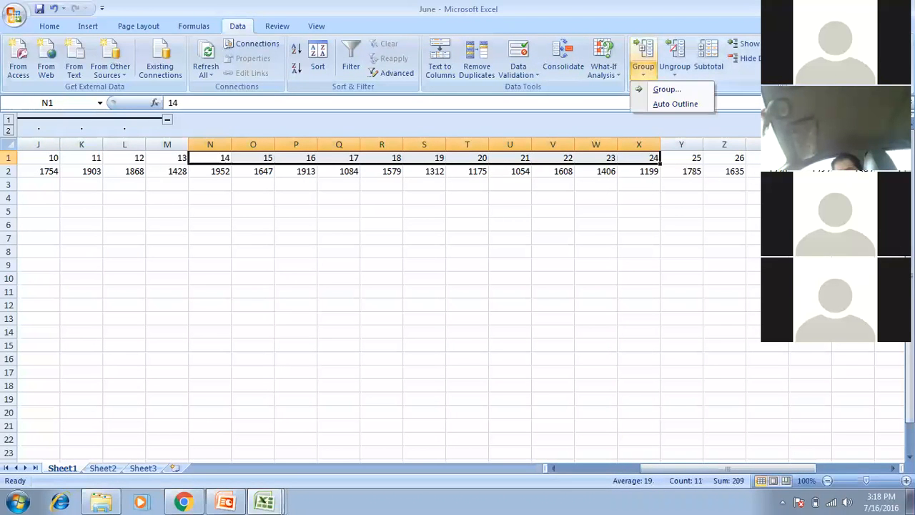
key("Up")
key("Return")
key("Return")
key("Right")
key("Right")
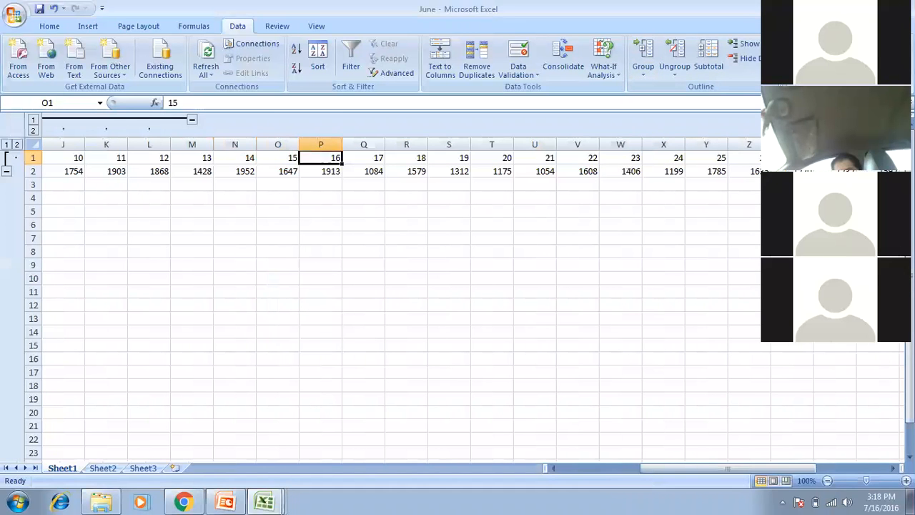
Select Z1:AJ1, the cells holding 26 through 36.
key("Right")
key("Right")
key("Right")
key("Right")
key("Right")
key("Right")
key("Right")
key("Right")
key("Right")
key("Right")
key("Right")
key("Right")
key("Right")
key("Right")
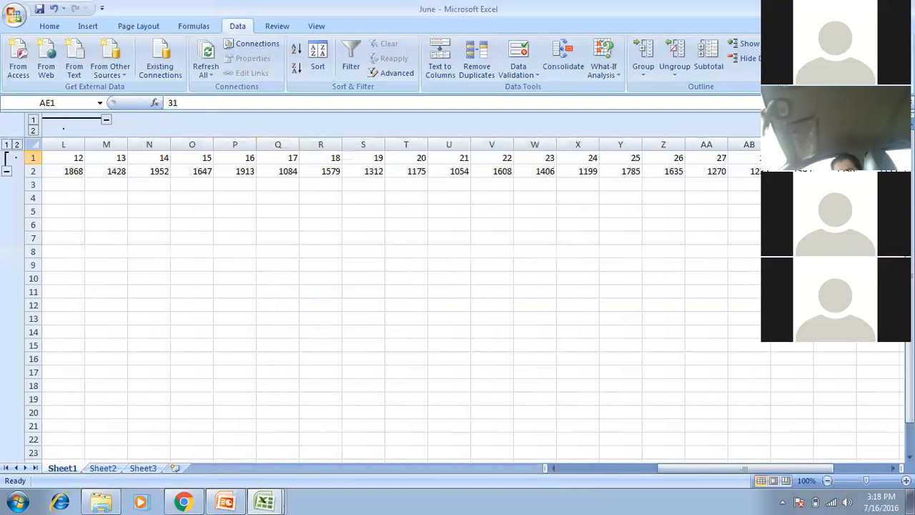
key("Left")
key("Left")
key("Left")
key("shift+Right")
key("shift+Right")
key("shift+Right")
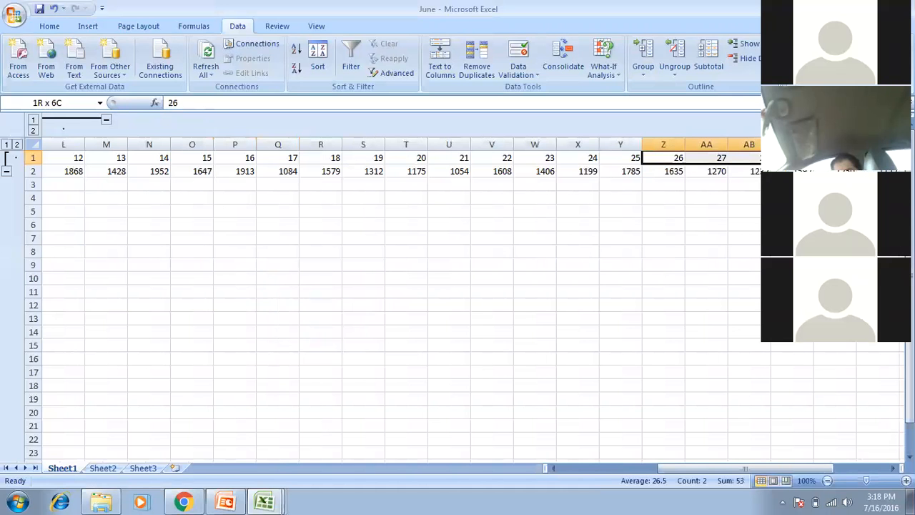
key("shift+Right")
key("shift+Right")
key("shift+Right")
key("shift+Right")
key("shift+Right")
key("shift+Right")
key("shift+Right")
key("shift+Right")
key("shift+Right")
key("shift+Right")
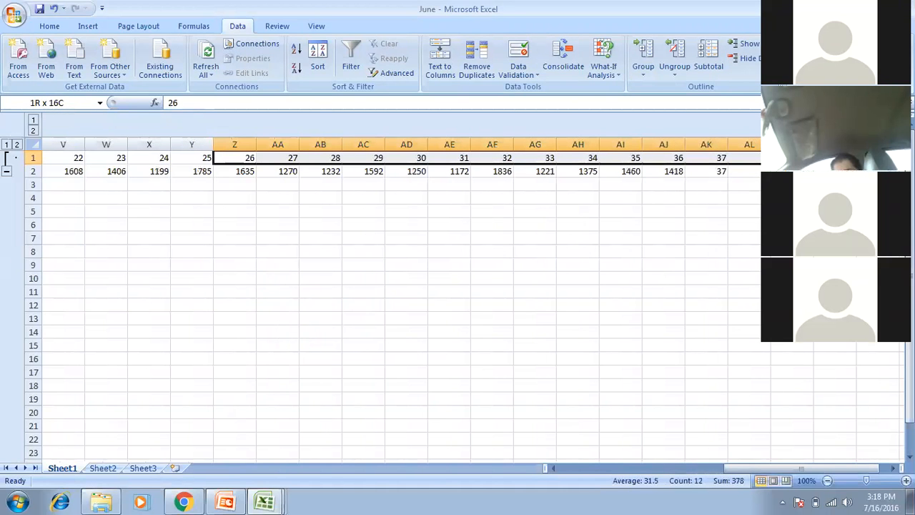
key("shift+Left")
key("shift+Left")
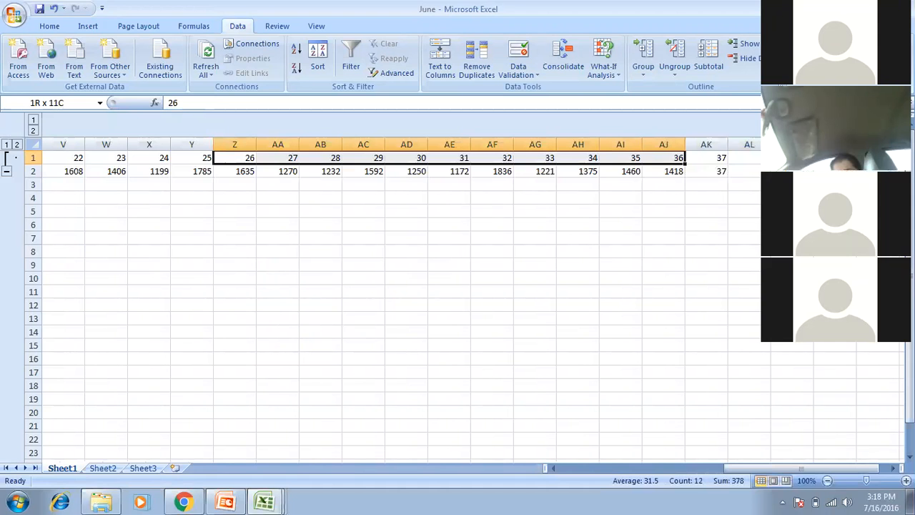
Group columns Z–AJ by Columns, then check row 1 from A1 across the groups.
left_click(643, 67)
left_click(666, 90)
left_click(298, 309)
key("Return")
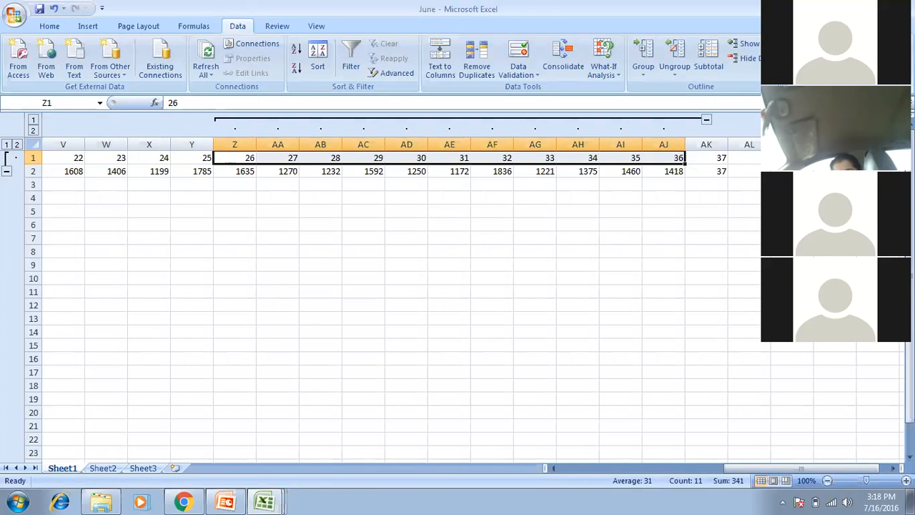
key("ctrl+Home")
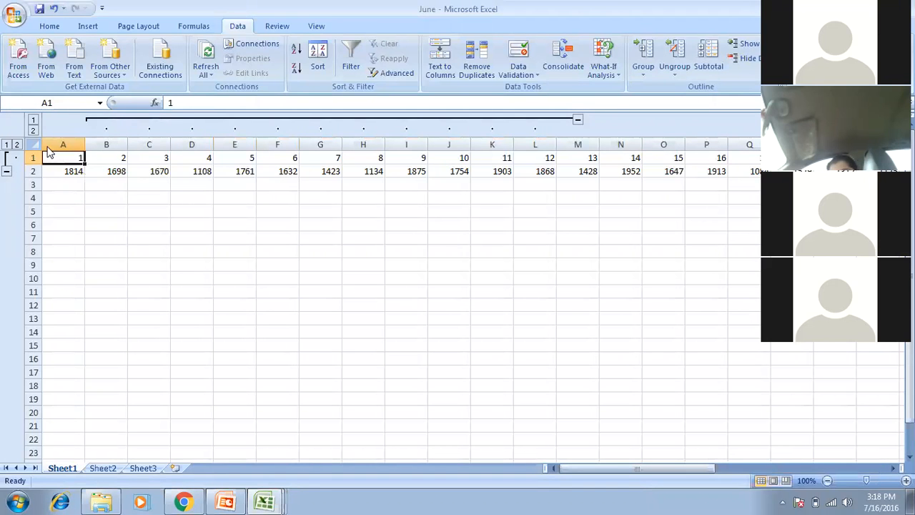
left_click(119, 158)
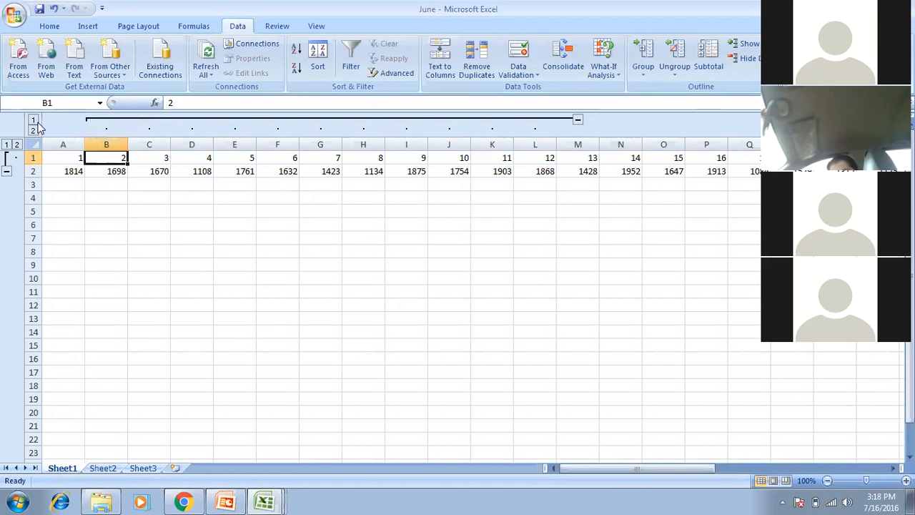
key("Right")
key("Right")
key("Right")
key("Right")
key("Right")
key("Right")
key("Right")
key("Right")
key("Right")
key("Right")
key("Right")
key("Right")
key("Right")
key("Left")
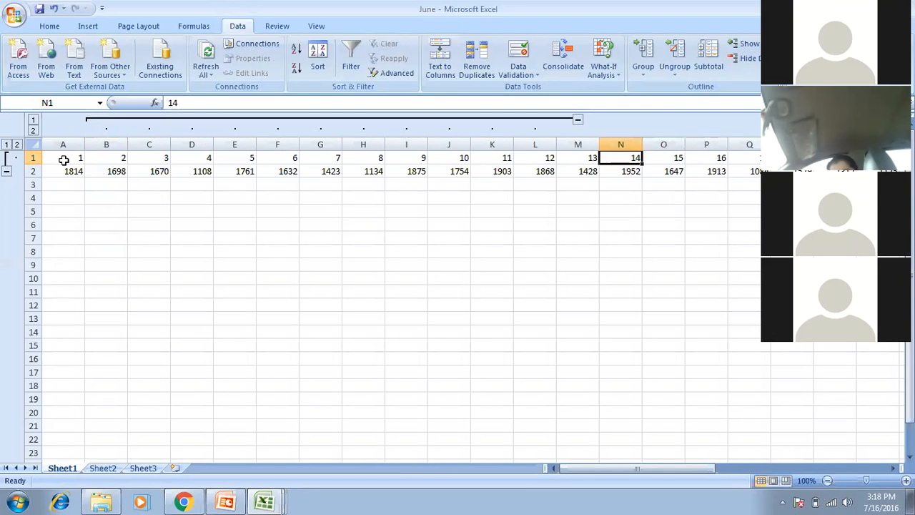
key("Right")
key("Right")
key("Right")
key("Right")
key("Right")
key("Right")
key("Right")
key("Right")
key("Right")
key("Right")
key("Right")
key("Right")
key("Right")
key("Right")
key("Right")
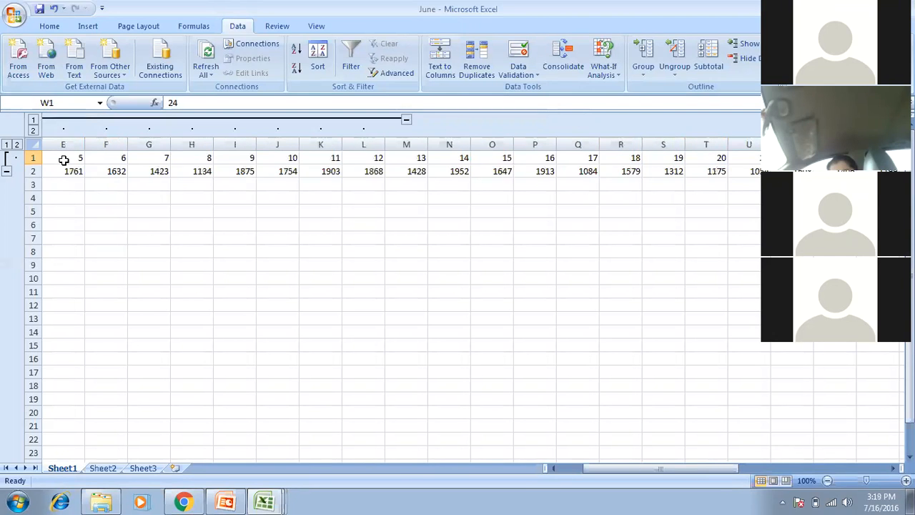
key("Left")
key("Left")
key("Left")
key("Left")
key("Left")
key("Left")
key("Left")
key("Left")
key("Left")
key("Left")
key("Left")
key("Left")
key("Left")
key("Left")
key("Left")
key("Left")
key("Left")
key("Left")
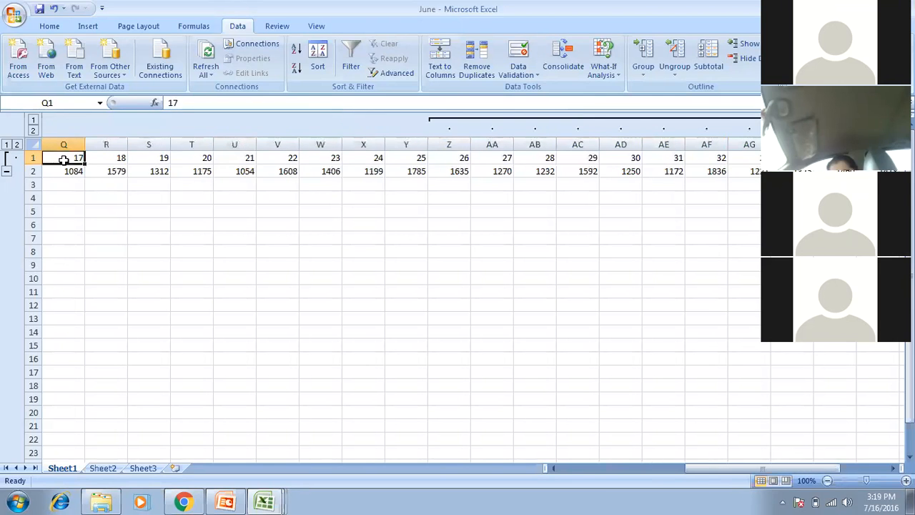
key("Left")
key("Left")
key("Left")
key("Left")
key("Left")
key("Left")
key("Left")
key("Left")
key("Left")
key("Left")
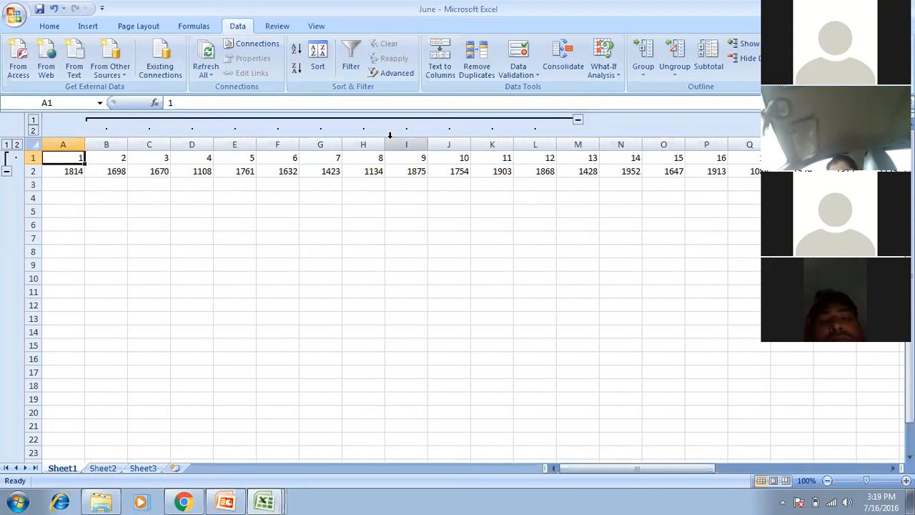
Select A1:AK1 and ungroup by Columns, leaving only the row outline.
key("shift+Right")
key("shift+Right")
key("shift+Right")
key("shift+Right")
key("shift+Right")
key("shift+Right")
key("shift+Right")
key("shift+Right")
key("shift+Right")
key("shift+Right")
key("shift+Right")
key("shift+Right")
key("shift+Right")
key("shift+Right")
key("shift+Right")
key("shift+Right")
key("shift+Right")
key("shift+Right")
key("shift+Right")
key("shift+Right")
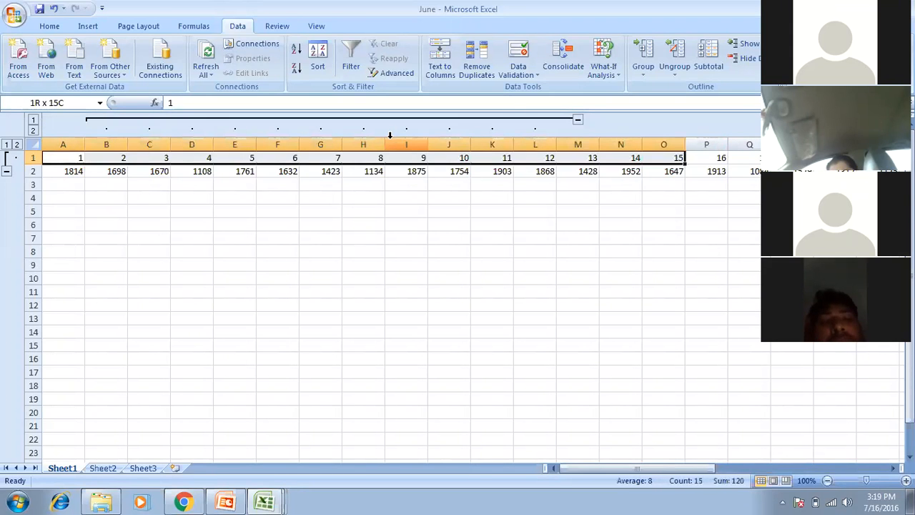
key("shift+Right")
key("shift+Right")
key("shift+Right")
key("shift+Right")
key("shift+Right")
key("shift+Right")
key("shift+Right")
key("shift+Right")
key("shift+Right")
key("shift+Right")
key("shift+Right")
key("shift+Right")
key("shift+Right")
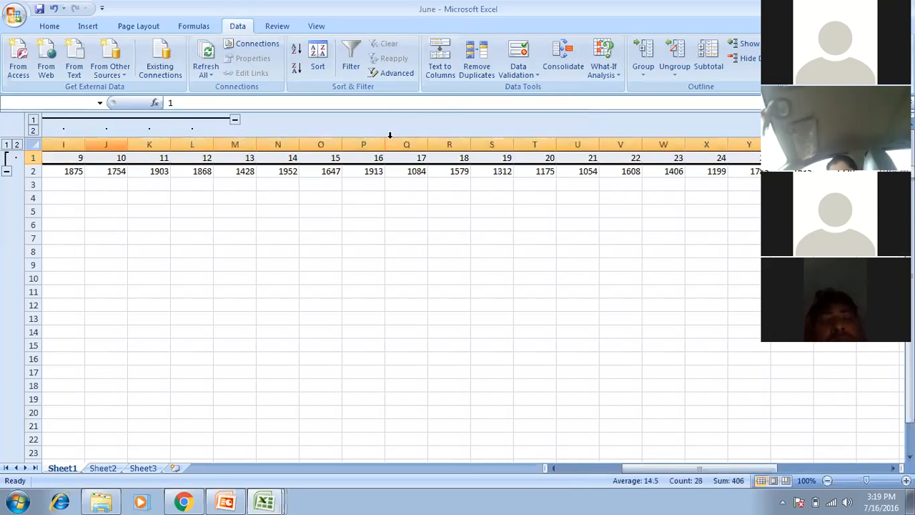
left_click(643, 70)
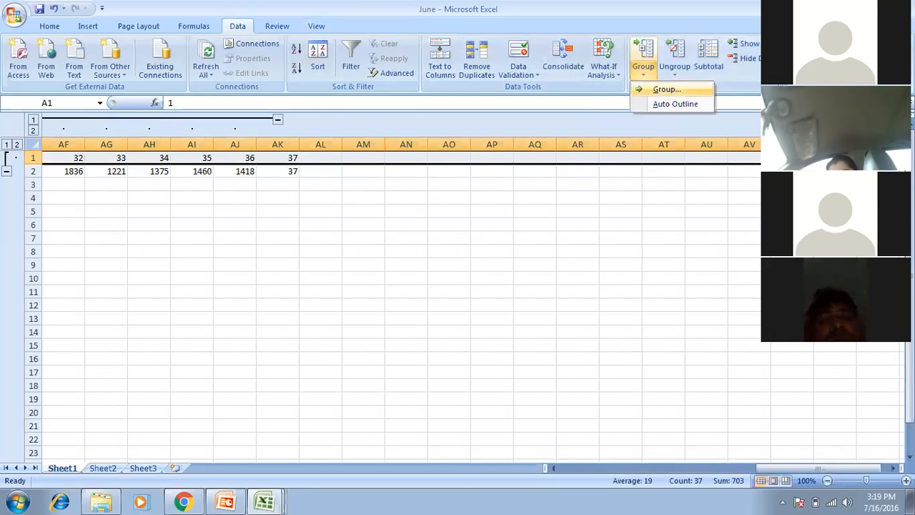
left_click(675, 69)
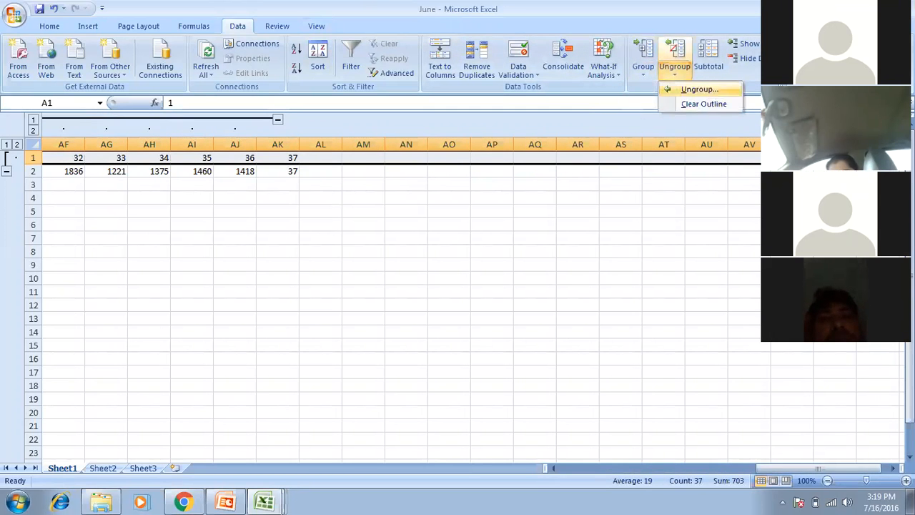
left_click(699, 90)
left_click(300, 310)
left_click(294, 332)
key("Right")
key("Left")
key("Right")
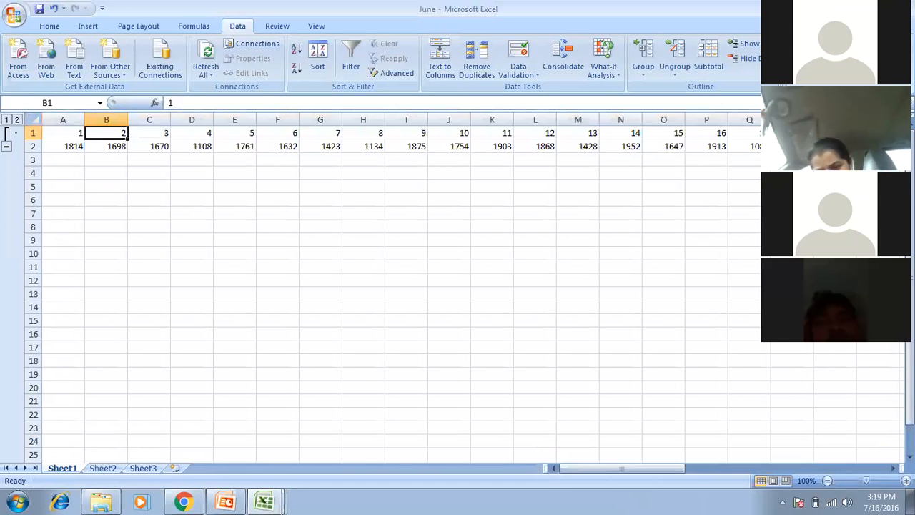
Group columns B through L by Columns into an outline block.
key("shift+Right")
key("shift+Right")
key("shift+Right")
key("shift+Right")
key("shift+Right")
key("shift+Right")
key("shift+Right")
key("shift+Right")
key("shift+Right")
key("shift+Right")
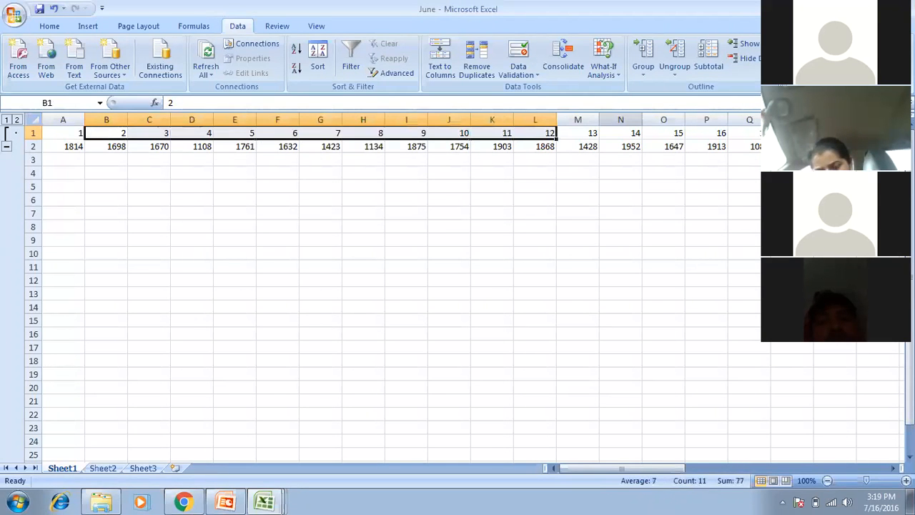
left_click(643, 71)
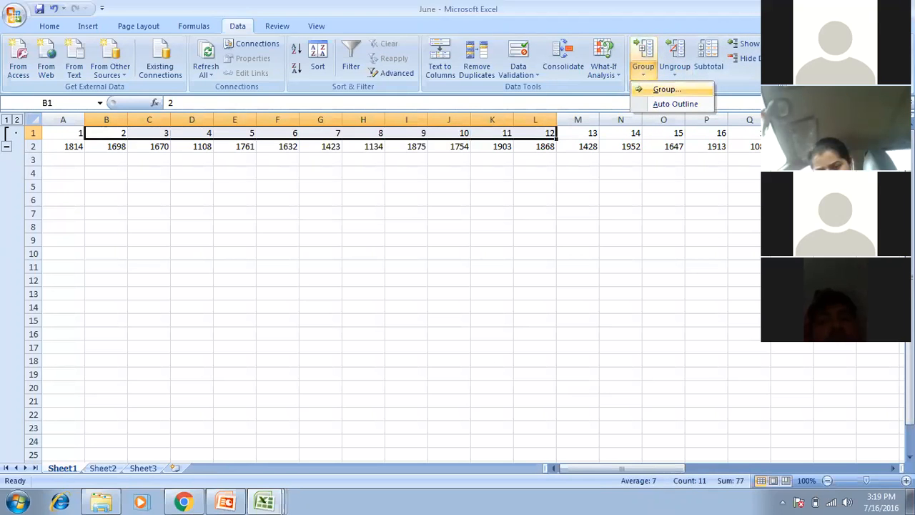
left_click(666, 90)
left_click(297, 311)
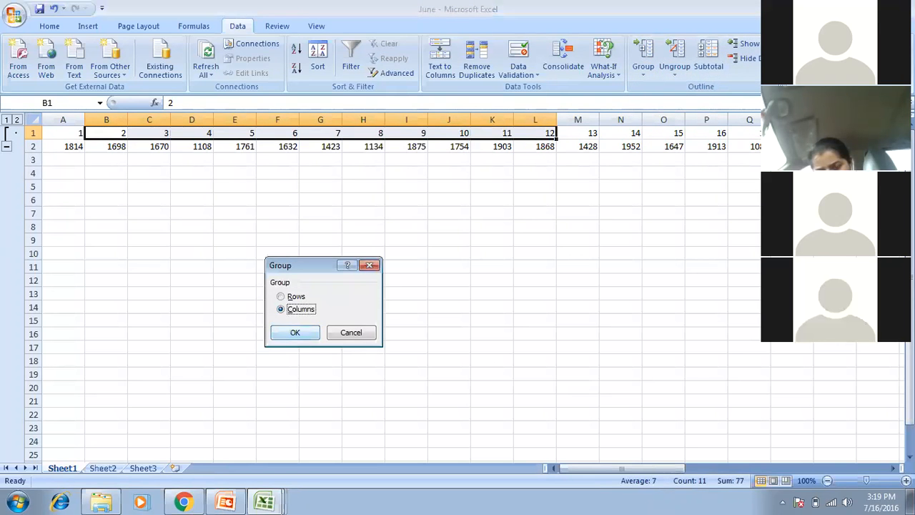
left_click(295, 332)
key("Right")
key("Right")
key("Right")
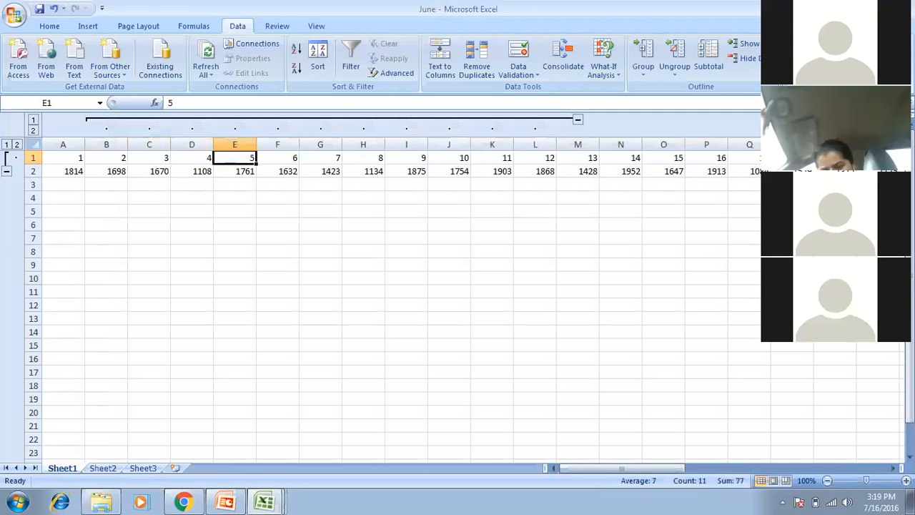
Select N1:X1 and group those columns into a second outline block.
key("Right")
key("Right")
key("Right")
key("Right")
key("Right")
key("Right")
key("Right")
key("Right")
key("Right")
key("Right")
key("Left")
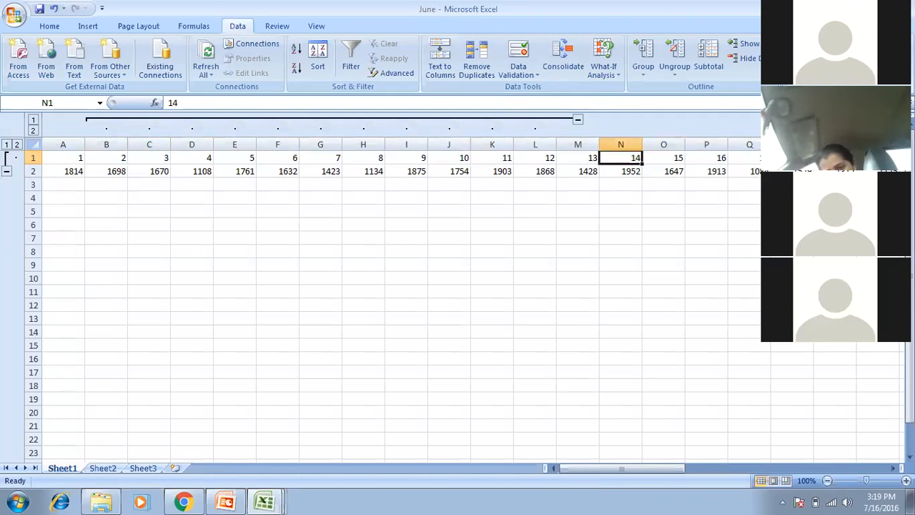
key("shift+Right")
key("shift+Right")
key("shift+Right")
key("shift+Right")
key("shift+Right")
key("shift+Right")
key("shift+Right")
key("shift+Right")
key("shift+Right")
key("shift+Right")
key("shift+Right")
key("shift+Right")
key("shift+Right")
key("shift+Right")
key("shift+Right")
key("shift+Right")
key("shift+Right")
key("shift+Right")
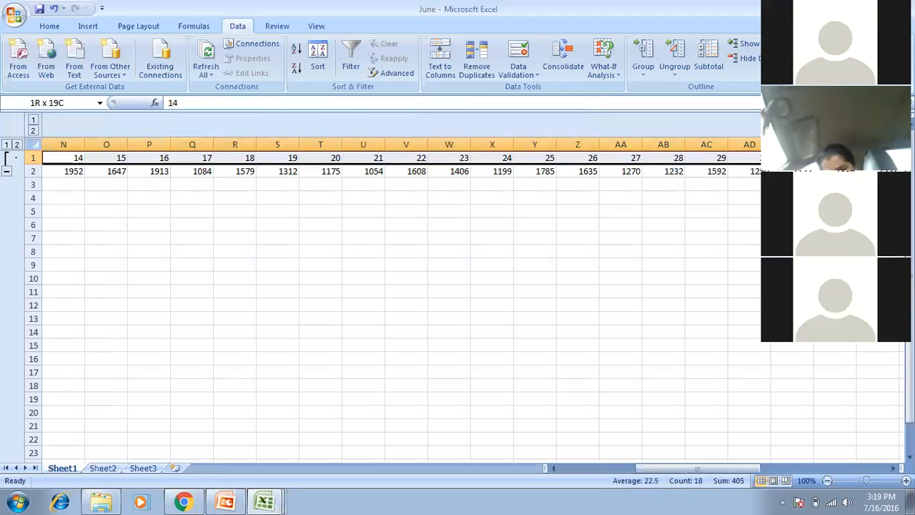
key("shift+Right")
key("shift+Right")
key("shift+Right")
key("shift+Left")
key("shift+Left")
key("shift+Left")
key("shift+Left")
key("shift+Left")
key("shift+Left")
key("shift+Left")
key("shift+Left")
key("shift+Left")
key("shift+Left")
key("shift+Left")
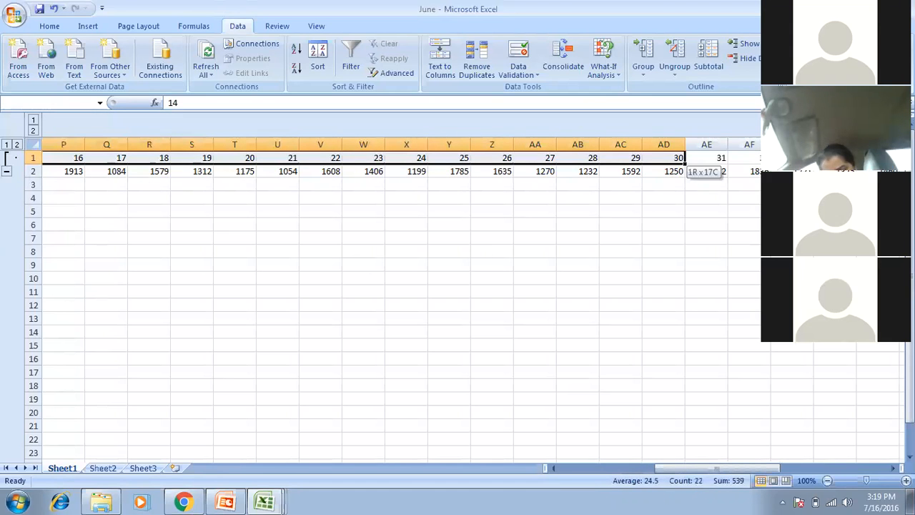
left_click(643, 70)
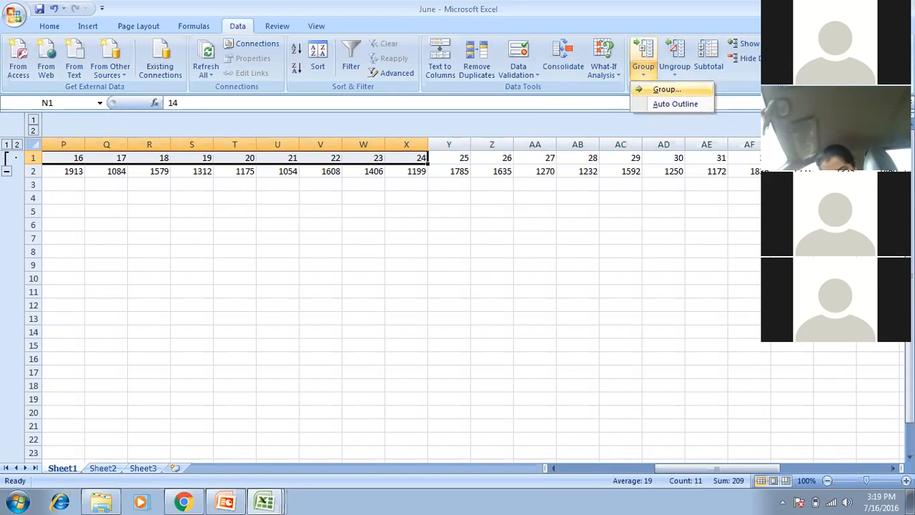
left_click(666, 90)
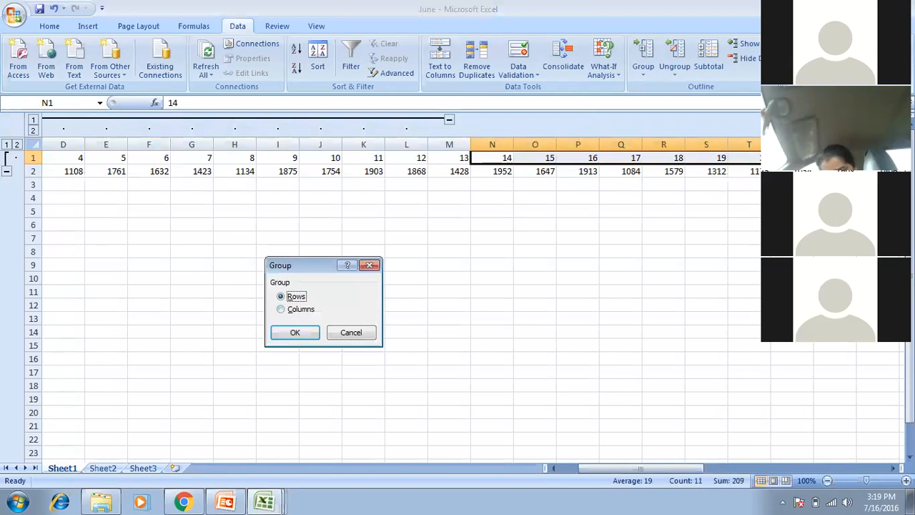
key("c")
key("Return")
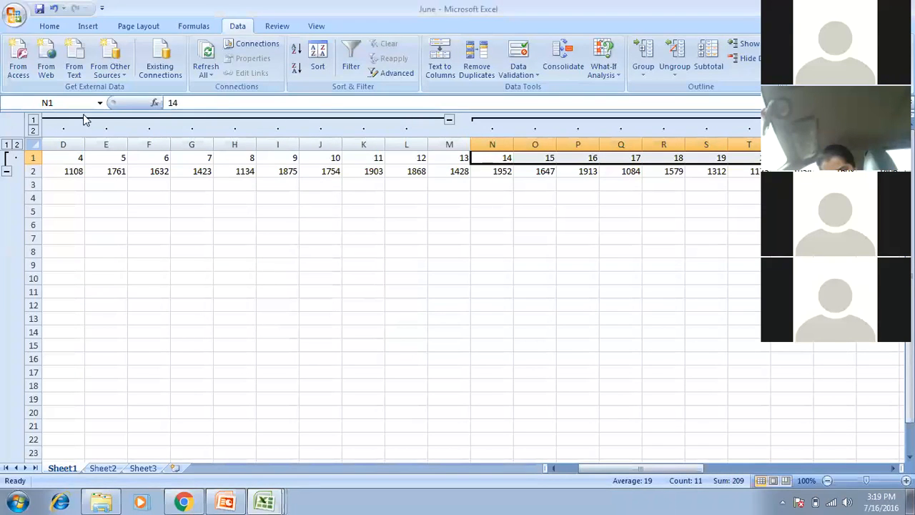
Collapse both column groups to the top outline level and check row 1 around Y1 and Z1.
left_click(33, 120)
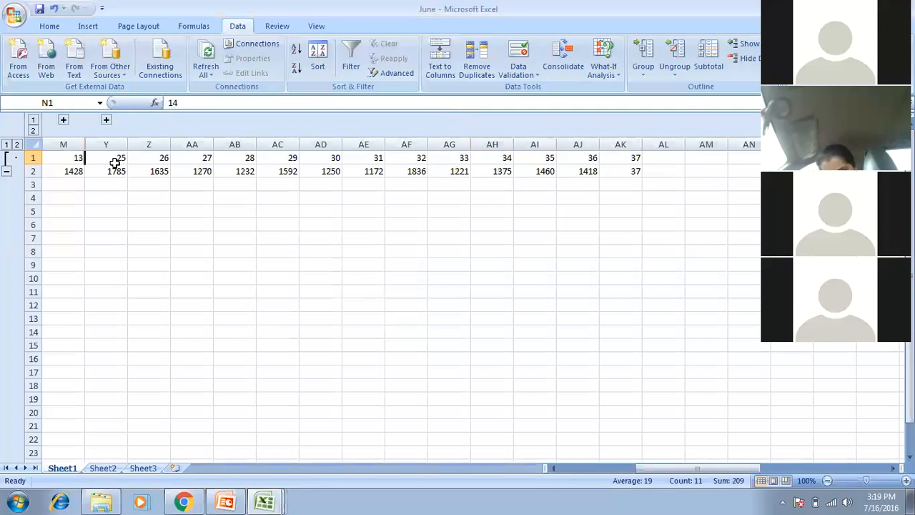
key("Left")
key("Left")
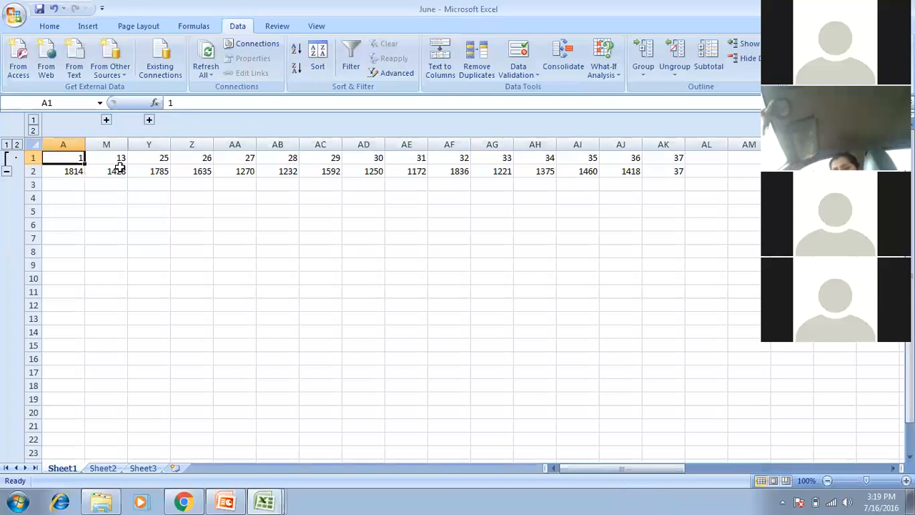
key("Right")
key("Right")
key("Right")
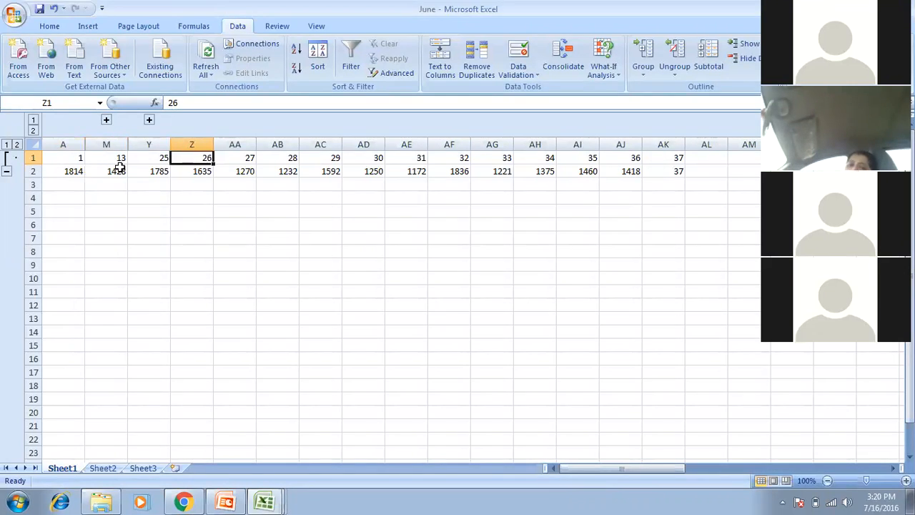
key("Right")
key("Left")
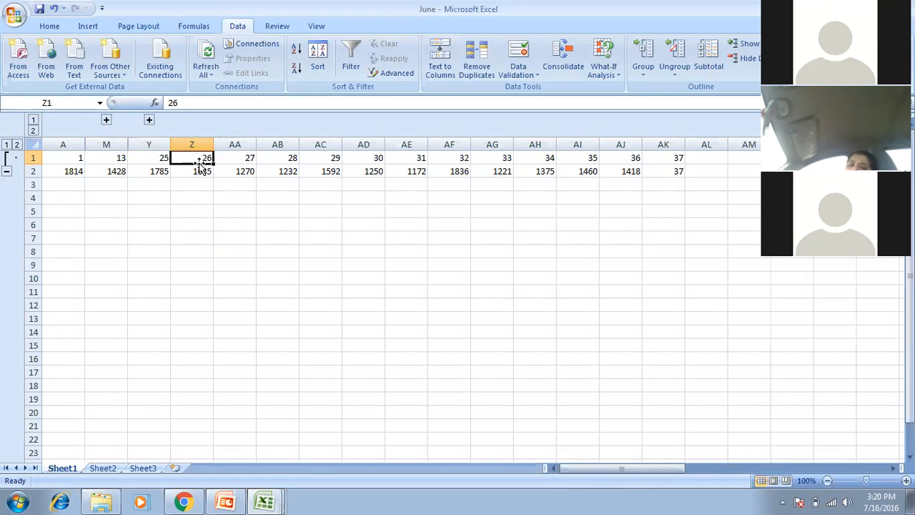
left_click(159, 158)
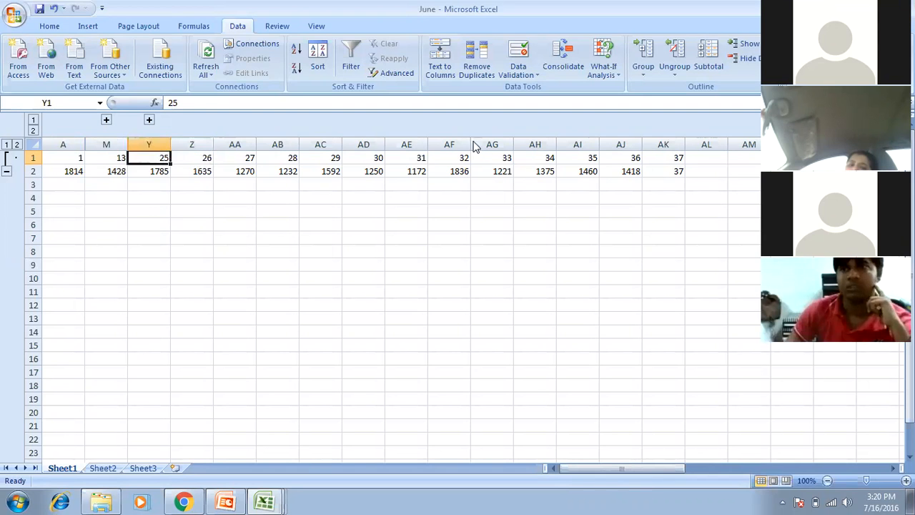
key("ctrl+Right")
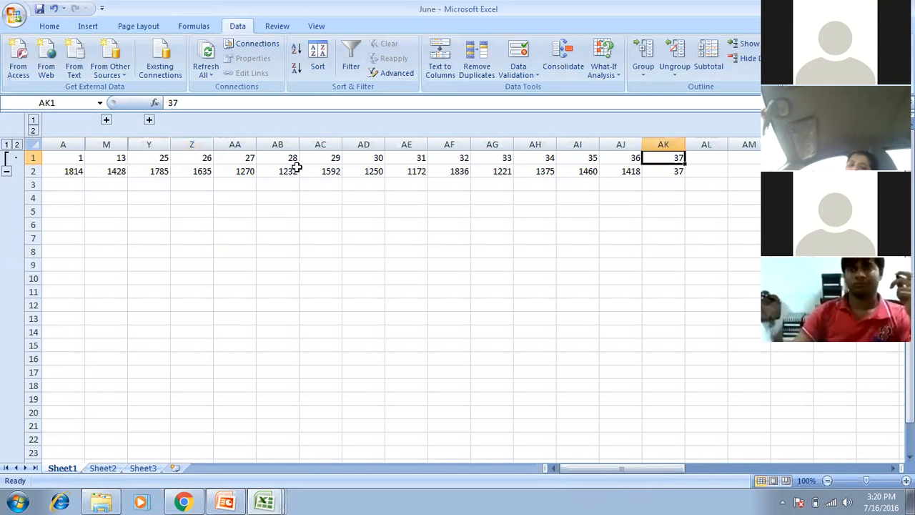
Select Z1:AJ1 and show the Group options.
left_click(196, 158)
left_click_drag(196, 158, 628, 158)
left_click(643, 71)
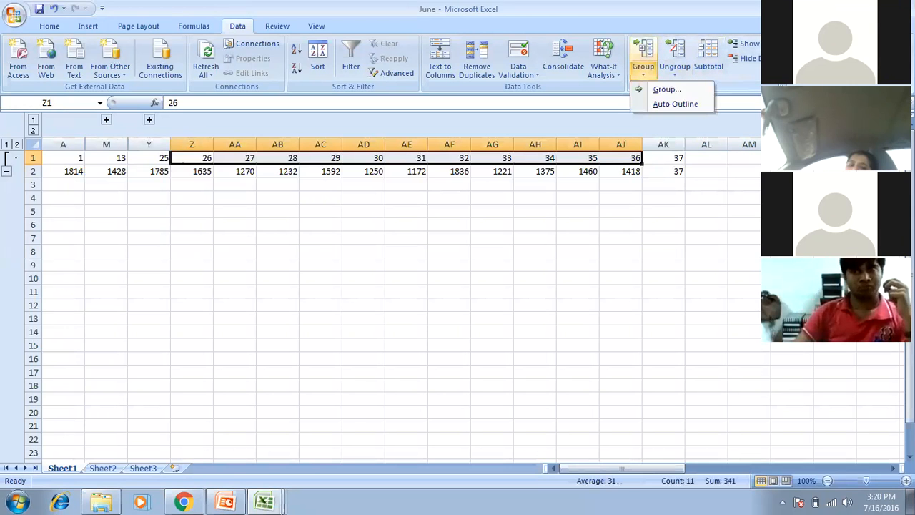
Group columns Z through AJ as columns and collapse the outline to level 1.
left_click(666, 90)
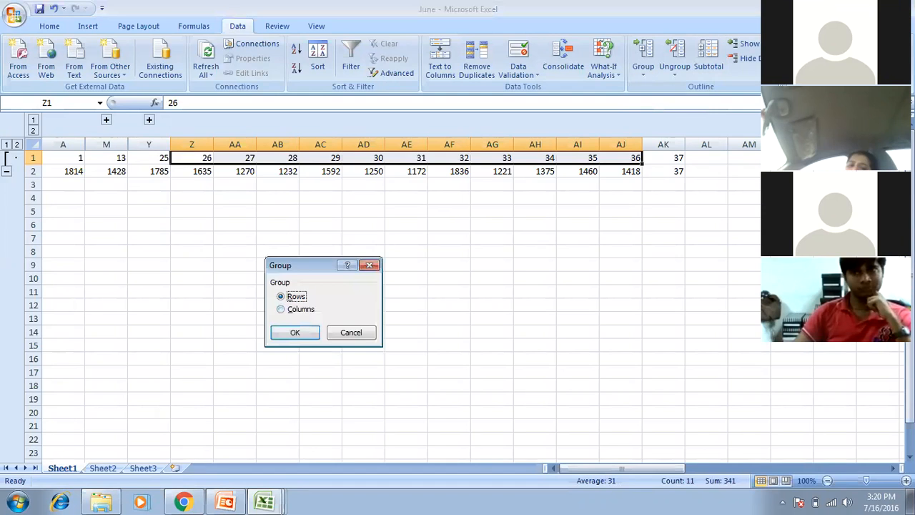
key("c")
key("Return")
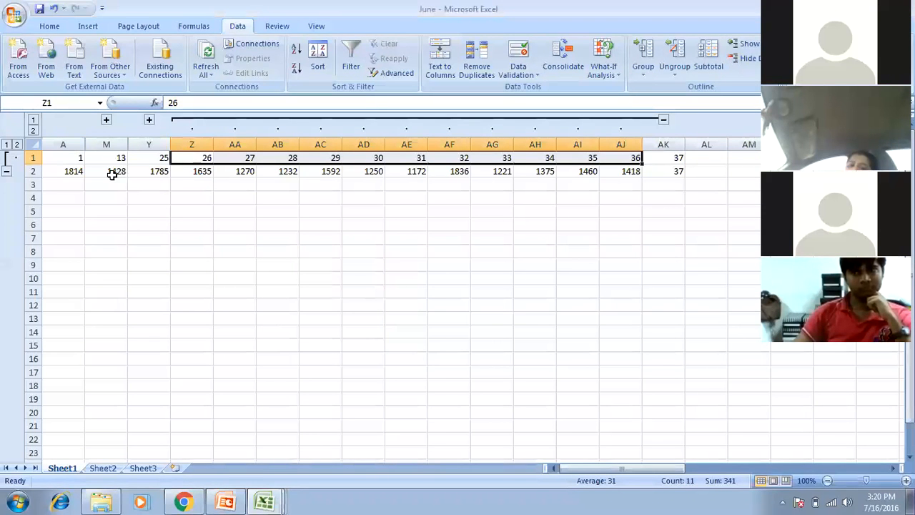
left_click(33, 120)
Check the visible columns A, M, Y and AK, toggling outline levels 1 and 2.
key("Left")
key("Left")
key("Right")
key("Right")
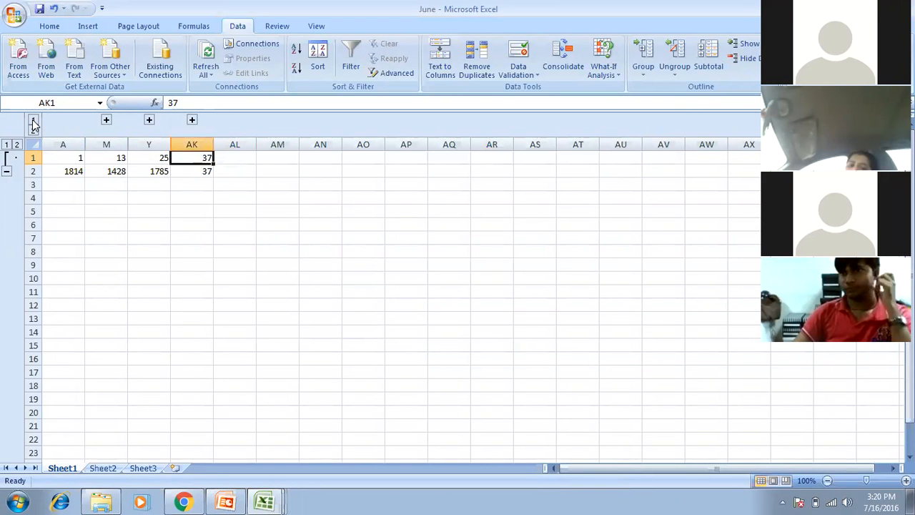
key("Left")
key("Left")
key("Left")
key("Right")
key("Right")
key("Right")
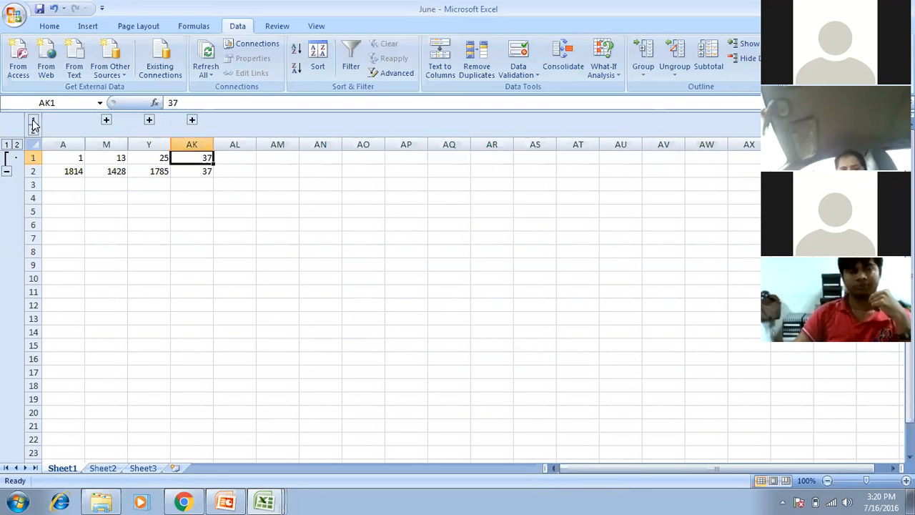
key("Left")
key("Left")
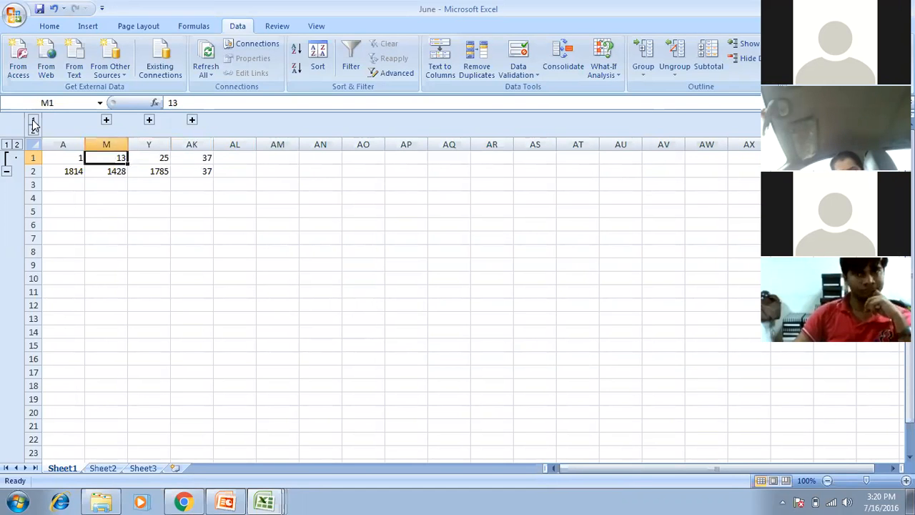
left_click(32, 131)
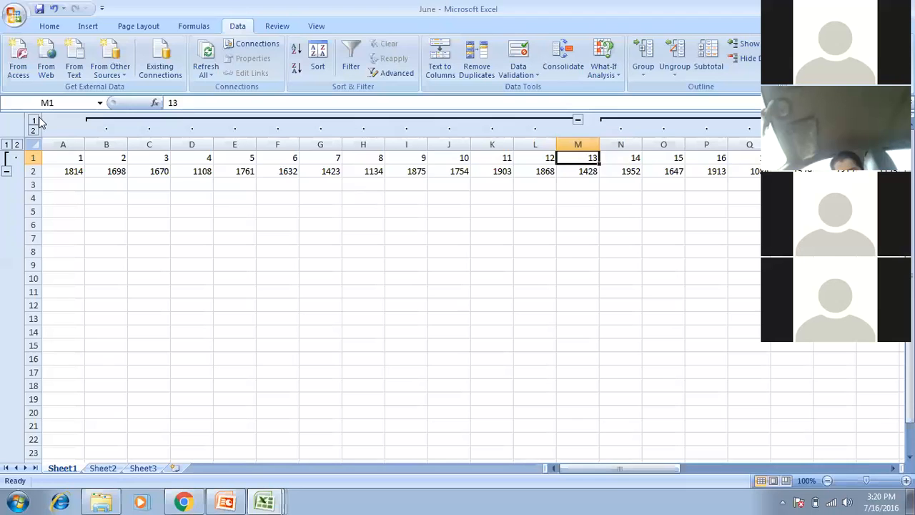
left_click(34, 120)
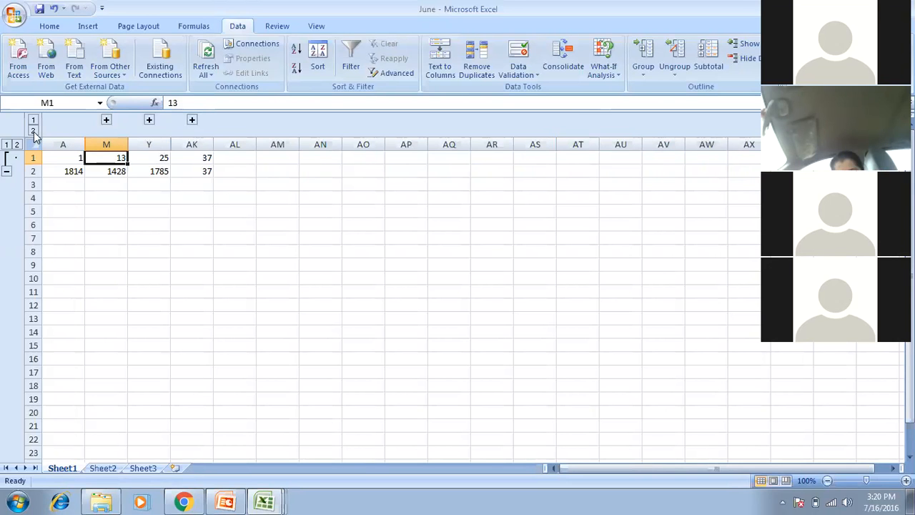
left_click(33, 133)
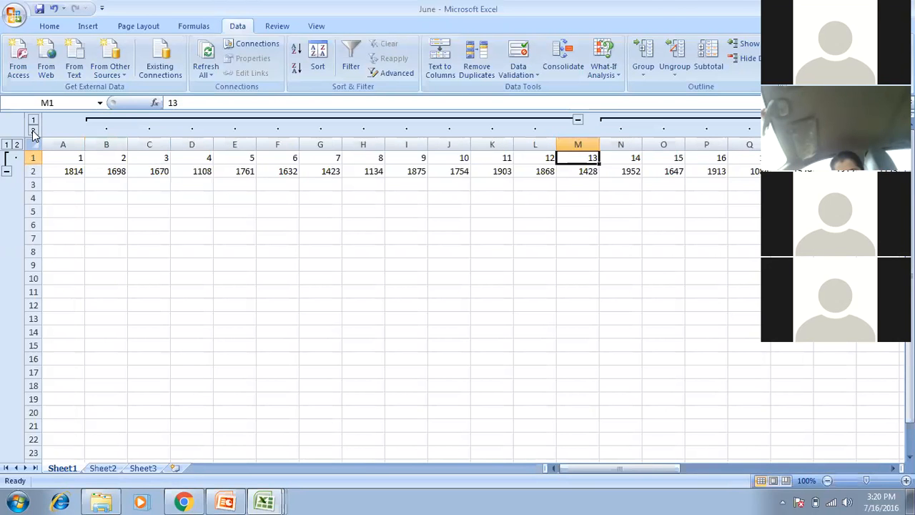
Collapse back to level 1, browse the summary cells to Y5, then switch to Excel_PPT.
left_click(34, 121)
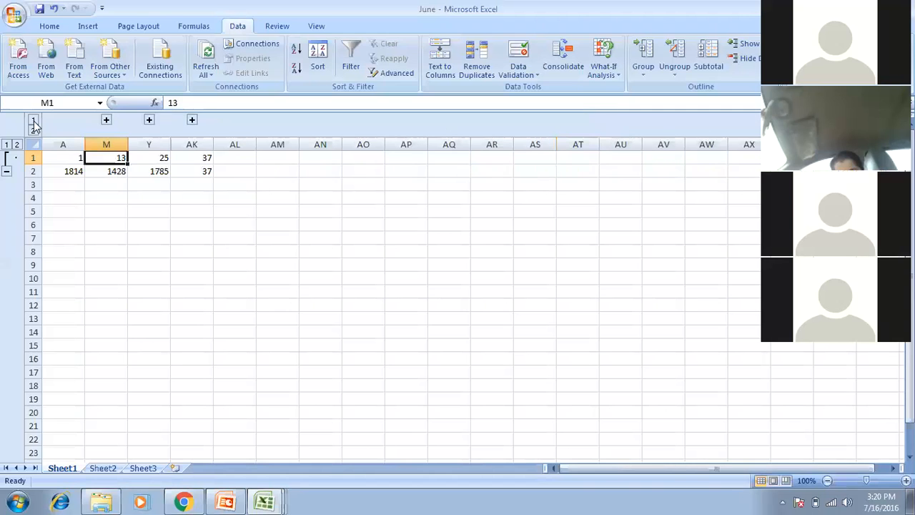
key("Left")
key("Right")
key("Right")
key("Right")
key("Down")
key("Left")
key("Left")
key("Left")
key("Right")
key("Right")
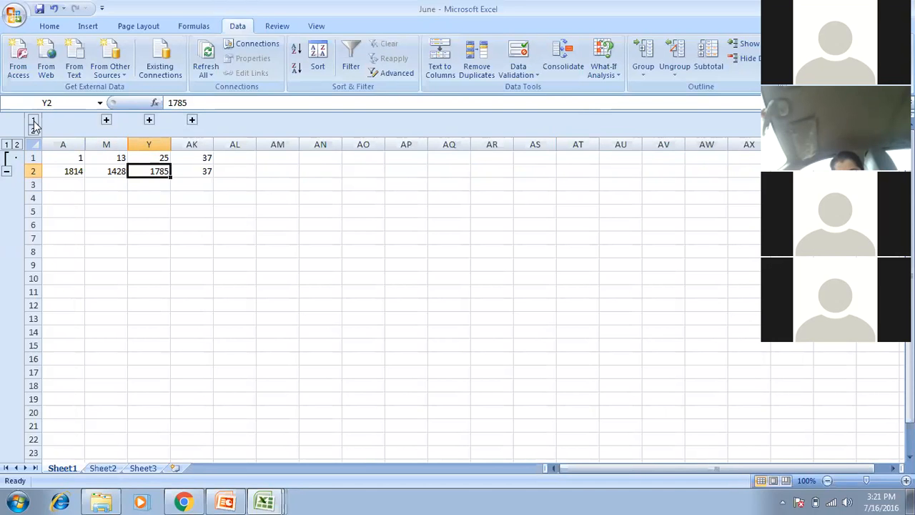
key("Down")
key("Down")
key("Down")
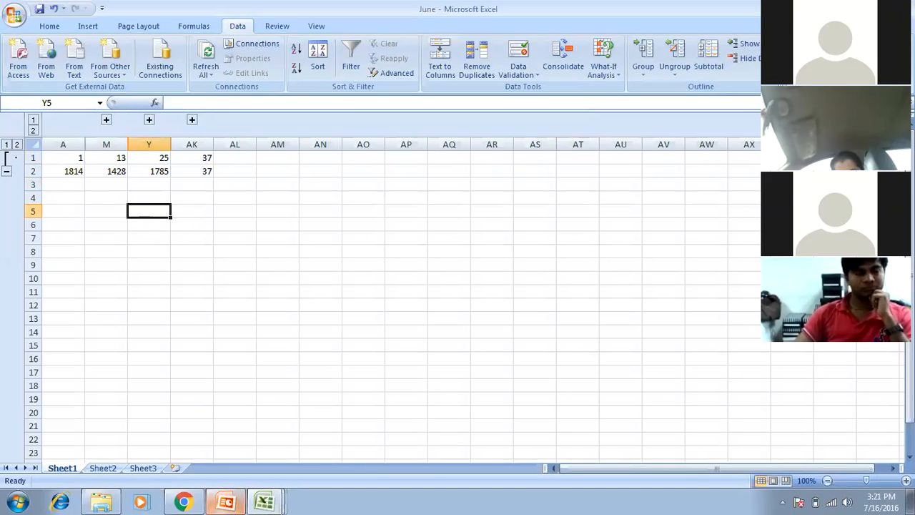
left_click(225, 501)
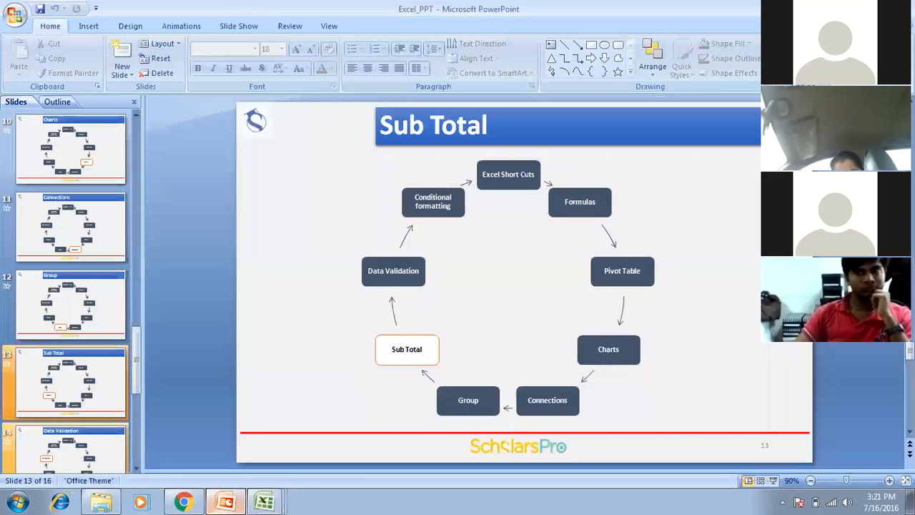
Advance the slide show to slide 14, Data Validation, then return to the June workbook.
key("shift+F5")
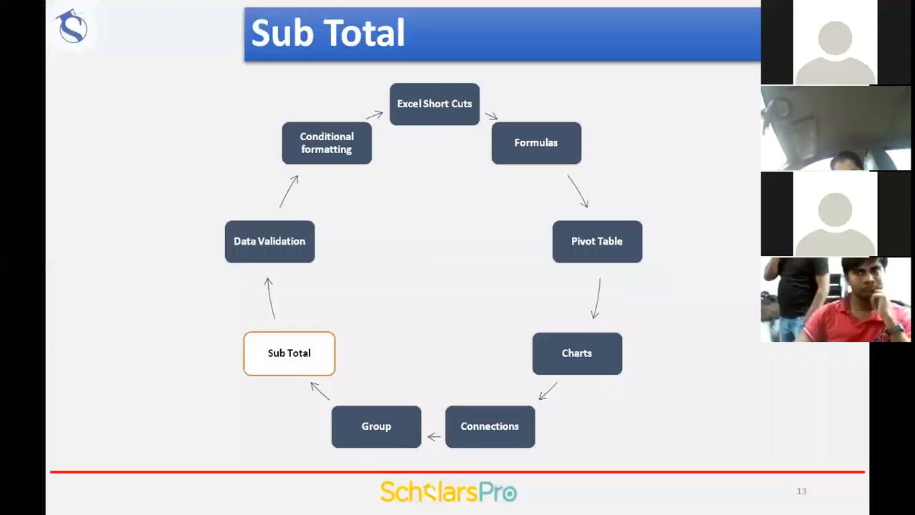
key("Right")
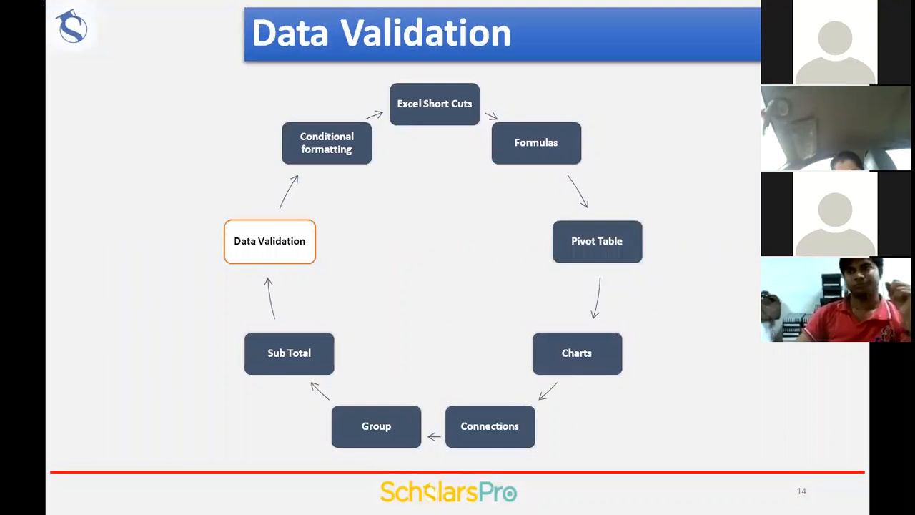
key("Escape")
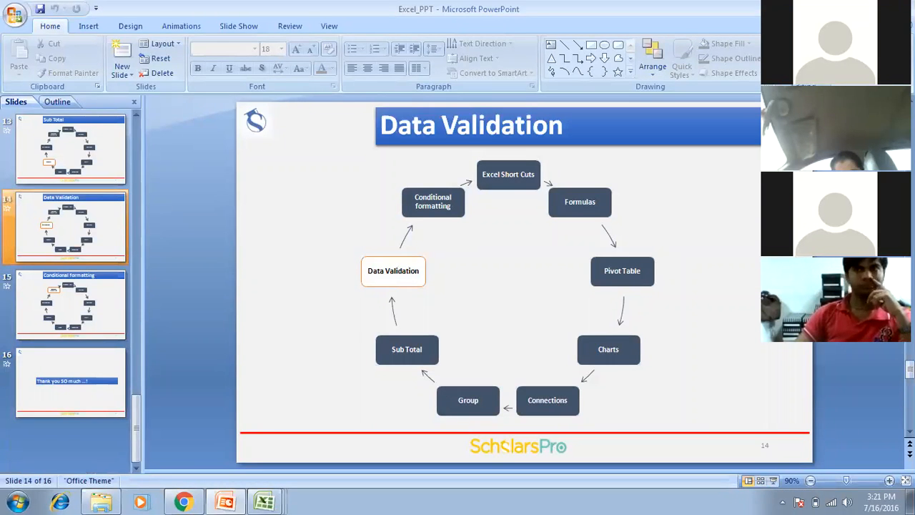
left_click(264, 500)
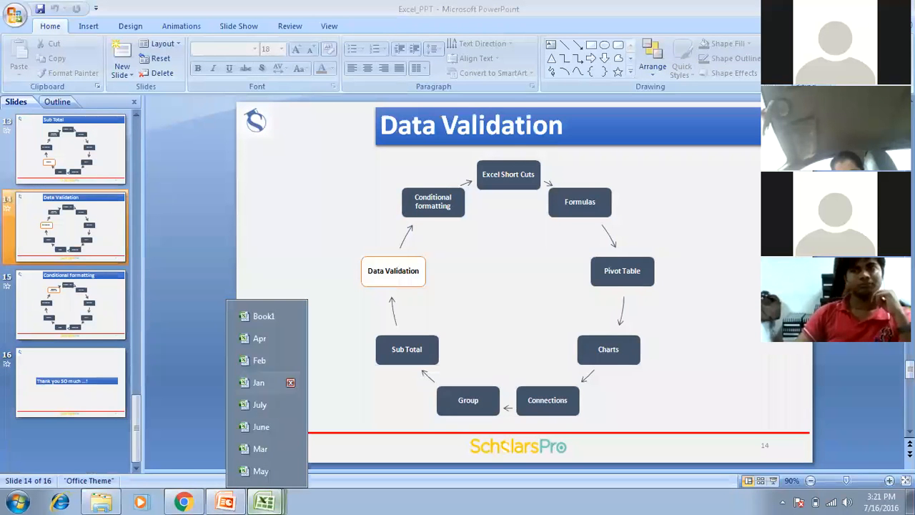
left_click(262, 427)
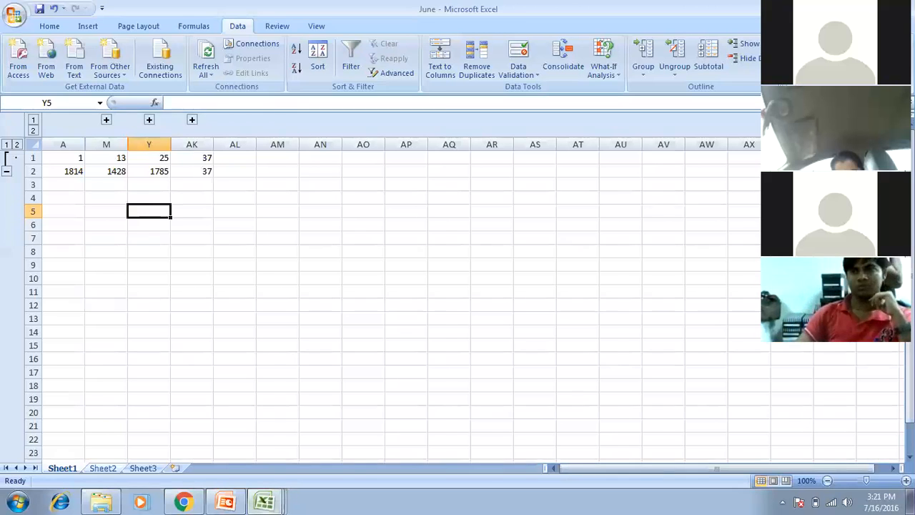
On Sheet2, give cells A1:E6 the standard Green fill colour.
key("ctrl+Page_Down")
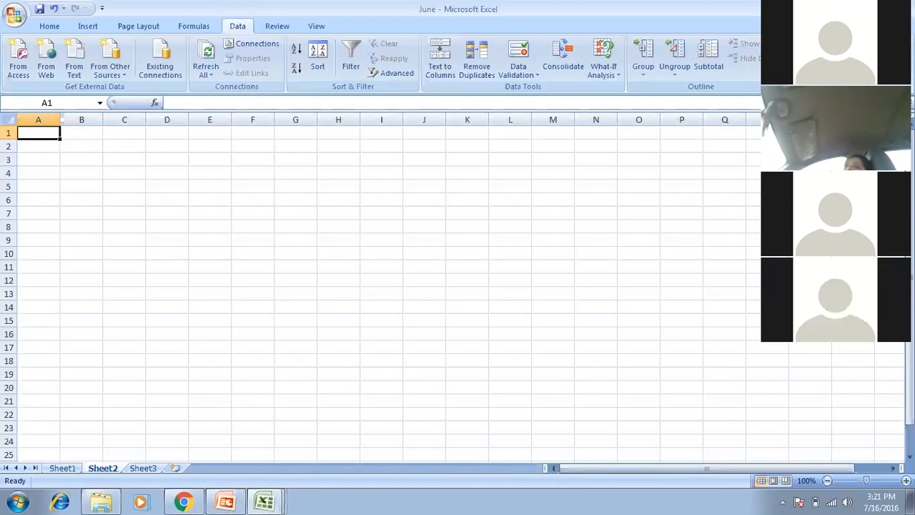
left_click_drag(38, 133, 209, 200)
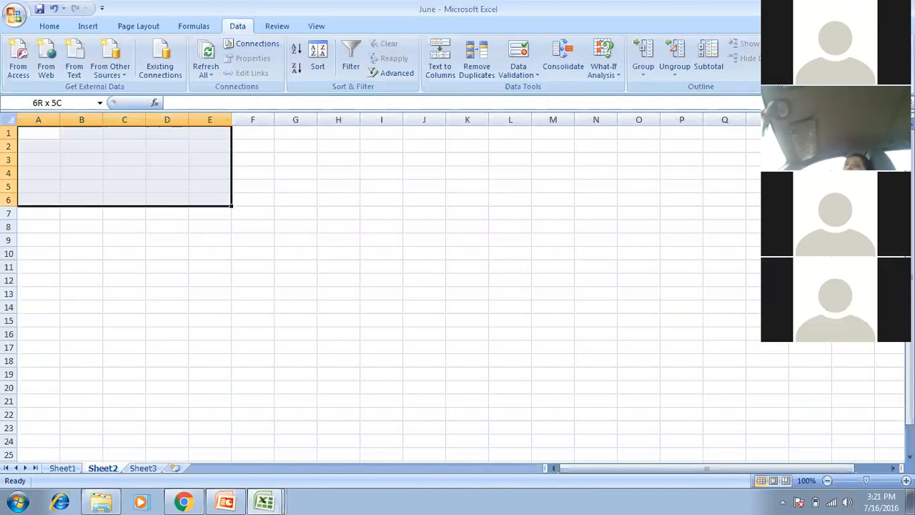
left_click(49, 26)
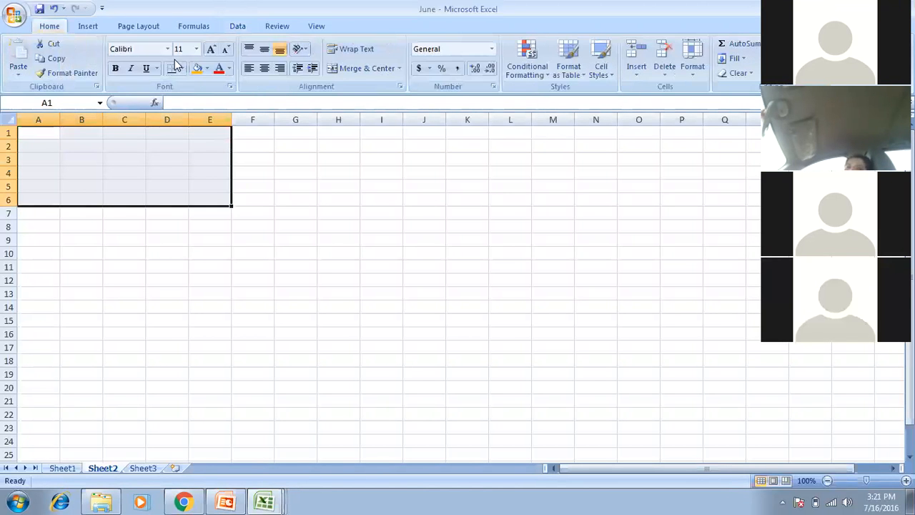
left_click(207, 68)
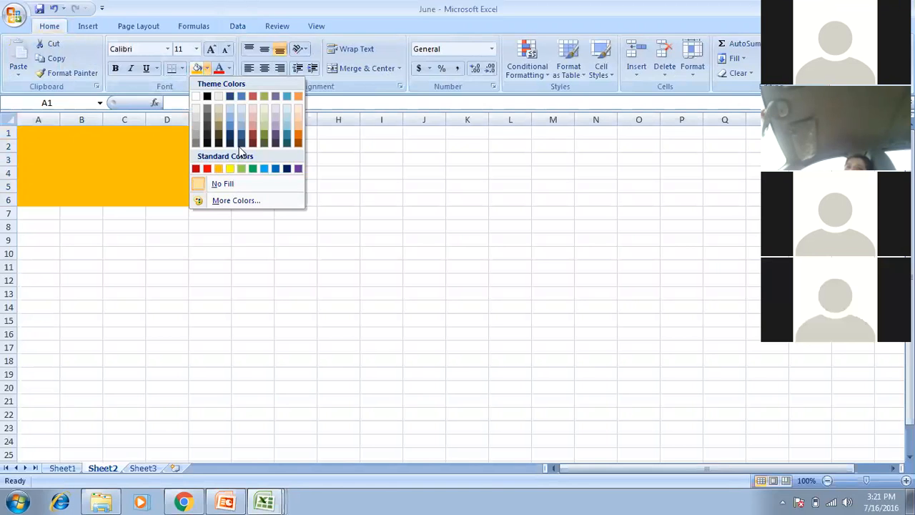
left_click(251, 171)
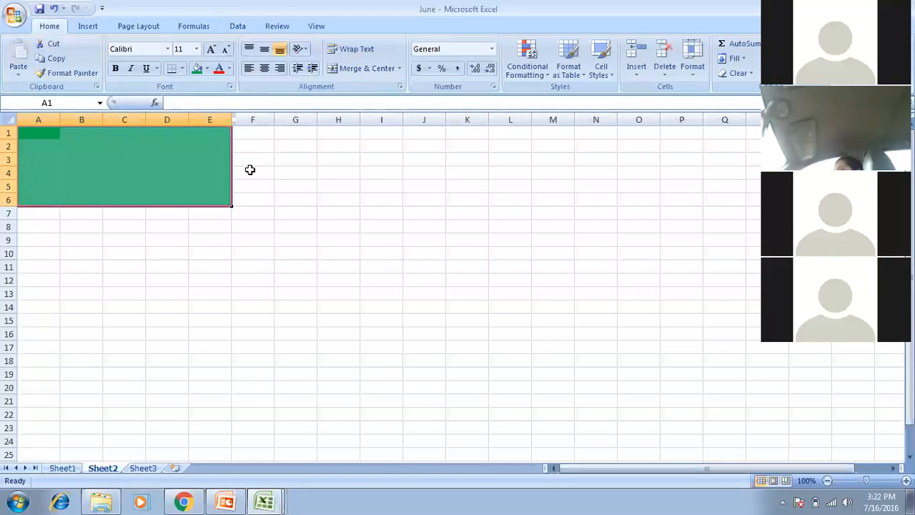
key("Right")
key("Right")
key("Right")
key("Right")
key("Right")
key("Right")
key("Right")
key("Right")
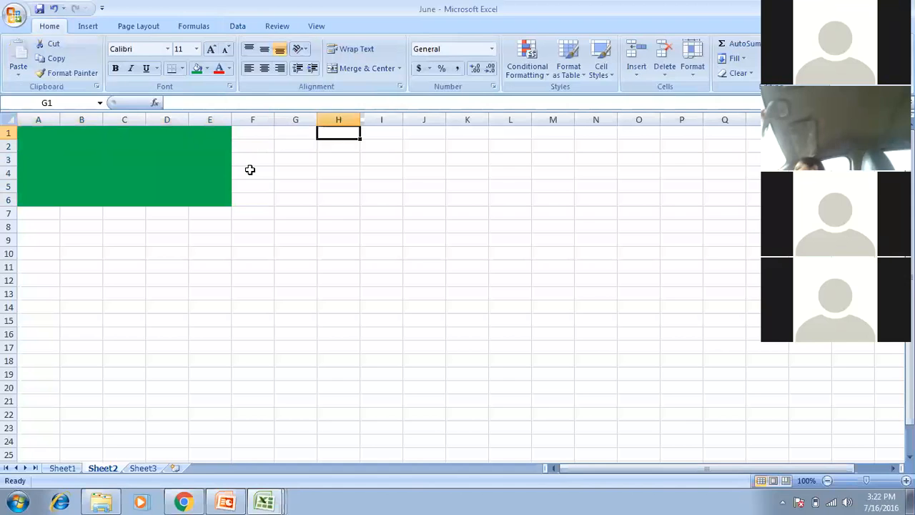
key("Left")
key("Left")
key("Right")
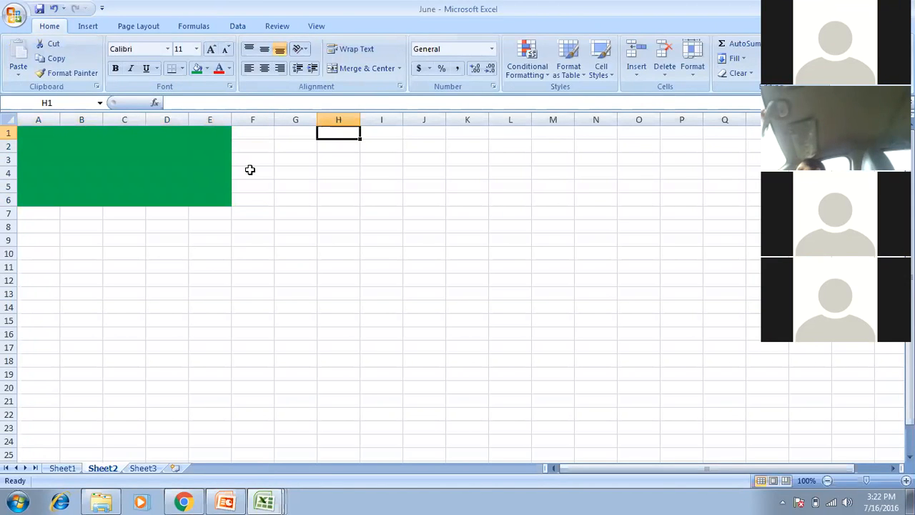
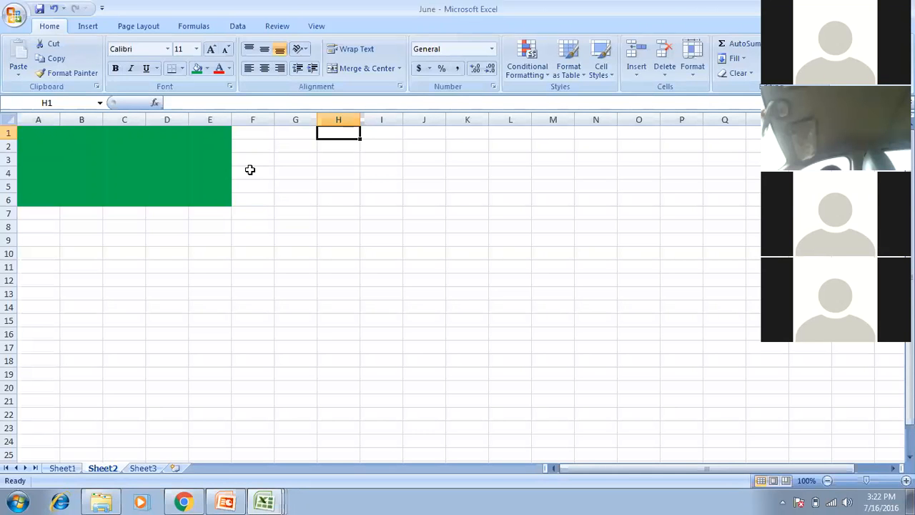
Enter Pizza, MCD, Veg and Non -Veg down H1:H4, then return to cell A1.
type("P")
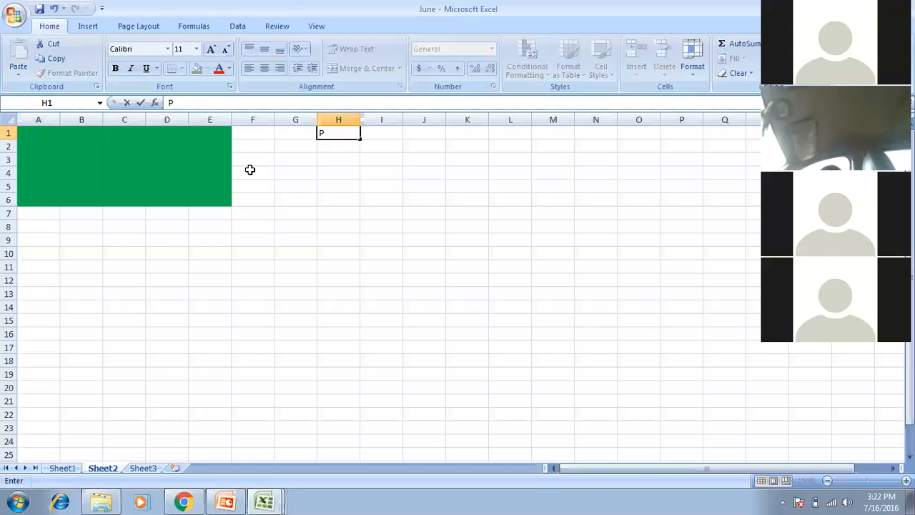
type("izza")
key("Return")
type("M")
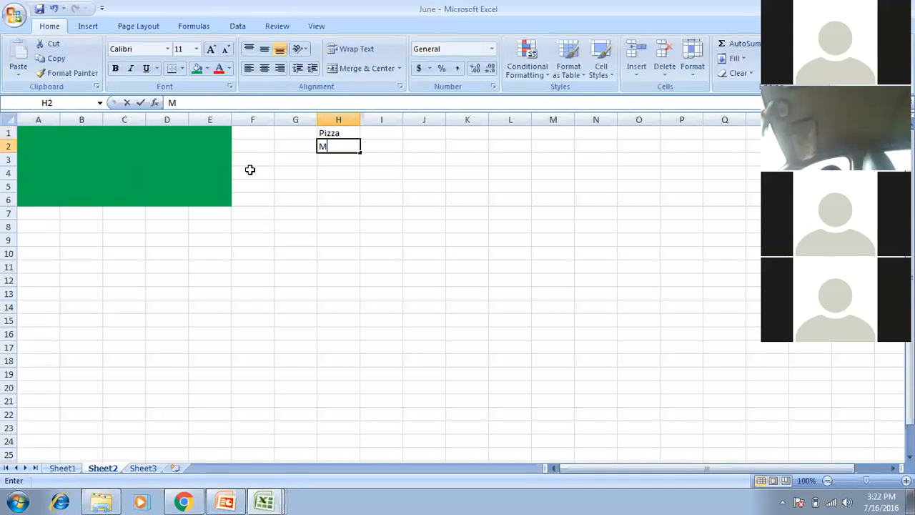
type("CD")
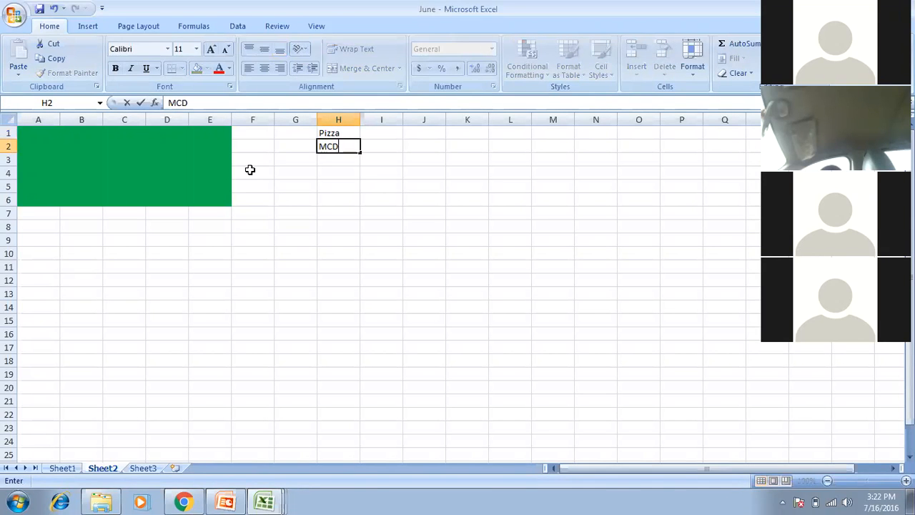
key("Return")
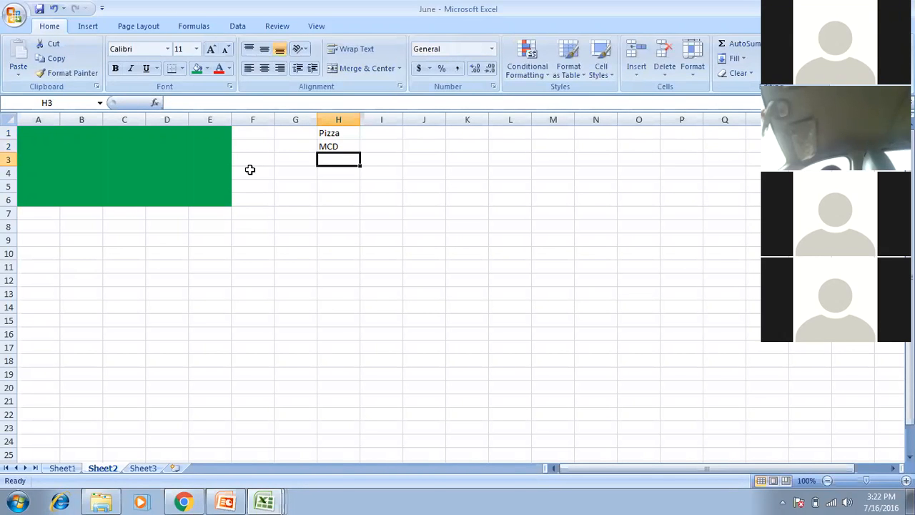
key("BackSpace")
type("Veg")
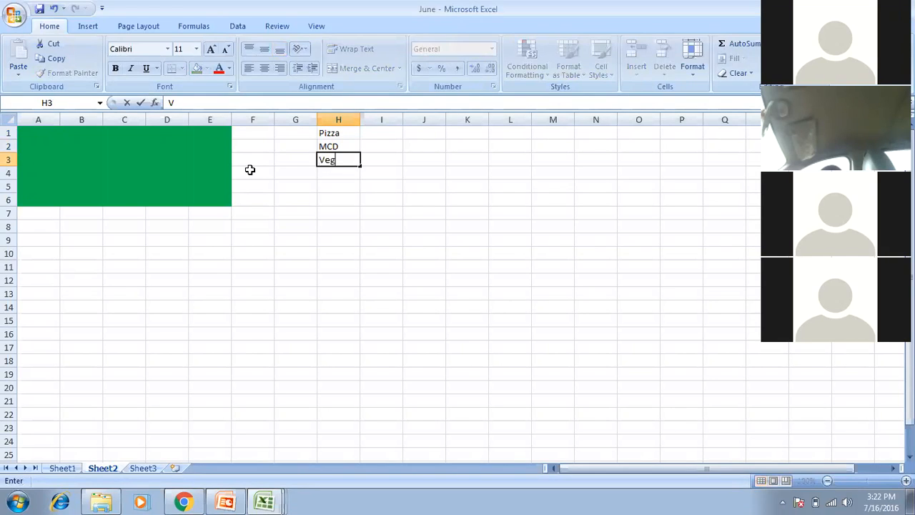
key("Return")
type("No")
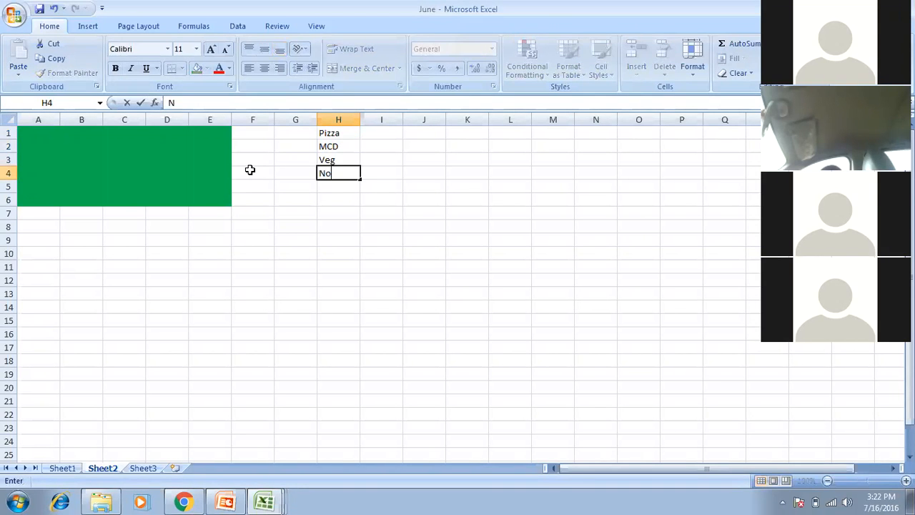
type("n - N")
key("BackSpace")
type("Veg")
key("Return")
key("Left")
key("Left")
key("Left")
key("Left")
key("Left")
key("Left")
key("Left")
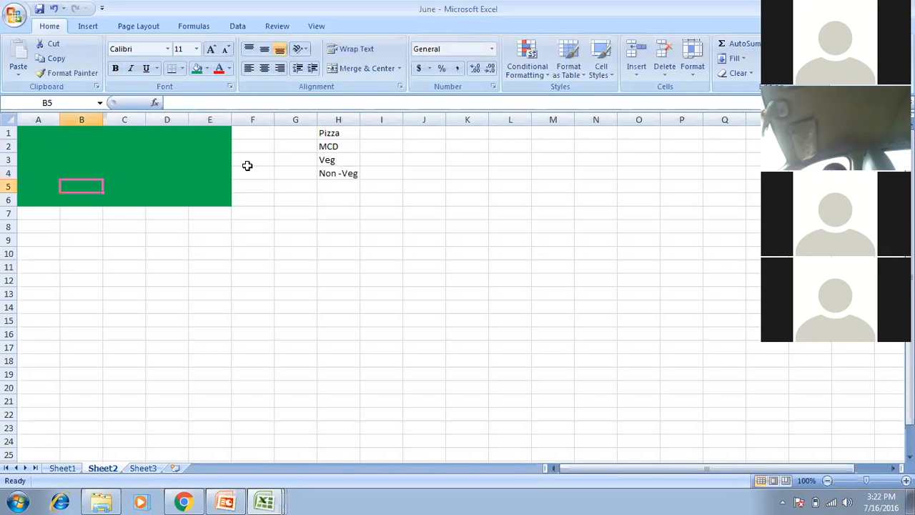
key("Up")
key("Up")
key("Up")
key("Up")
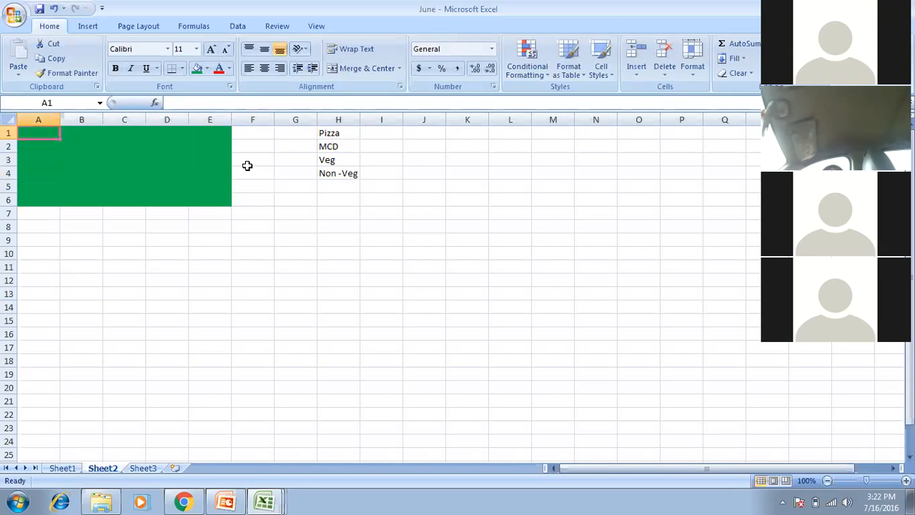
key("Right")
key("Right")
key("Right")
key("Right")
key("Right")
key("Right")
key("Right")
key("Left")
key("Left")
key("Left")
key("Left")
key("Left")
key("Left")
key("Left")
Select A1:E6 and set up List data validation with source =$H$1:$H$4.
key("shift+Down")
key("shift+Down")
key("shift+Down")
key("shift+Down")
key("shift+Down")
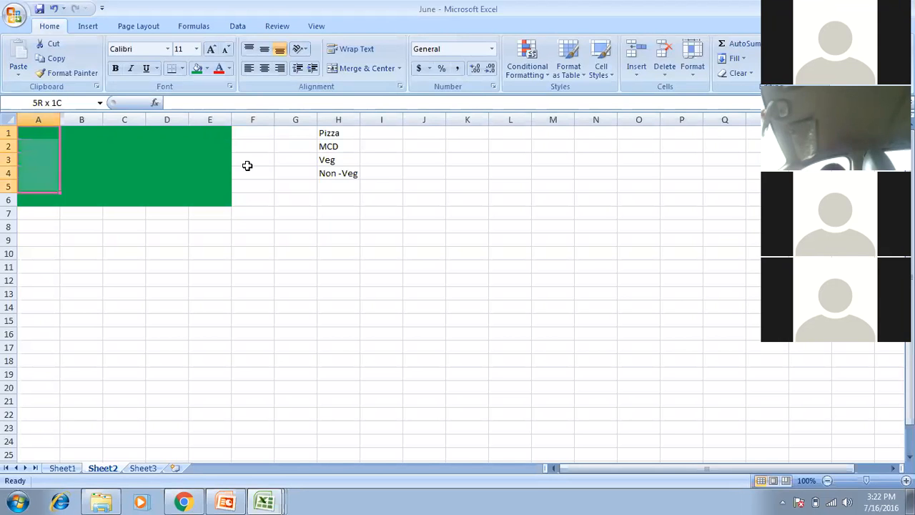
key("shift+Right")
key("shift+Right")
key("shift+Right")
key("shift+Right")
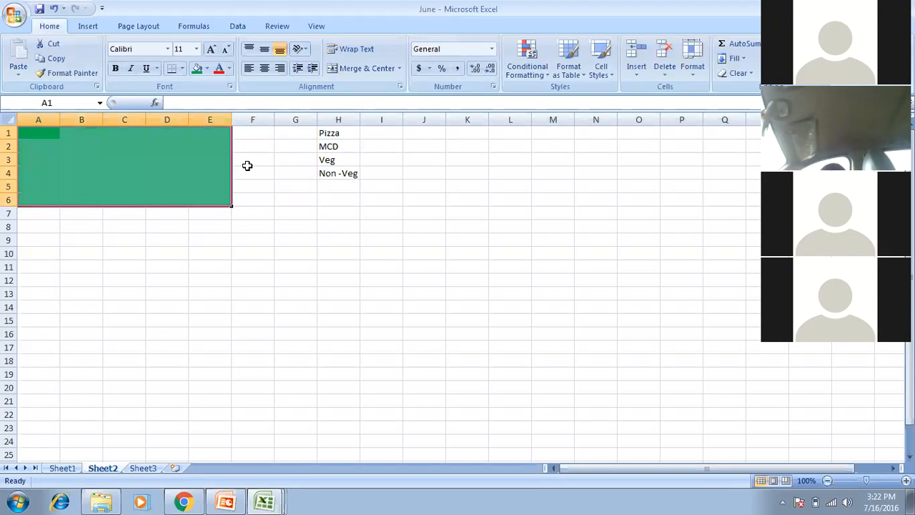
left_click(237, 26)
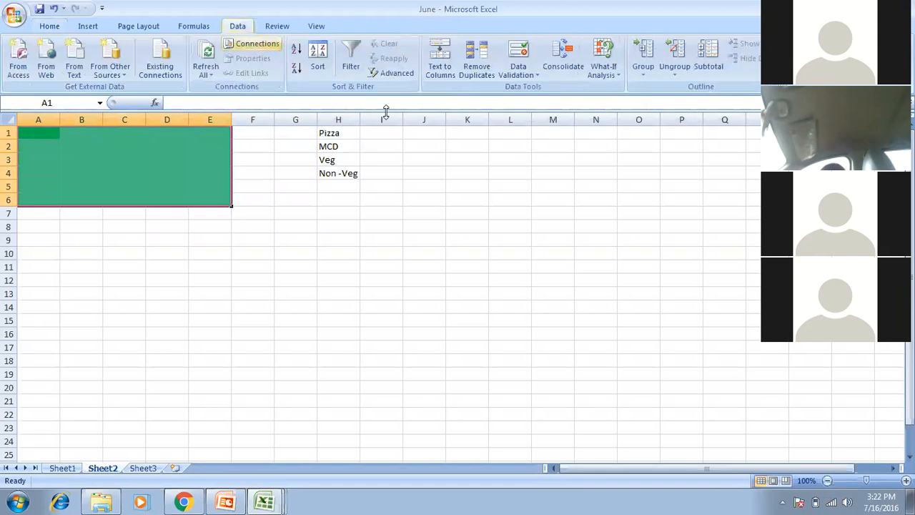
left_click(529, 76)
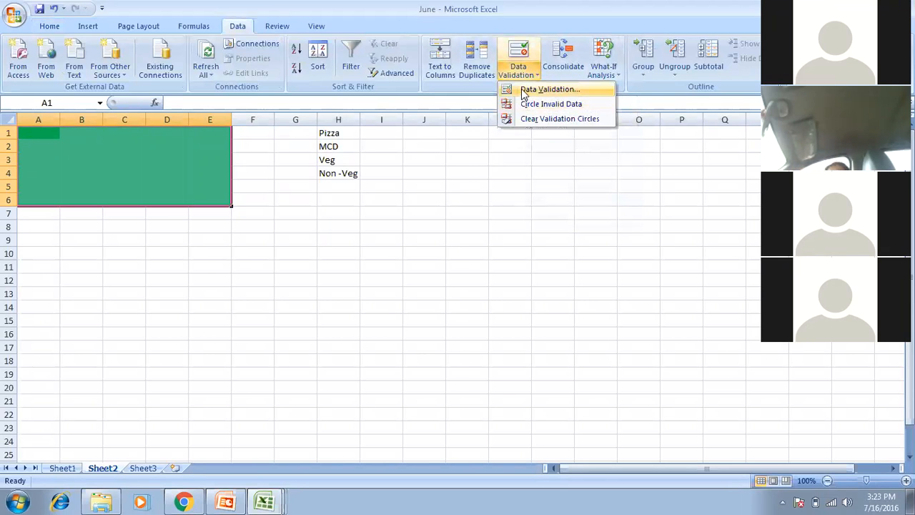
left_click(524, 90)
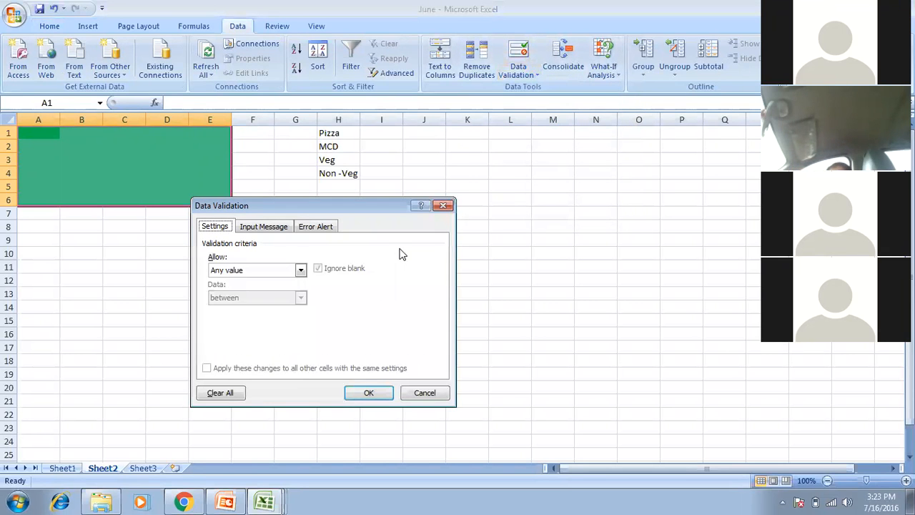
left_click(300, 271)
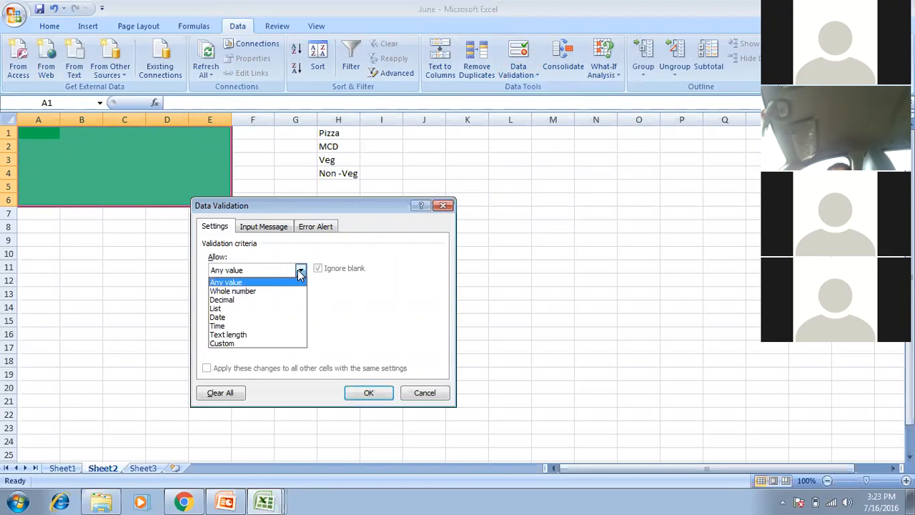
left_click(244, 309)
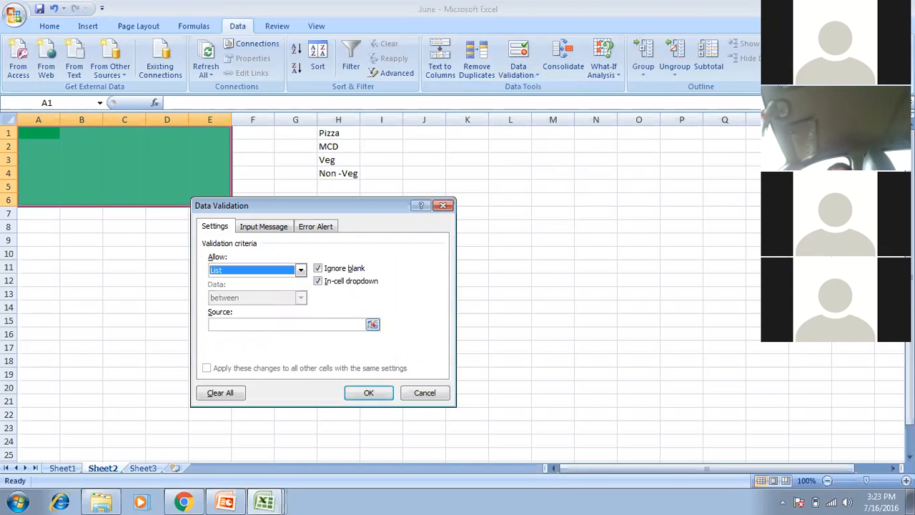
left_click(372, 324)
left_click_drag(341, 131, 348, 175)
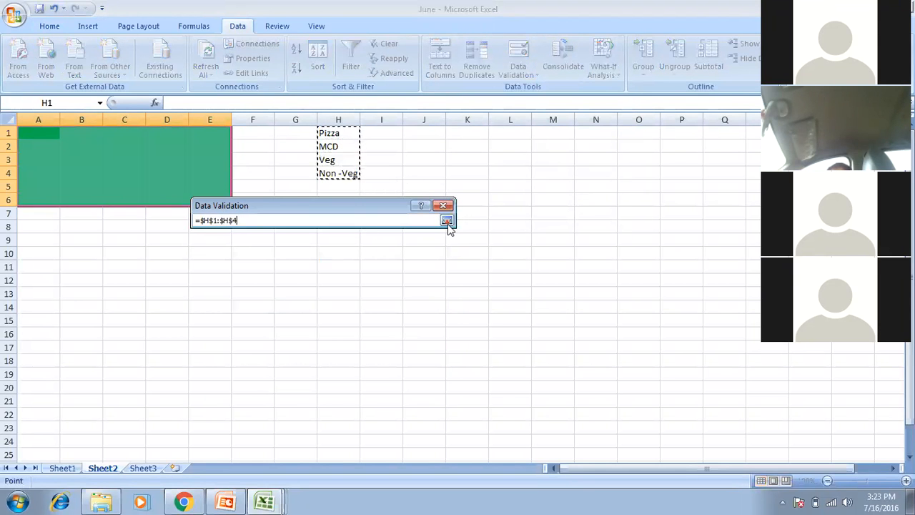
left_click(446, 221)
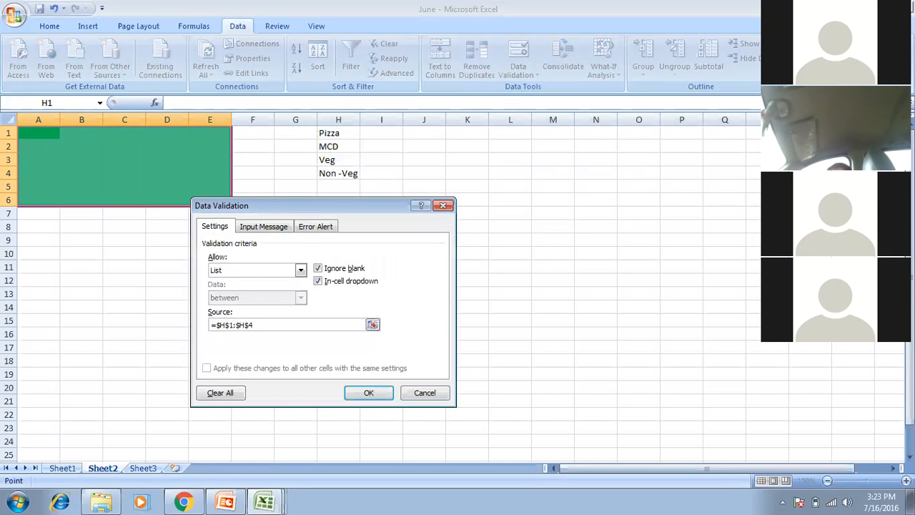
Give the rule an error alert titled 'Plz try again' with message 'Plz choose something .....' and apply it.
left_click(279, 230)
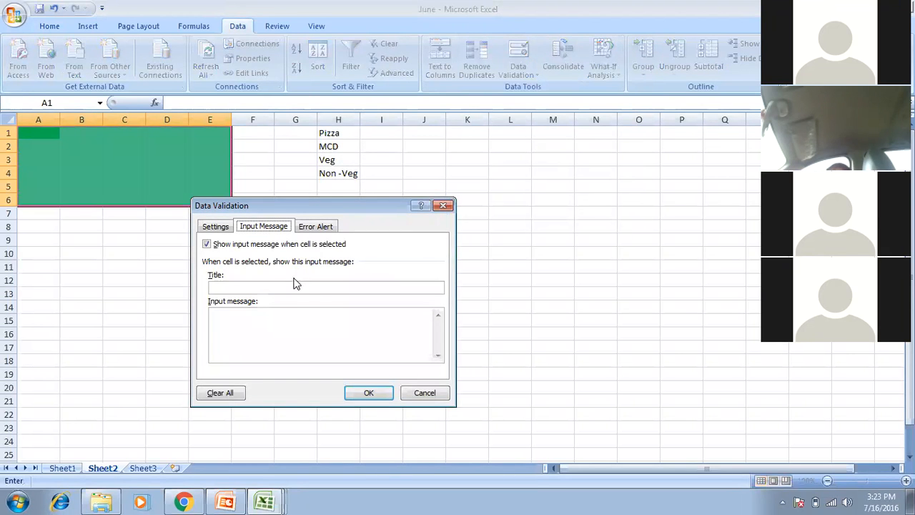
left_click(323, 229)
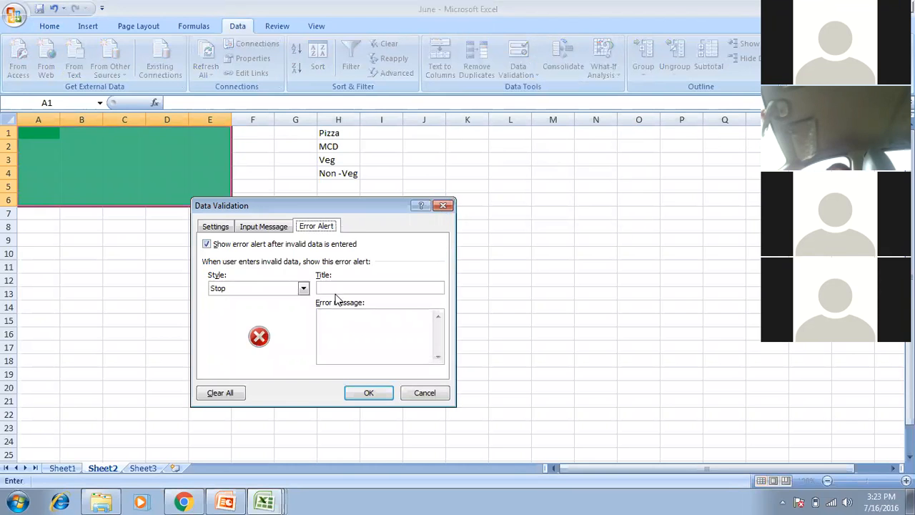
left_click(335, 286)
type("Plz try again")
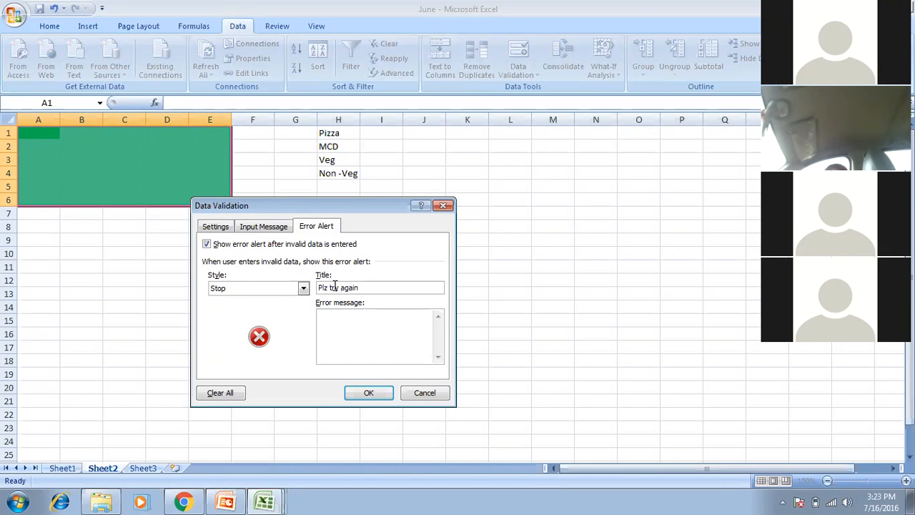
left_click(353, 324)
type("Plz choose something .....")
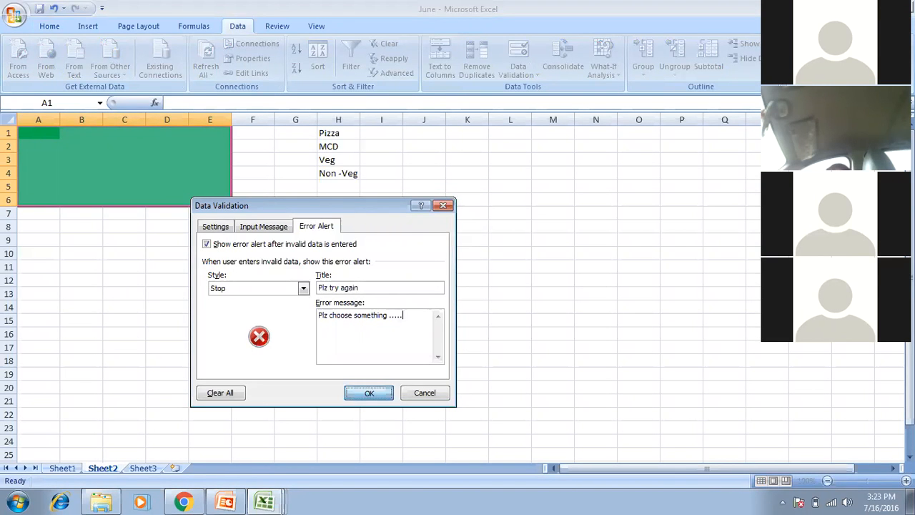
key("Return")
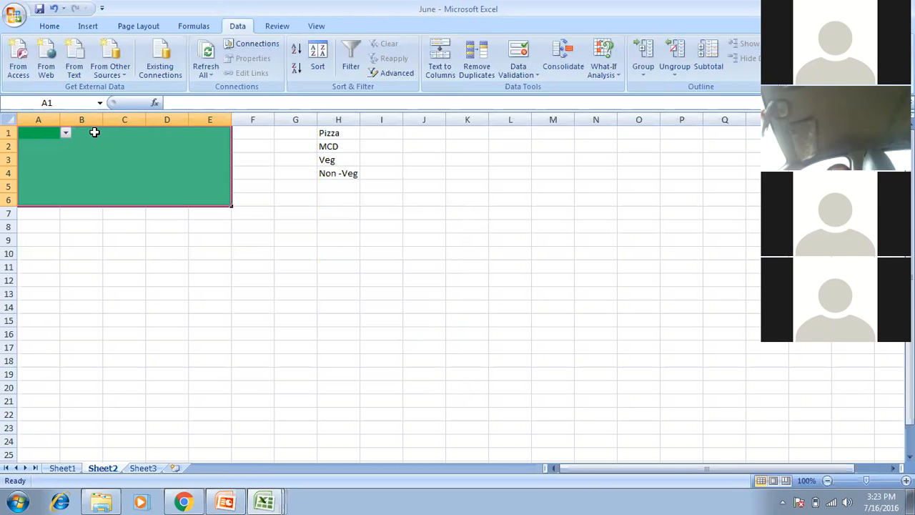
Pick Veg from cell A1's dropdown list.
left_click(54, 129)
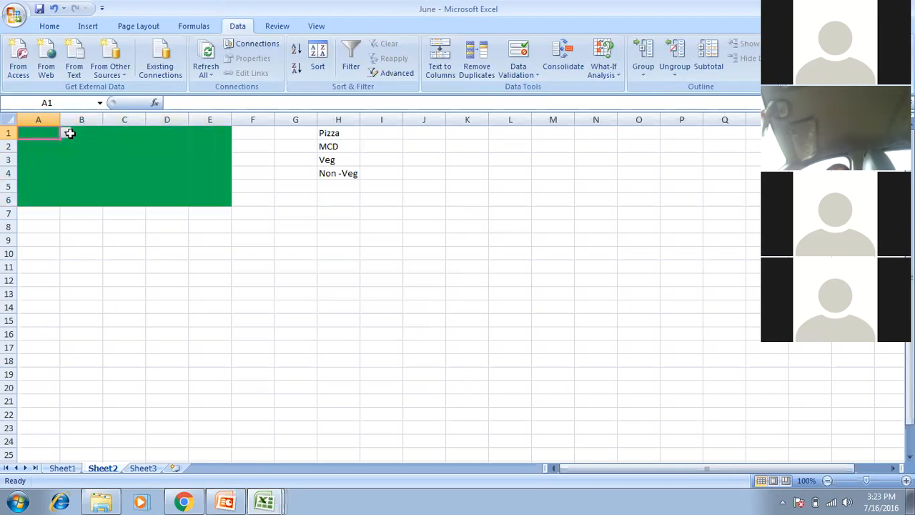
left_click(66, 133)
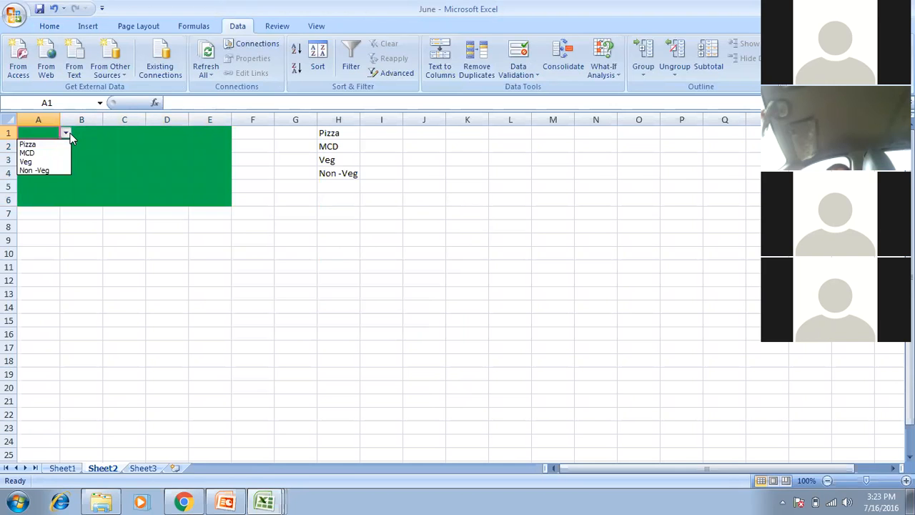
left_click(29, 162)
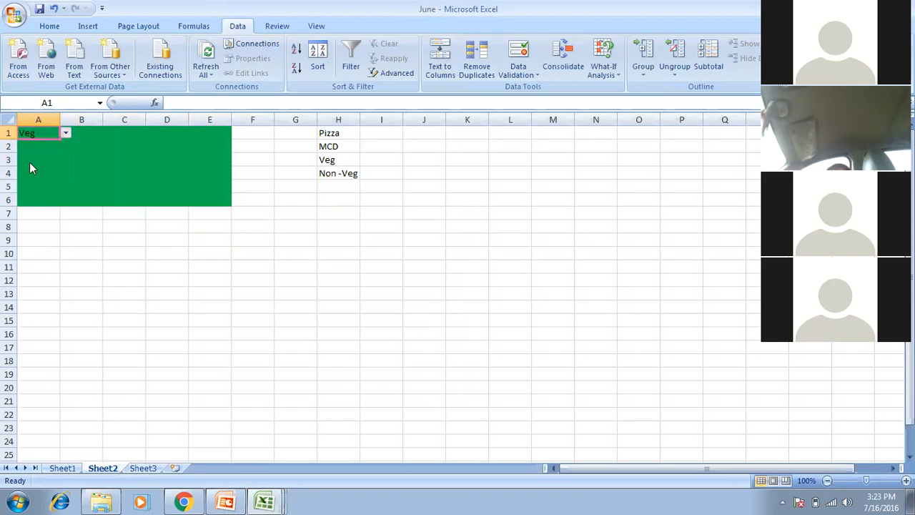
left_click(68, 132)
left_click(67, 132)
Enter off-list 'Raj' in B3 and cancel the rejected entry.
left_click(79, 159)
type("R")
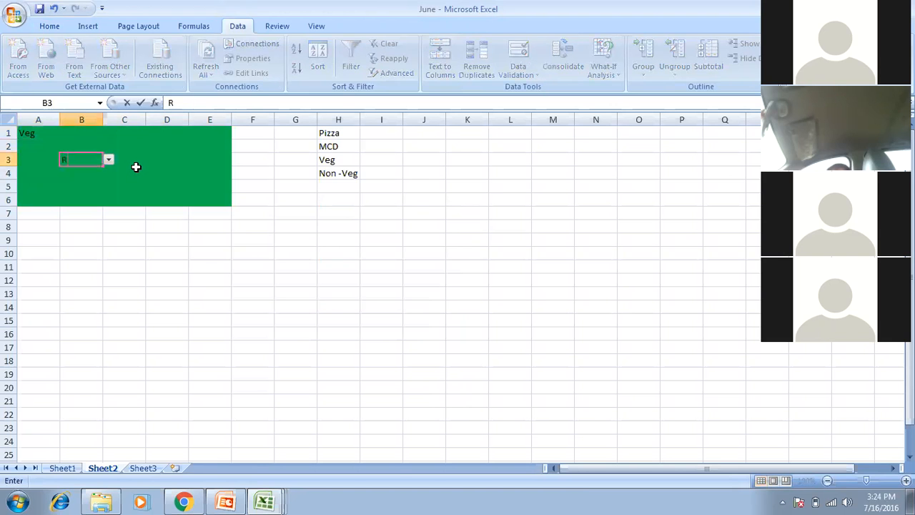
type("aj")
key("Return")
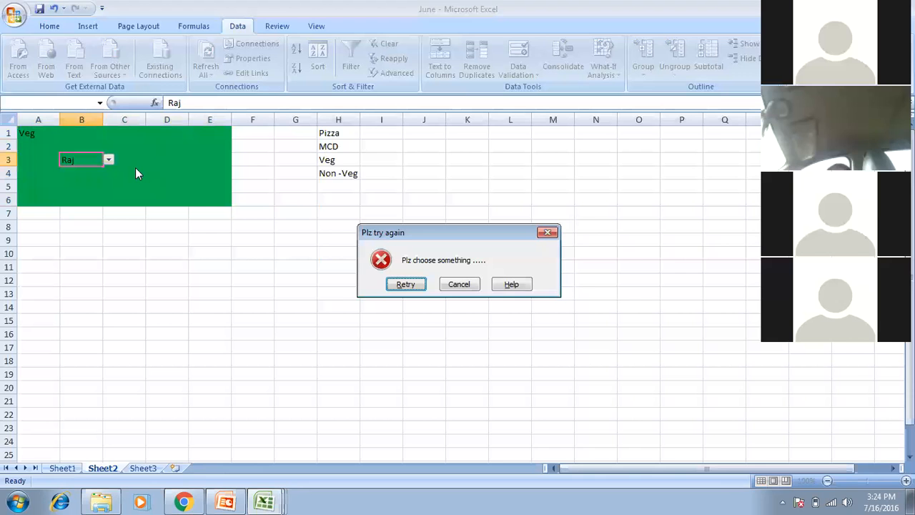
left_click(468, 281)
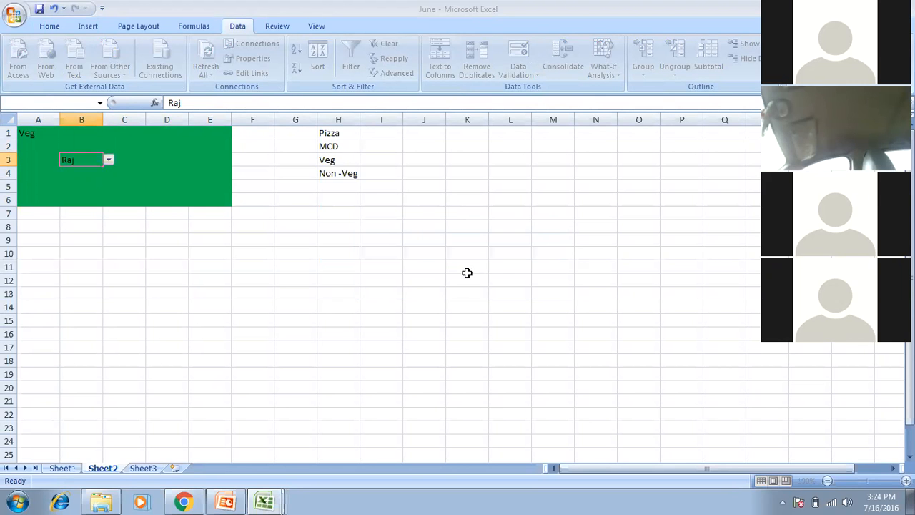
Confirm 'All' is also rejected in B3, then show the list of open Excel windows.
left_click(109, 160)
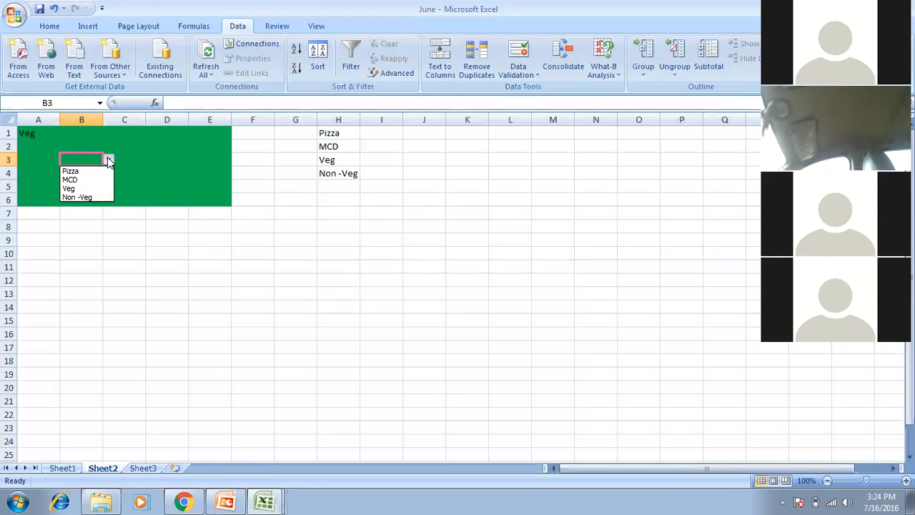
left_click(78, 161)
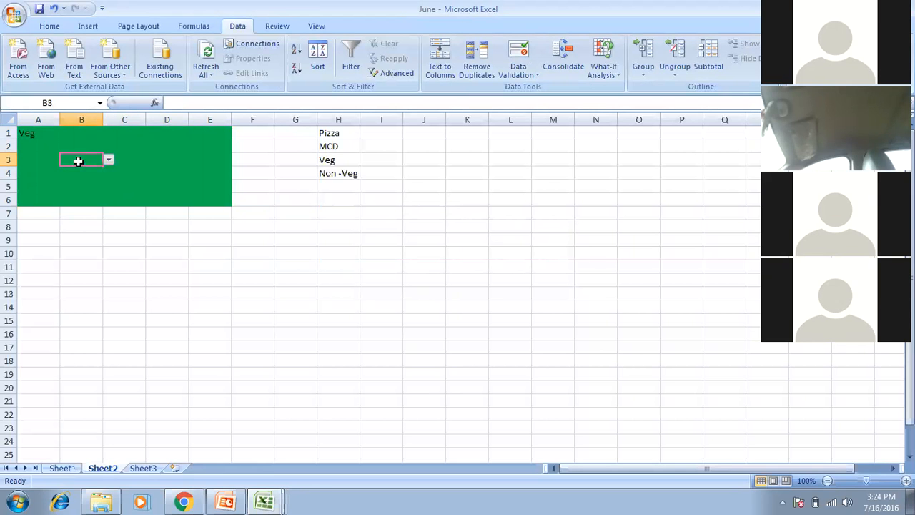
type("All")
key("Return")
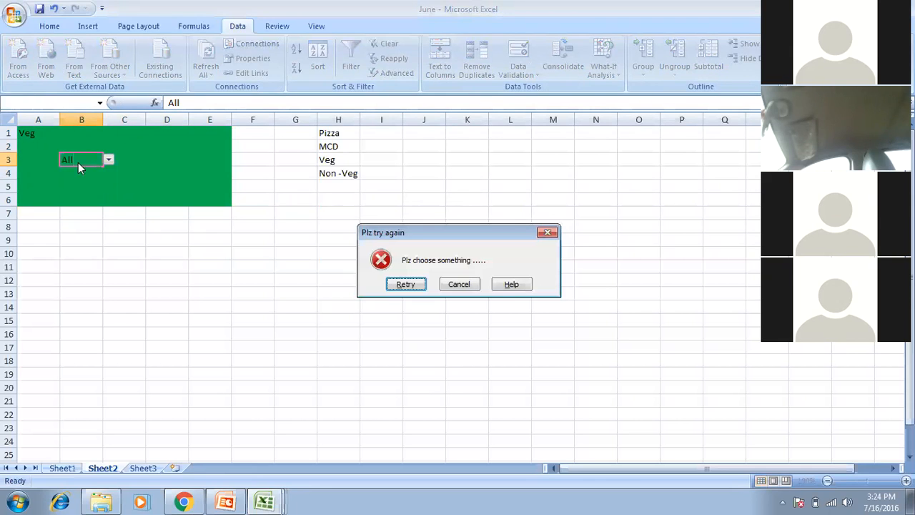
key("Escape")
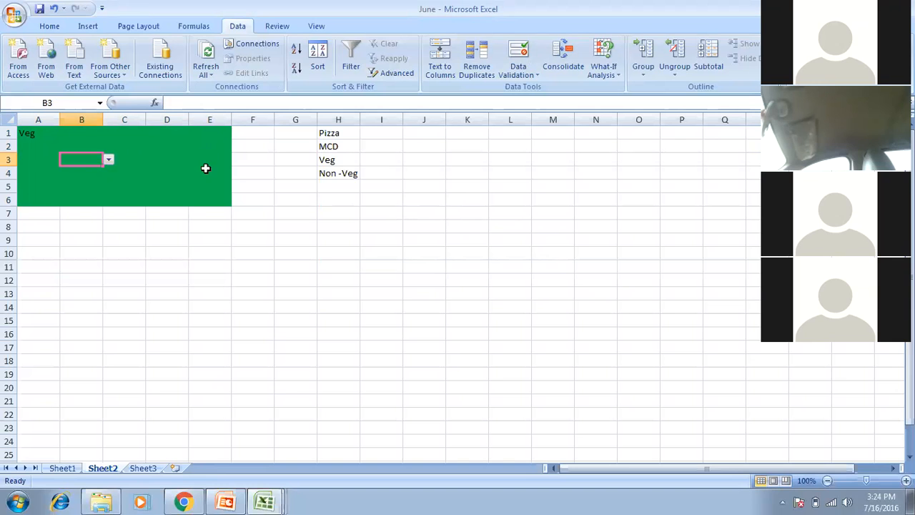
left_click(265, 503)
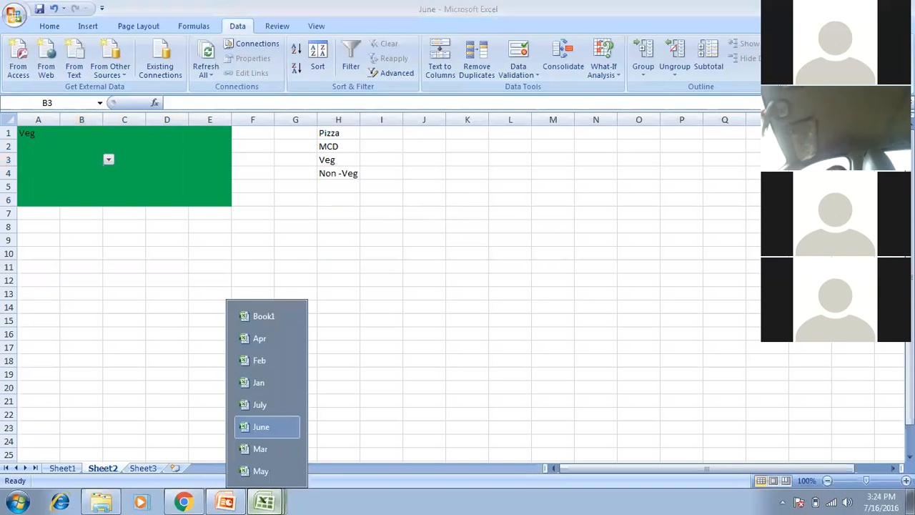
Present Excel_PPT from slide 14 to the Conditional formatting slide, then return to the Mar workbook.
left_click(226, 502)
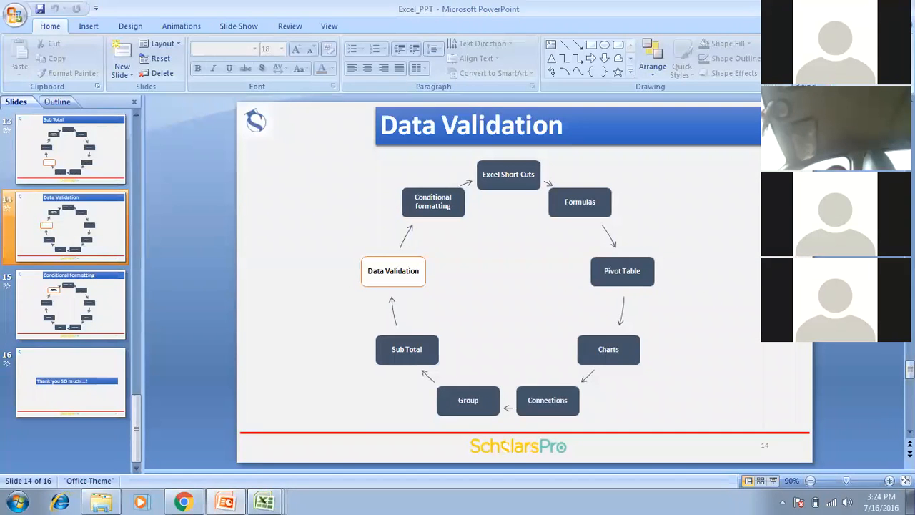
key("shift+F5")
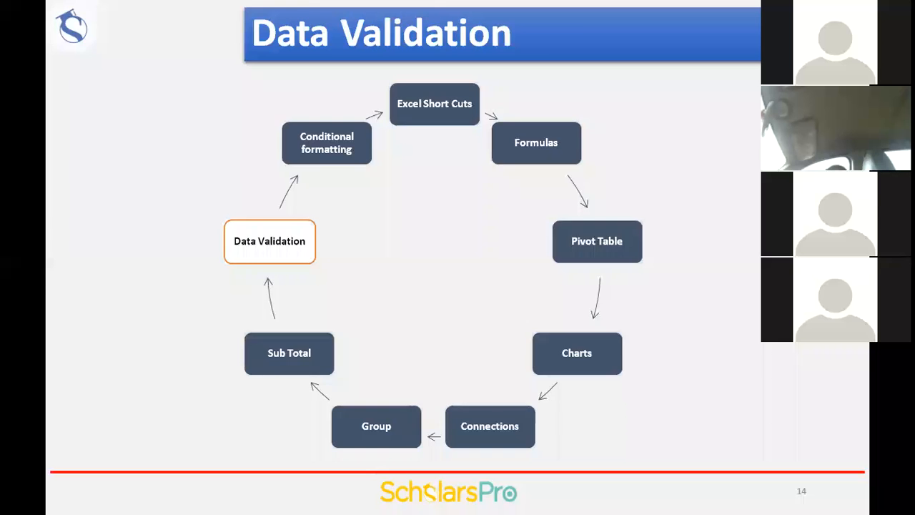
key("Right")
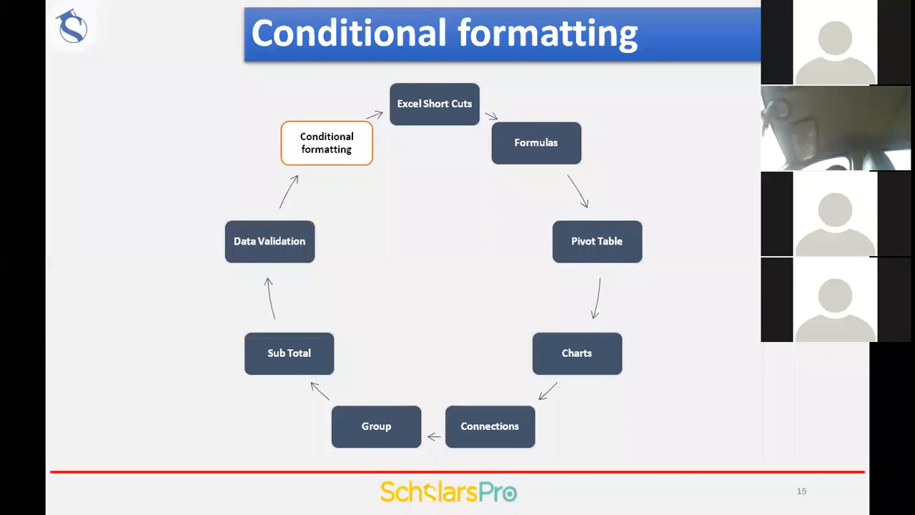
key("Escape")
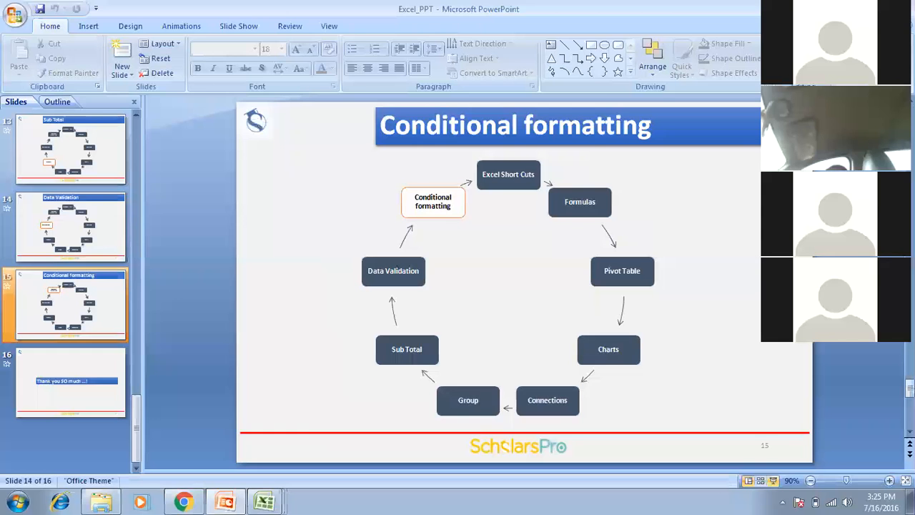
left_click(264, 502)
left_click(261, 448)
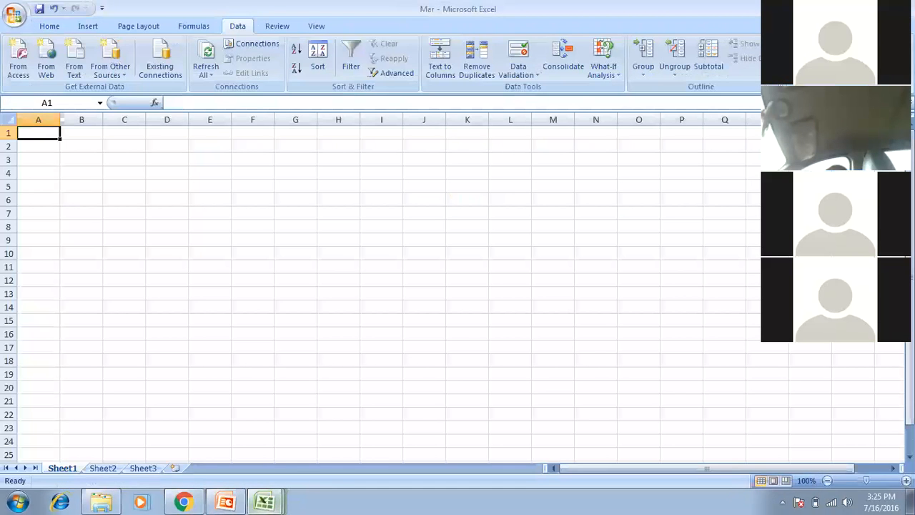
Fill A1:J10 with =RANDBETWEEN(1,100) and paste the results back as fixed values.
left_click_drag(39, 133, 429, 254)
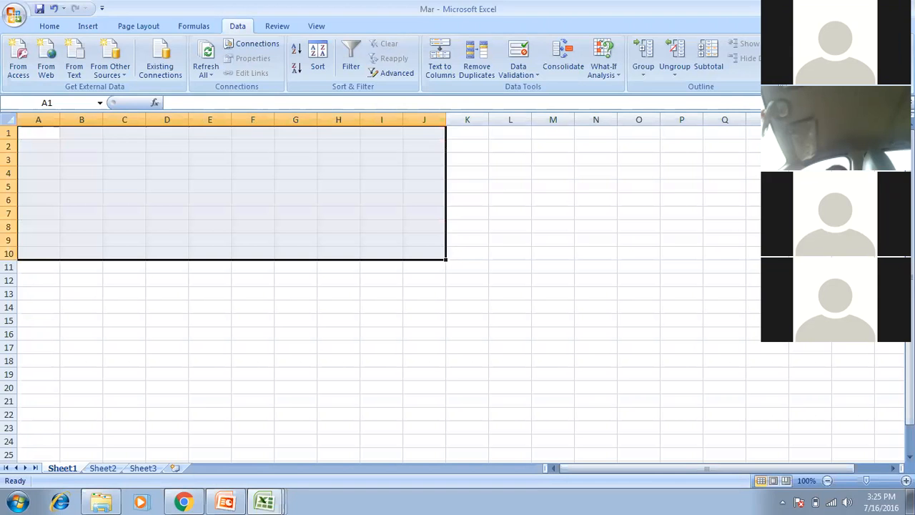
type("=ra")
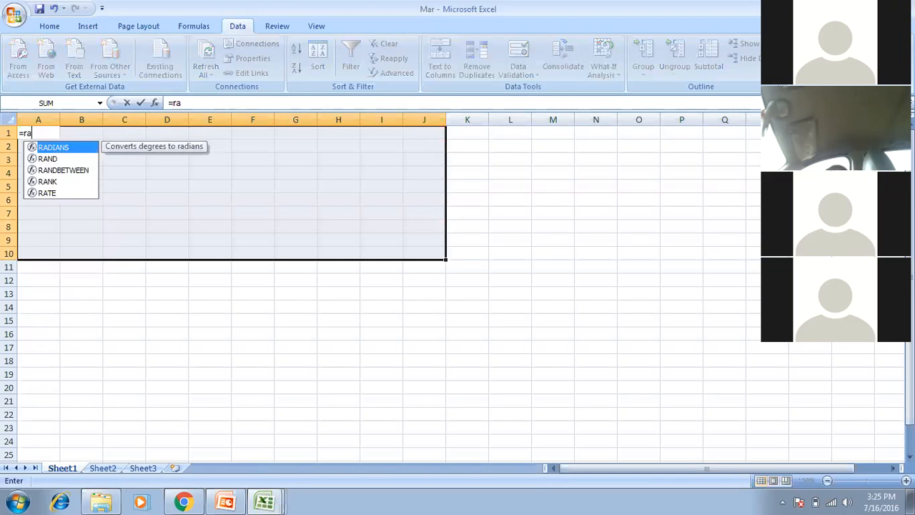
type("ndb")
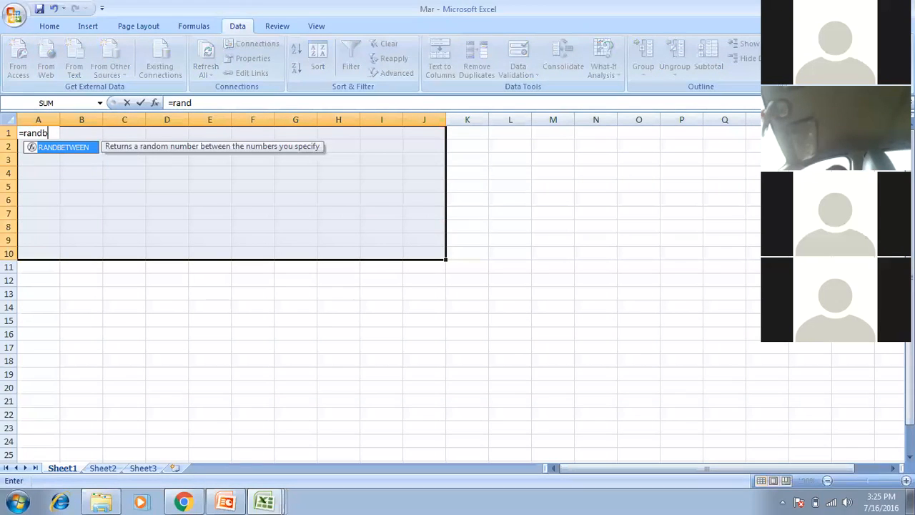
key("Tab")
type("1,100")
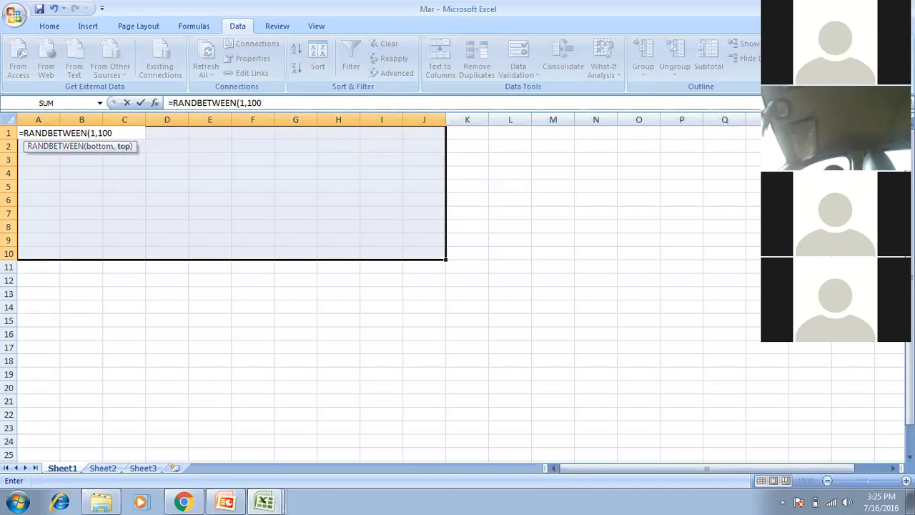
key("Return")
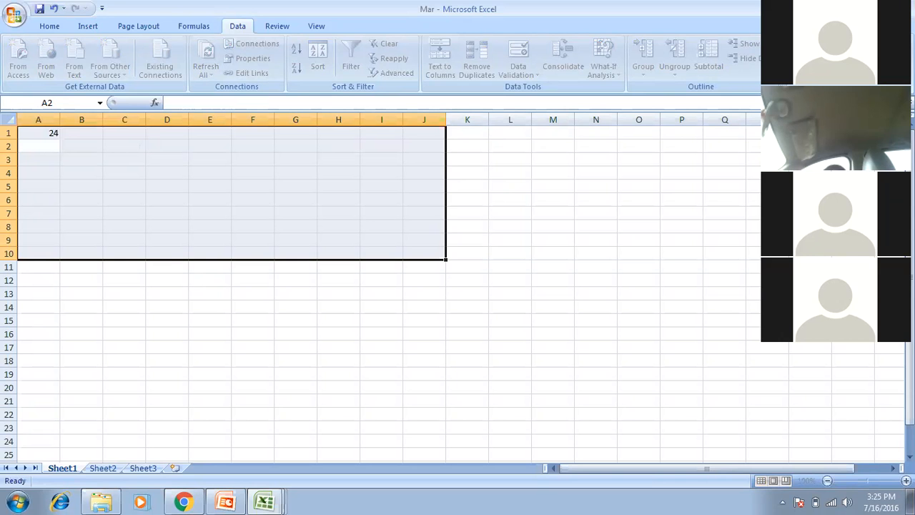
key("ctrl+d")
key("ctrl+r")
key("ctrl+c")
key("ctrl+alt+v")
key("v")
key("Return")
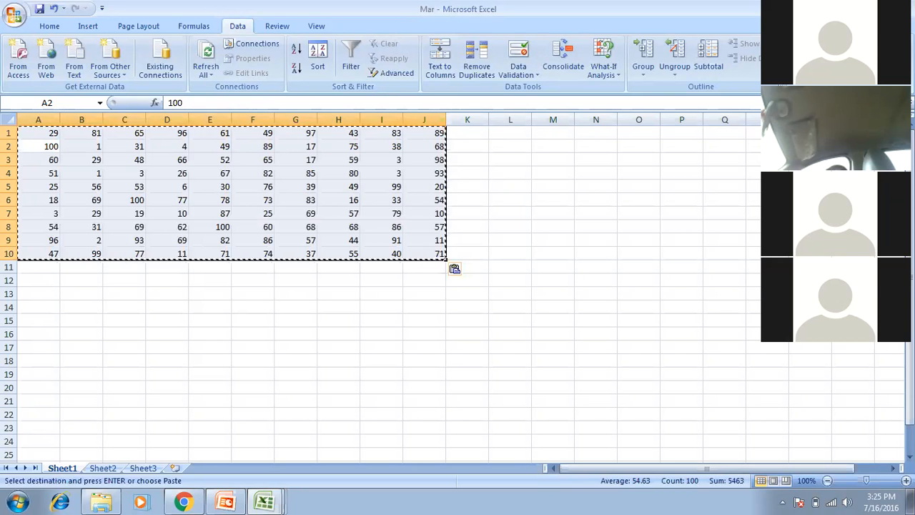
key("Escape")
Reselect the whole A1:J10 number grid.
left_click(39, 147)
left_click(82, 133)
left_click(39, 133)
key("Down")
key("Down")
key("Down")
key("Up")
key("Up")
key("Up")
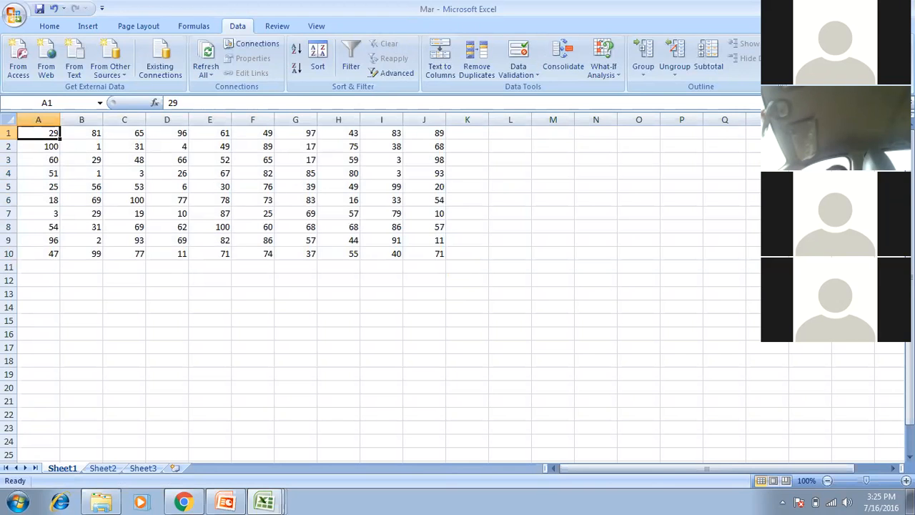
key("shift+Down")
key("shift+Down")
key("shift+Down")
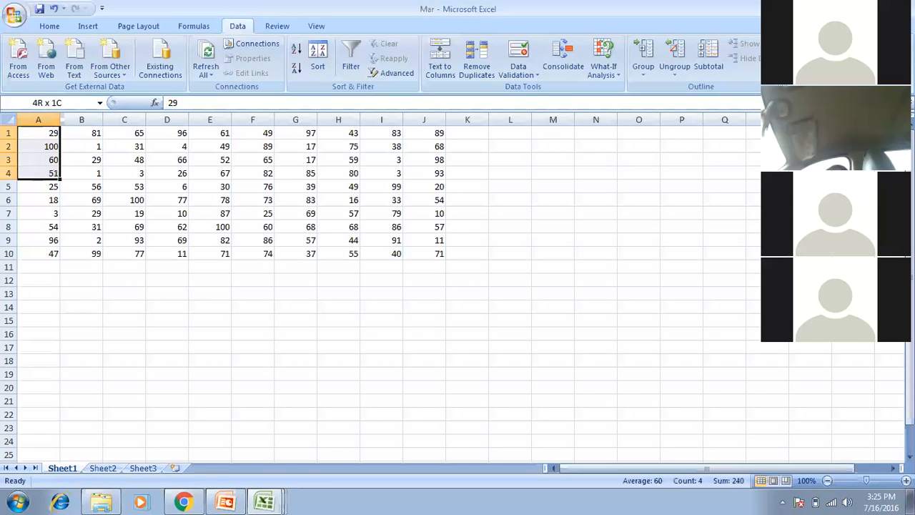
key("shift+Down")
key("ctrl+a")
left_click(49, 26)
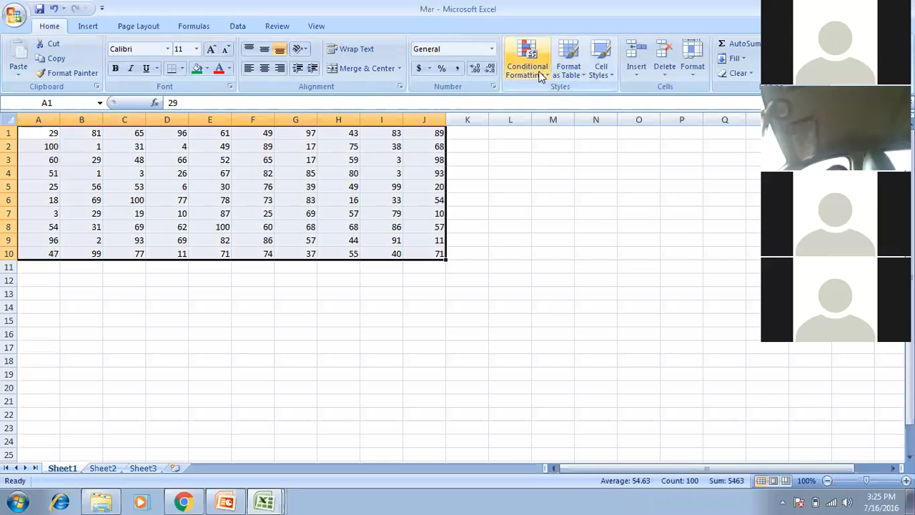
Add a Greater Than 90 highlight rule with a custom green fill to the grid.
left_click(539, 77)
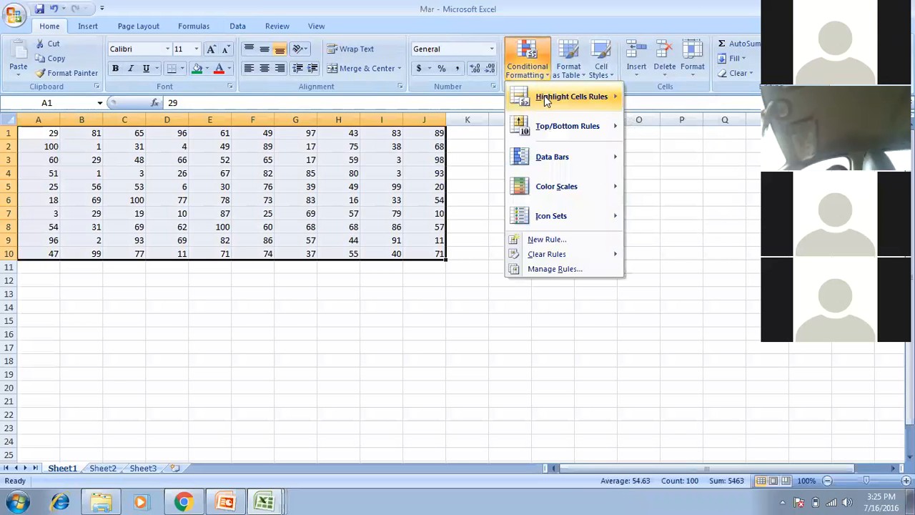
mouse_move(543, 95)
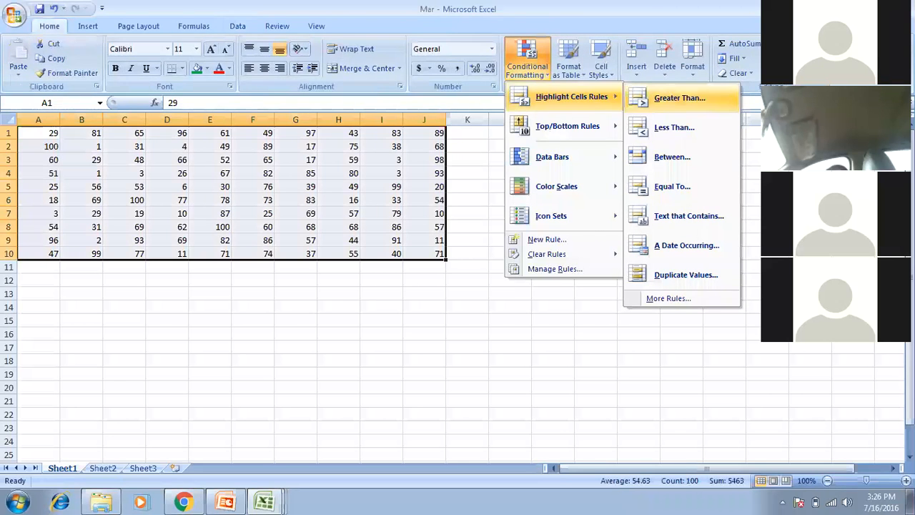
left_click(679, 98)
left_click(269, 314)
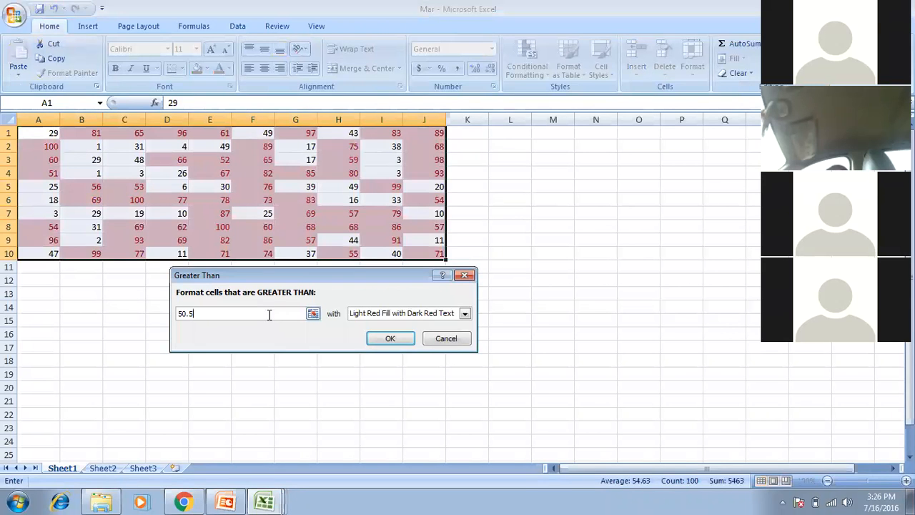
key("BackSpace")
key("BackSpace")
key("BackSpace")
key("BackSpace")
type("90")
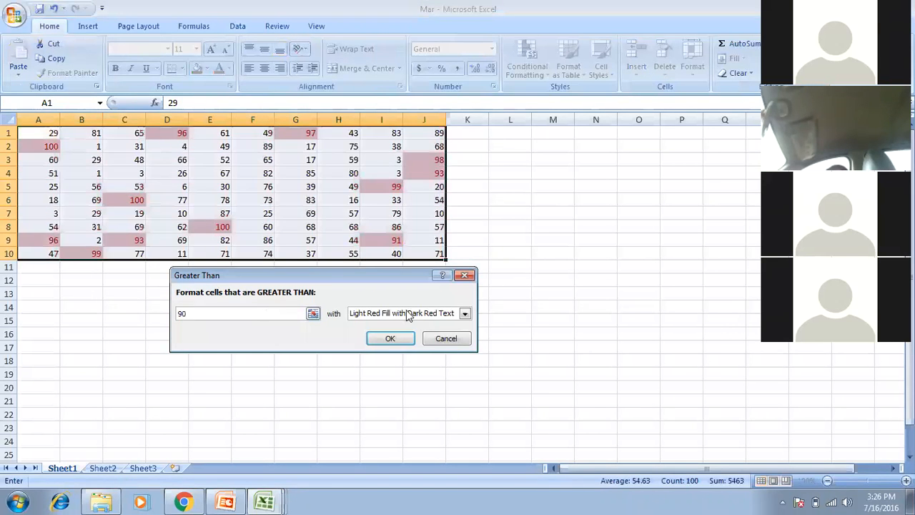
left_click(465, 315)
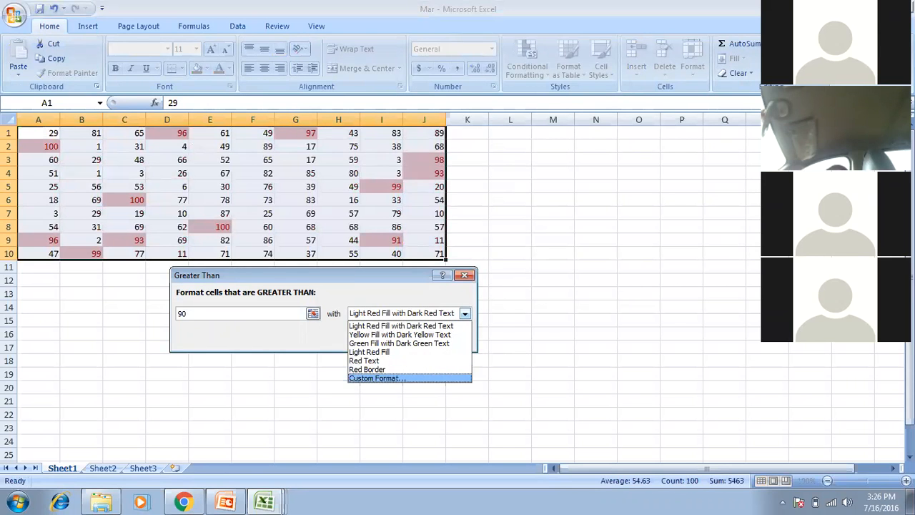
left_click(377, 378)
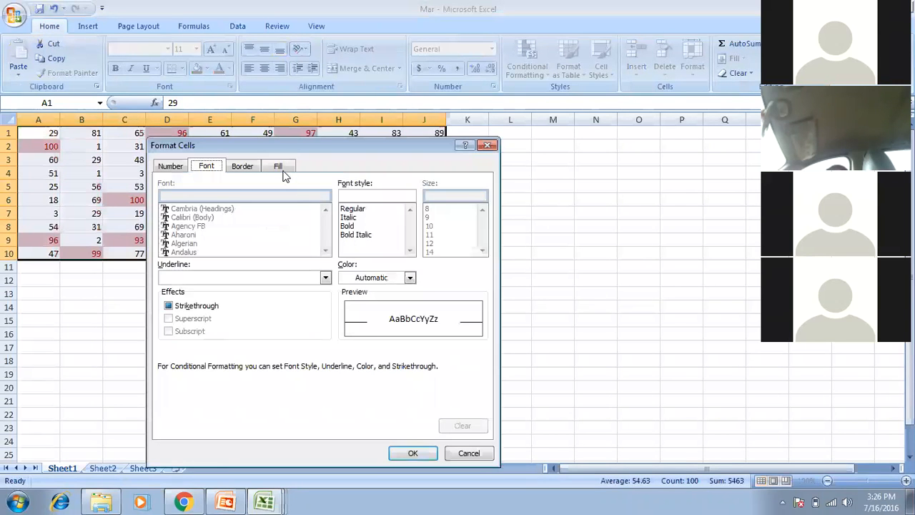
left_click(280, 168)
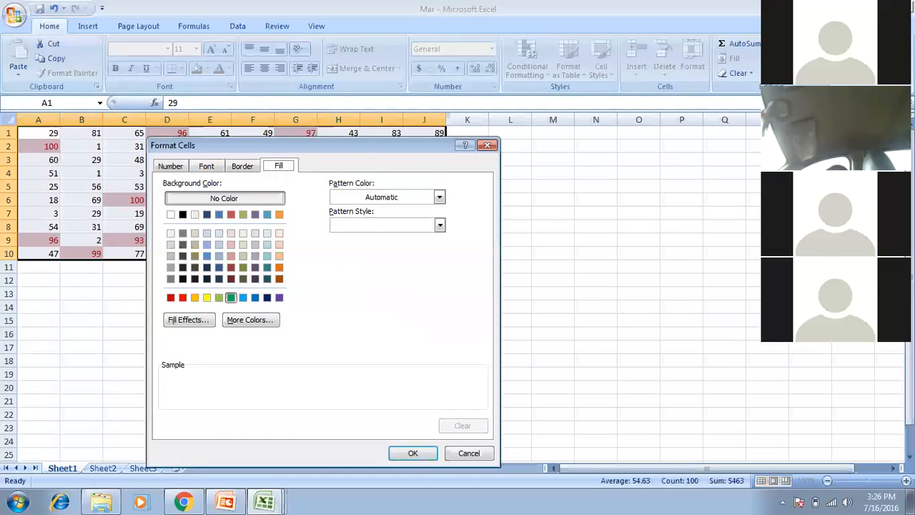
left_click(231, 297)
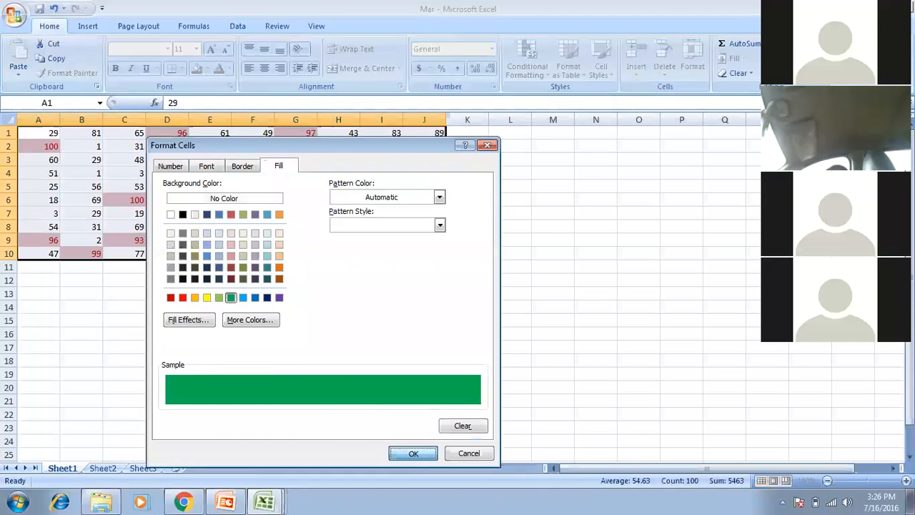
left_click(413, 453)
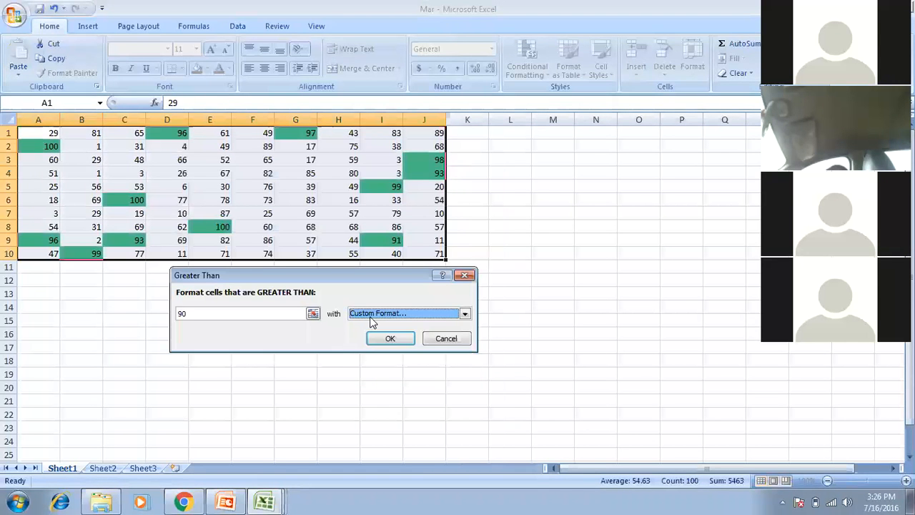
left_click(389, 338)
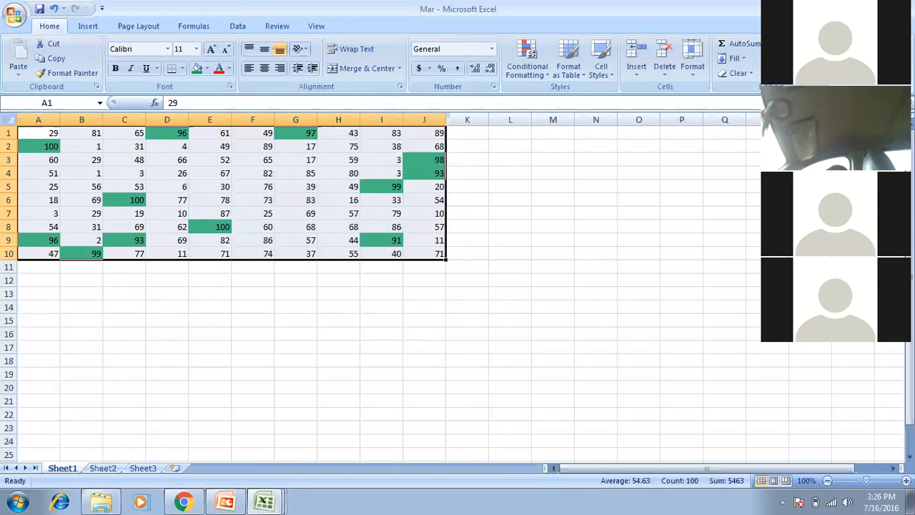
Copy A1:J10 and paste it as values only starting at A15.
key("ctrl+c")
key("Down")
key("Down")
key("Down")
key("Down")
key("Down")
key("Down")
key("Down")
key("Down")
key("Down")
key("Down")
key("Down")
key("Down")
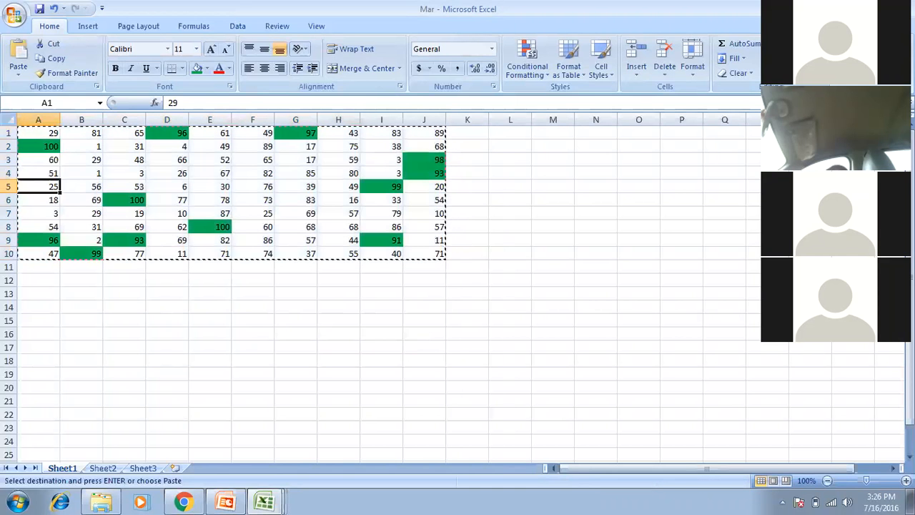
key("Down")
key("Down")
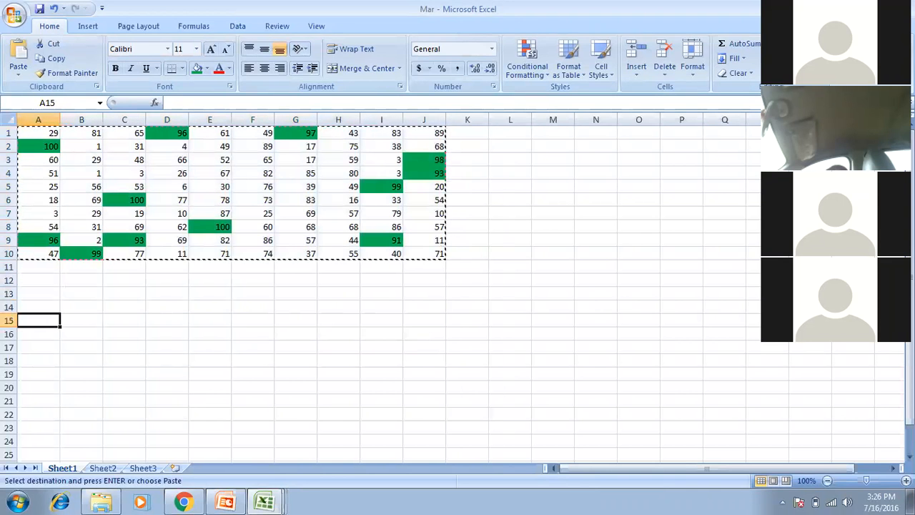
key("alt+e")
key("s")
key("v")
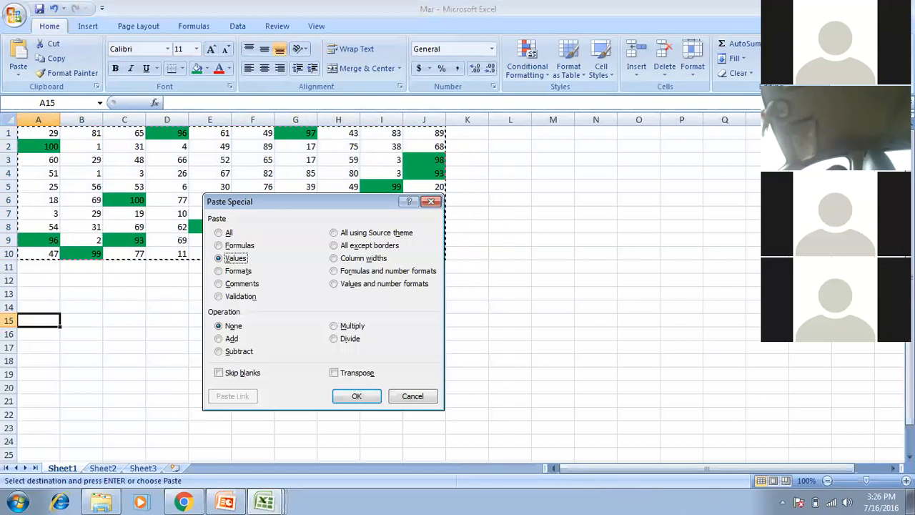
key("Return")
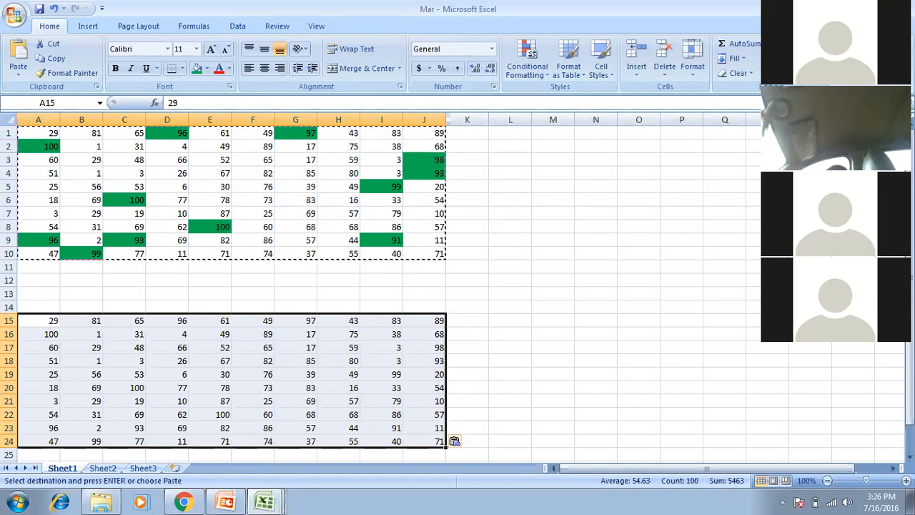
Add a Less Than 10 highlight rule with a custom red fill to the lower grid.
left_click(540, 65)
mouse_move(554, 101)
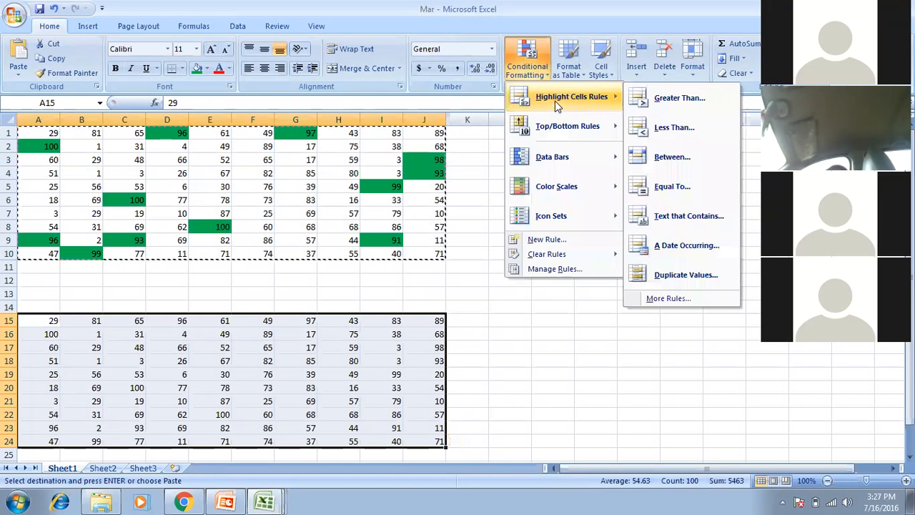
left_click(673, 127)
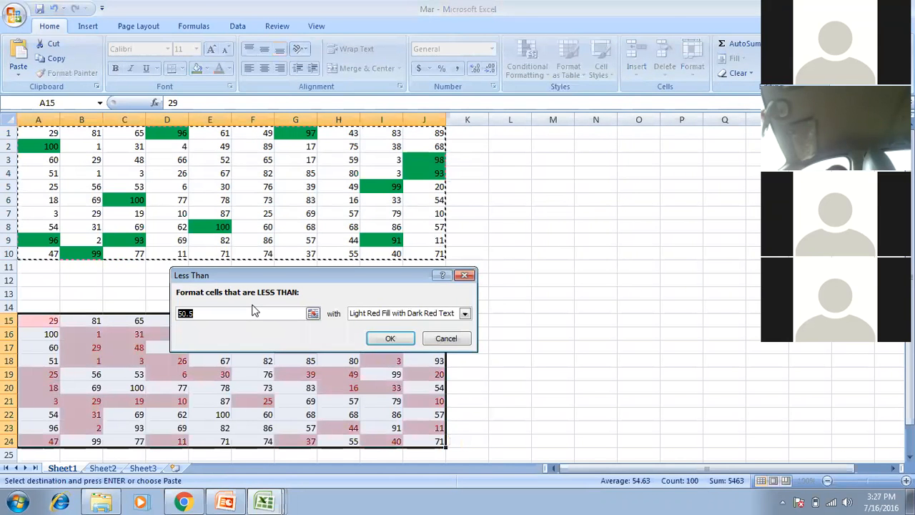
type("10")
left_click(464, 313)
left_click(377, 378)
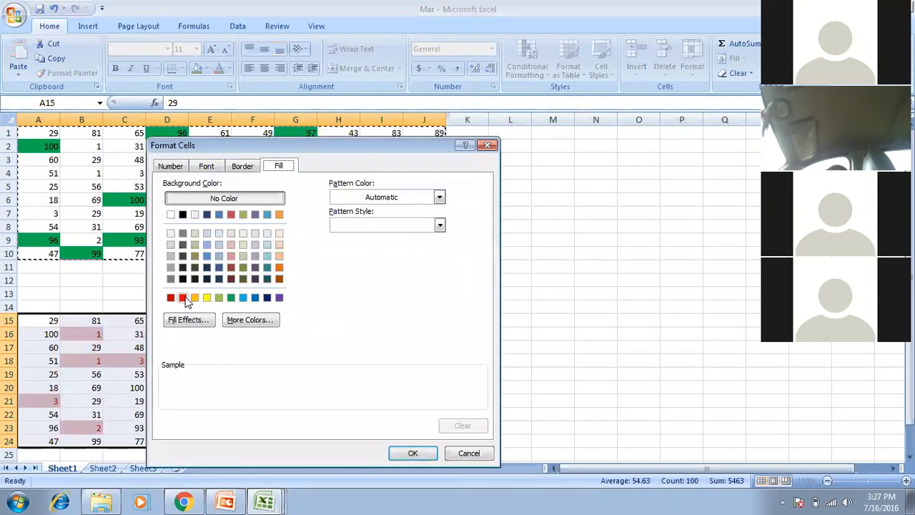
left_click(182, 297)
left_click(412, 452)
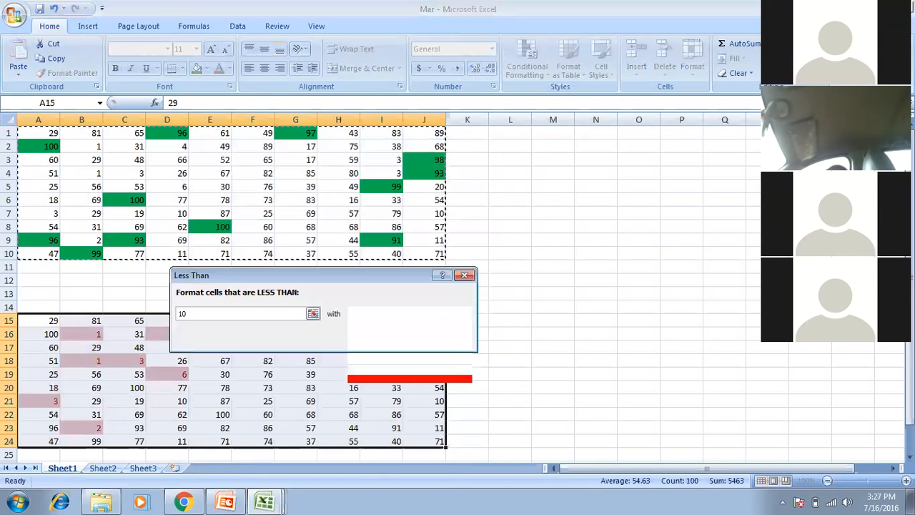
key("Return")
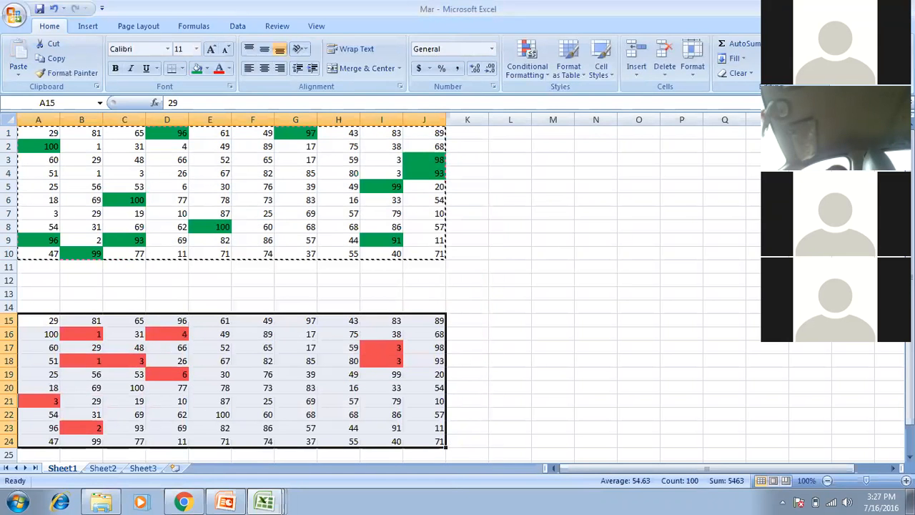
Move to the empty cell M1 beside the grids.
key("Down")
key("Down")
key("Down")
key("Down")
key("Down")
key("Down")
key("Down")
key("Down")
key("Down")
key("Right")
key("Up")
key("Up")
key("Up")
key("Up")
key("Up")
key("Up")
key("Up")
key("Up")
key("Up")
key("Up")
key("Up")
key("Down")
key("Down")
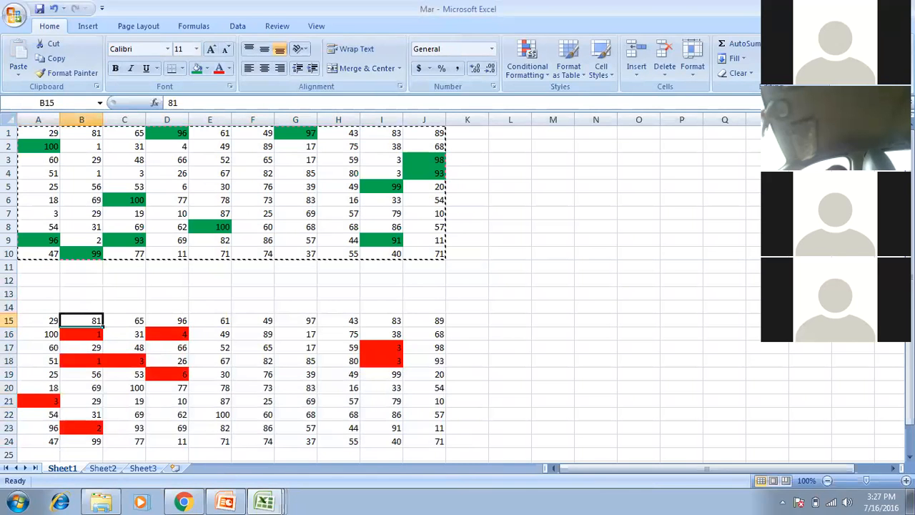
key("Right")
key("Right")
key("Up")
key("Up")
key("Up")
key("Up")
key("Up")
key("Up")
key("Up")
key("Up")
key("Up")
key("Up")
key("Up")
key("Up")
key("Up")
key("Up")
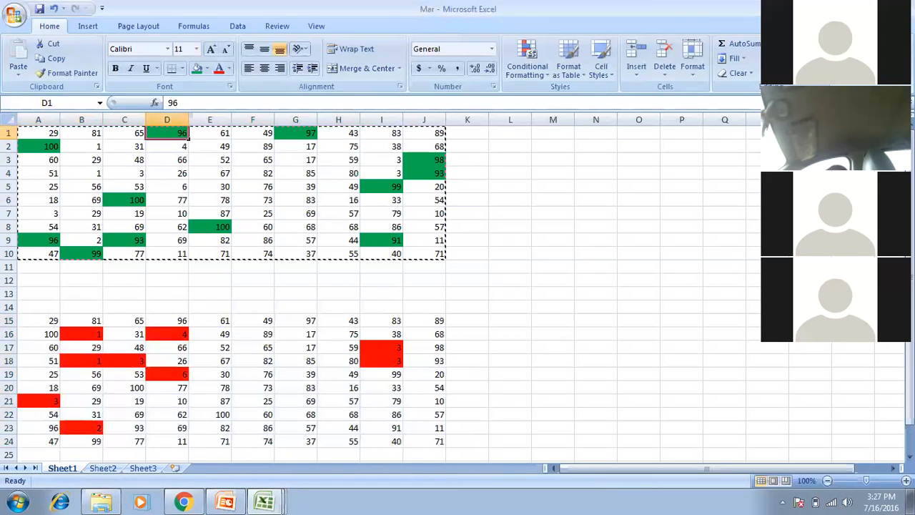
key("Right")
key("Right")
key("Right")
key("Right")
key("Right")
key("Right")
key("Right")
key("Right")
key("Right")
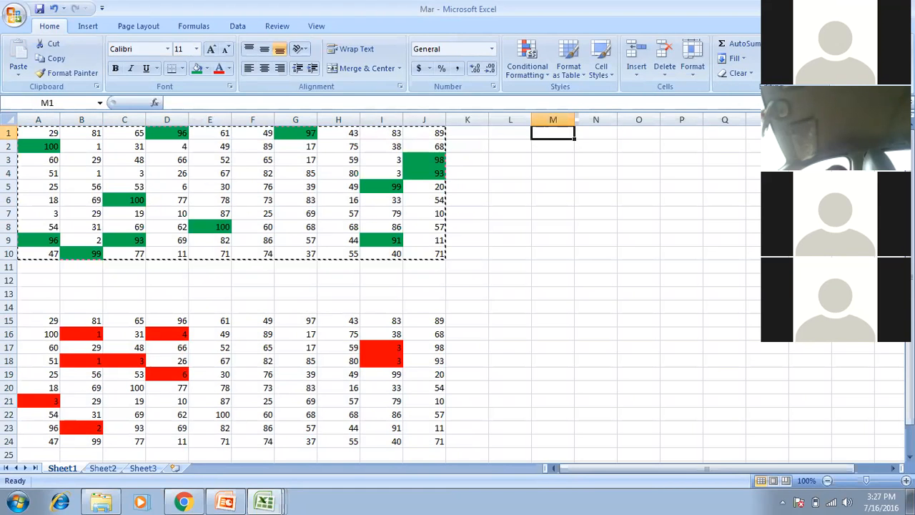
Enter =TODAY() in M1 to show today's date, 7/16/2016.
type("=")
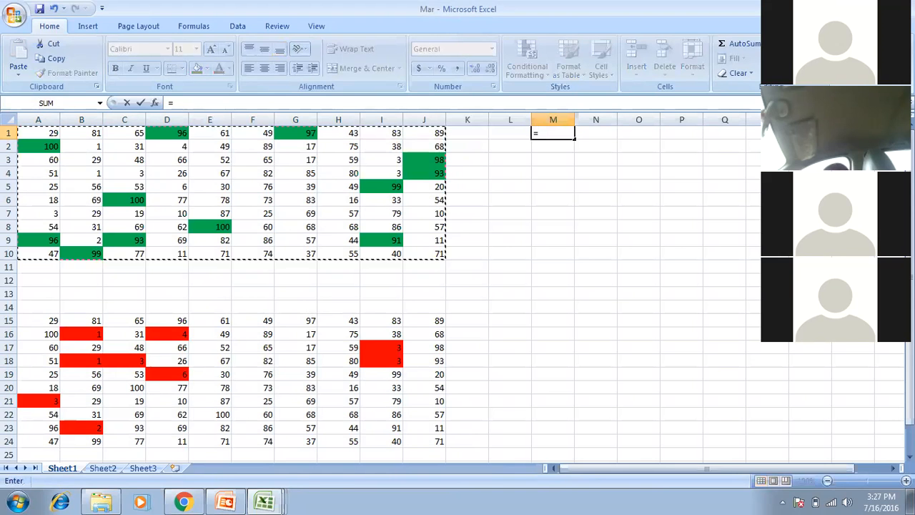
type("today")
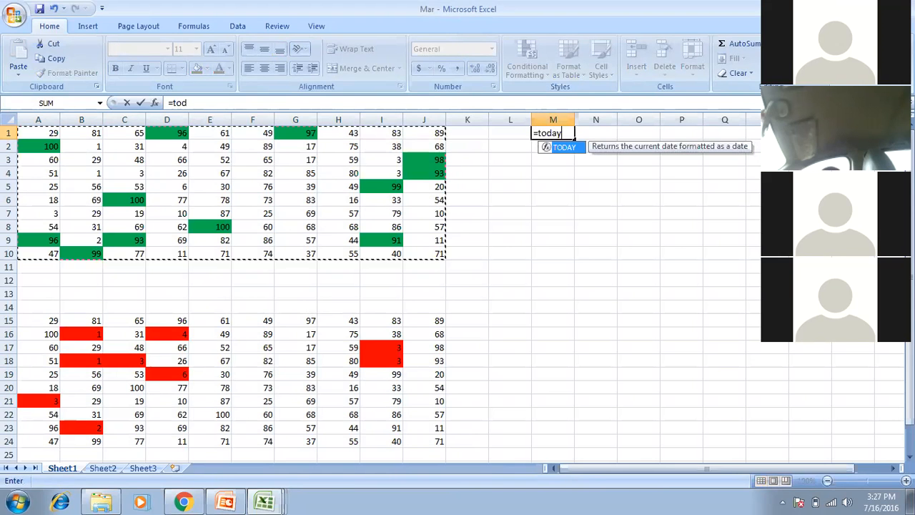
key("Tab")
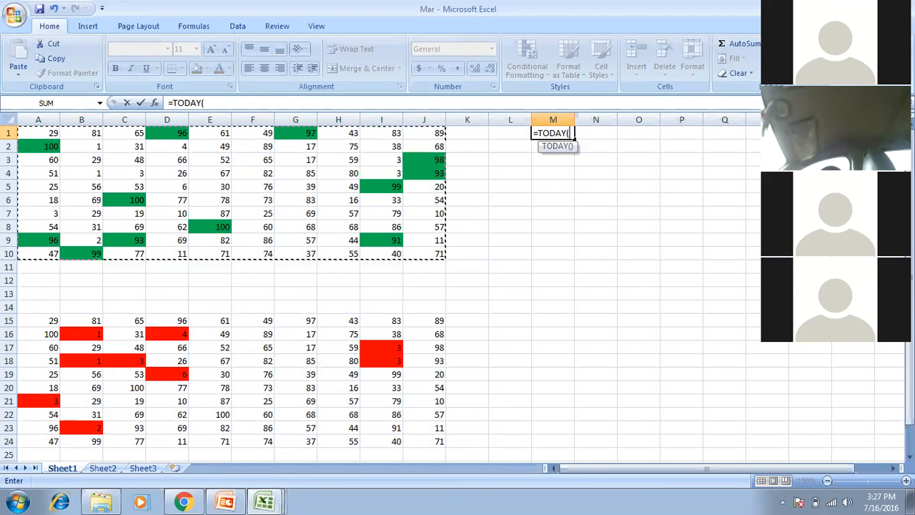
type(")")
key("Return")
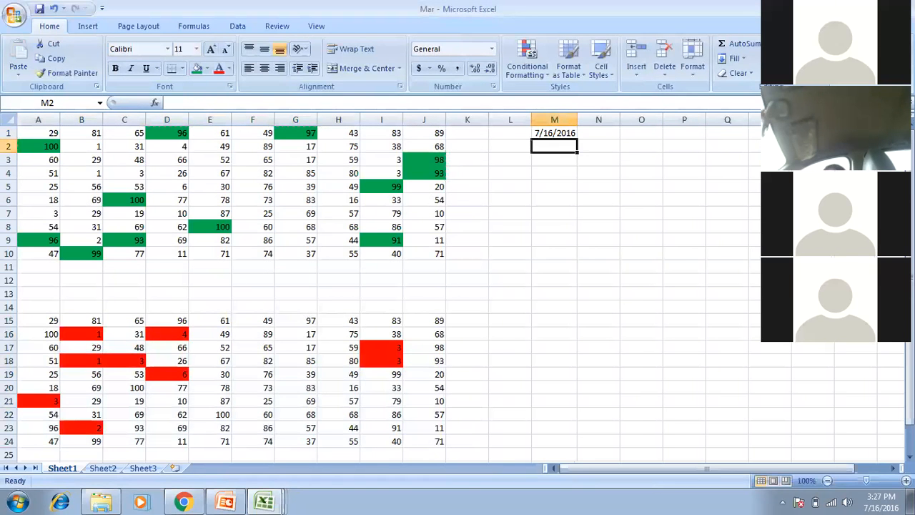
Enter =+M1+1 in M2 for the following day's date.
left_click(554, 133)
type("+")
key("Up")
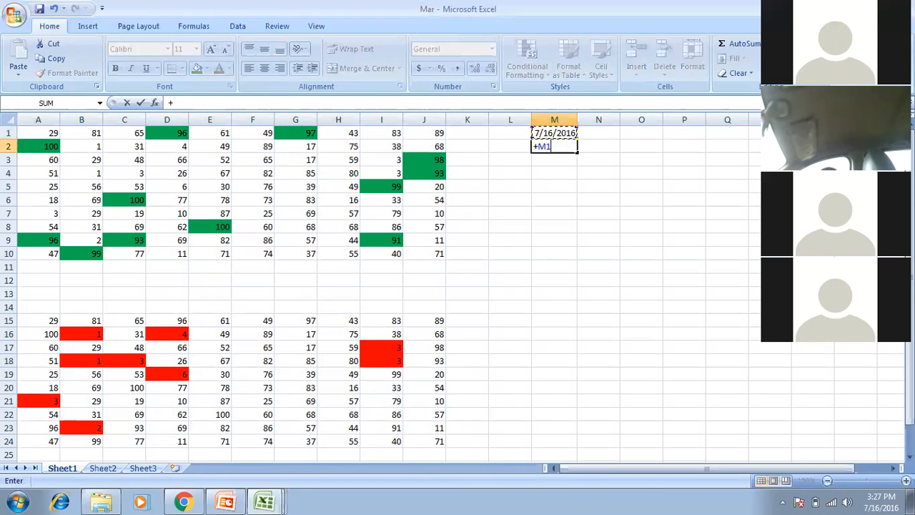
key("Escape")
type("+")
left_click(543, 126)
type("+1")
key("Return")
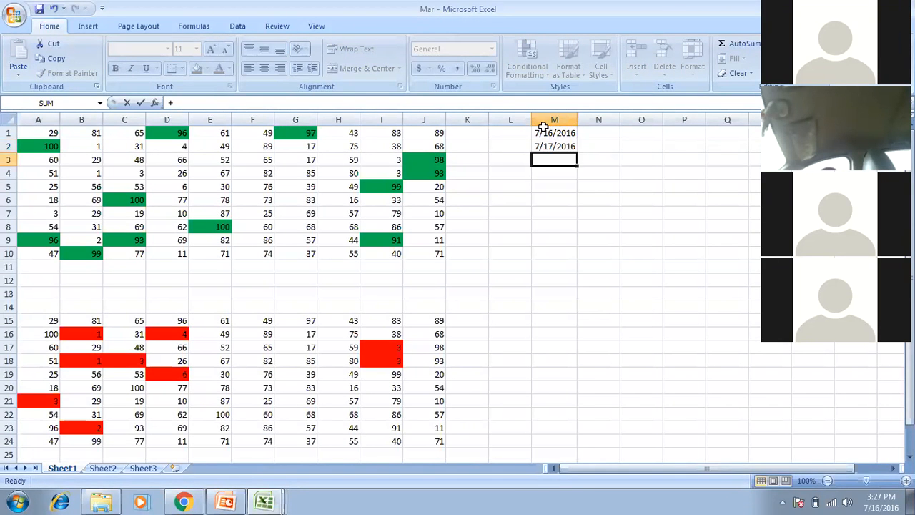
Fill the next-day formula down to M31 and select the dates M1:M31.
key("Up")
key("shift+Down")
key("shift+Down")
key("shift+Down")
key("shift+Down")
key("shift+Down")
key("shift+Down")
key("shift+Down")
key("shift+Down")
key("shift+Down")
key("shift+Down")
key("shift+Down")
key("shift+Down")
key("shift+Down")
key("shift+Down")
key("shift+Down")
key("shift+Down")
key("shift+Down")
key("shift+Down")
key("shift+Down")
key("shift+Down")
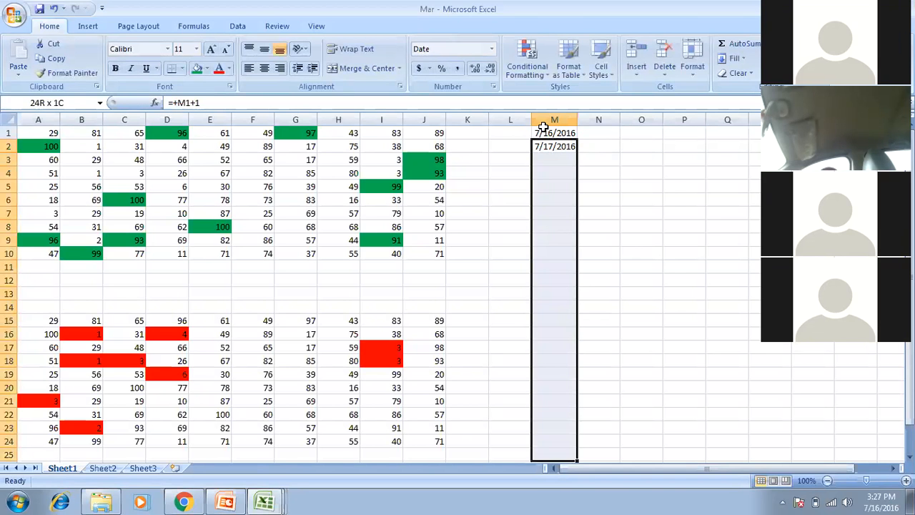
key("shift+Down")
key("shift+Down")
key("shift+Down")
key("shift+Down")
key("shift+Down")
key("shift+Down")
key("ctrl+d")
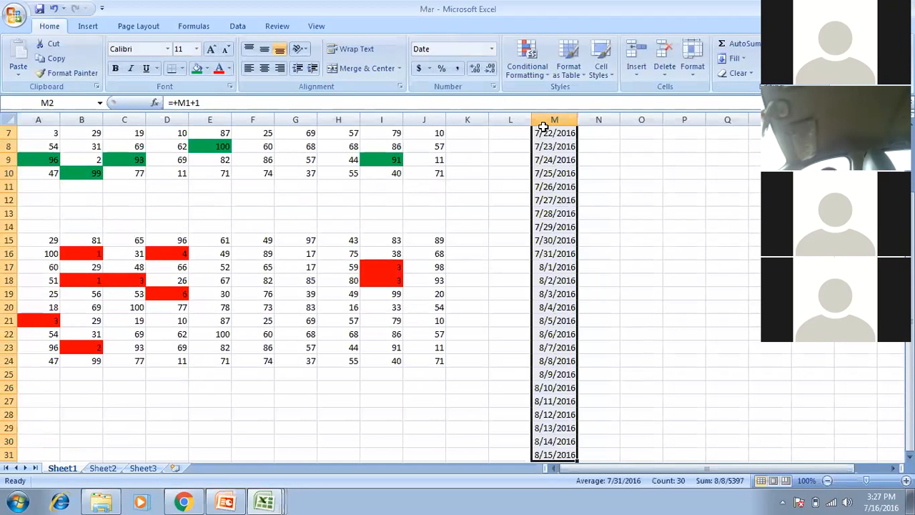
key("Up")
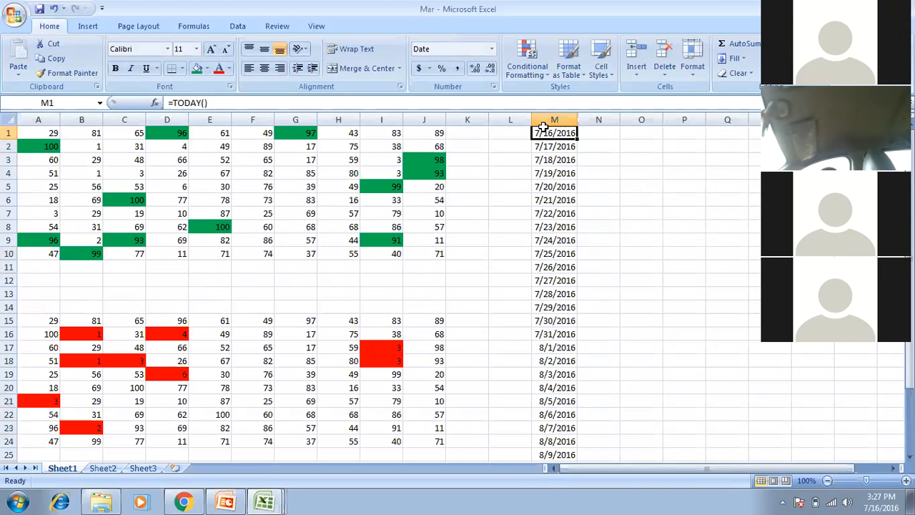
key("ctrl+shift+Down")
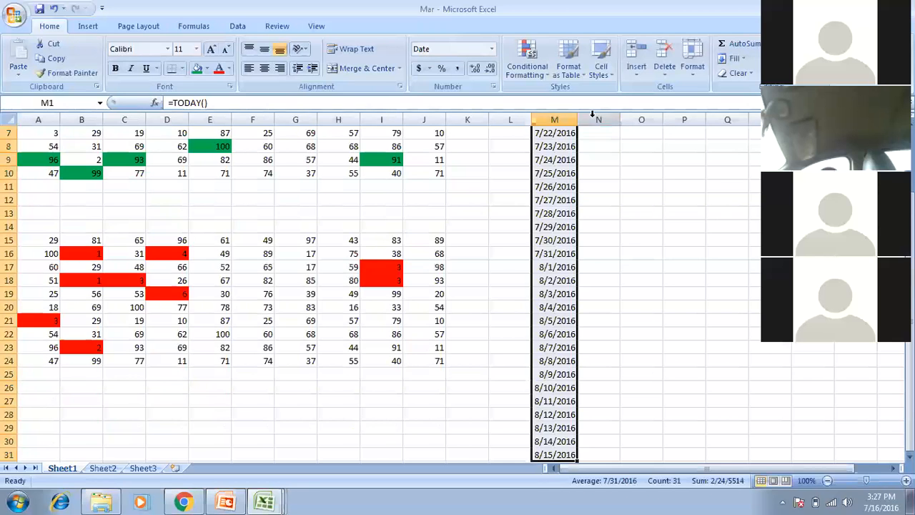
left_click(541, 77)
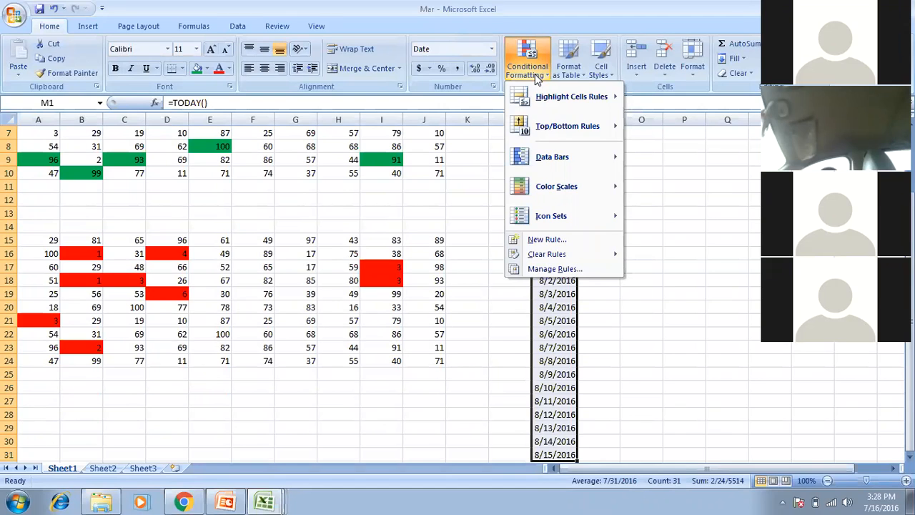
Add a Next month date-occurring rule with a custom green fill to column M's dates.
mouse_move(573, 100)
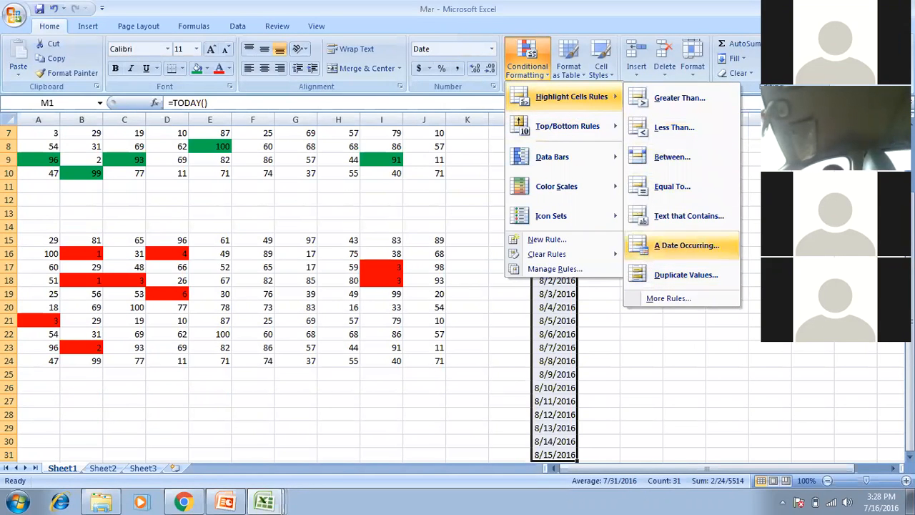
left_click(686, 245)
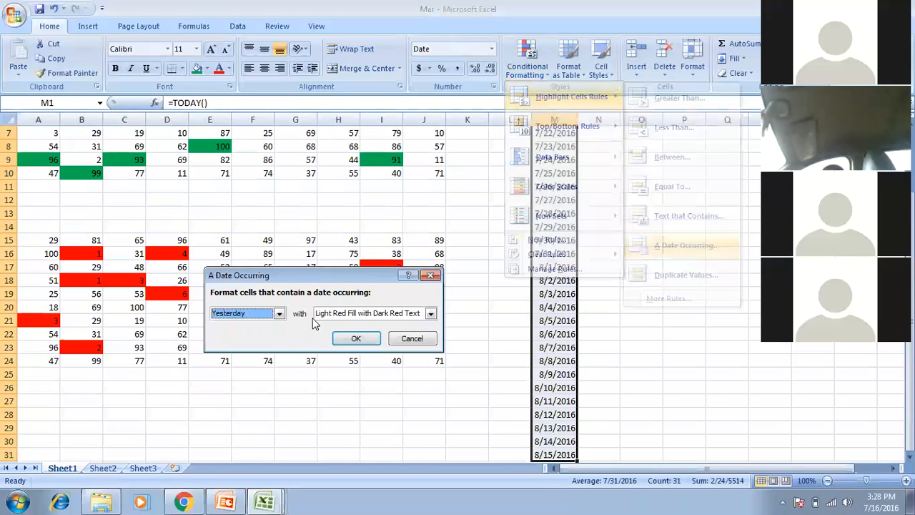
left_click(280, 314)
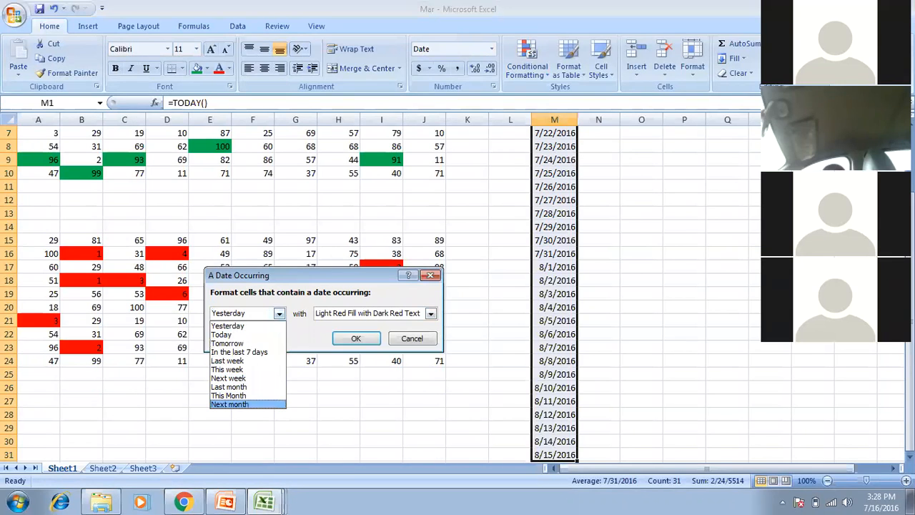
left_click(430, 312)
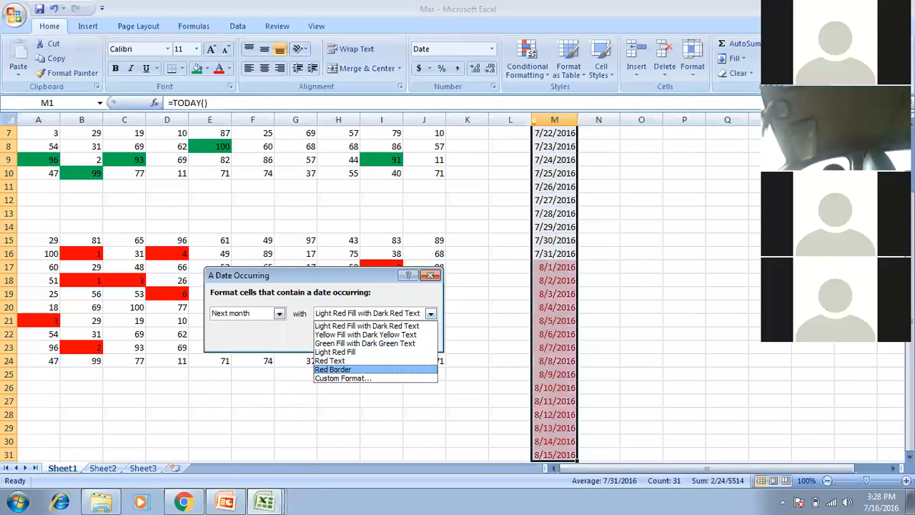
left_click(333, 368)
left_click(404, 318)
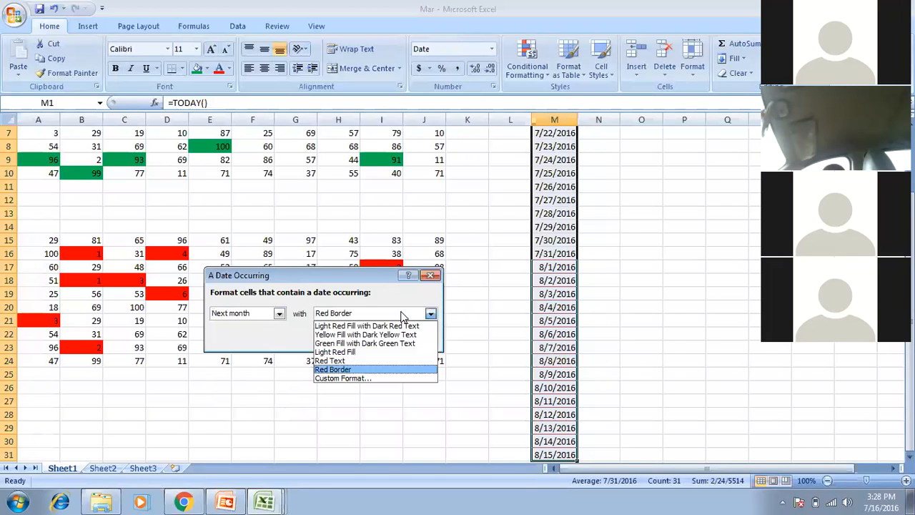
key("Down")
key("Return")
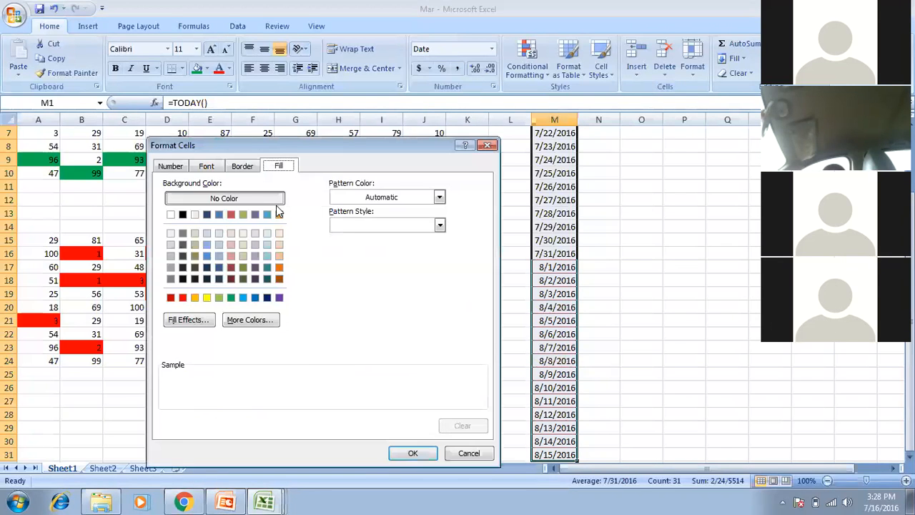
left_click(230, 297)
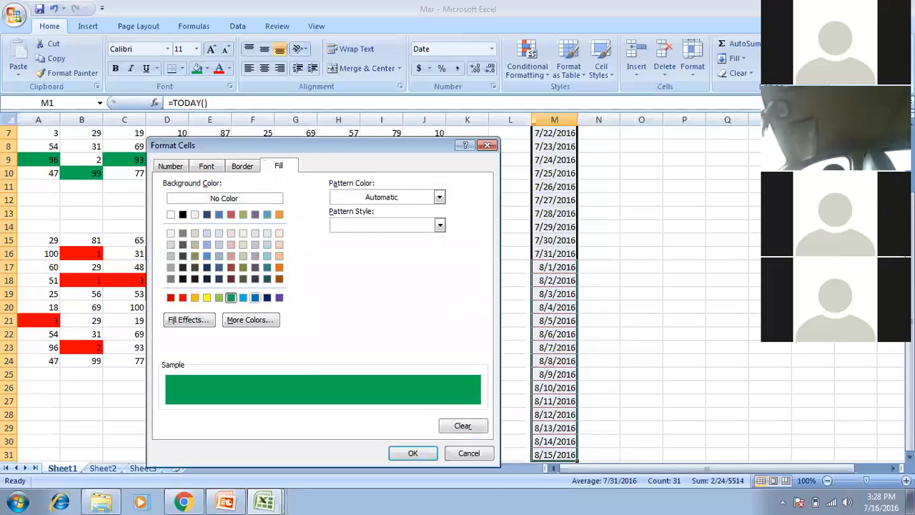
left_click(413, 453)
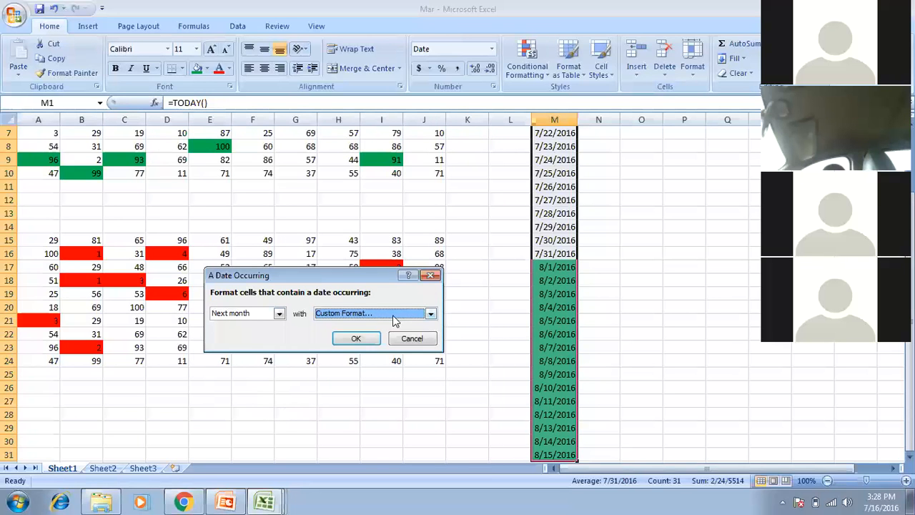
key("Return")
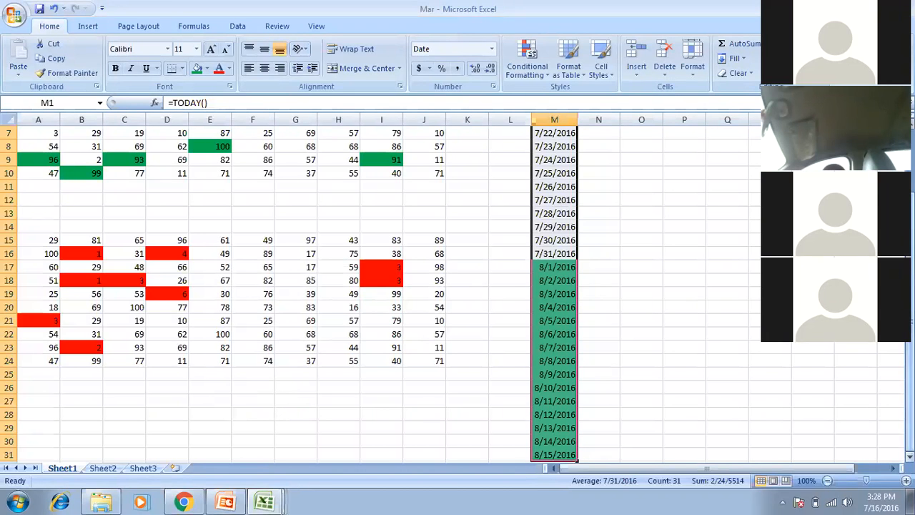
scroll(590, 168, "up", 2)
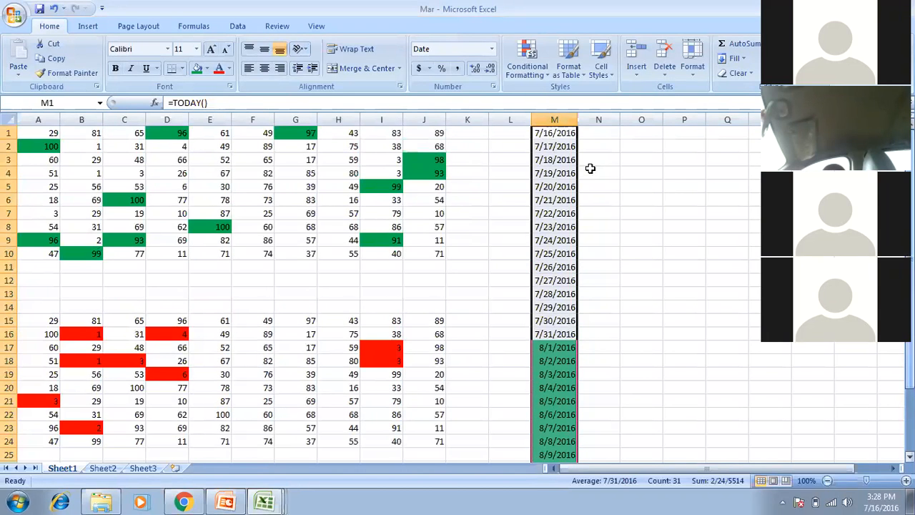
Add a Next week date-occurring rule with Light Red Fill to column M's dates.
left_click(529, 76)
mouse_move(542, 114)
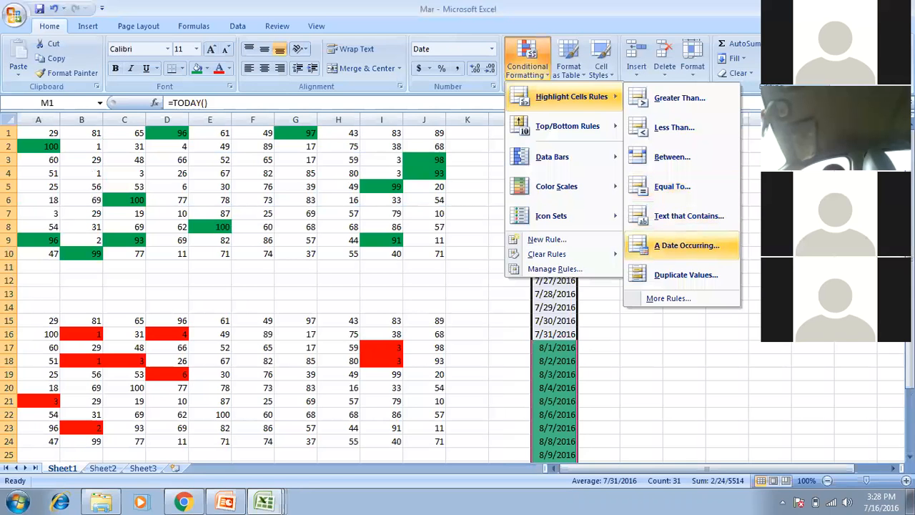
key("Down")
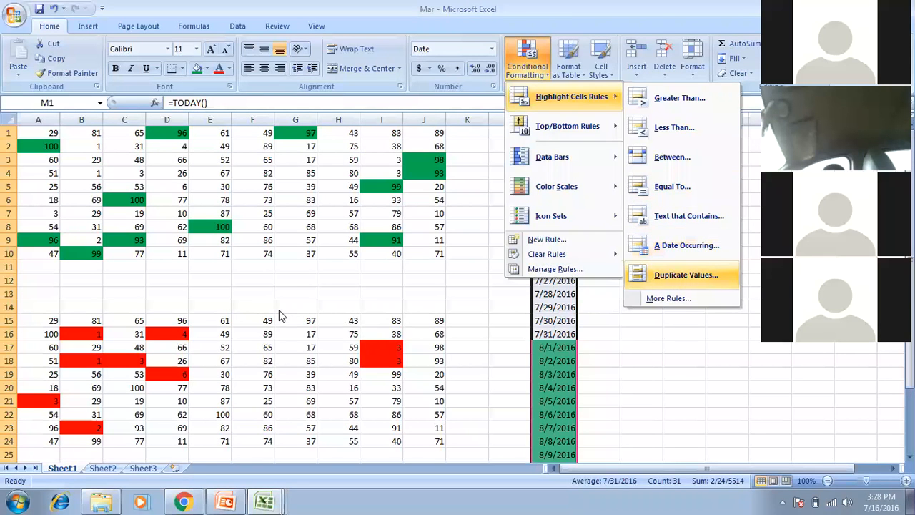
left_click(280, 311)
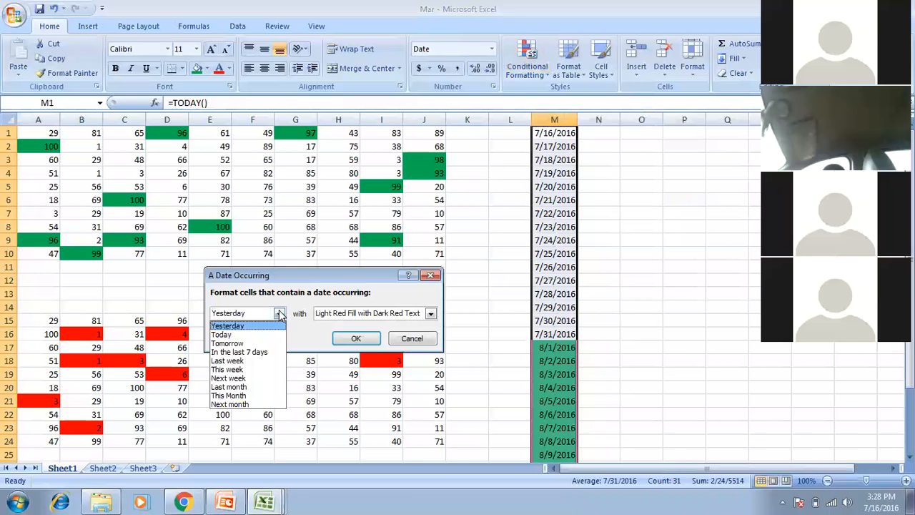
key("Down")
key("Down")
key("Down")
key("Down")
key("Down")
key("Down")
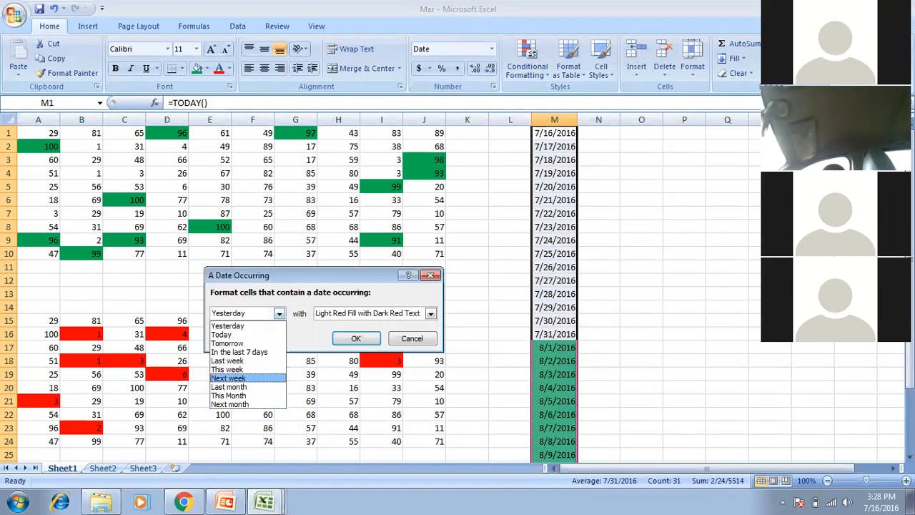
key("Return")
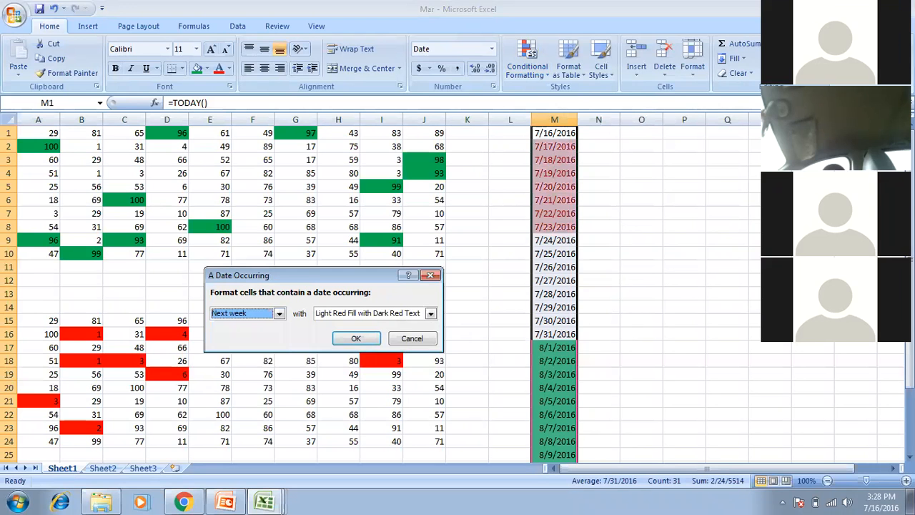
left_click(430, 313)
left_click(357, 351)
left_click(355, 338)
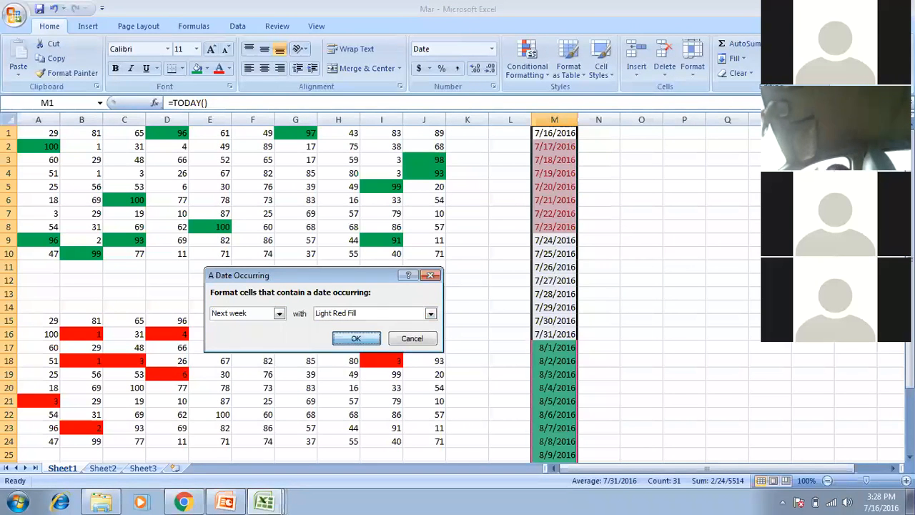
Deselect the column and move back to M2 to check the 7/17–7/23 red highlighting.
left_click(598, 227)
left_click(509, 226)
key("Up")
key("Up")
key("Right")
key("Up")
key("Up")
key("Up")
key("Up")
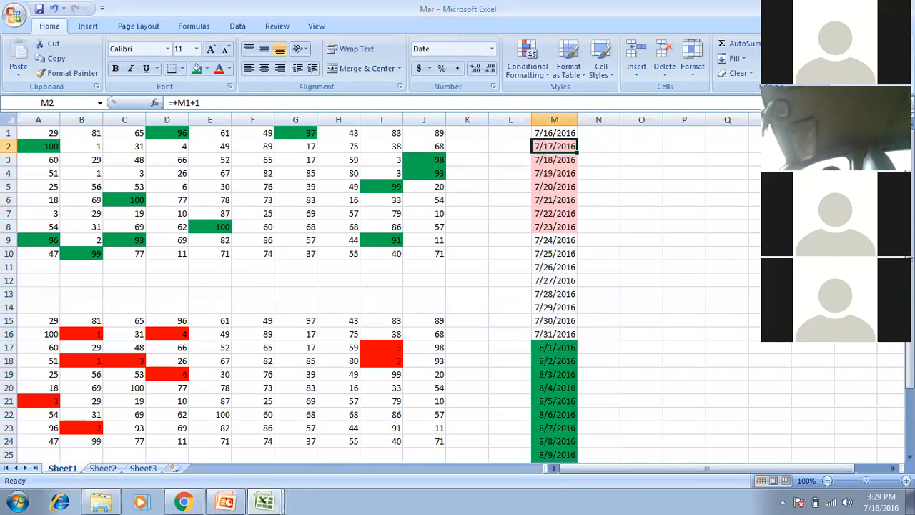
key("Down")
key("Down")
key("Down")
key("Down")
key("Down")
key("Down")
key("Down")
key("Down")
key("Down")
key("Down")
key("Down")
key("Down")
key("Down")
key("Down")
key("Down")
key("Down")
key("Down")
key("Down")
key("Down")
key("Down")
key("Up")
key("Up")
key("Up")
key("Up")
key("Up")
key("Up")
key("Up")
key("Up")
key("Up")
key("Up")
key("Up")
key("Up")
key("Up")
key("Up")
key("Up")
key("Up")
key("Up")
key("Up")
key("Up")
key("Up")
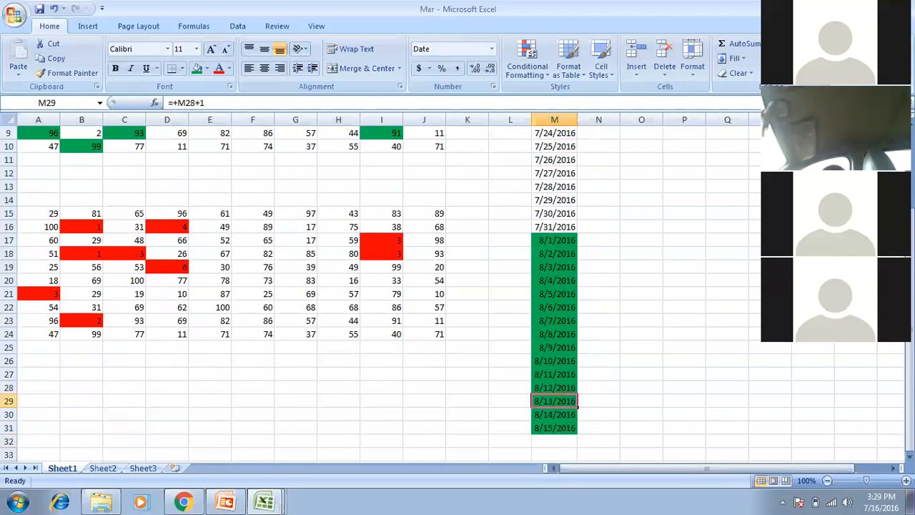
key("Up")
key("Up")
key("Up")
key("shift+Down")
key("shift+Down")
key("shift+Down")
key("shift+Down")
key("shift+Down")
key("shift+Down")
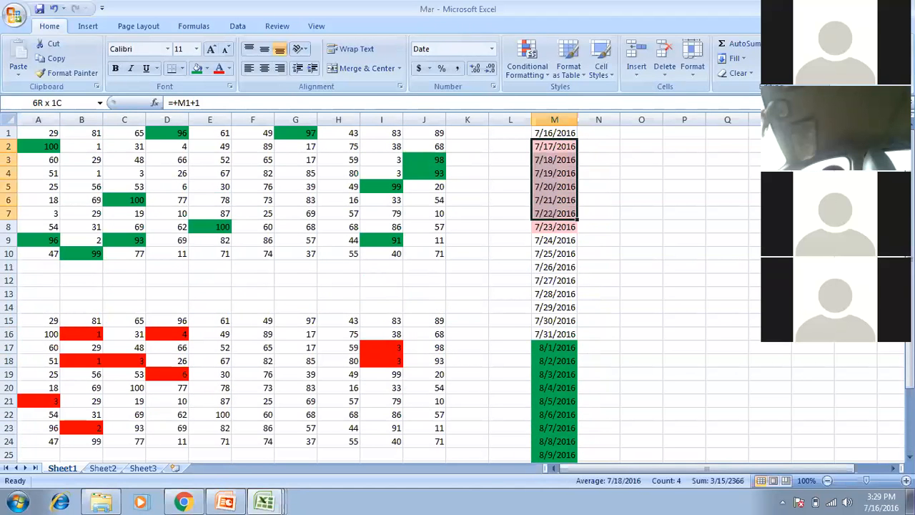
key("Down")
key("Down")
key("Down")
key("Down")
key("Down")
key("Down")
key("Down")
key("Down")
key("Down")
key("Down")
key("Down")
key("Down")
key("Down")
key("Down")
key("Down")
key("Down")
key("Down")
key("Down")
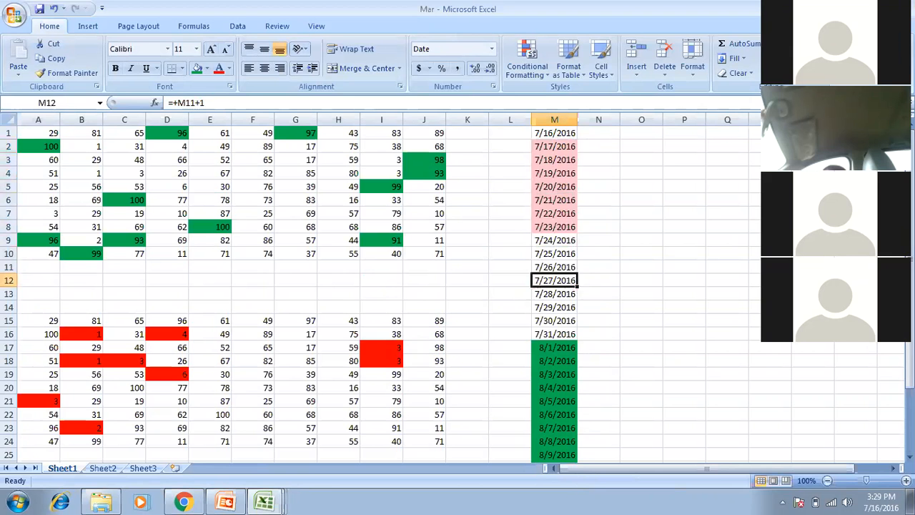
key("Down")
key("Down")
key("Down")
key("Down")
key("Down")
key("Down")
key("Down")
key("Down")
key("Down")
key("Down")
key("Down")
key("Down")
key("Down")
key("Down")
key("Down")
key("Down")
key("Down")
key("Down")
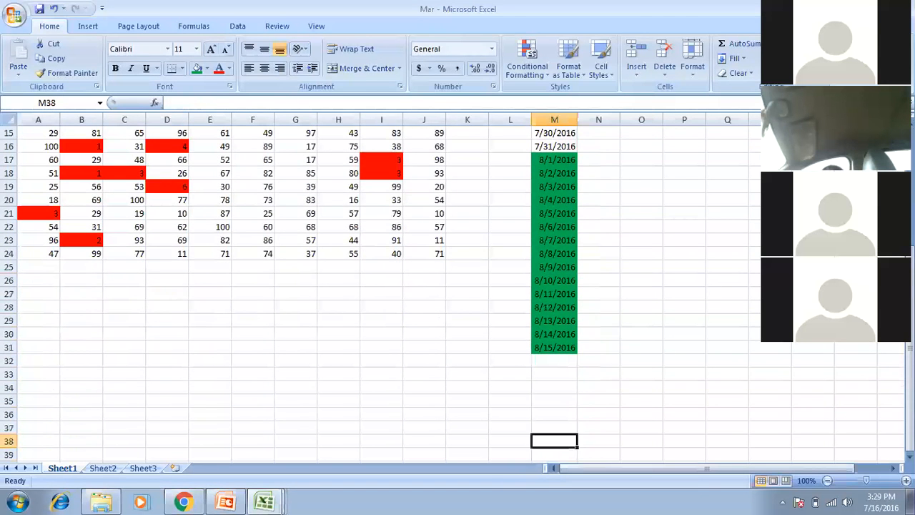
key("Up")
key("Up")
key("Up")
key("Up")
key("Up")
key("Up")
key("Up")
key("shift+Up")
key("shift+Up")
key("shift+Up")
key("shift+Up")
key("shift+Up")
key("shift+Up")
key("shift+Up")
key("shift+Up")
key("shift+Up")
key("shift+Up")
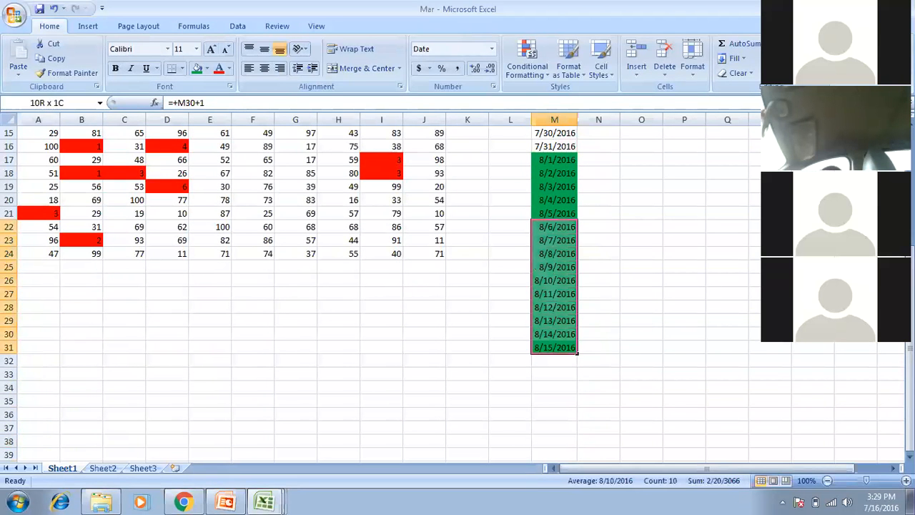
key("Up")
key("Up")
key("Up")
key("Up")
key("Up")
key("Up")
key("Up")
key("Up")
key("Up")
key("Up")
key("Up")
key("Up")
key("Up")
key("Up")
key("Up")
key("Up")
key("Up")
key("Up")
key("Up")
key("Up")
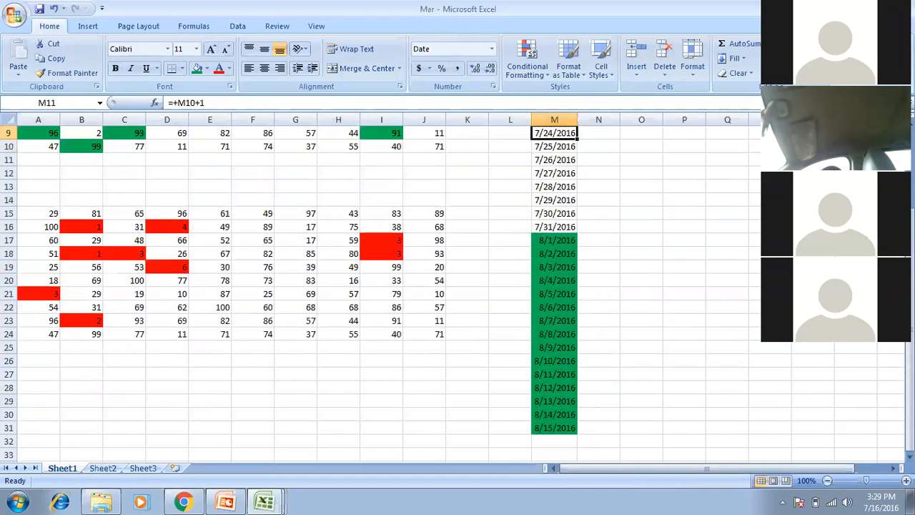
key("Down")
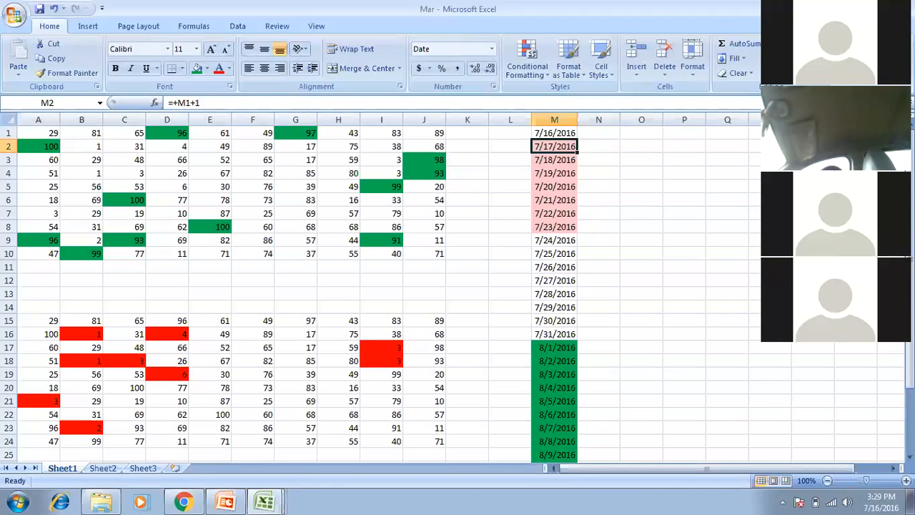
left_click(226, 501)
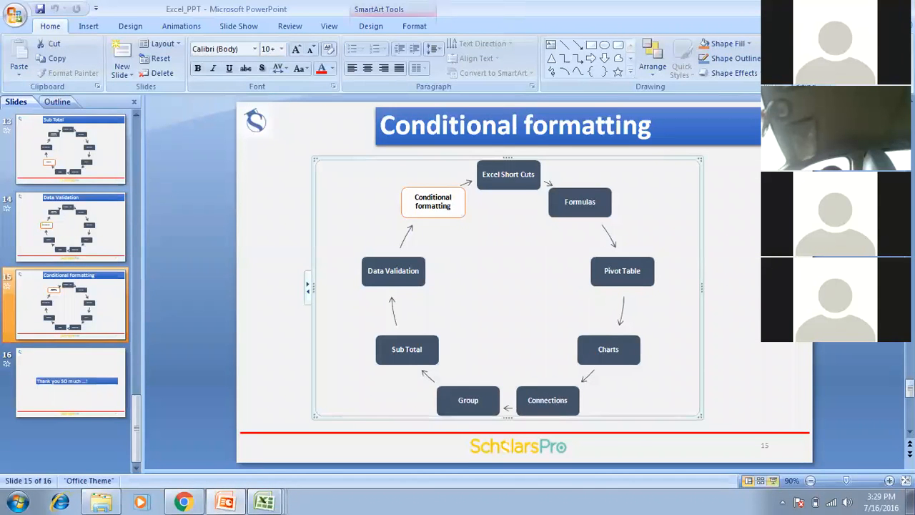
Present the Conditional formatting slide full screen, step forward and back, then end the show.
left_click(772, 480)
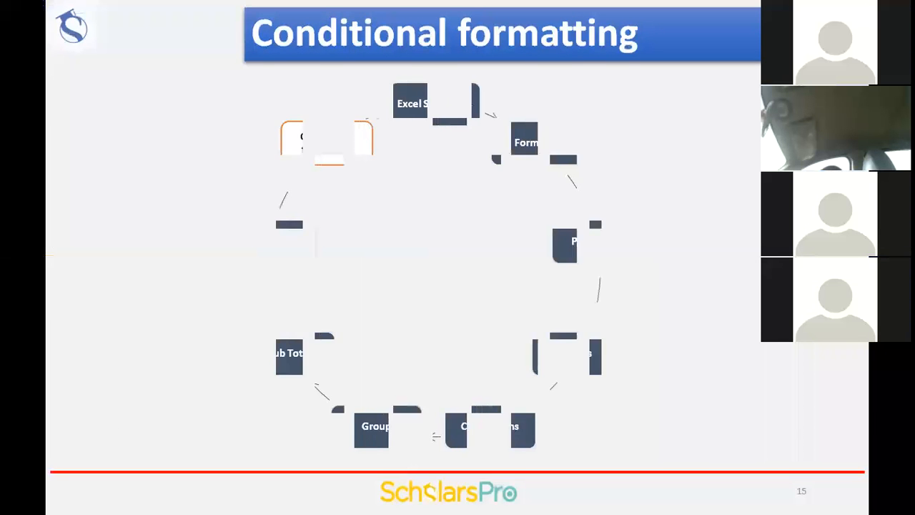
key("Right")
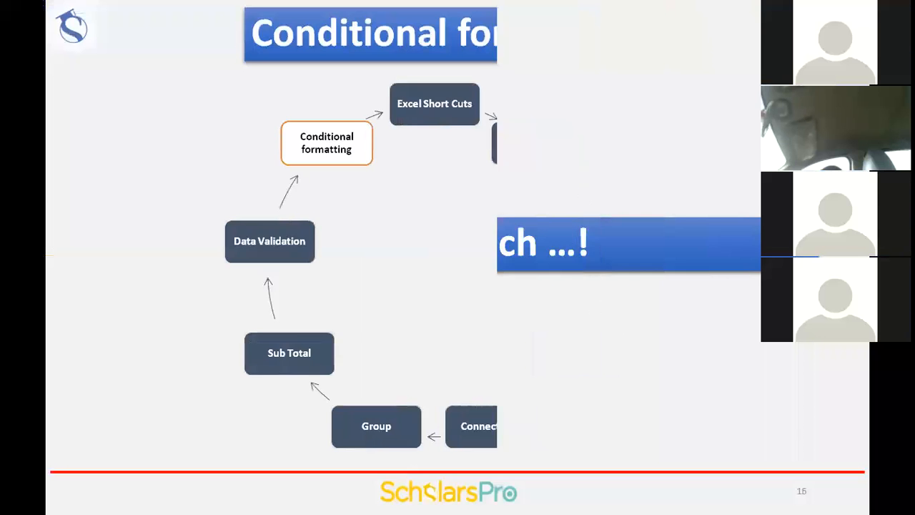
key("Left")
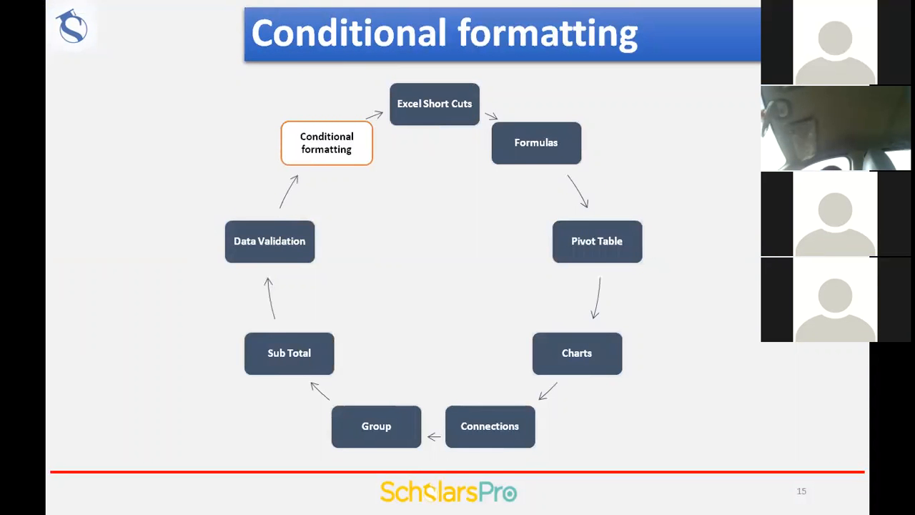
key("Escape")
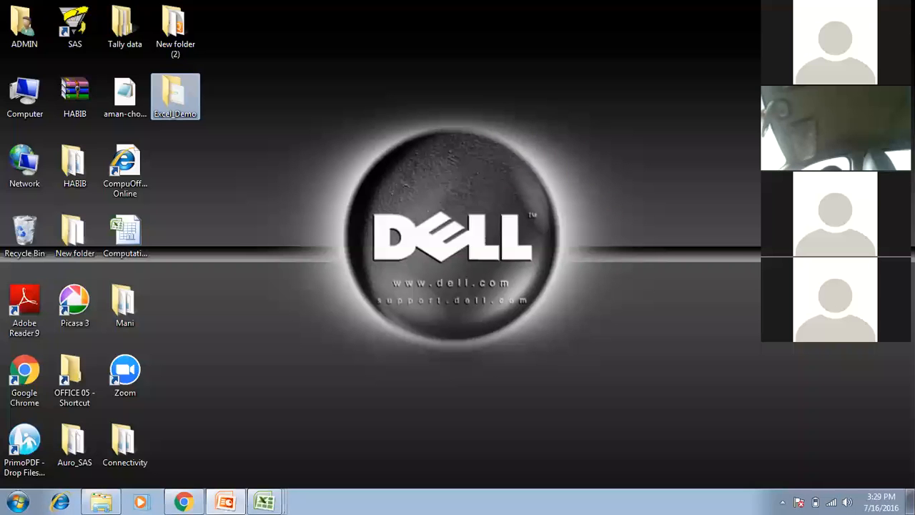
Switch back to the Mar workbook and return to the top of the sheet at O1.
mouse_move(265, 501)
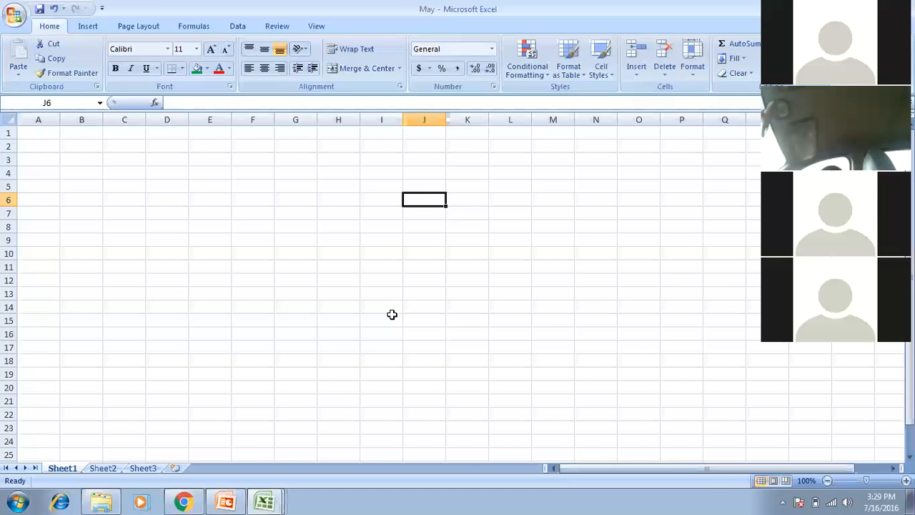
key("ctrl+Tab")
key("Down")
key("Down")
key("Down")
key("Down")
key("Down")
key("Down")
key("Down")
key("Down")
key("Down")
key("Down")
key("Down")
key("Down")
key("Down")
key("Down")
key("Down")
key("Down")
key("Down")
key("Down")
key("Down")
key("Down")
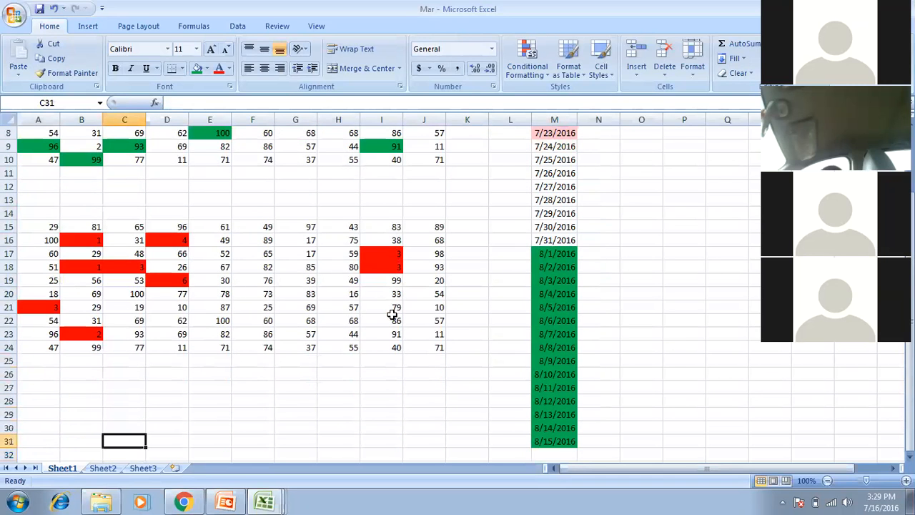
key("Left")
key("Left")
key("Up")
key("Up")
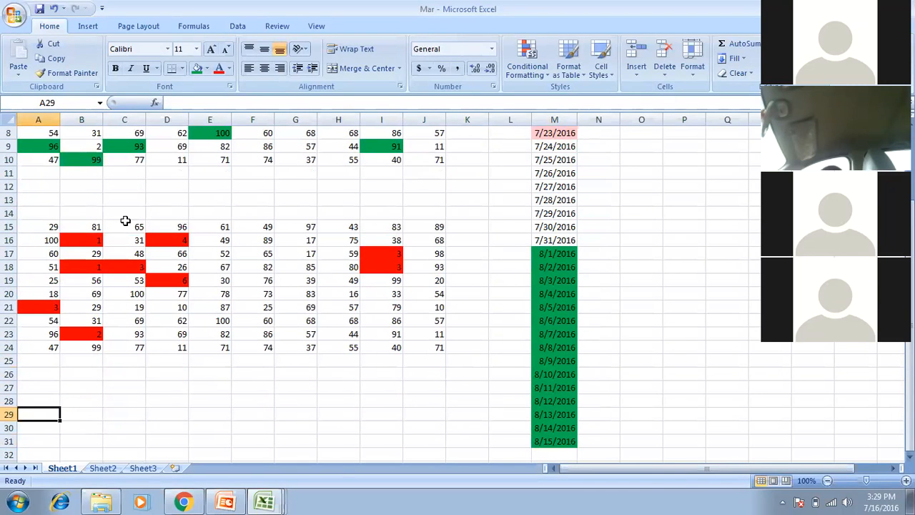
left_click(52, 229)
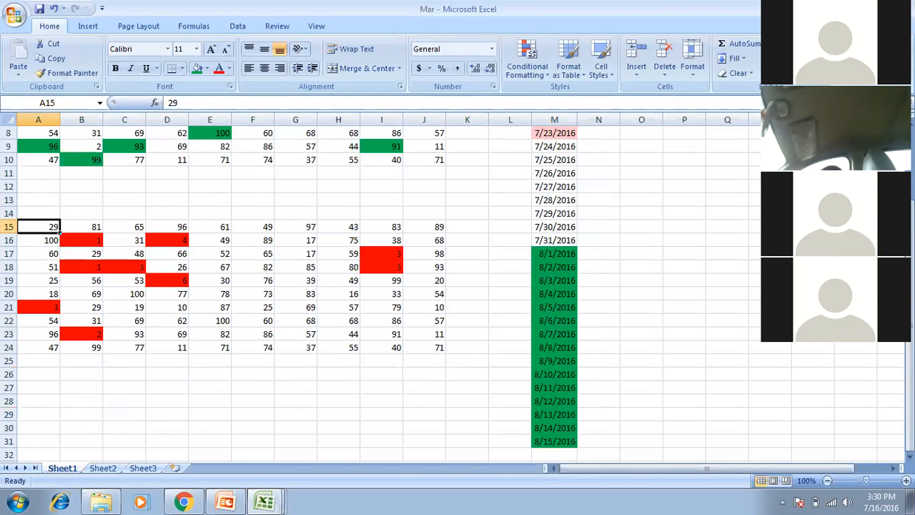
key("ctrl+Home")
key("Right")
key("Right")
key("Right")
key("Right")
key("Right")
key("Right")
key("Right")
key("Right")
key("Right")
key("Right")
key("Right")
key("Right")
key("Right")
key("Right")
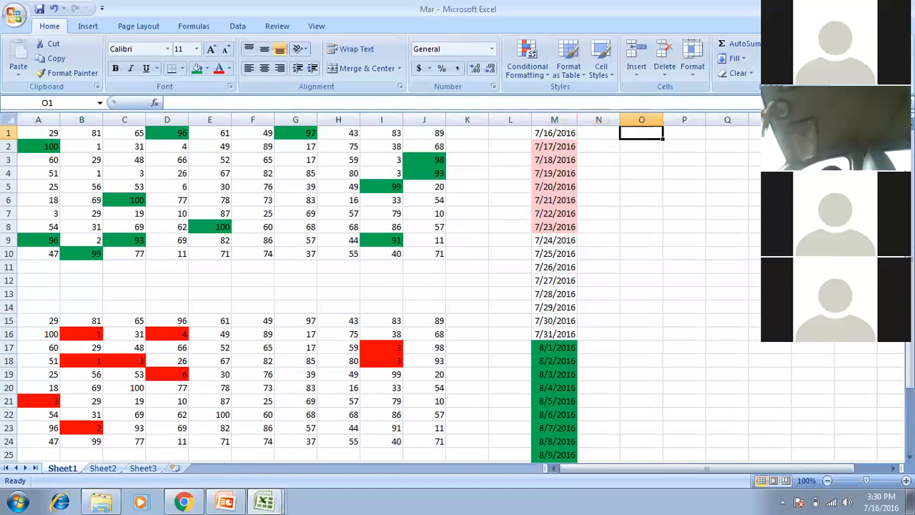
Enter a, a, sd, f, f, ff and a into O1:O7, then select the range.
type("a")
key("Return")
type("a")
key("Return")
type("sd")
key("Return")
type("f")
key("Return")
type("f")
key("Return")
type("ff")
key("Return")
type("a")
key("Return")
key("Up")
key("Up")
key("Up")
key("Up")
key("Up")
key("Up")
key("Up")
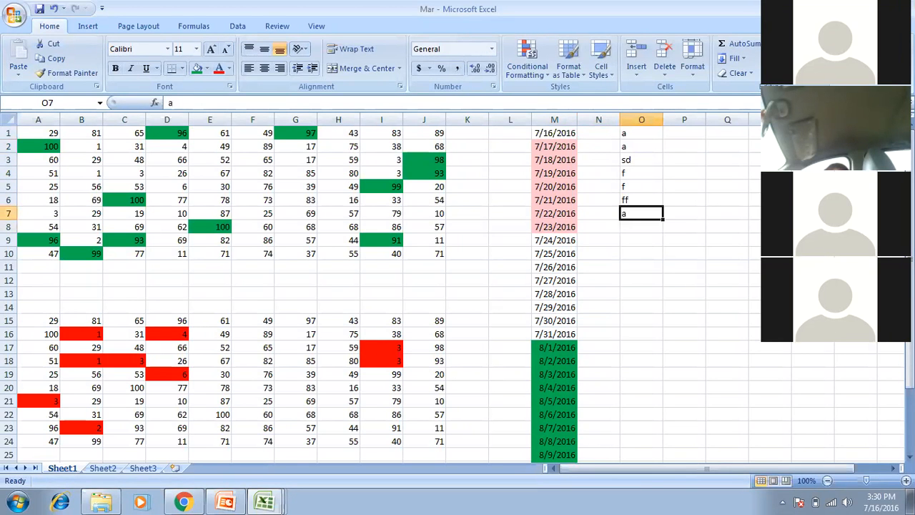
key("shift+Down")
key("shift+Down")
key("shift+Down")
key("shift+Down")
key("shift+Down")
key("shift+Down")
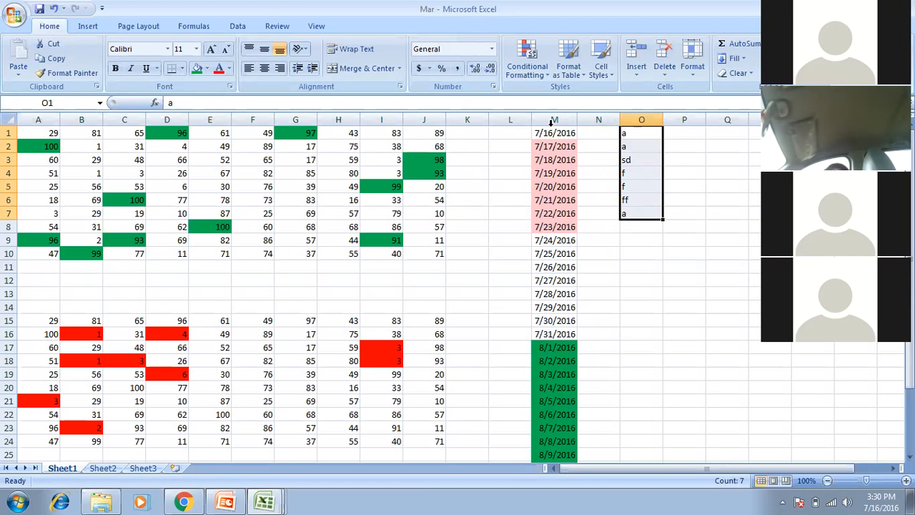
Add a Text That Contains 'a' rule with Green Fill and Dark Green Text to O1:O7.
left_click(527, 65)
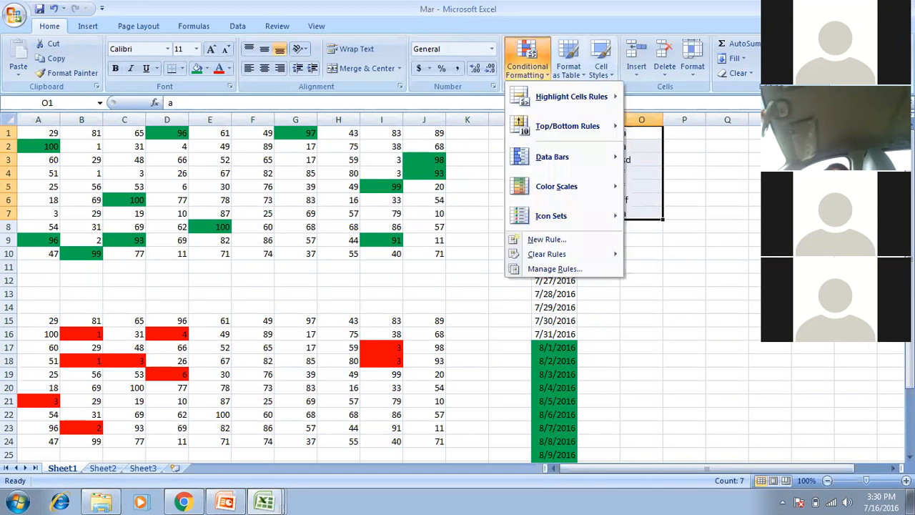
mouse_move(571, 97)
left_click(688, 215)
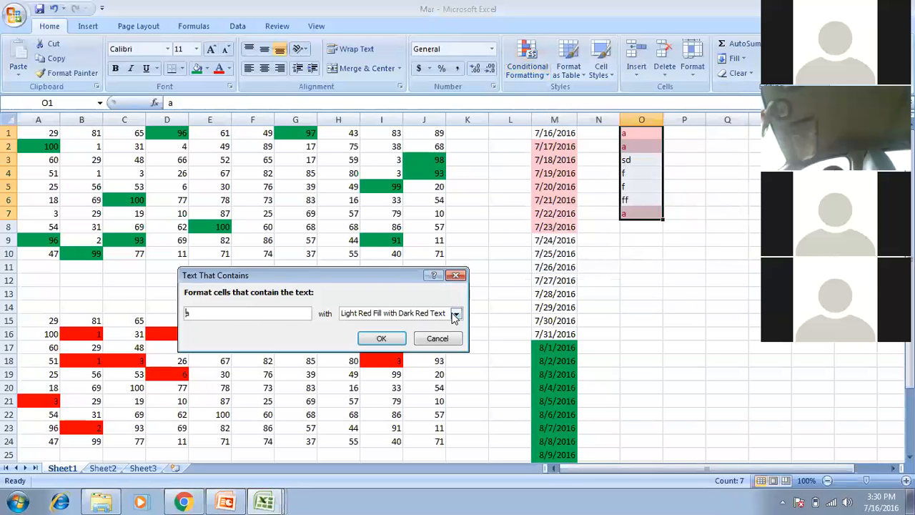
left_click(454, 313)
key("Down")
key("Down")
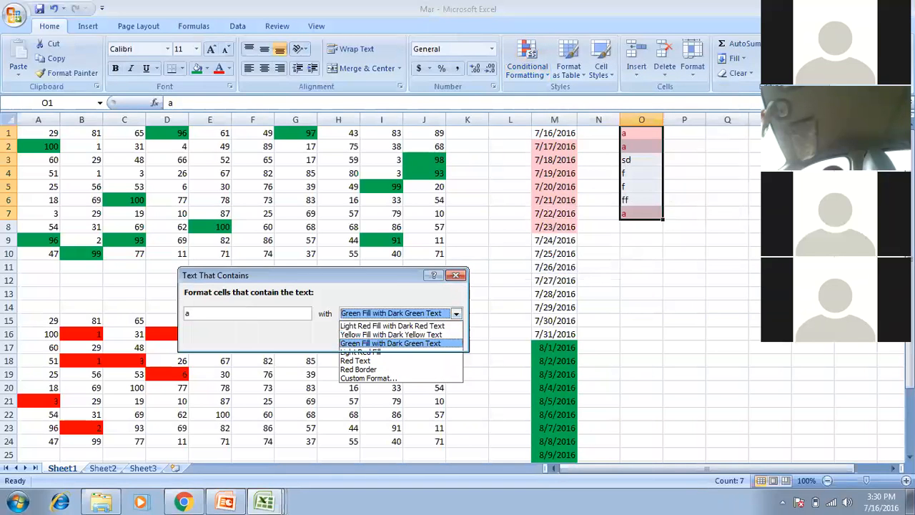
key("Return")
left_click(381, 338)
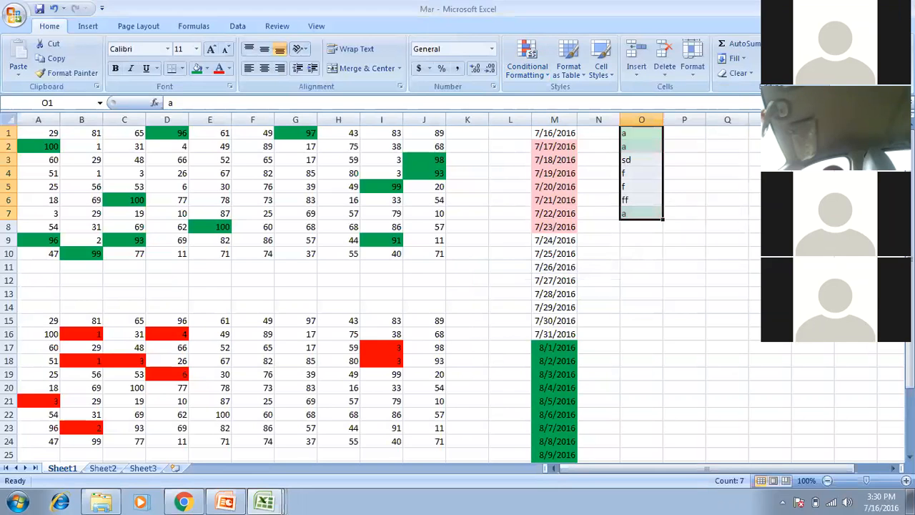
Deselect to view the green highlights on O1, O2 and O7, then select O4.
left_click(641, 253)
left_click_drag(641, 133, 647, 214)
left_click(641, 187)
left_click(641, 173)
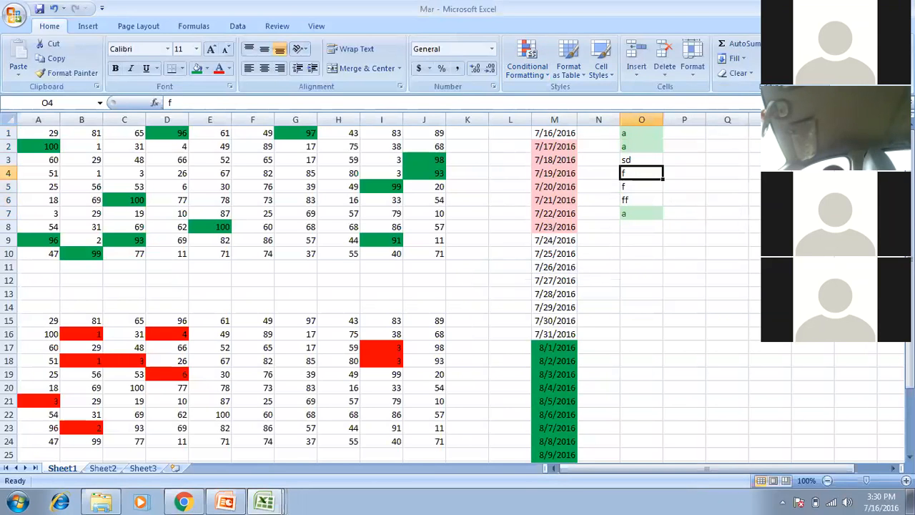
Replace O4's entry with aa so it turns green, then return to PowerPoint.
type("aa")
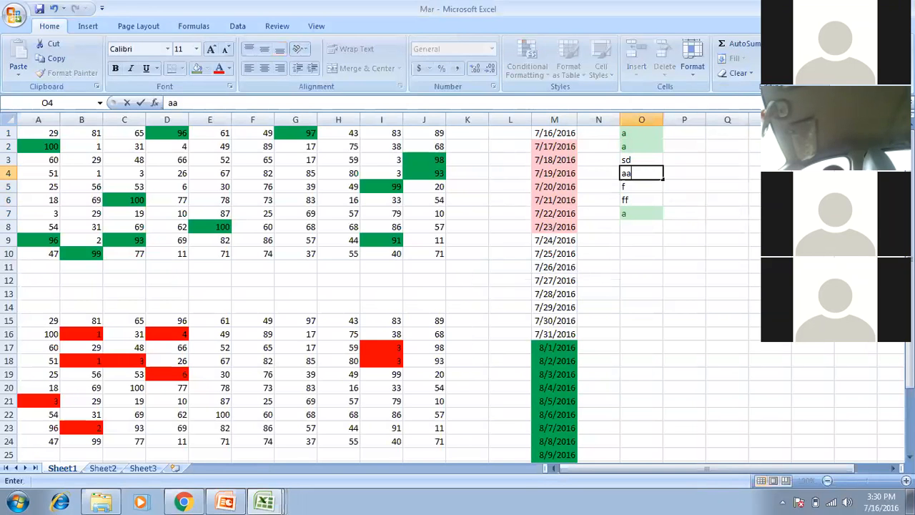
key("Return")
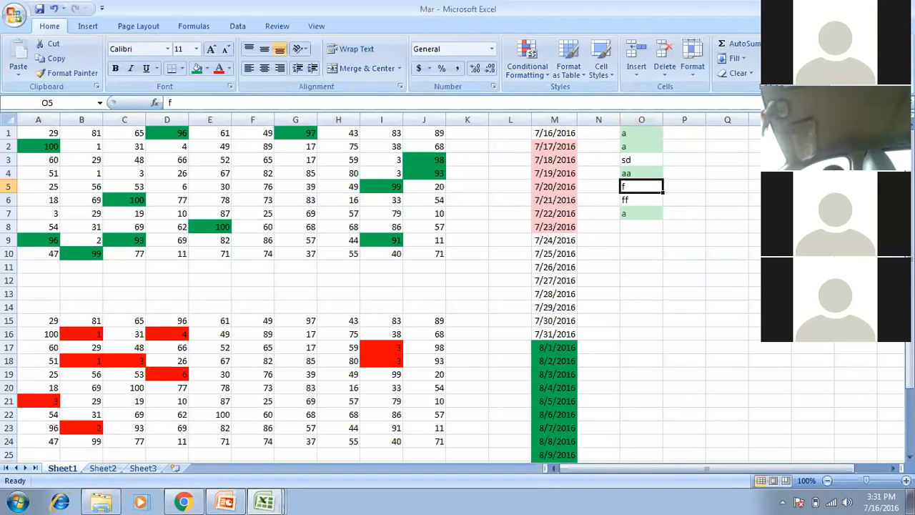
left_click(226, 502)
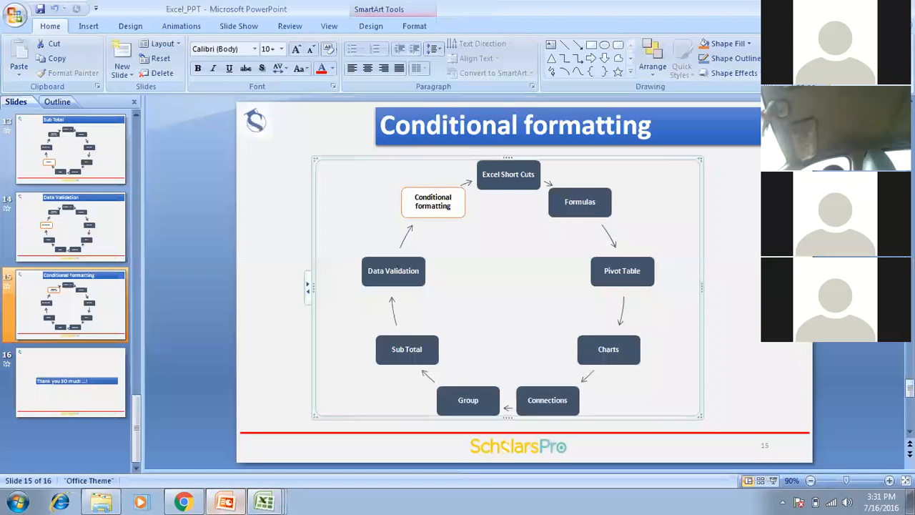
Start the slide show from slide 15 and advance to the closing 'Thank you SO much ...!' slide.
key("shift+F5")
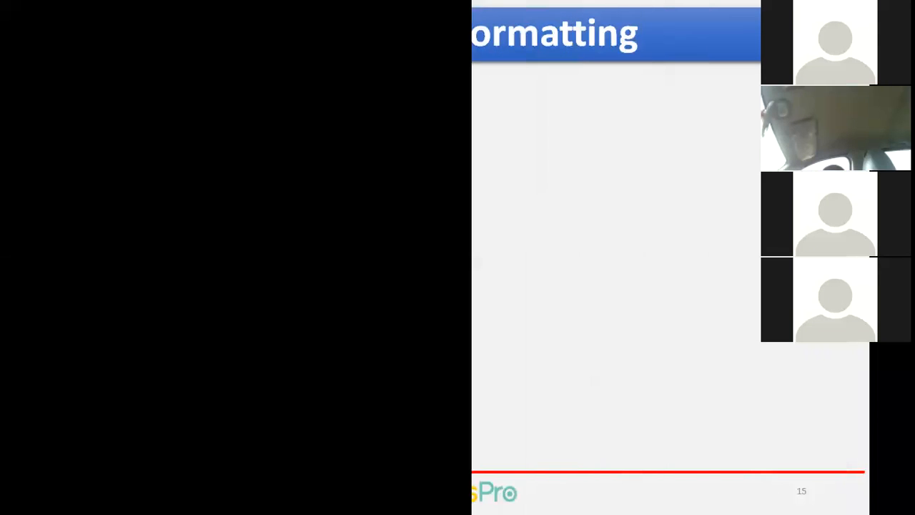
key("Right")
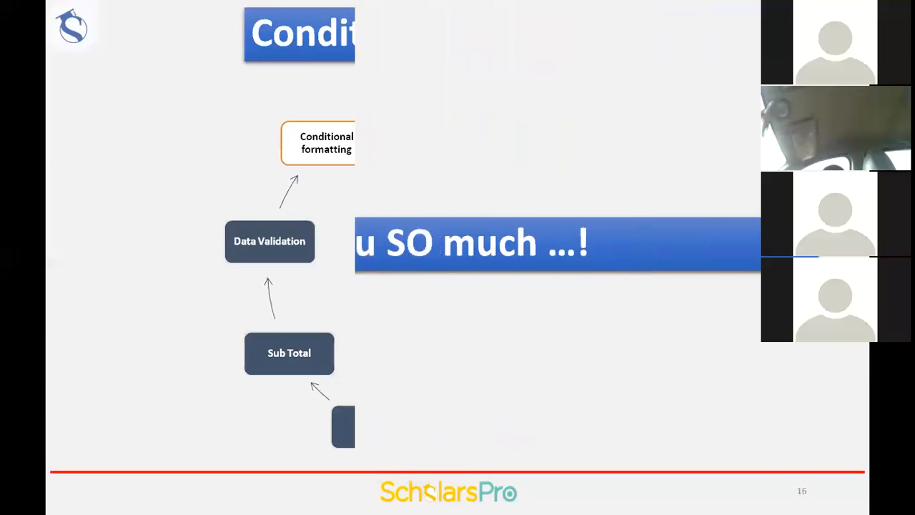